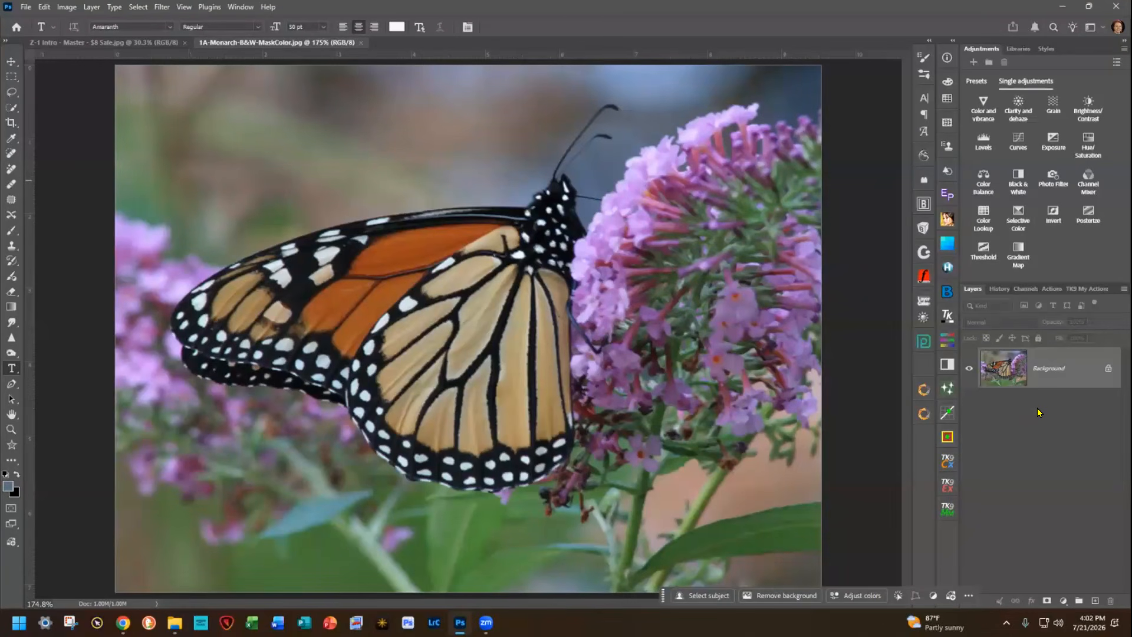
- Check the Layers panel's thumbnail size and content options, and accept them
left_click(1116, 290)
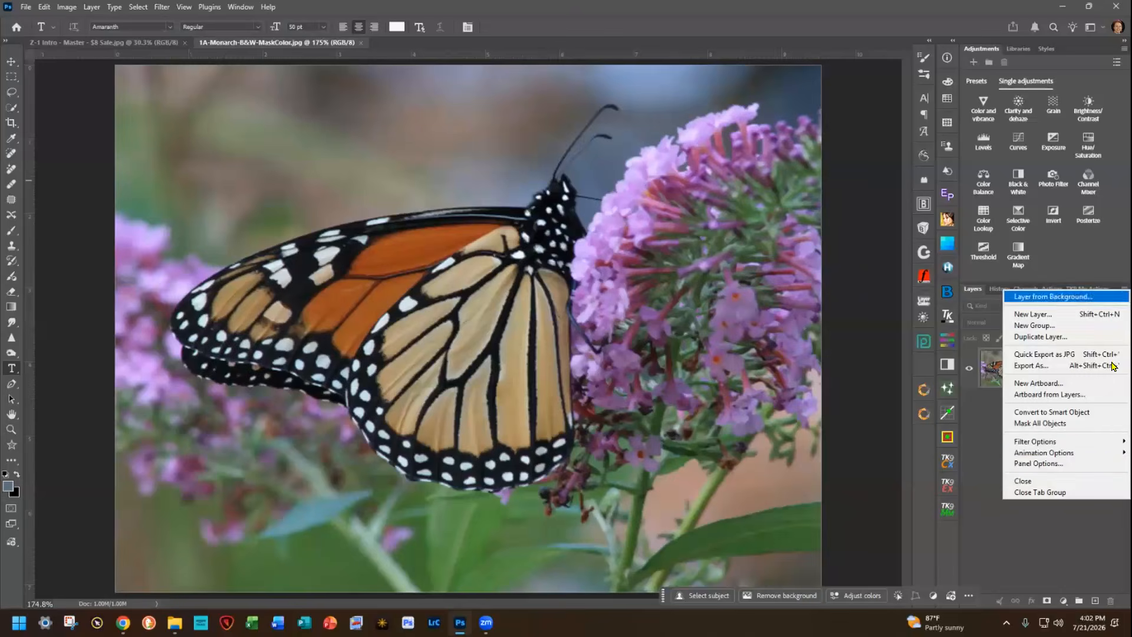
left_click(1050, 465)
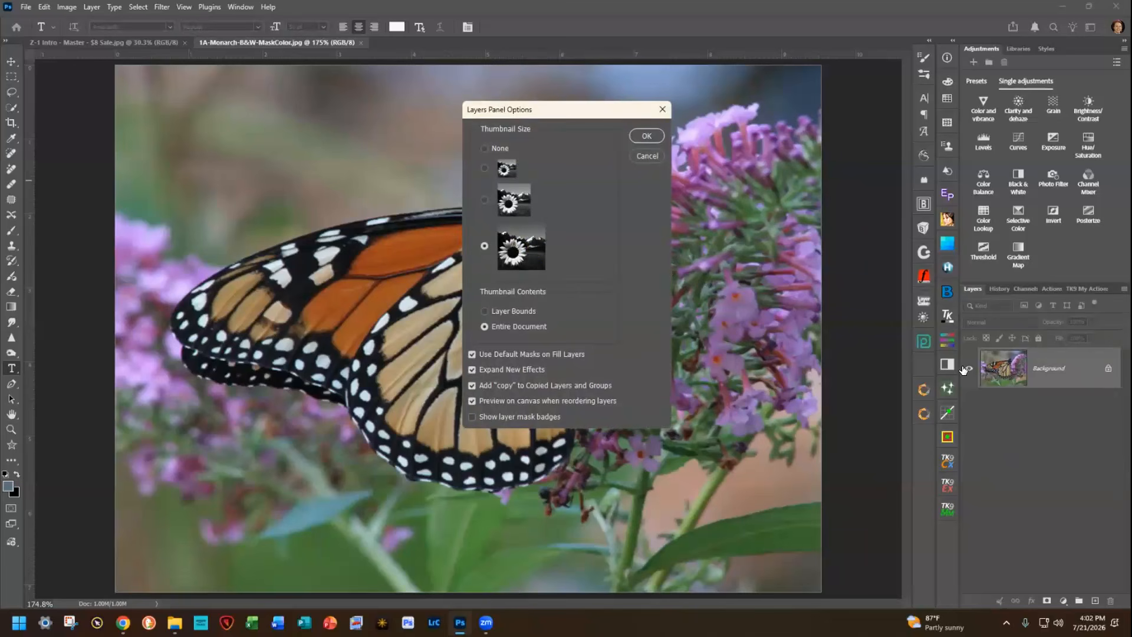
left_click(645, 137)
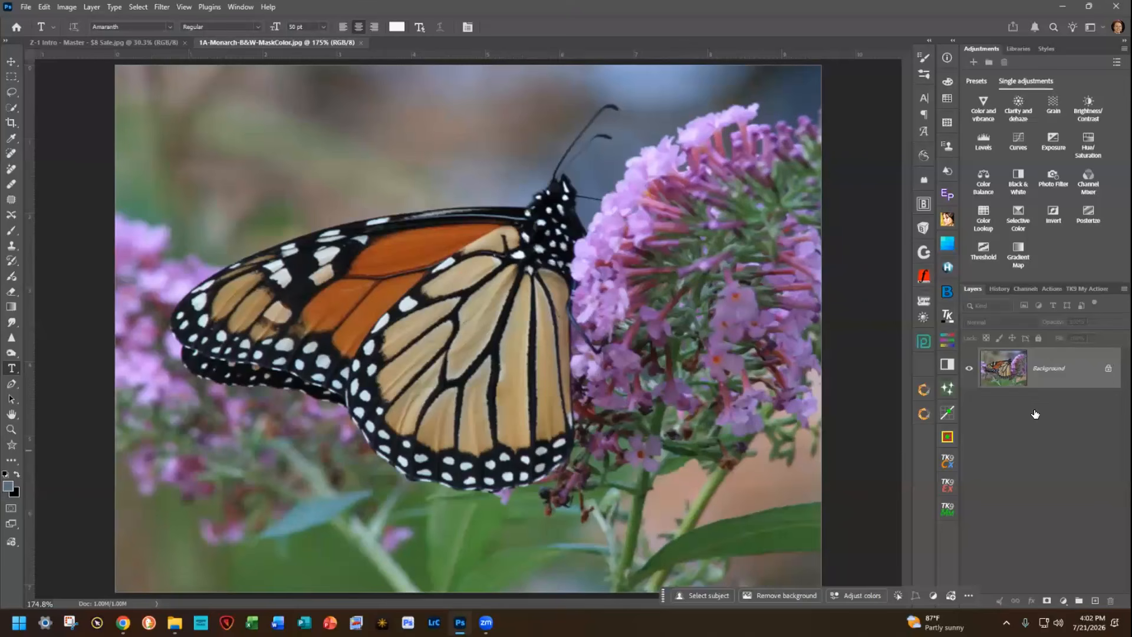
- Duplicate the Background layer and add a Black & White adjustment layer above the copy
key("ctrl+j")
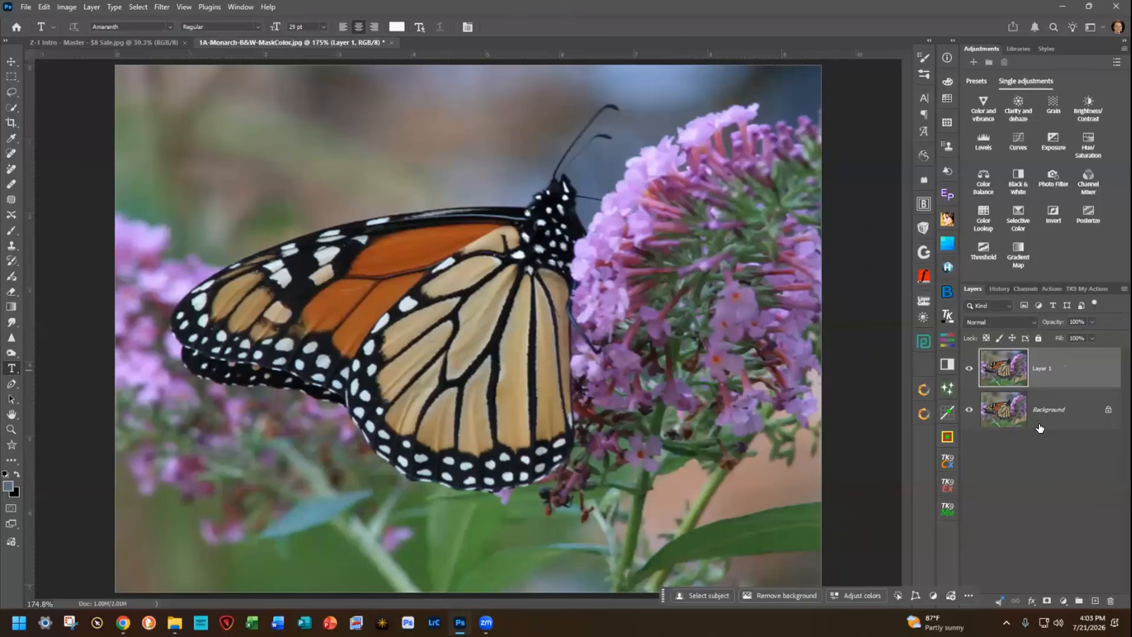
mouse_move(1040, 428)
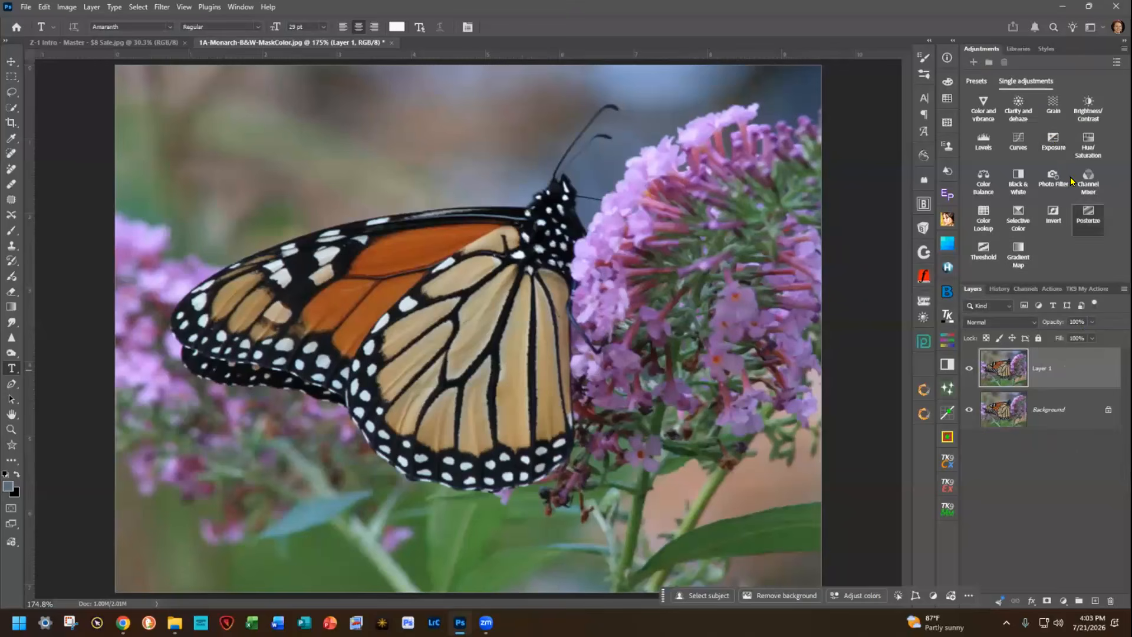
left_click(1019, 180)
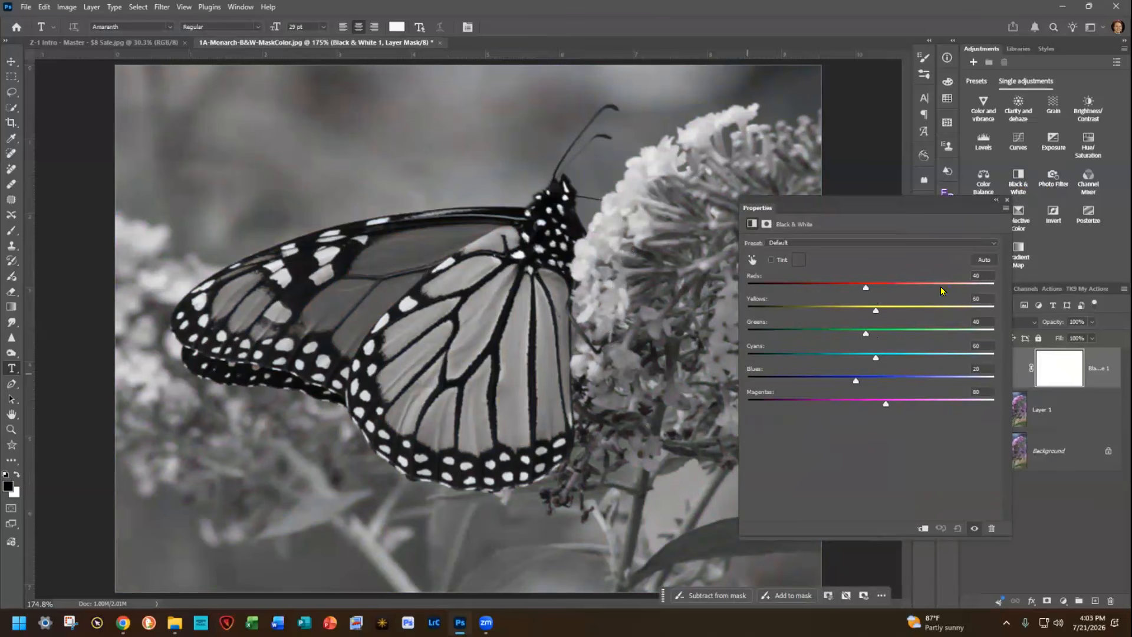
- Set the Black & White mix to Reds 18, Yellows 29, Greens 53, Cyans 10 and Blues 5, and lower Magentas
left_click(986, 274)
type("18")
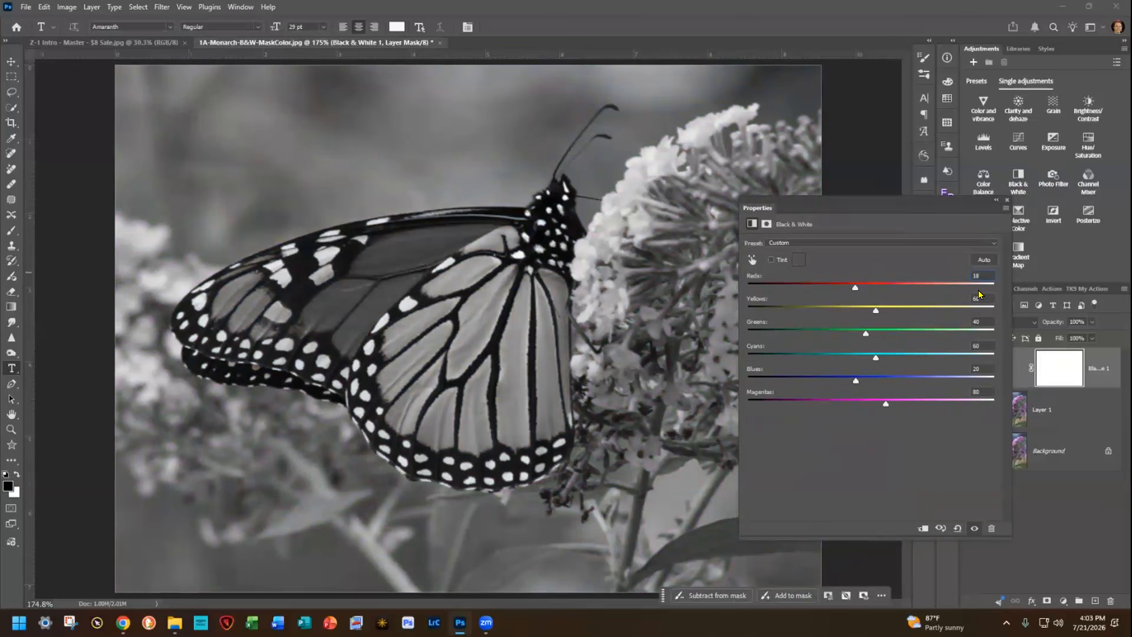
left_click(982, 298)
type("28")
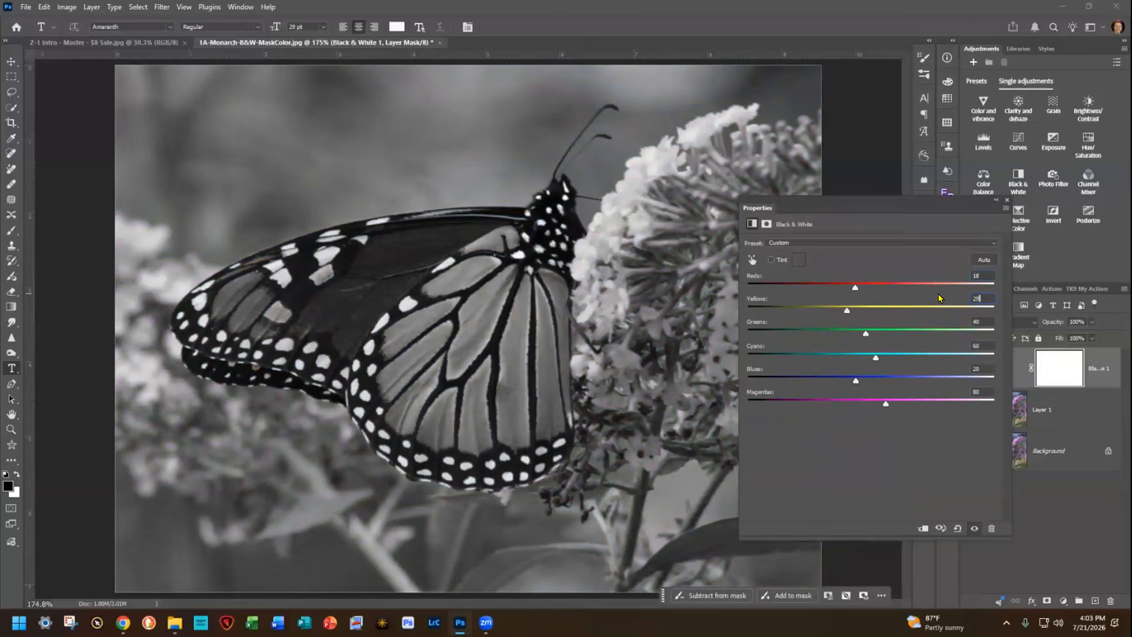
key("Tab")
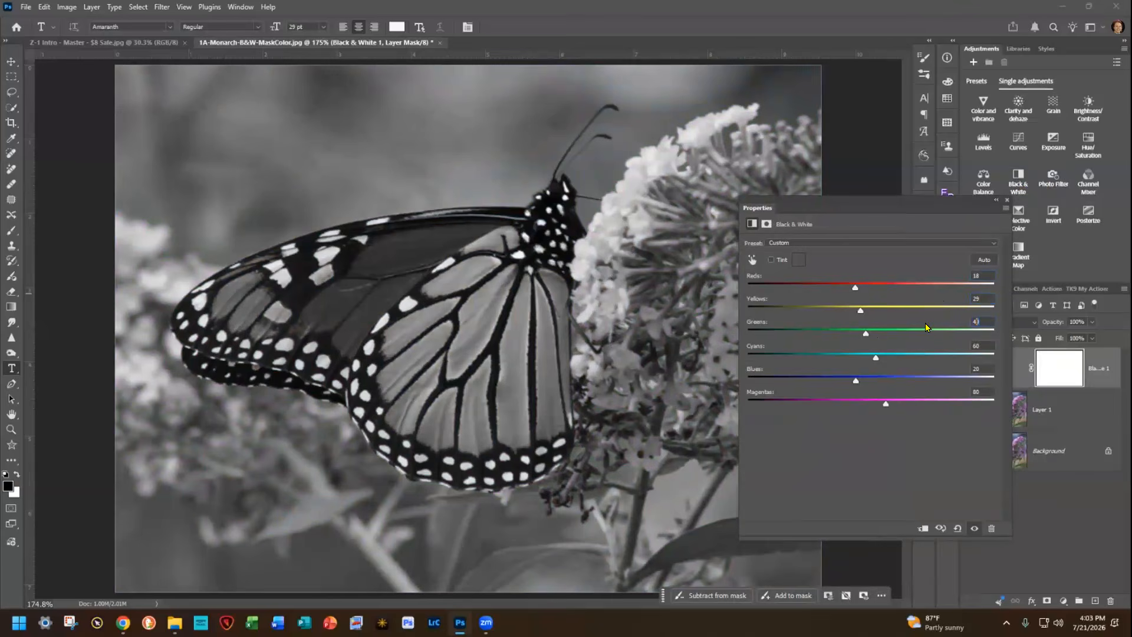
type("53")
key("Tab")
type("10")
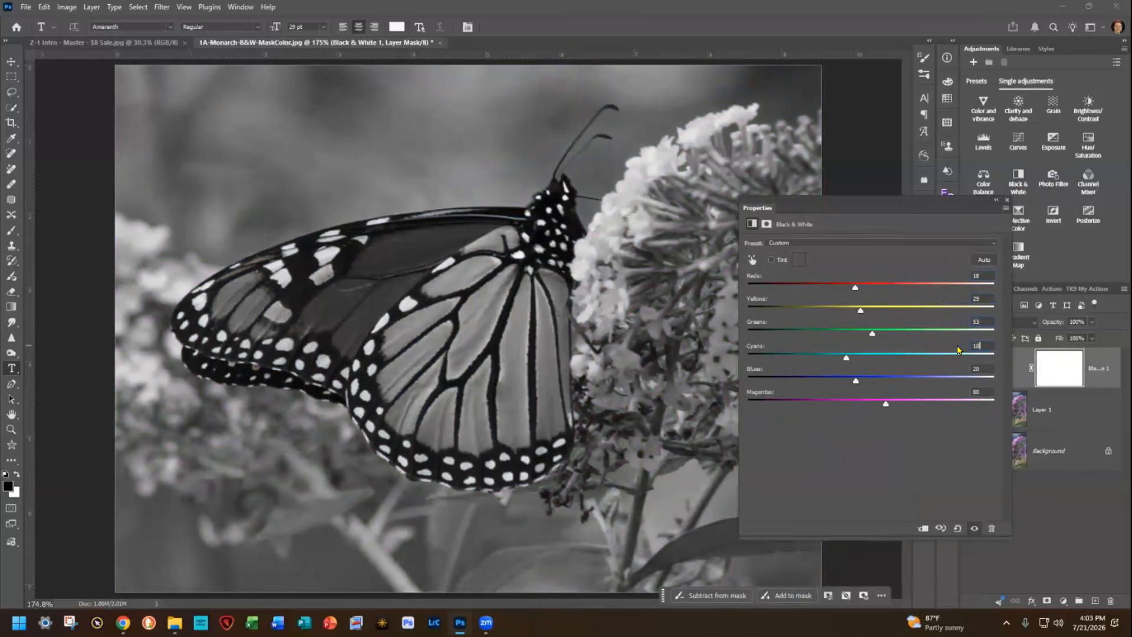
key("Tab")
type("5")
key("Tab")
type("4")
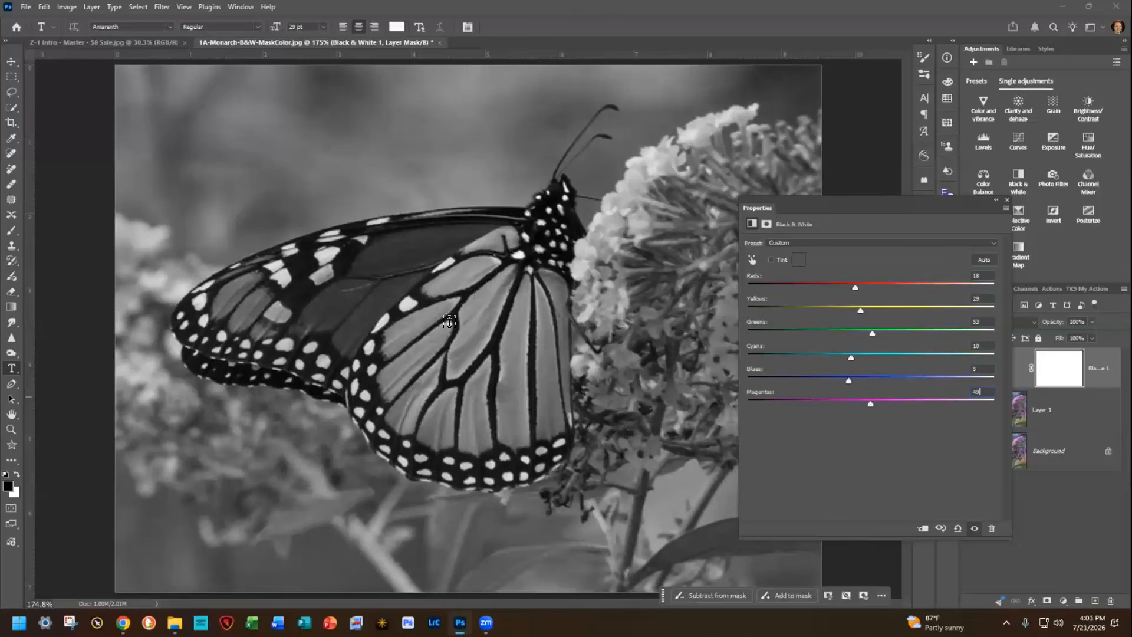
left_click(1007, 201)
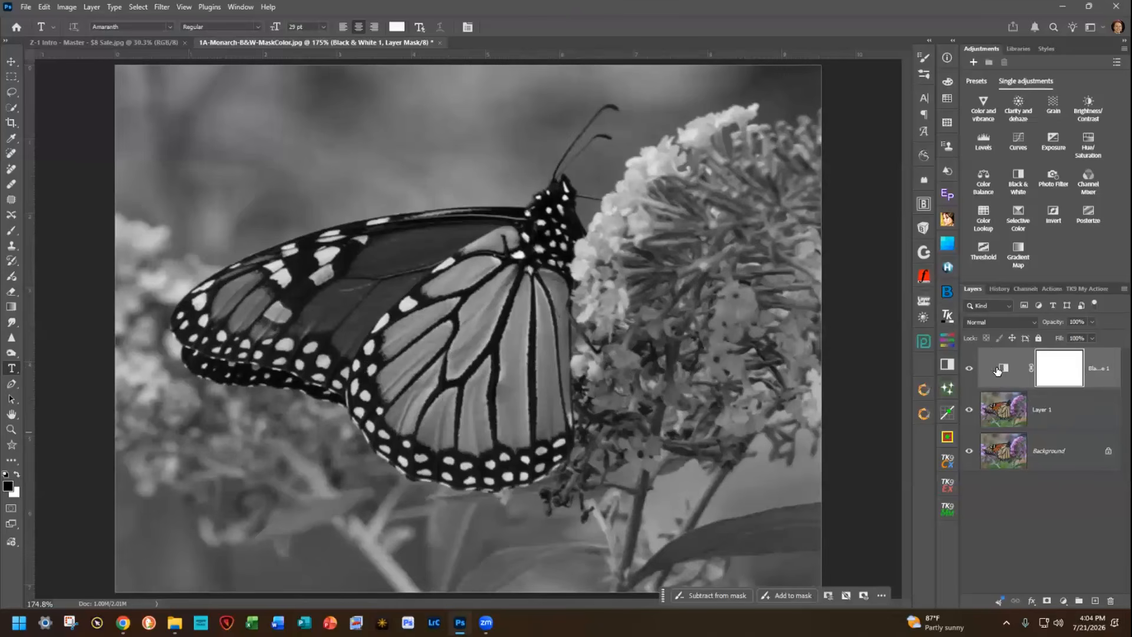
- Set up the Brush tool with a Hard Round tip reduced to 60 px
left_click(11, 230)
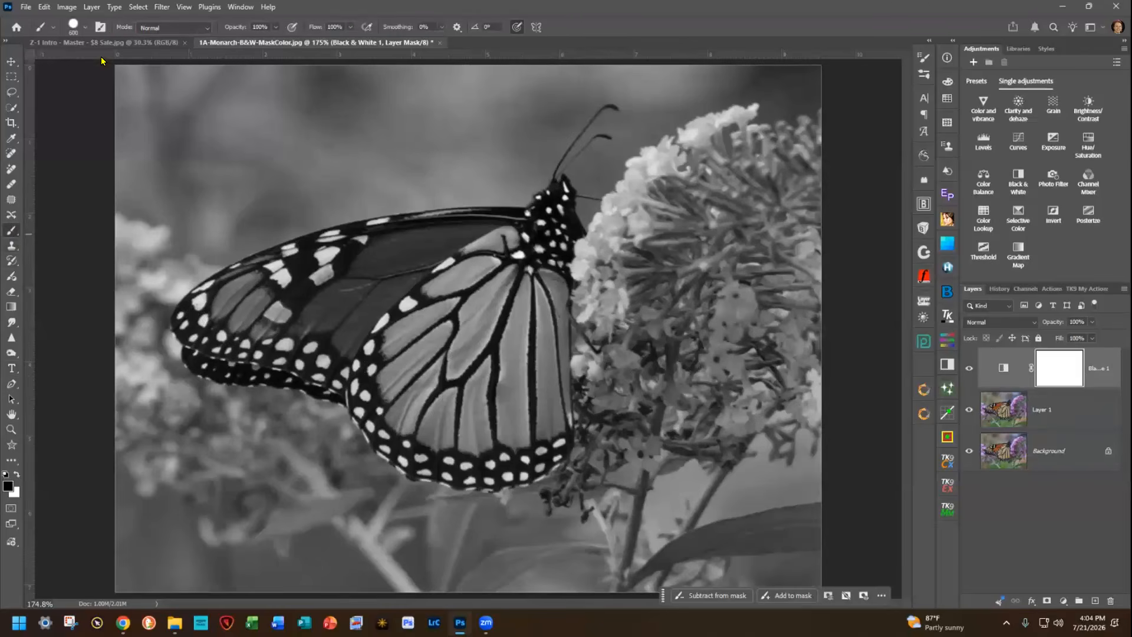
left_click(85, 27)
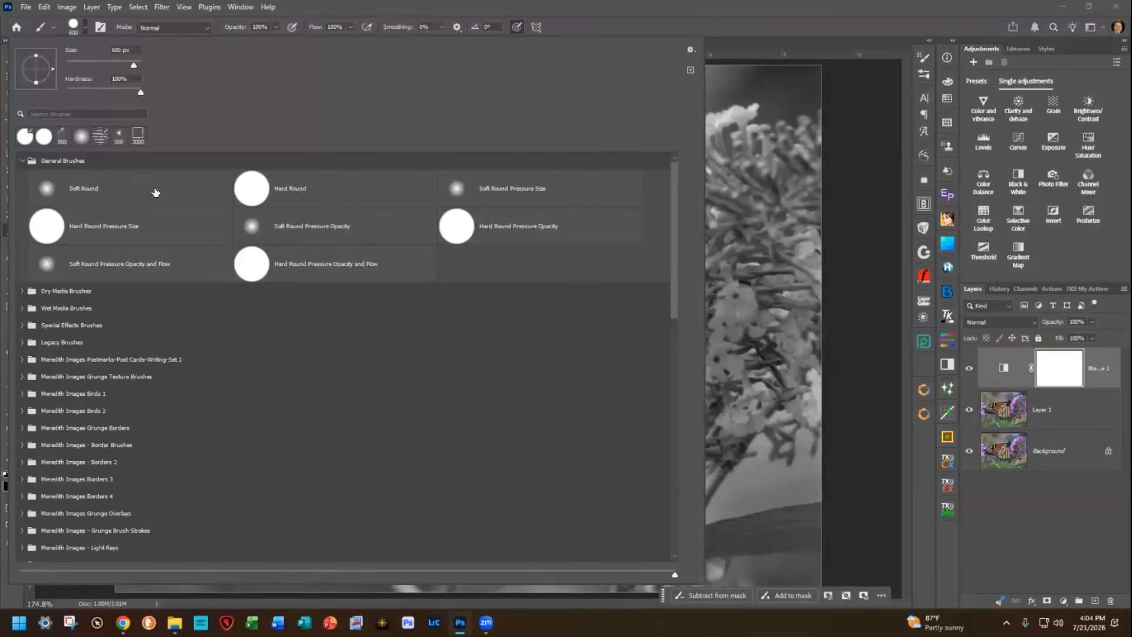
double_click(329, 187)
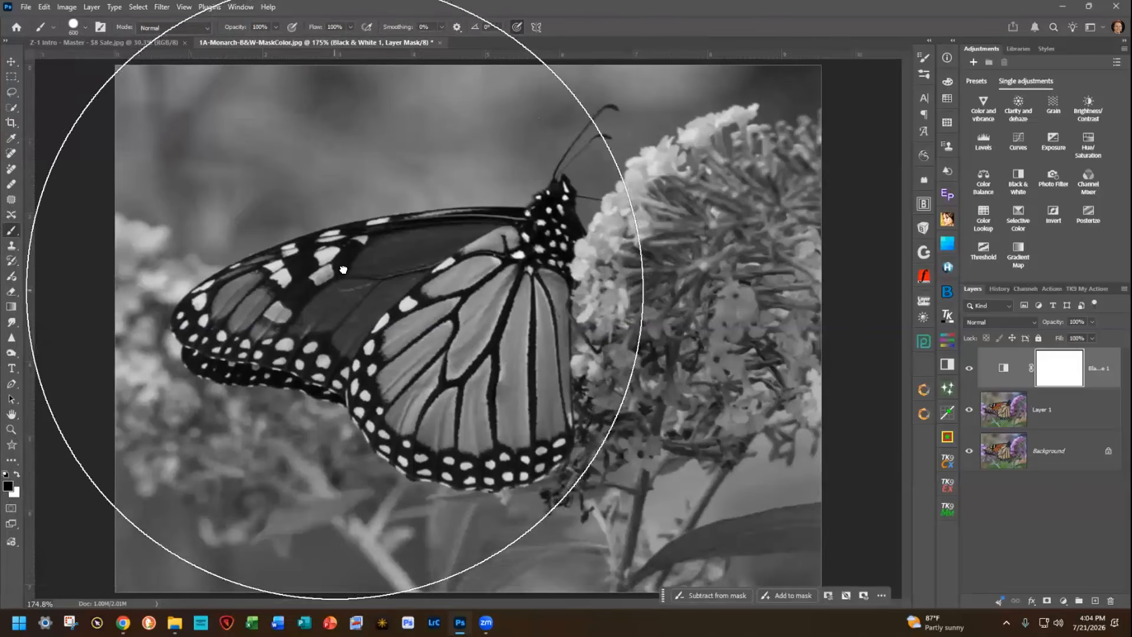
key("bracketleft")
key("bracketleft")
key("bracketleft")
key("bracketleft")
key("bracketleft")
key("bracketleft")
key("bracketleft")
key("bracketleft")
key("bracketleft")
key("bracketleft")
key("bracketleft")
key("bracketleft")
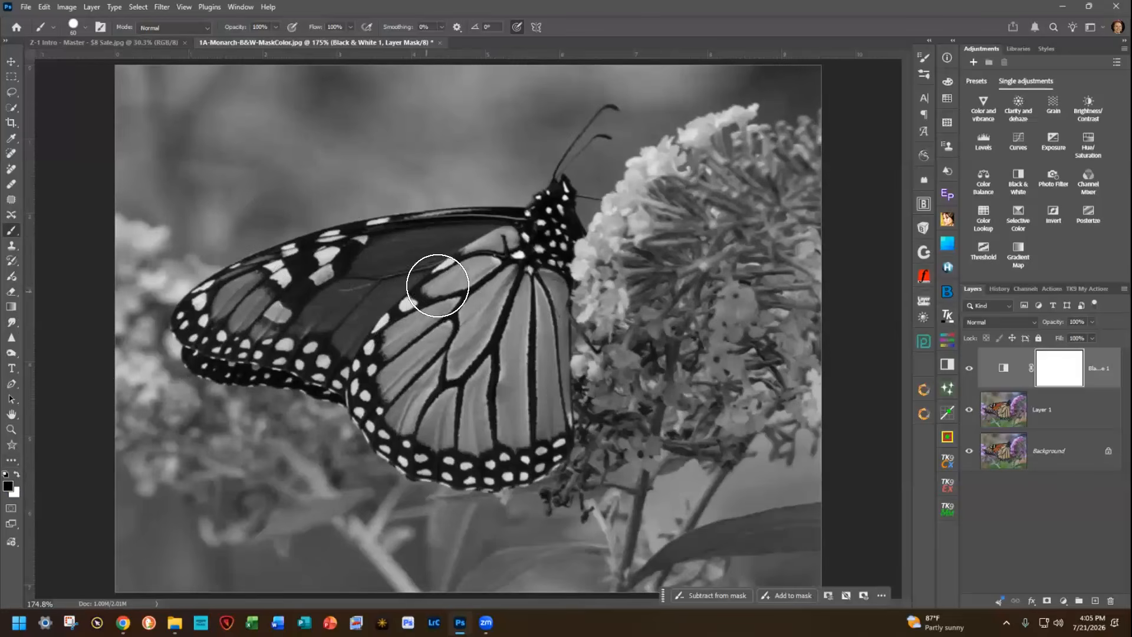
- Paint black over the butterfly on the Black & White layer's mask to bring back its color
mouse_move(512, 253)
left_mouse_down()
mouse_move(357, 272)
mouse_move(470, 250)
mouse_move(386, 251)
mouse_move(280, 279)
mouse_move(394, 260)
mouse_move(314, 272)
mouse_move(254, 297)
mouse_move(288, 311)
mouse_move(247, 303)
mouse_move(331, 304)
mouse_move(262, 303)
mouse_move(300, 316)
mouse_move(276, 343)
mouse_move(339, 315)
mouse_move(401, 356)
mouse_move(435, 344)
mouse_move(406, 305)
mouse_move(452, 277)
mouse_move(419, 288)
mouse_move(485, 282)
left_mouse_up()
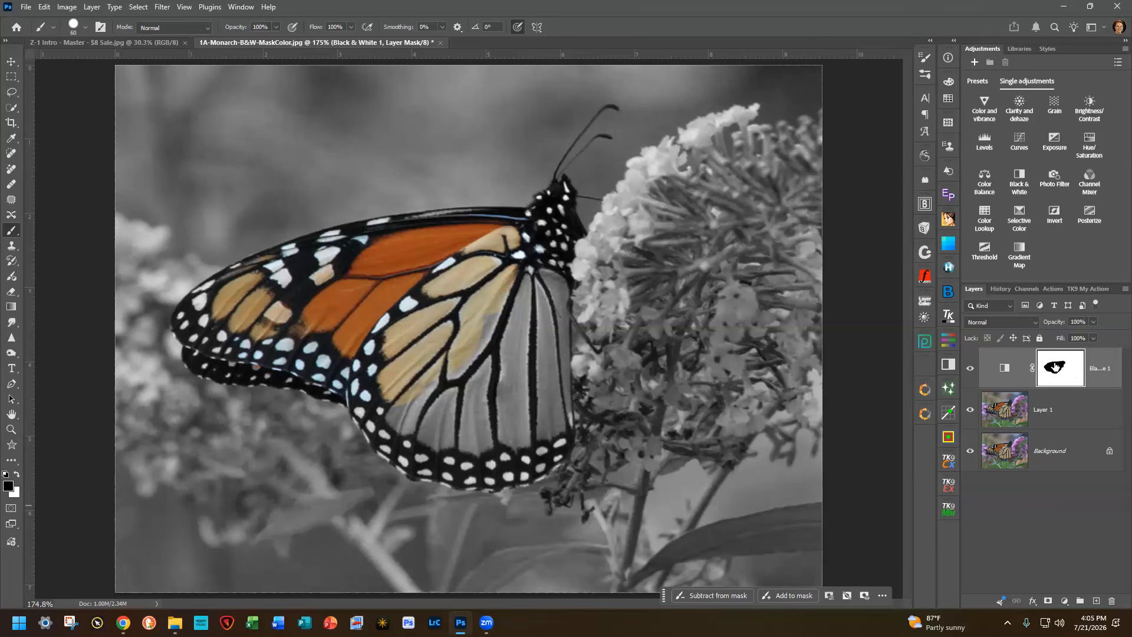
mouse_move(432, 365)
left_mouse_down()
mouse_move(402, 385)
mouse_move(400, 412)
mouse_move(414, 431)
mouse_move(483, 451)
mouse_move(533, 445)
mouse_move(557, 254)
mouse_move(547, 256)
mouse_move(482, 404)
mouse_move(440, 405)
mouse_move(503, 310)
mouse_move(489, 364)
mouse_move(334, 305)
mouse_move(489, 348)
left_mouse_up()
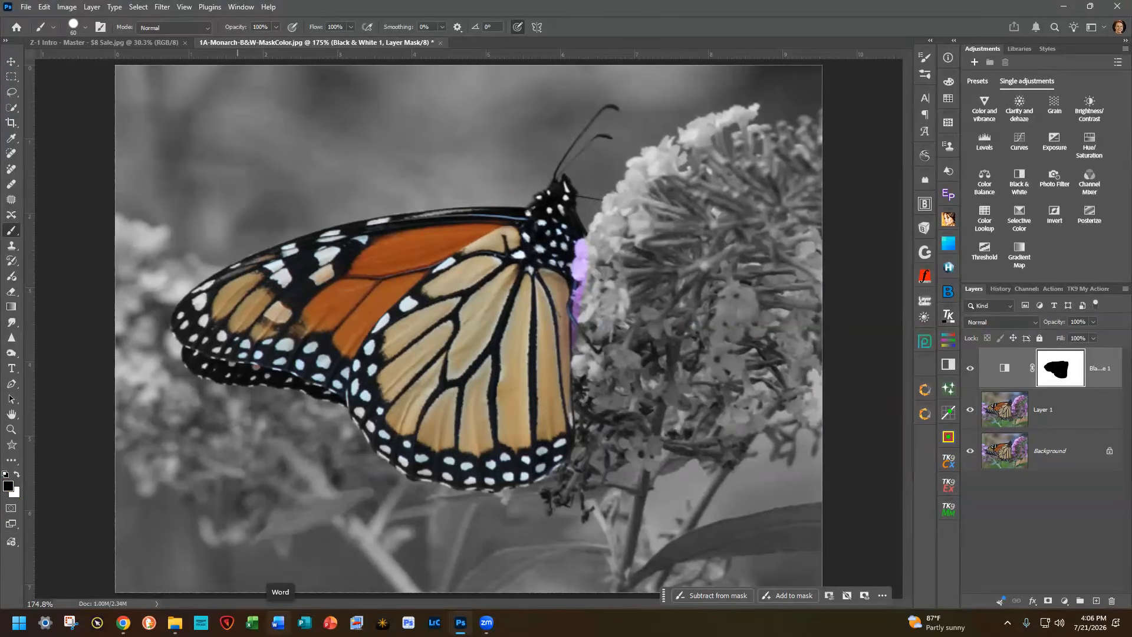
- Paint white on the mask to return the spill along the flower edge and the whole butterfly to gray
key("x")
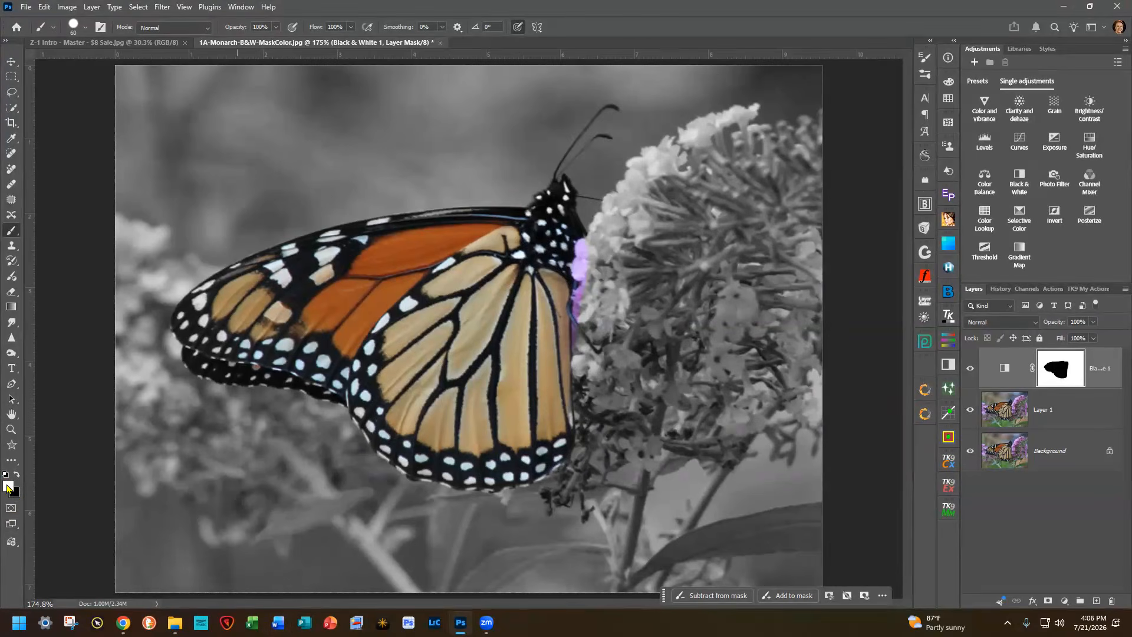
mouse_move(619, 240)
left_mouse_down()
mouse_move(596, 298)
mouse_move(595, 363)
left_mouse_up()
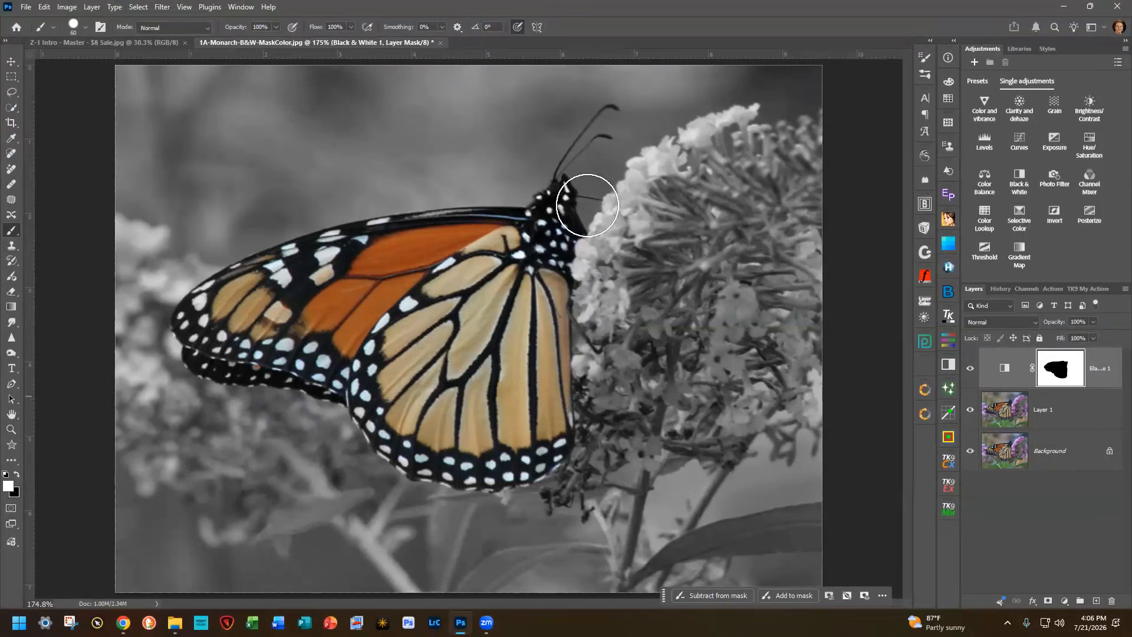
mouse_move(553, 228)
left_mouse_down()
mouse_move(432, 242)
mouse_move(528, 303)
mouse_move(283, 318)
mouse_move(591, 350)
mouse_move(497, 479)
left_mouse_up()
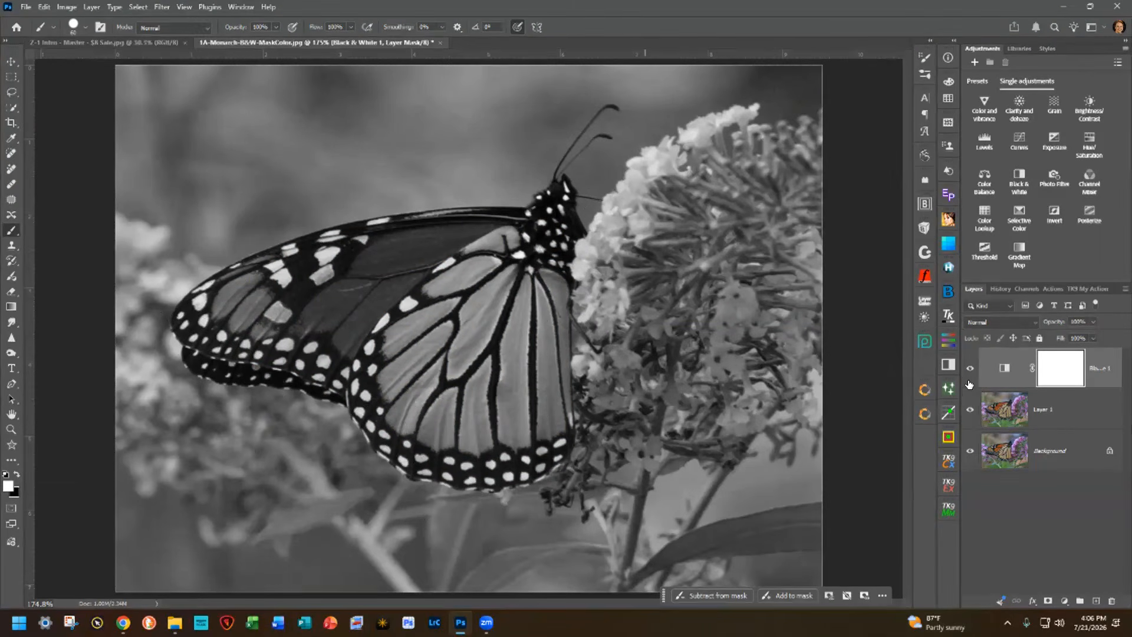
- Select the butterfly on Layer 1 with the Quick Selection tool's Select Subject command
left_click(1064, 412)
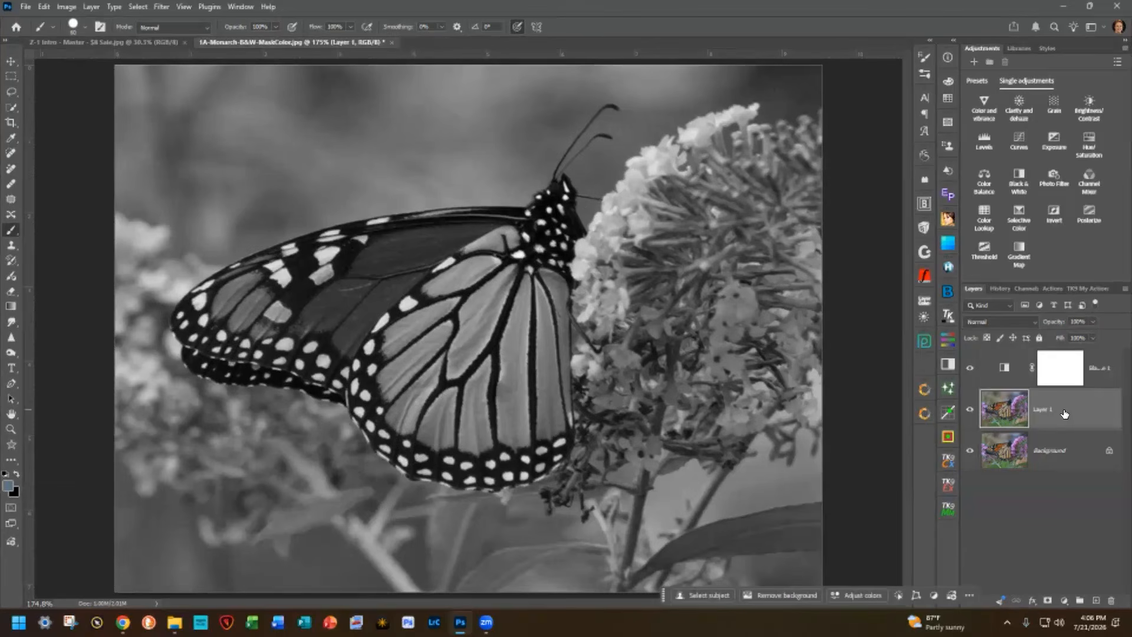
left_click(11, 108)
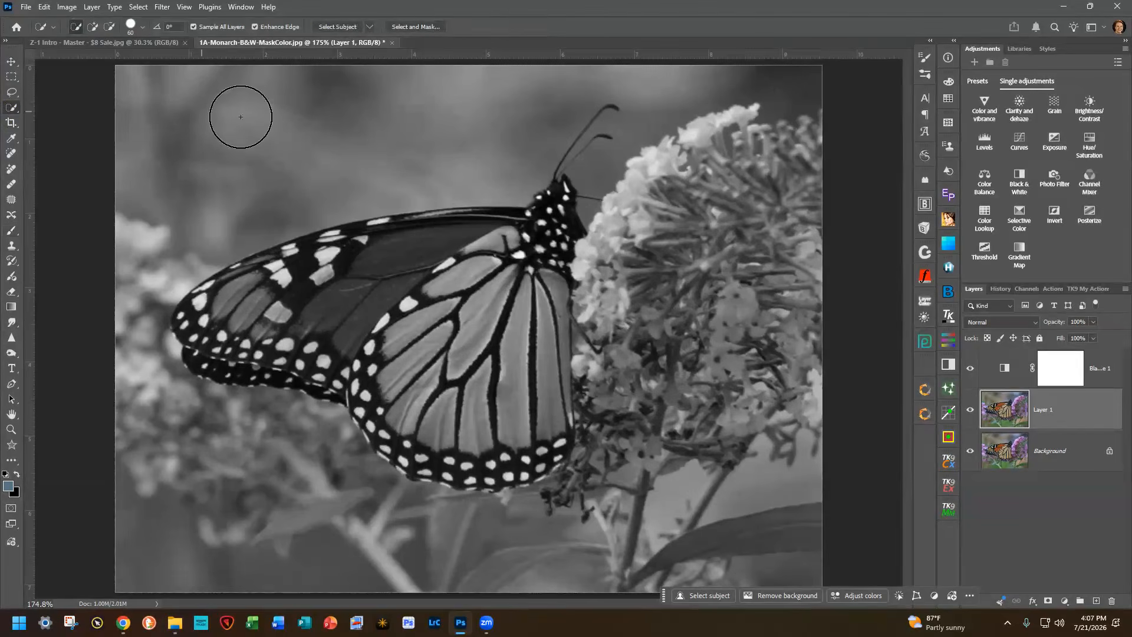
left_click(337, 27)
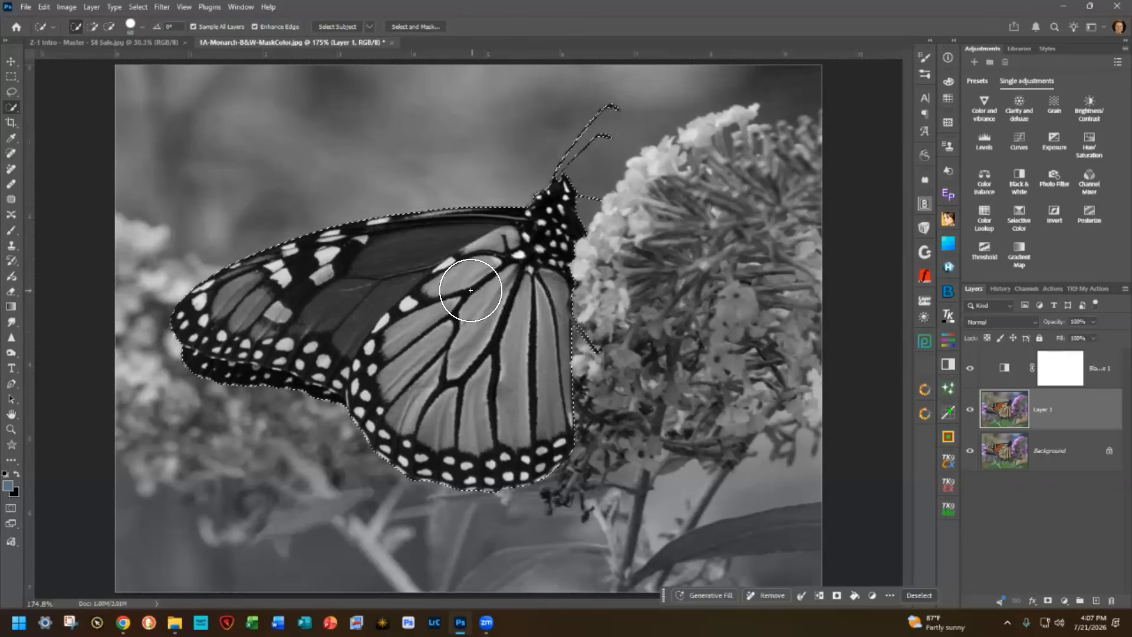
- Fill the butterfly selection with black on the Black & White layer's mask and deselect
left_click(1065, 372)
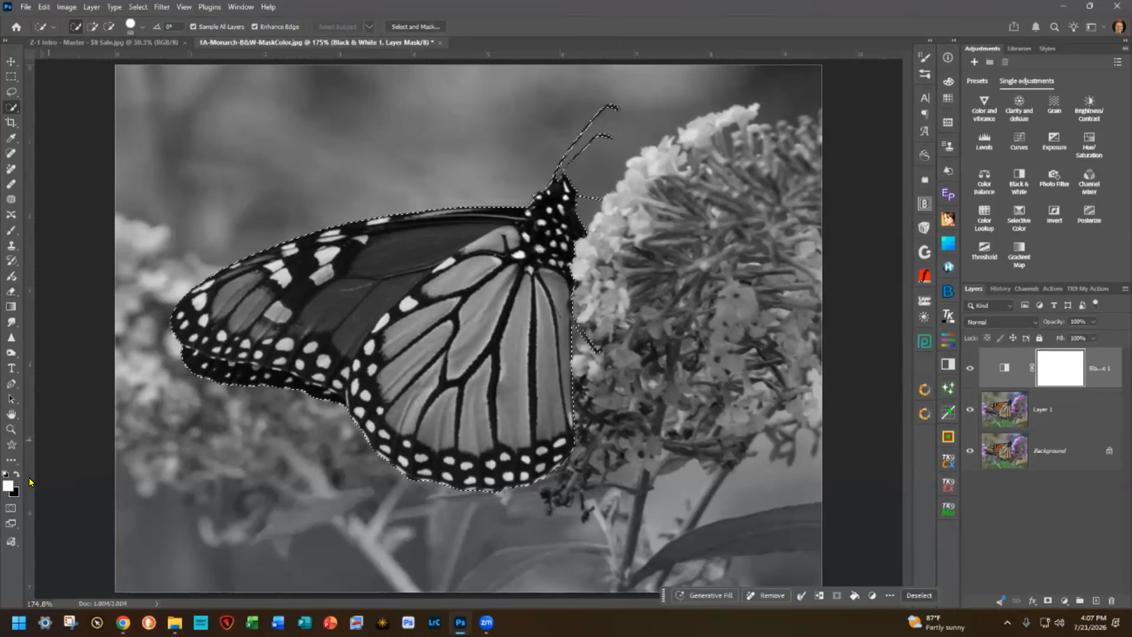
key("x")
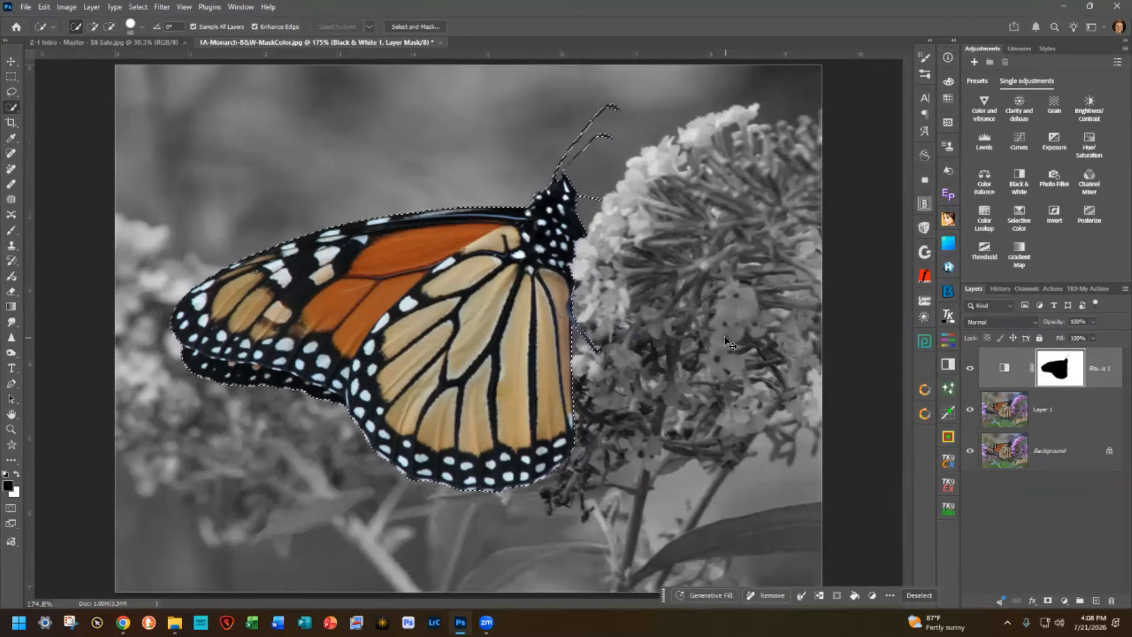
key("ctrl+d")
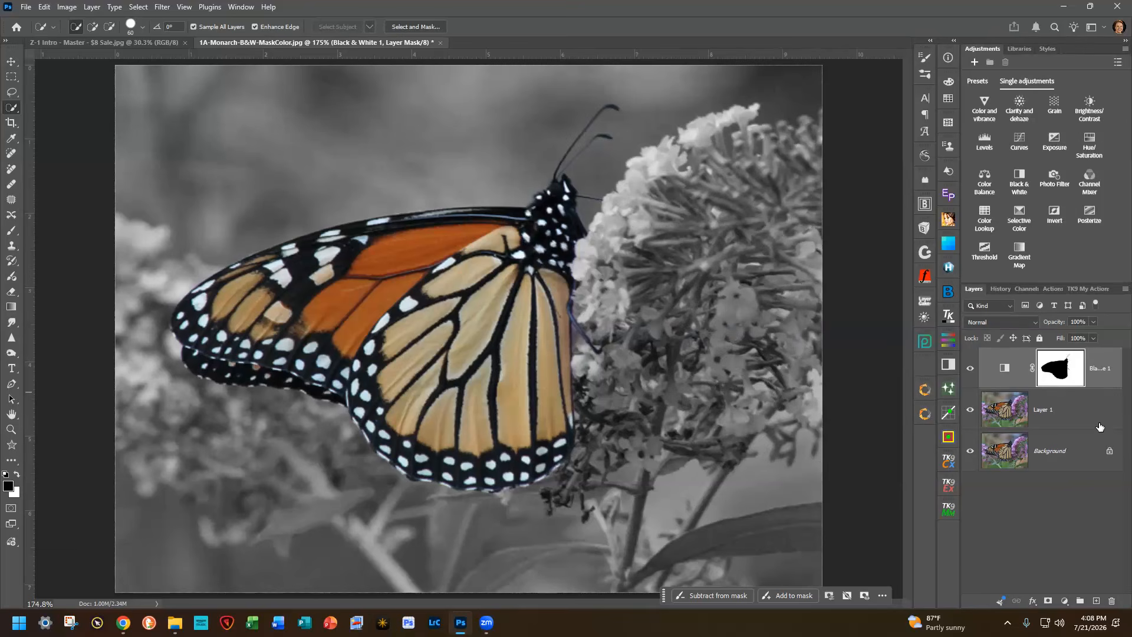
- Try a lower opacity on the Black & White layer, and undo back to the white mask with the butterfly selected
left_click(1104, 382)
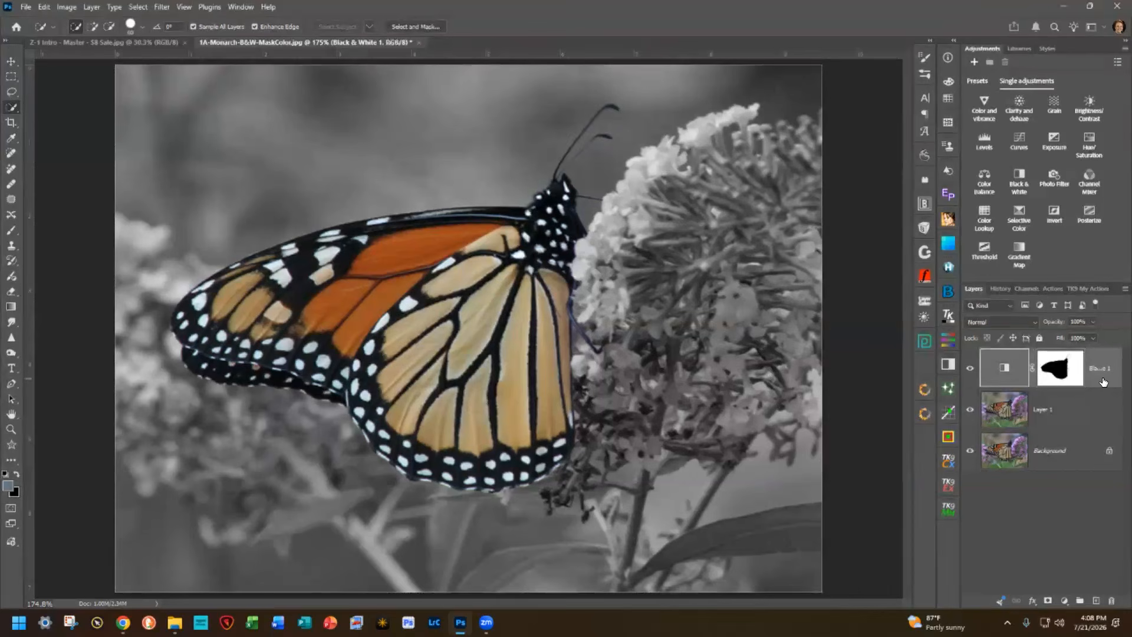
left_click(1093, 337)
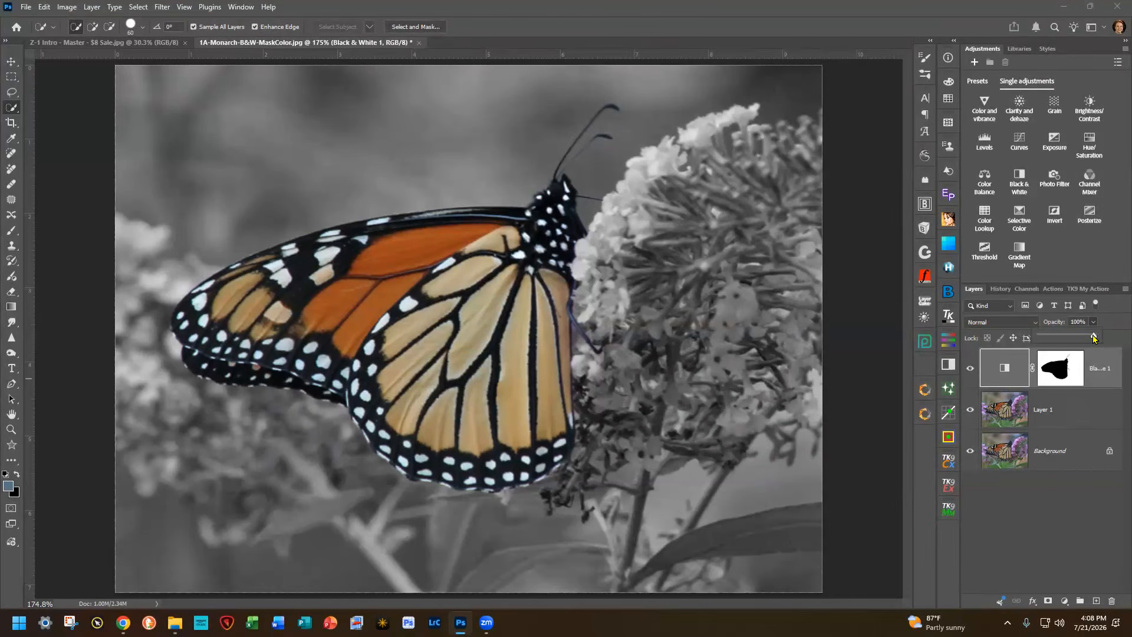
left_click_drag(1093, 337, 1082, 337)
key("ctrl+z")
key("ctrl+z")
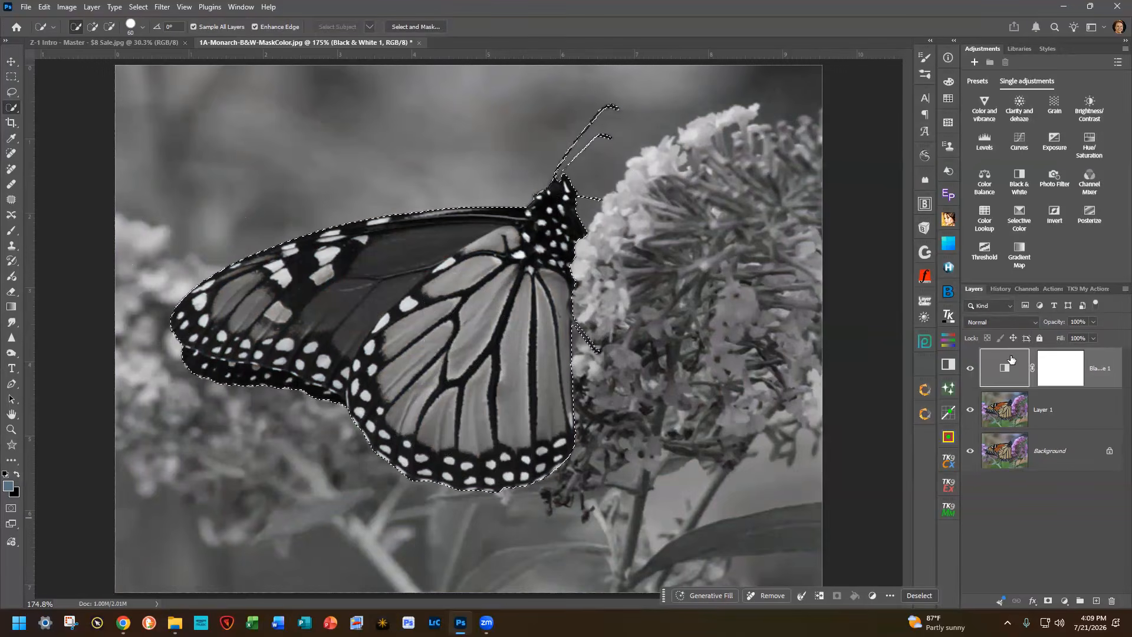
- Fill the selected butterfly with black on the Black & White layer's mask and lower that layer's opacity to 73%
left_click(1059, 369)
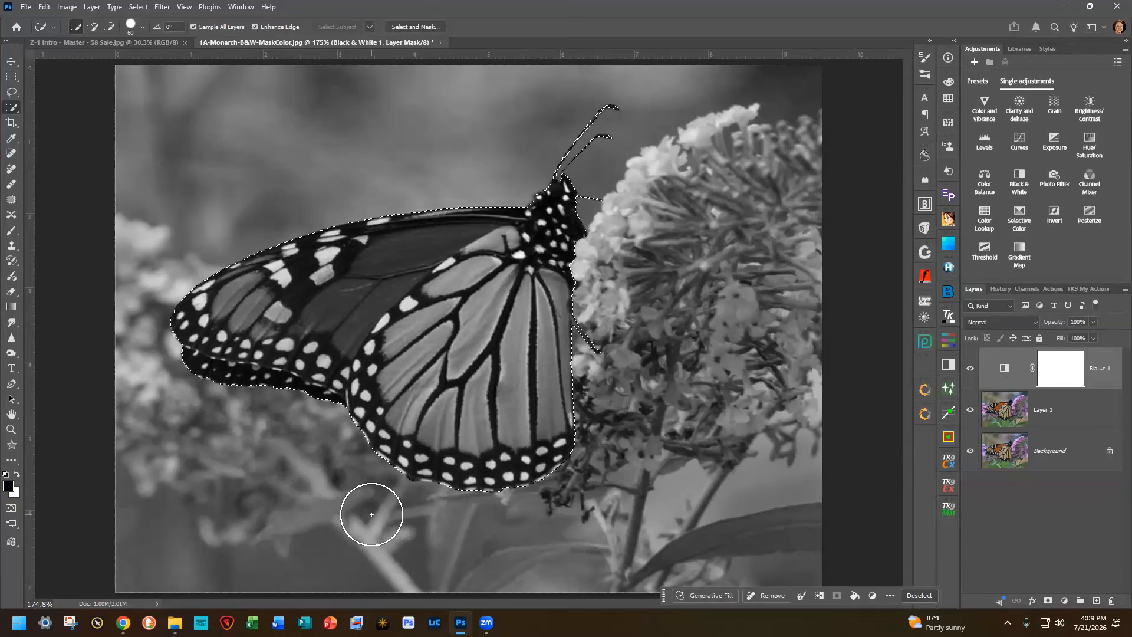
key("alt+BackSpace")
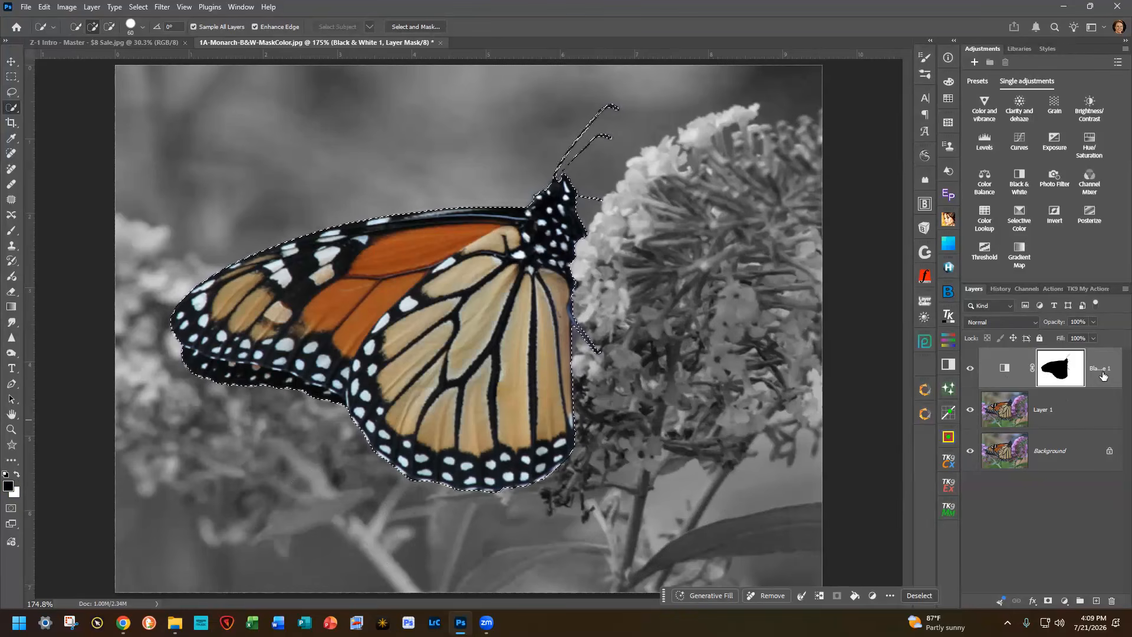
left_click(1095, 323)
left_click_drag(1096, 335, 1079, 338)
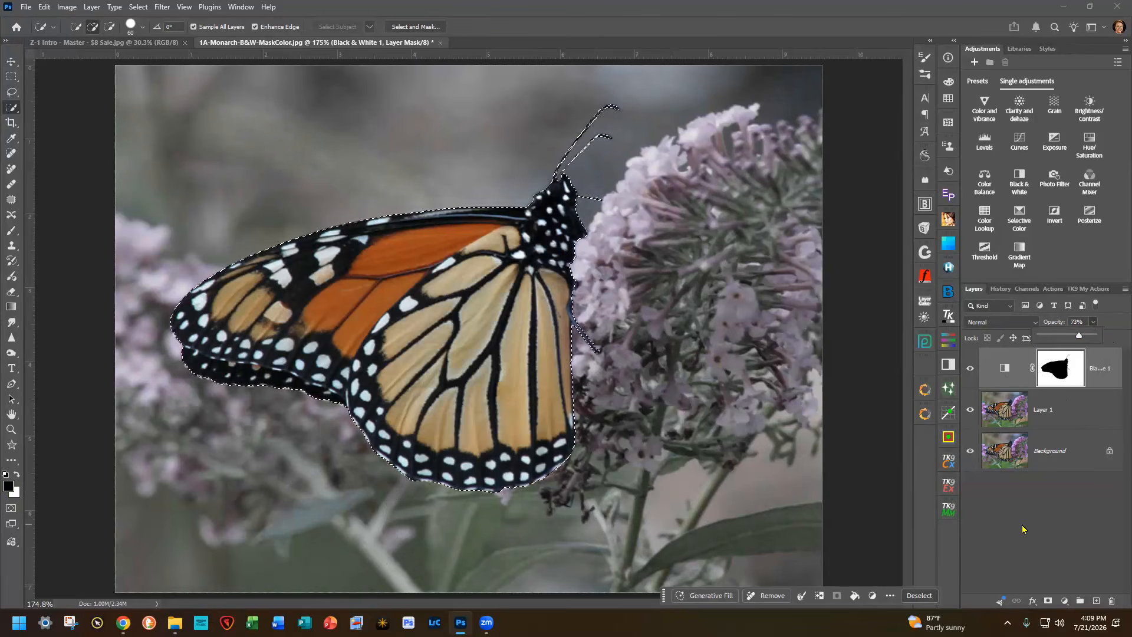
left_click(441, 43)
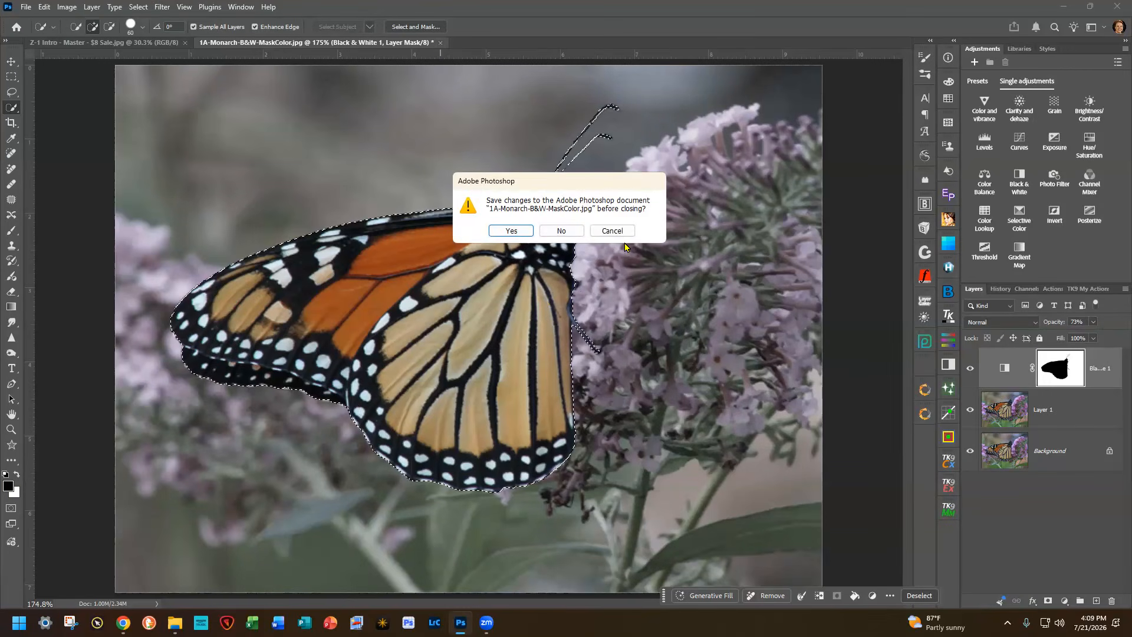
left_click(612, 230)
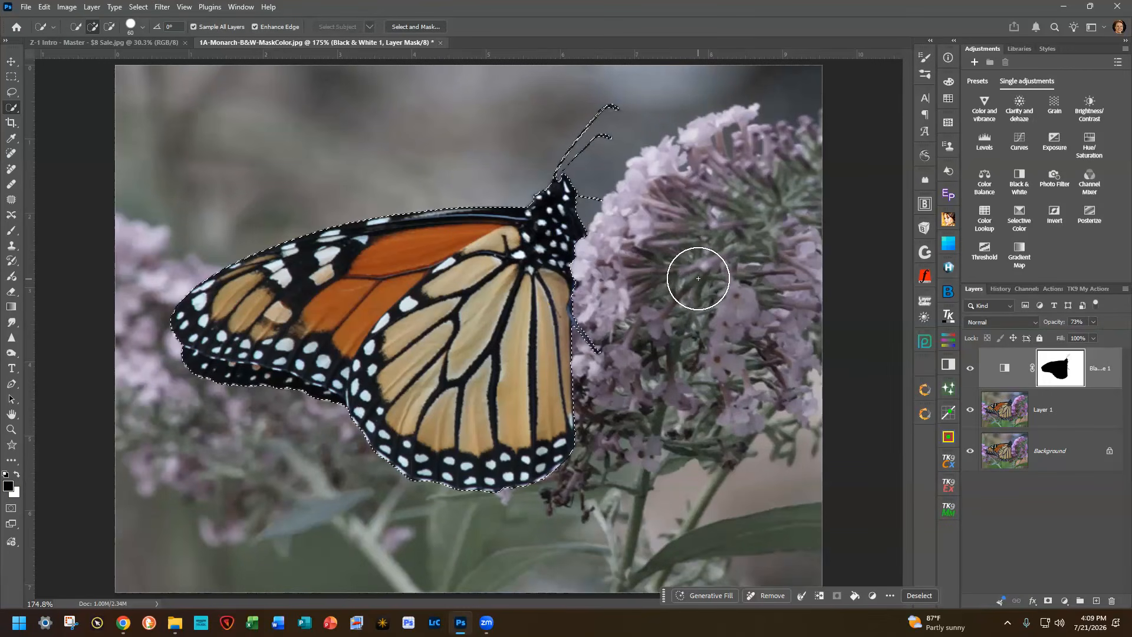
- Deselect the butterfly
key("ctrl+d")
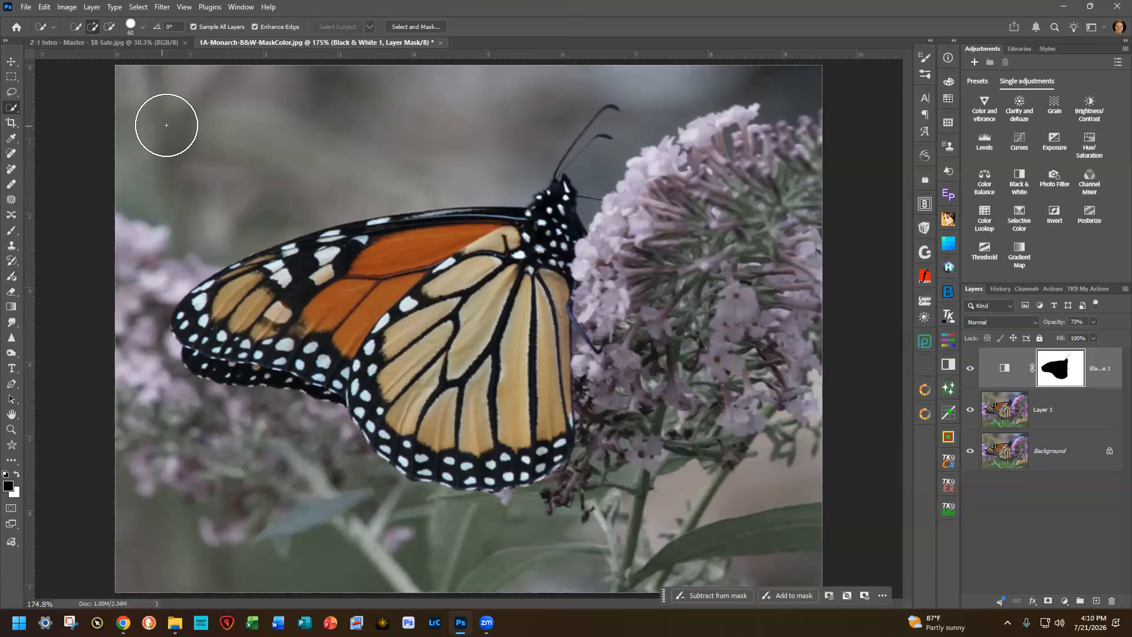
left_click(22, 8)
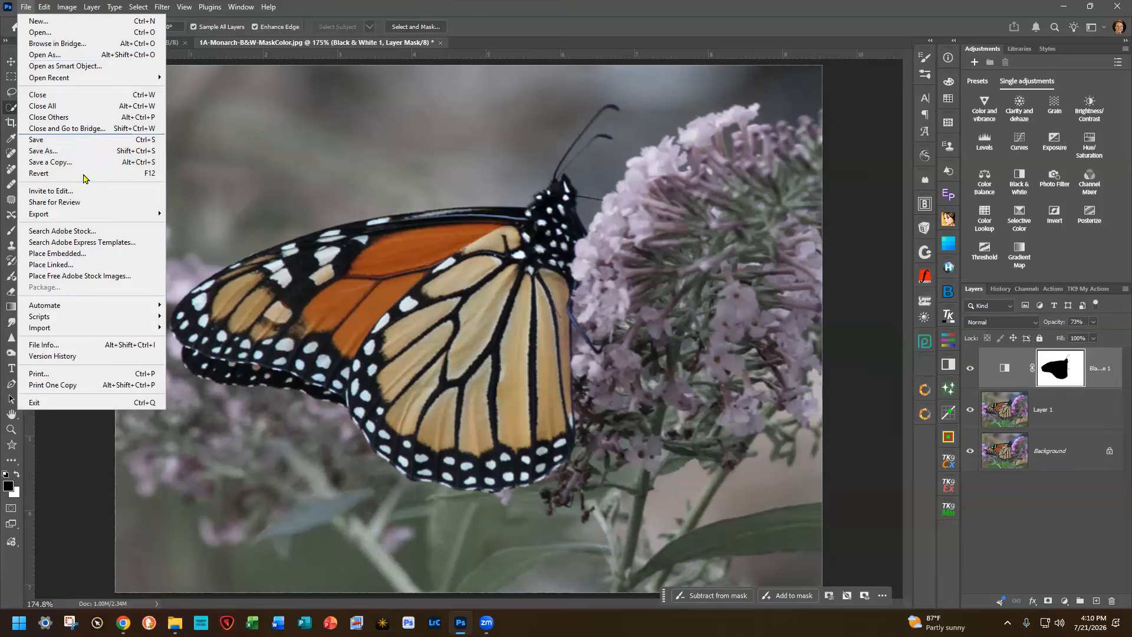
left_click(70, 153)
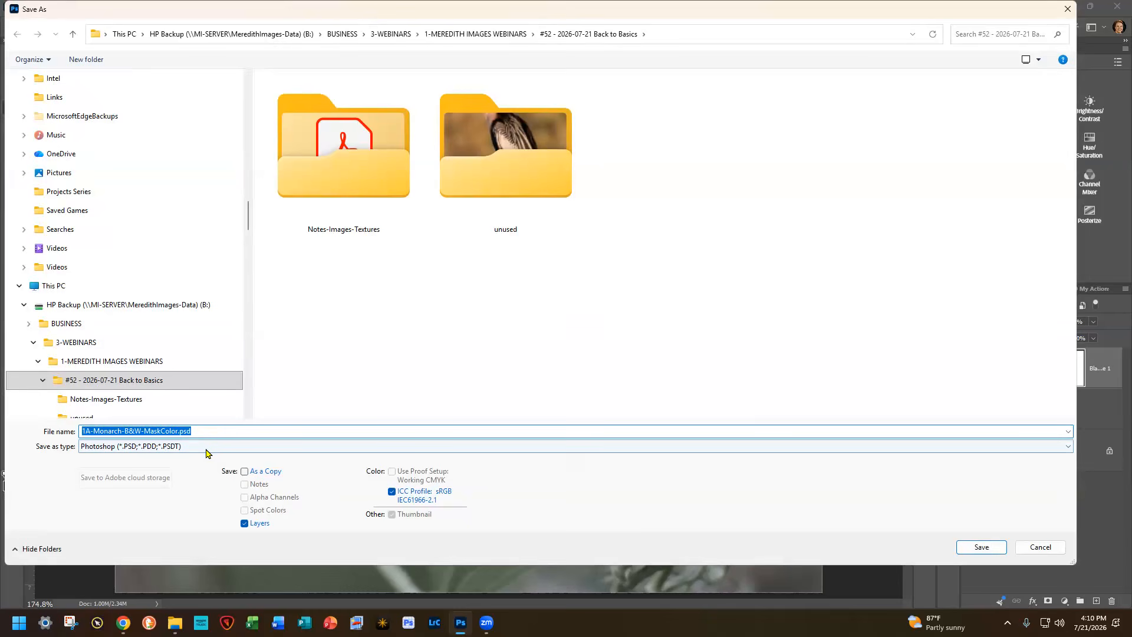
left_click(200, 452)
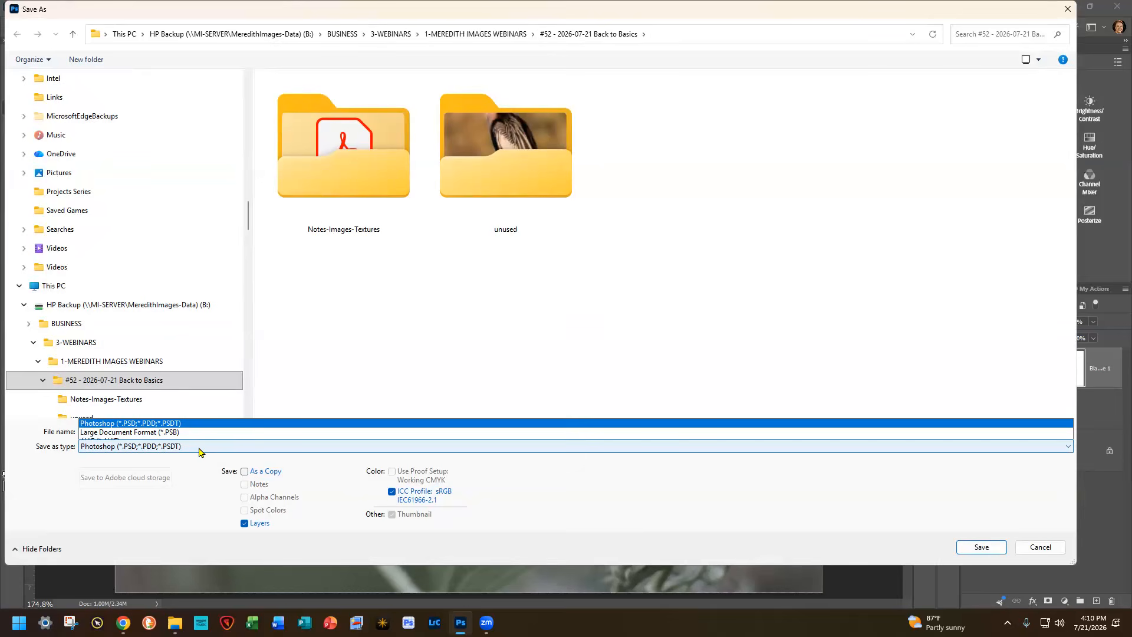
left_click(135, 429)
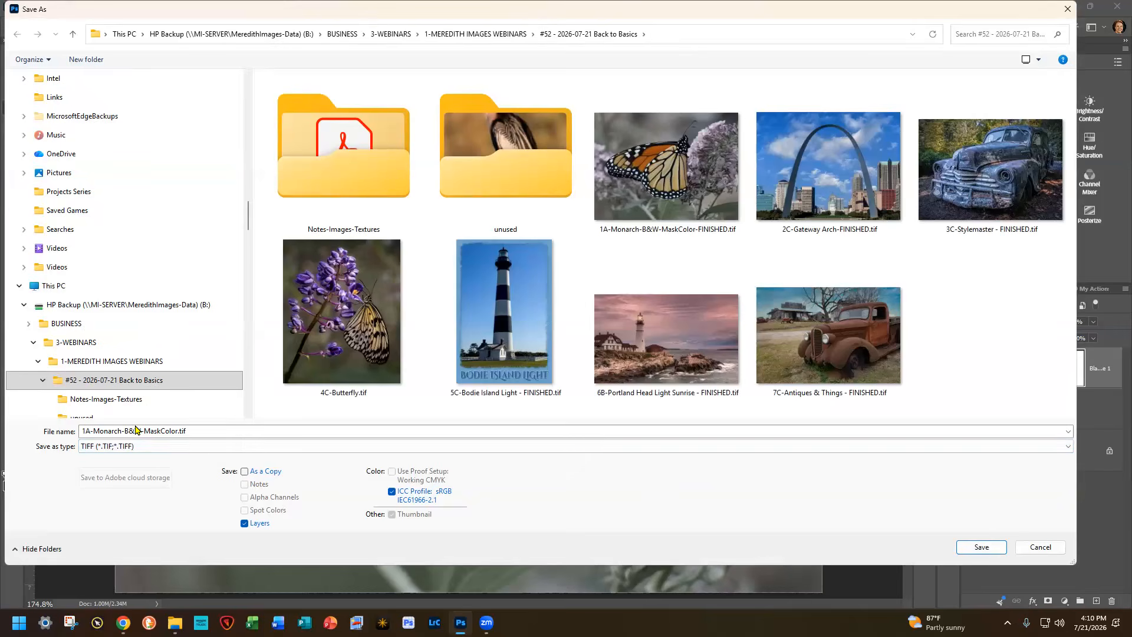
left_click(158, 450)
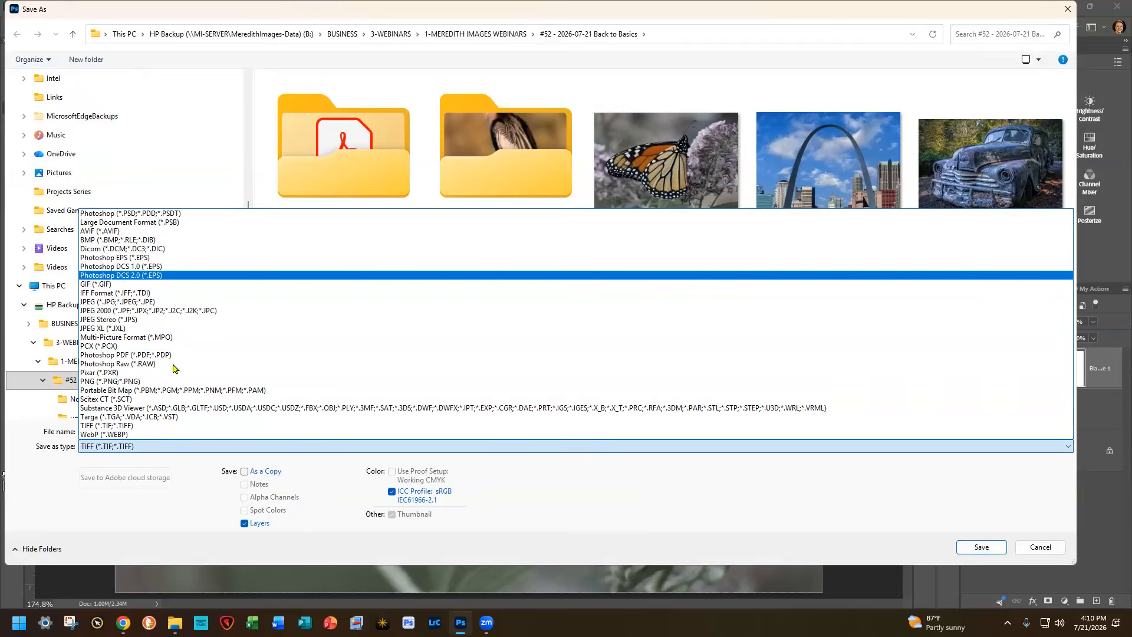
left_click(158, 451)
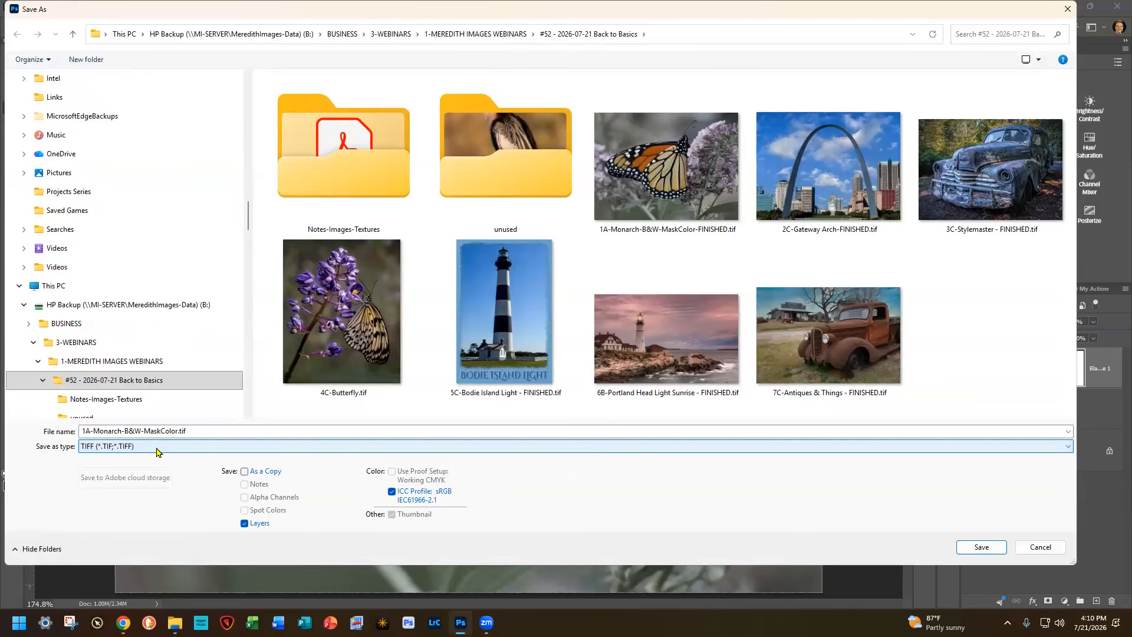
left_click(1033, 547)
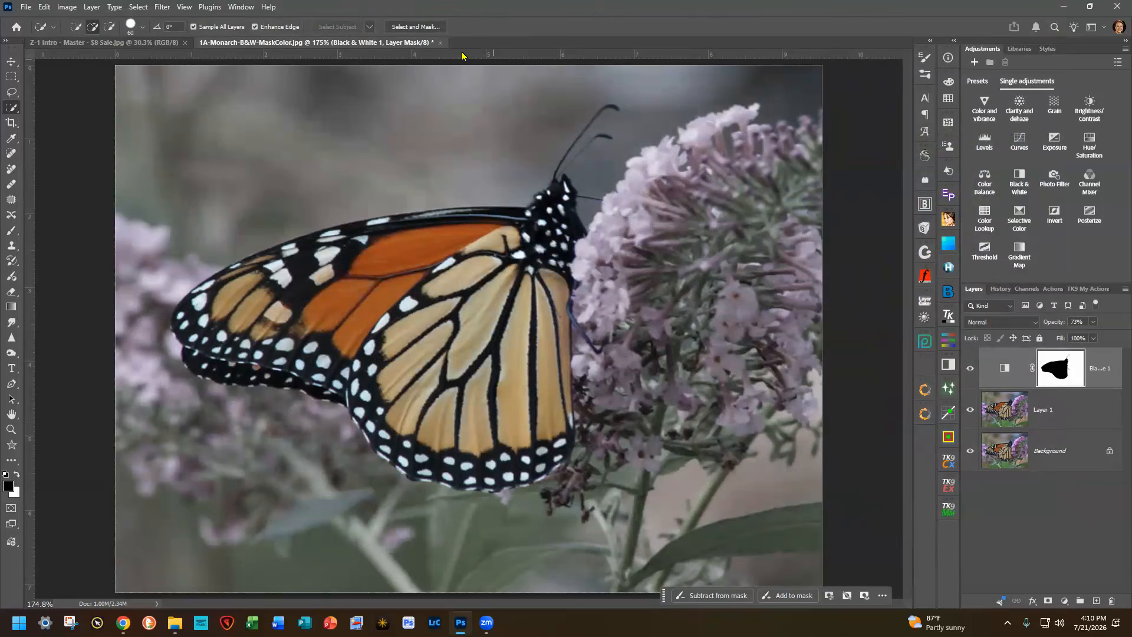
- Close the monarch image without saving its changes
left_click(441, 43)
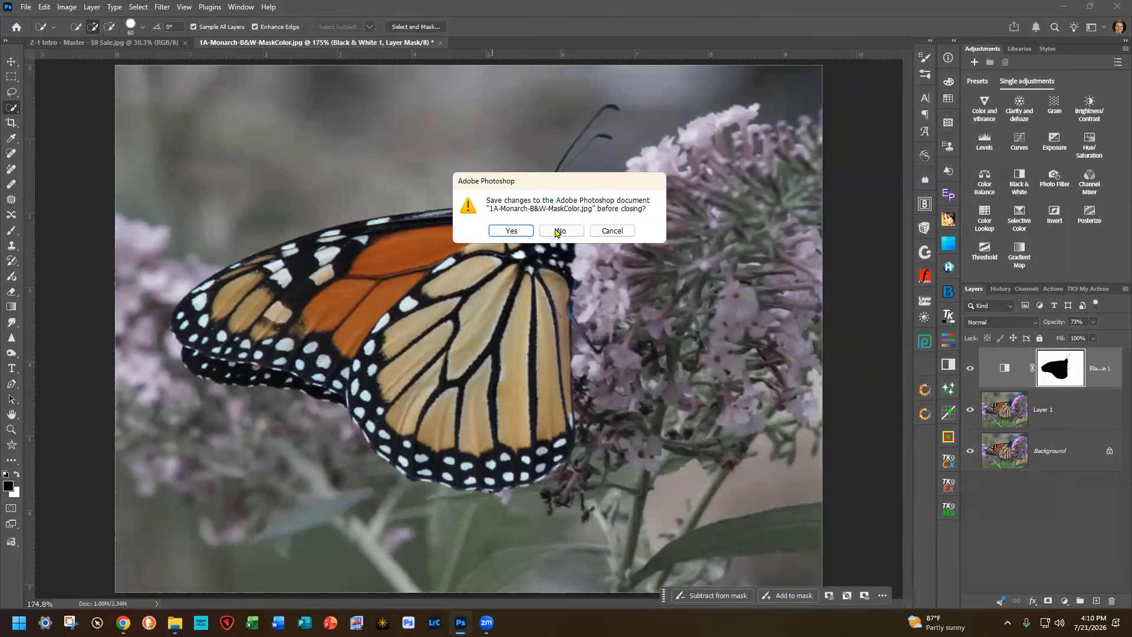
left_click(559, 232)
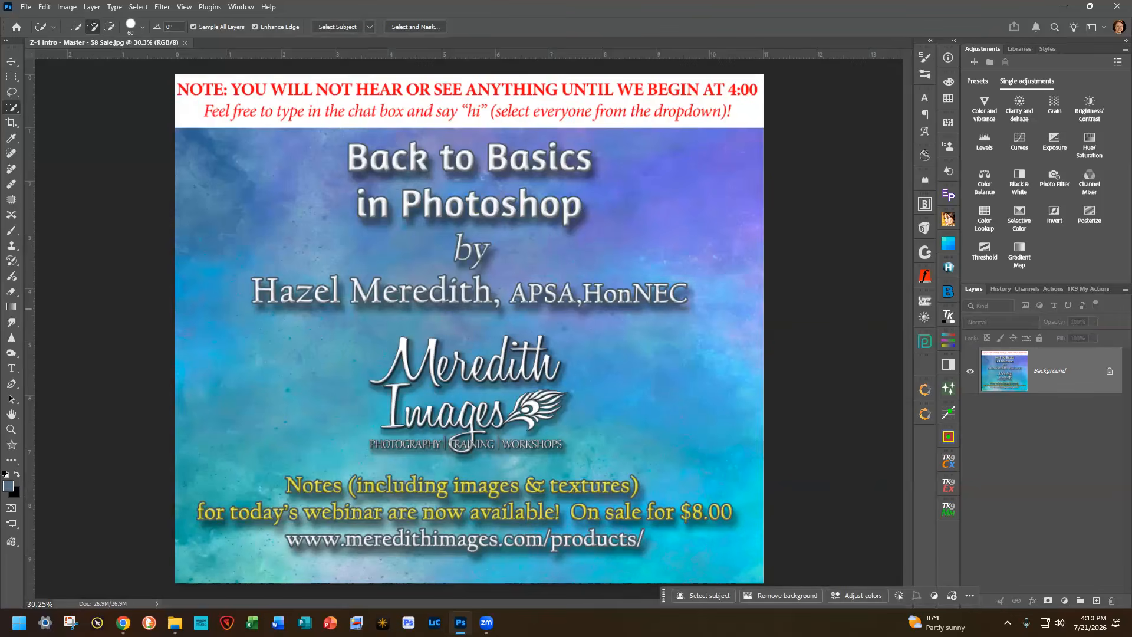
- Open 2A-Gateway Arch.jpg and duplicate its Background layer
key("alt+Tab")
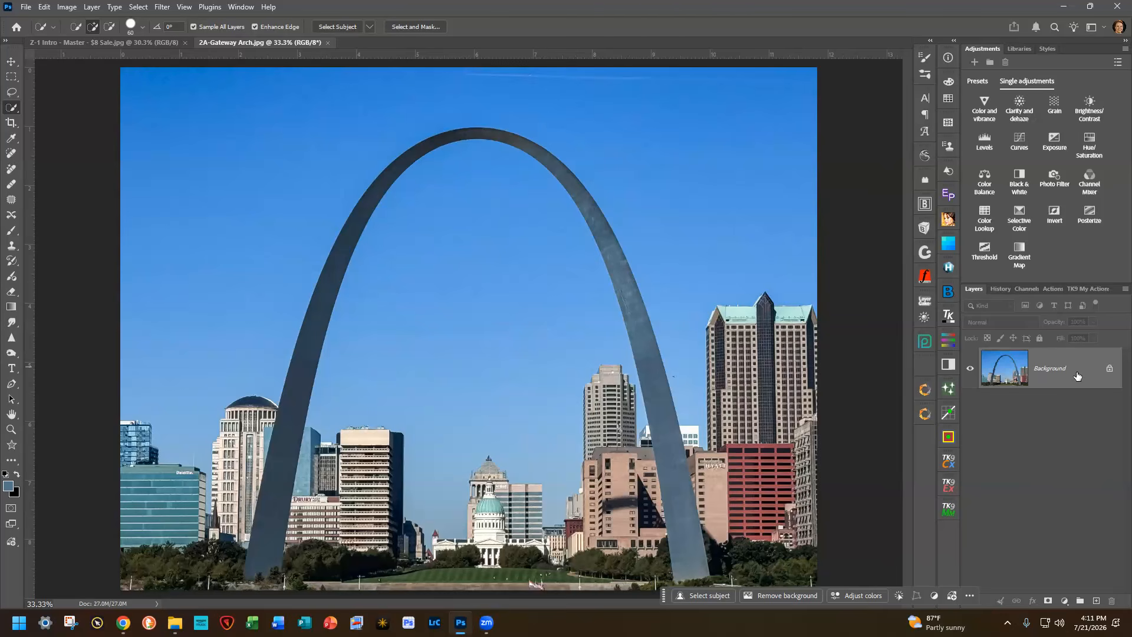
key("ctrl+j")
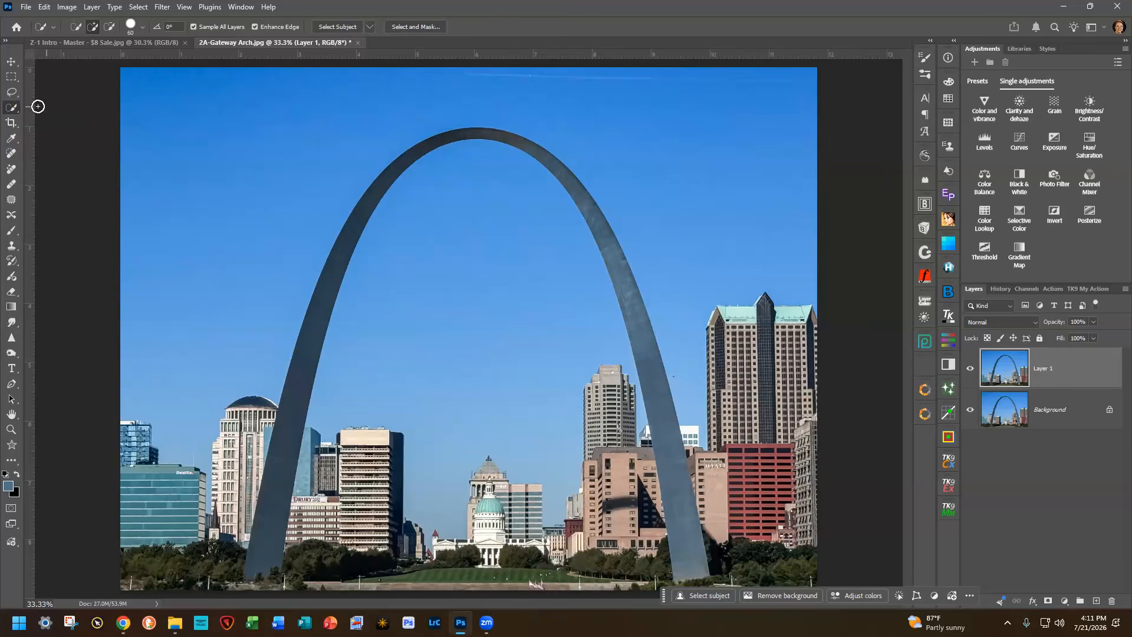
- Try selecting the sky outside the arch on Layer 1 with the Magic Wand at tolerance 2, and deselect
right_click(14, 108)
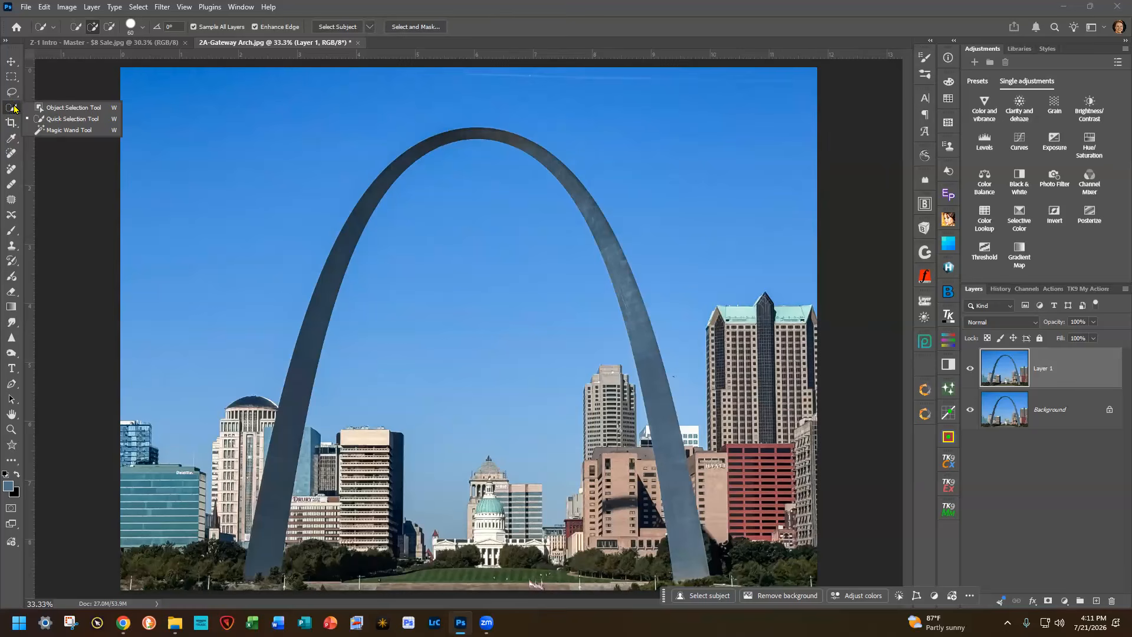
left_click(53, 134)
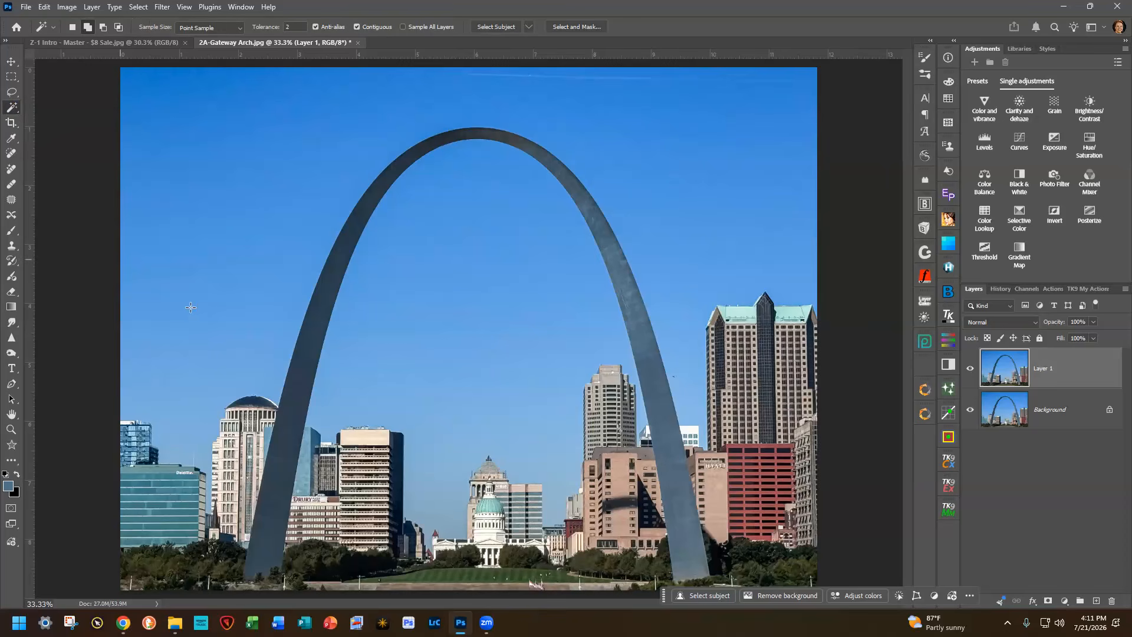
left_click(300, 26)
left_click(236, 182)
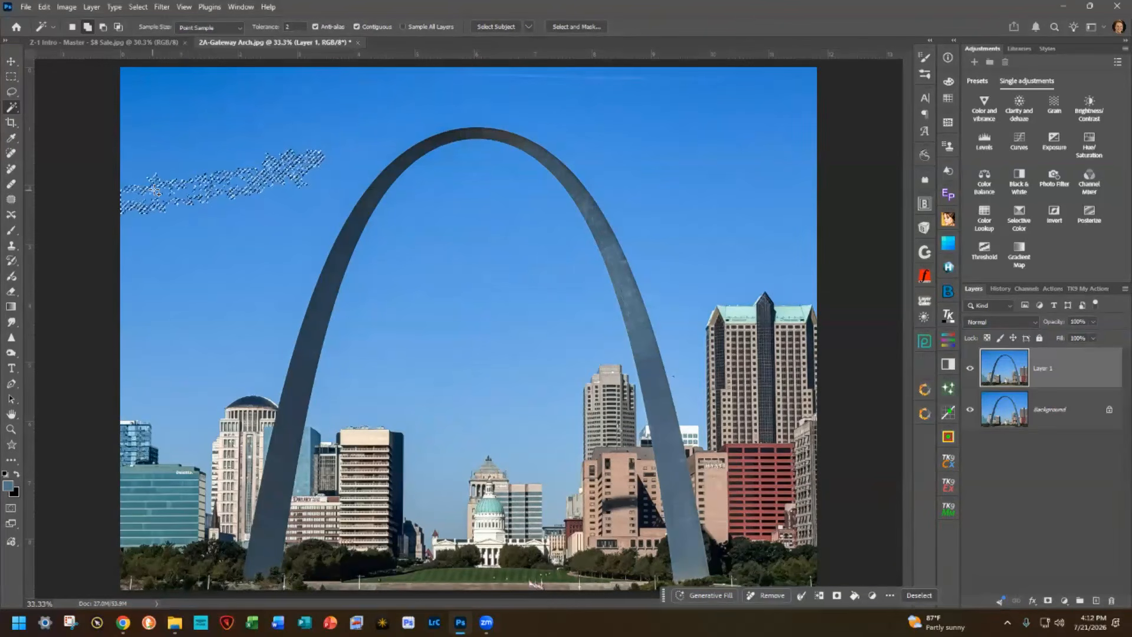
key("ctrl+d")
- Set the Magic Wand tolerance to 40, try a contiguous selection of the sky outside the arch, and deselect
left_click(289, 26)
type("3")
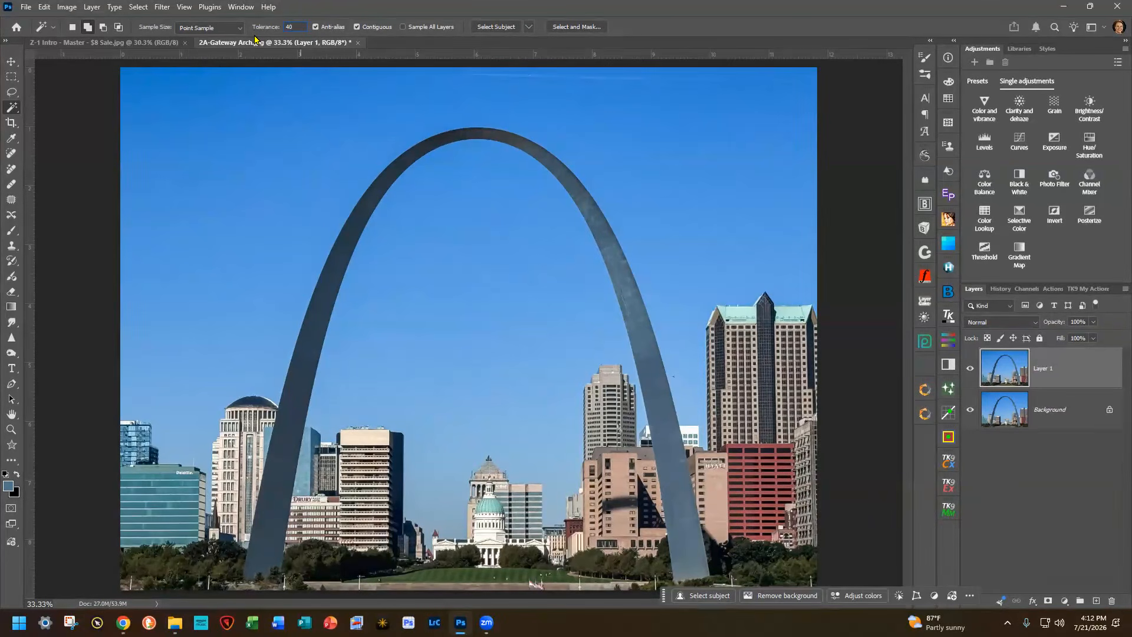
left_click(246, 196)
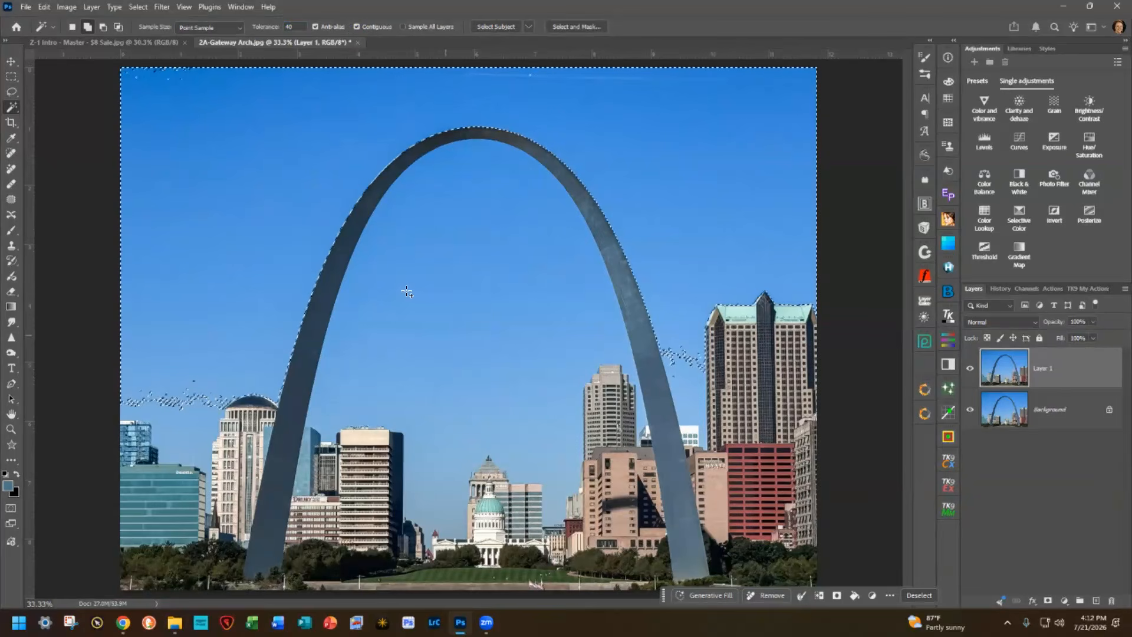
key("ctrl+d")
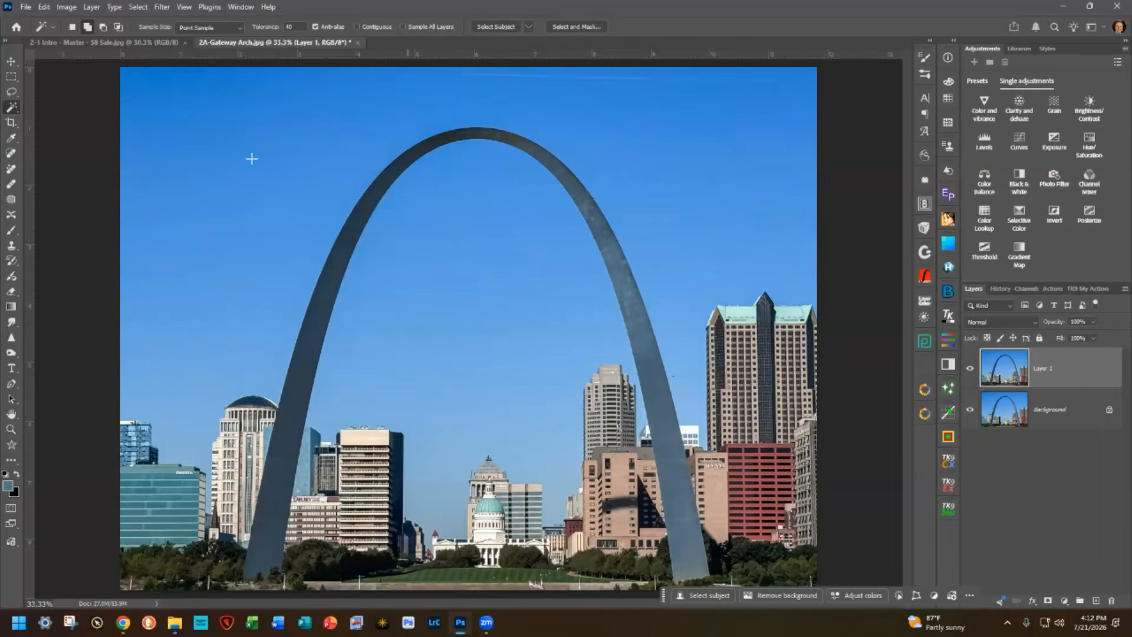
- Select all of the sky with the Magic Wand, Contiguous off, and subtract the stray building areas with the Quick Selection tool
left_click(268, 203)
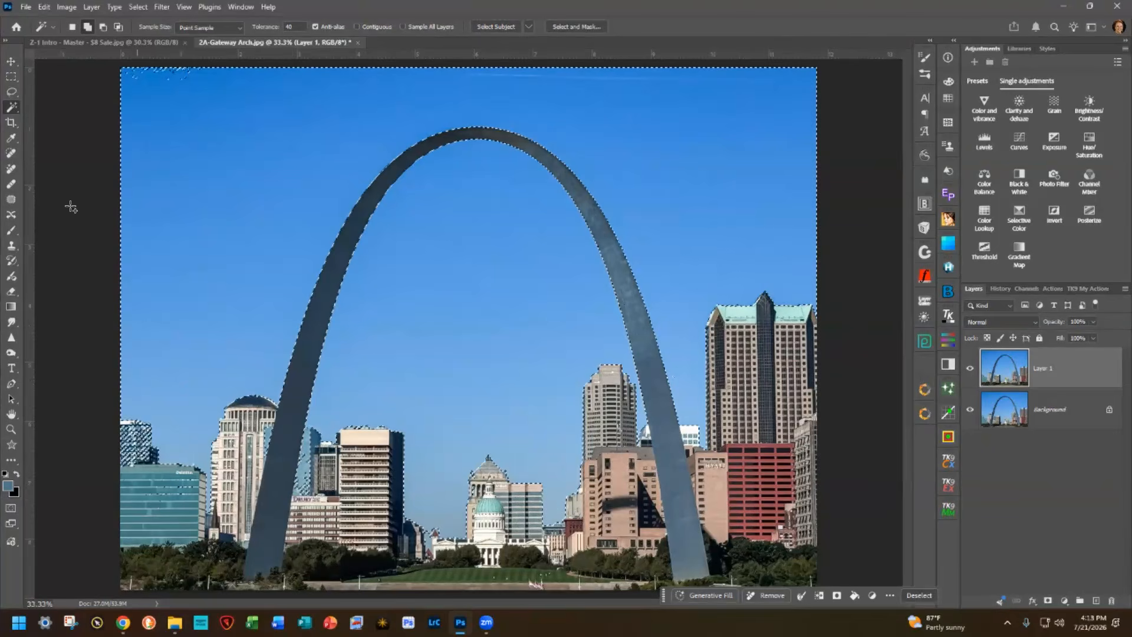
right_click(12, 108)
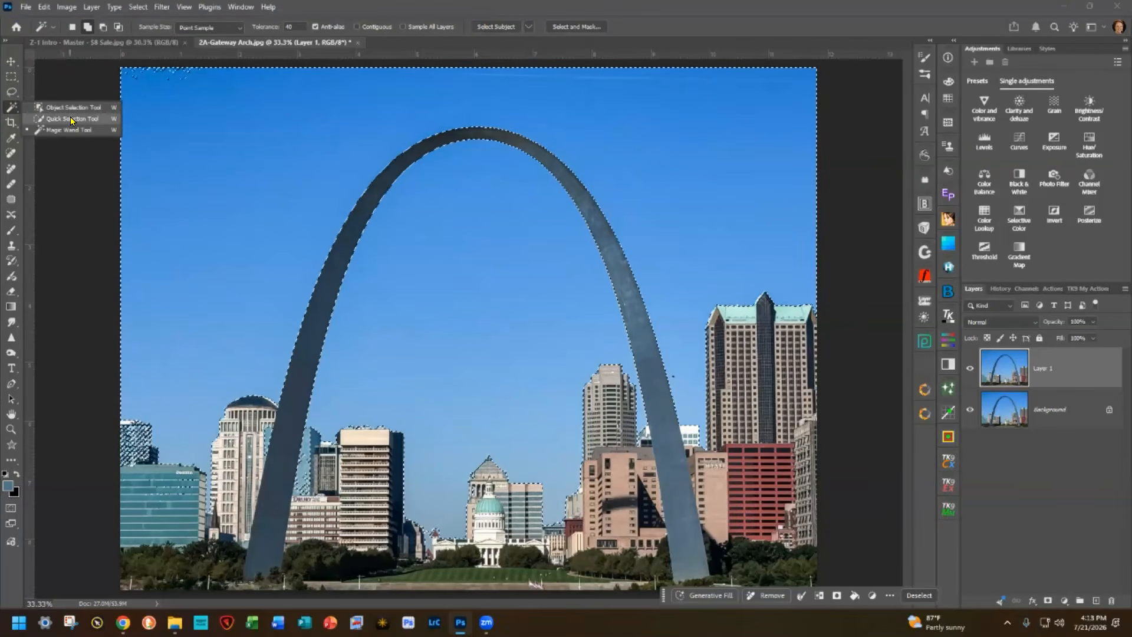
left_click(66, 118)
key("alt")
left_click(138, 465, "alt")
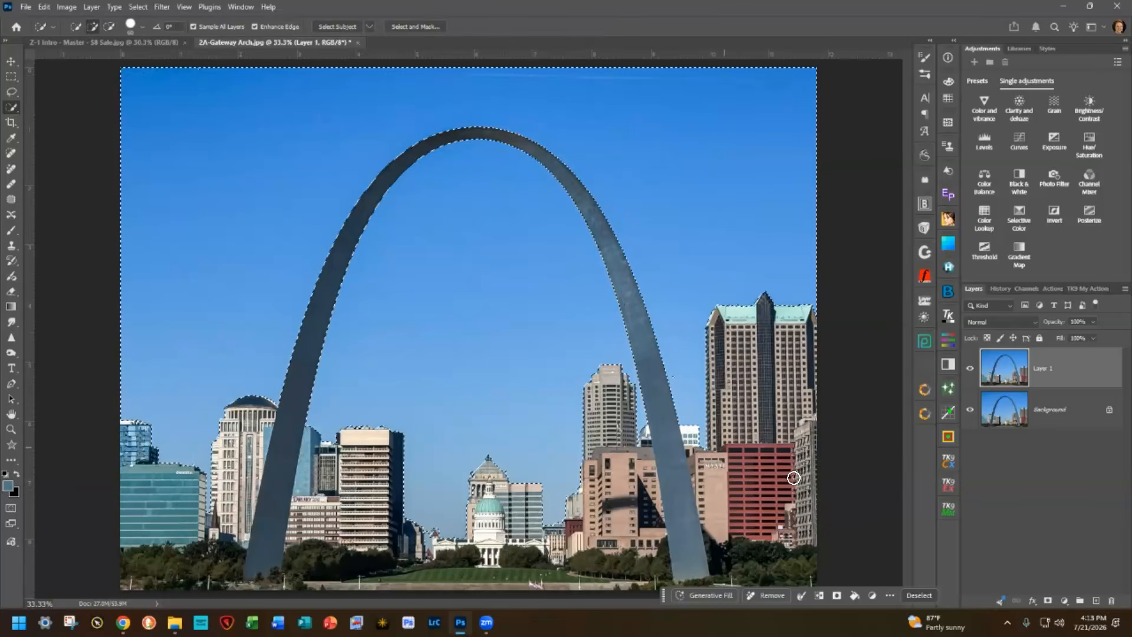
- Hide the Background layer, try deleting the selected sky from Layer 1, and undo the deletion and deselect
left_click(969, 411)
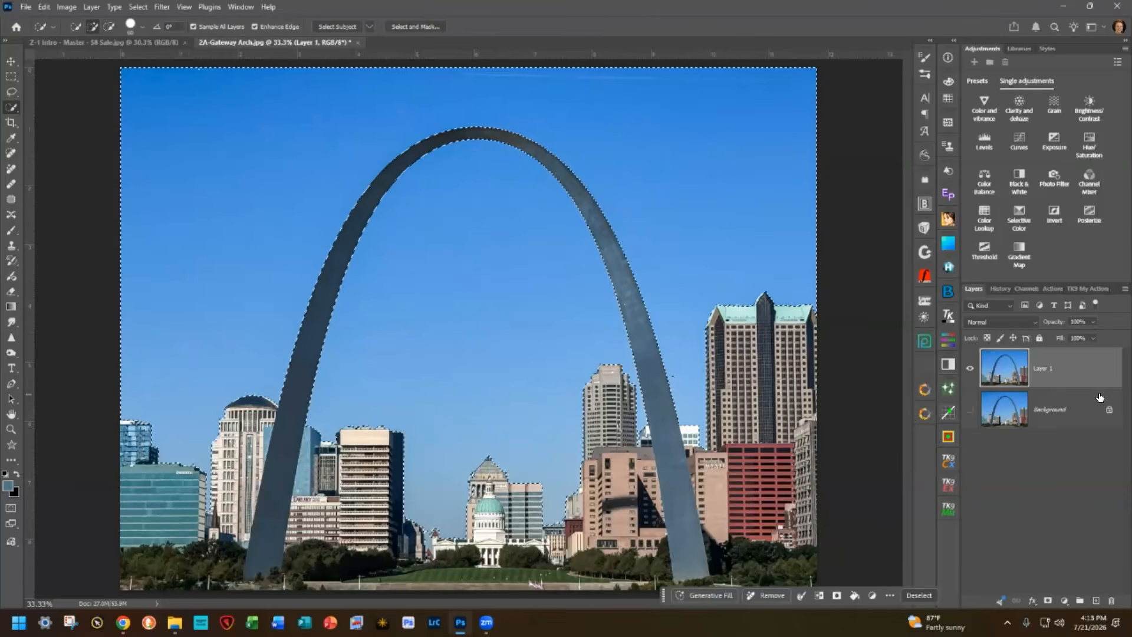
key("Delete")
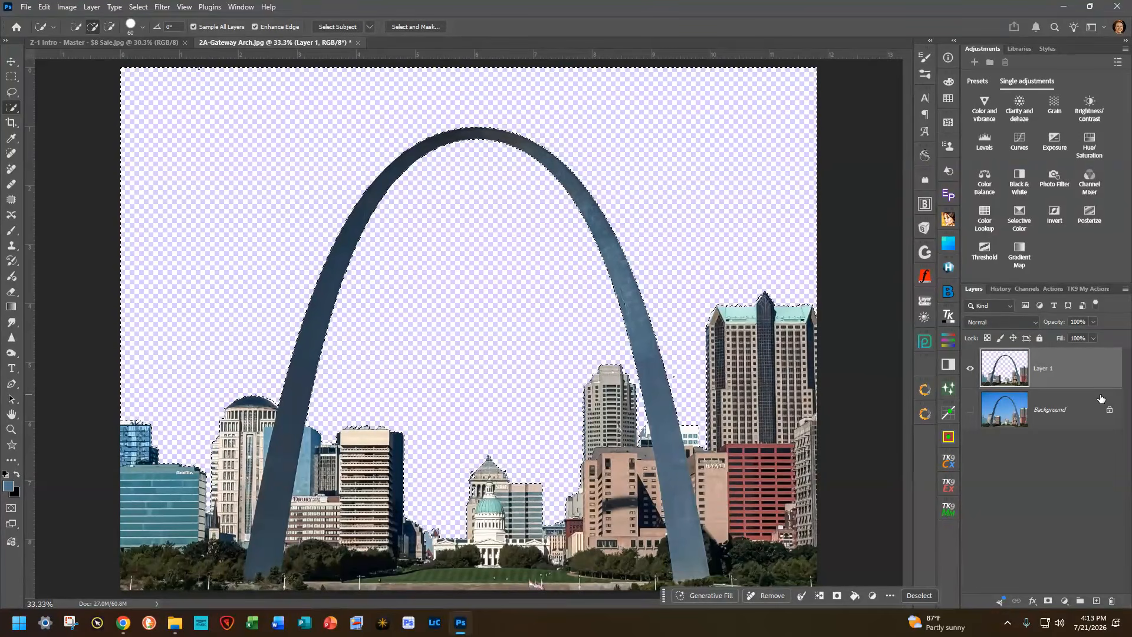
key("ctrl+z")
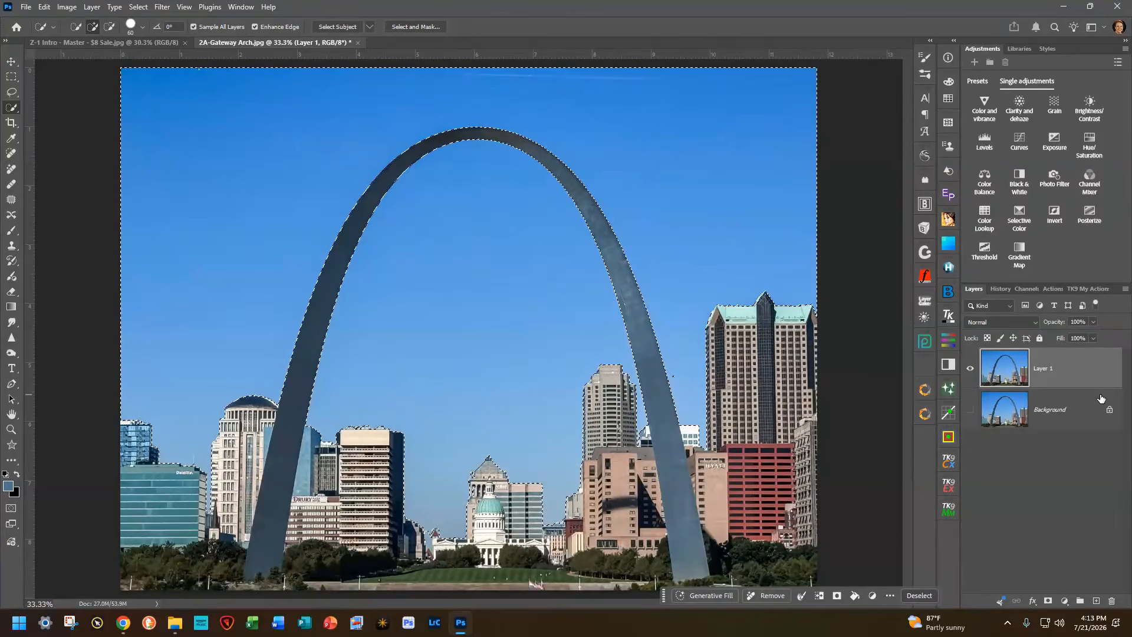
key("ctrl+d")
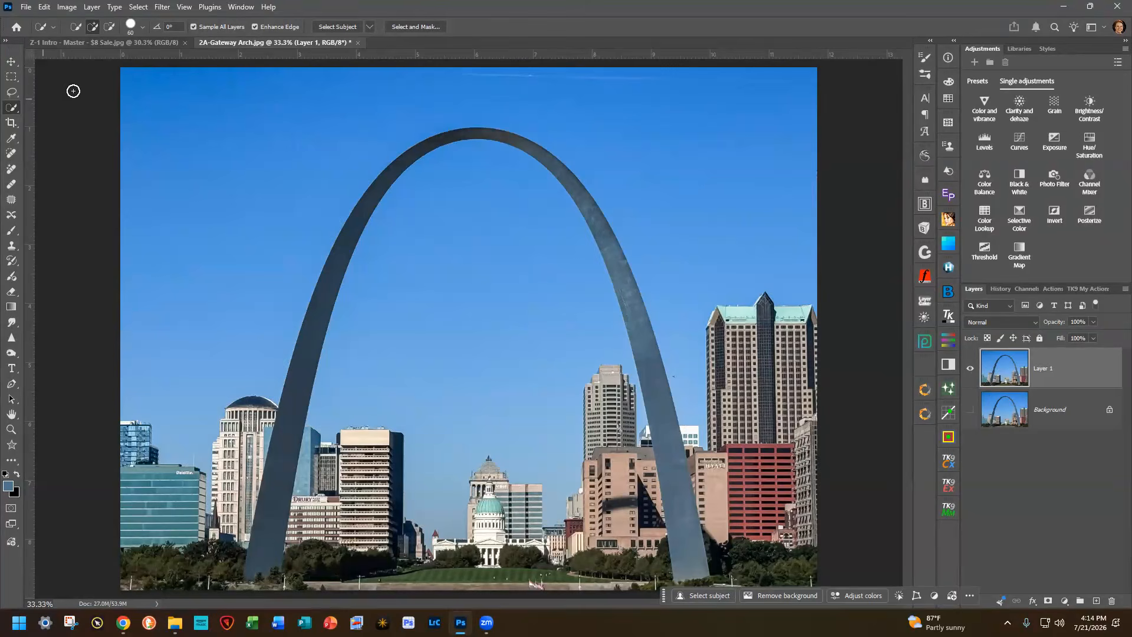
- Open Sky Replacement for Layer 1 and browse the sky presets in the MI-16080-Puffy Clouds 2 group
left_click(44, 7)
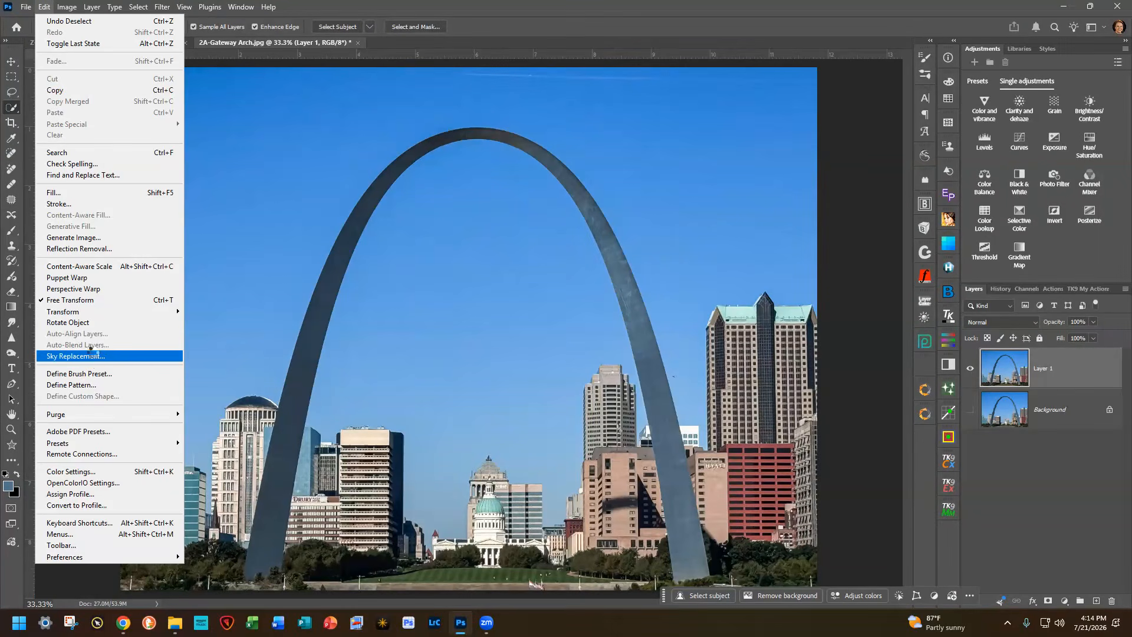
left_click(94, 356)
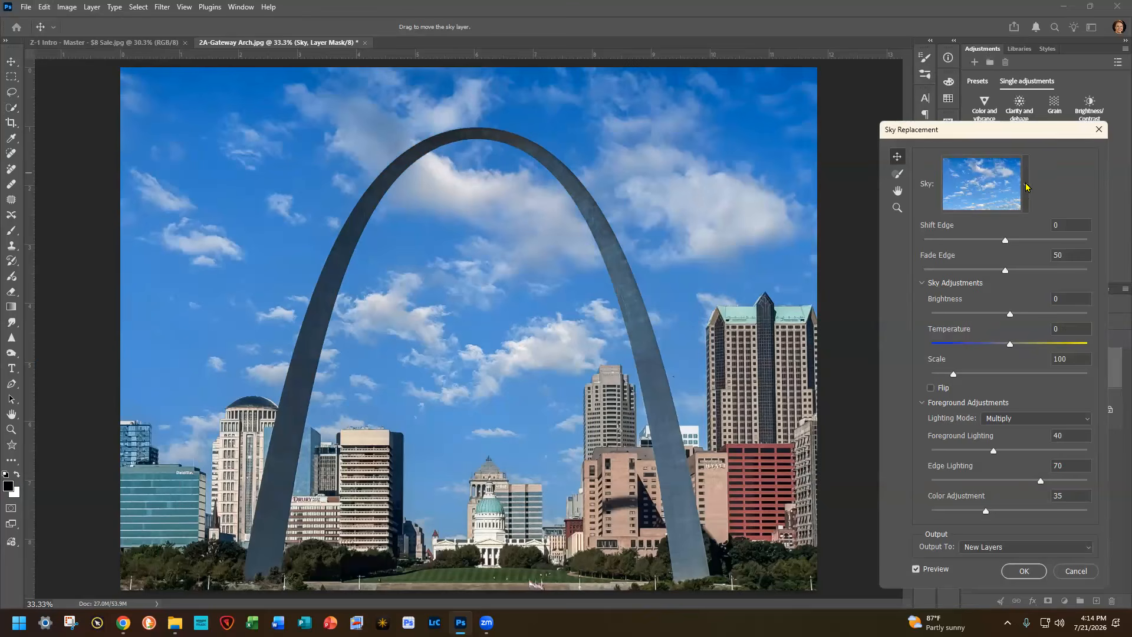
left_click(1026, 185)
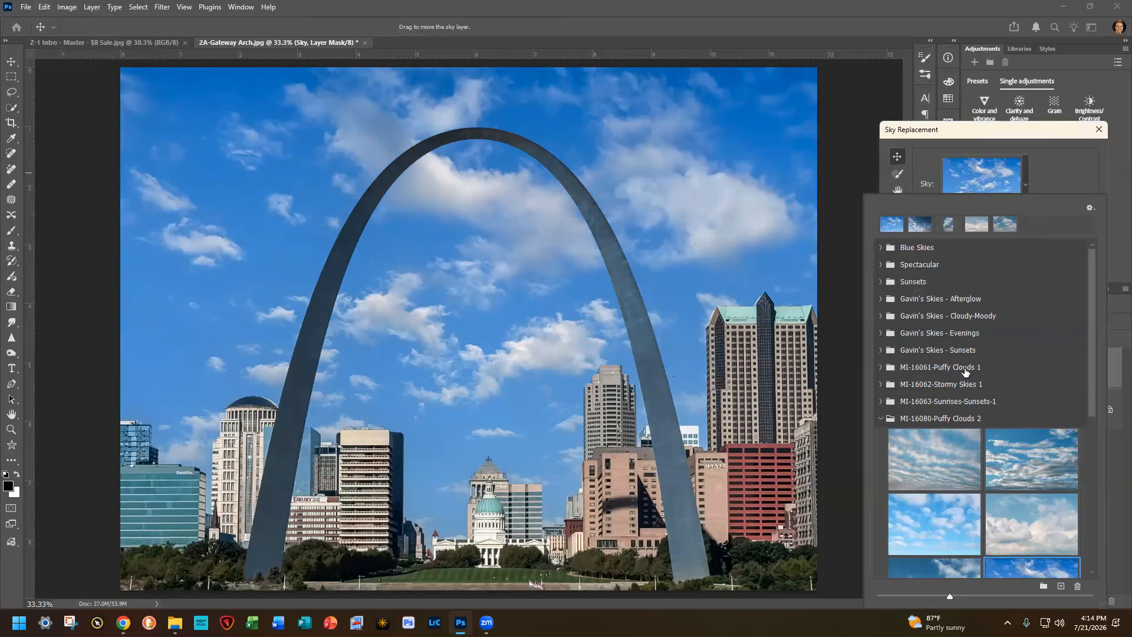
scroll(990, 373, "down", 3)
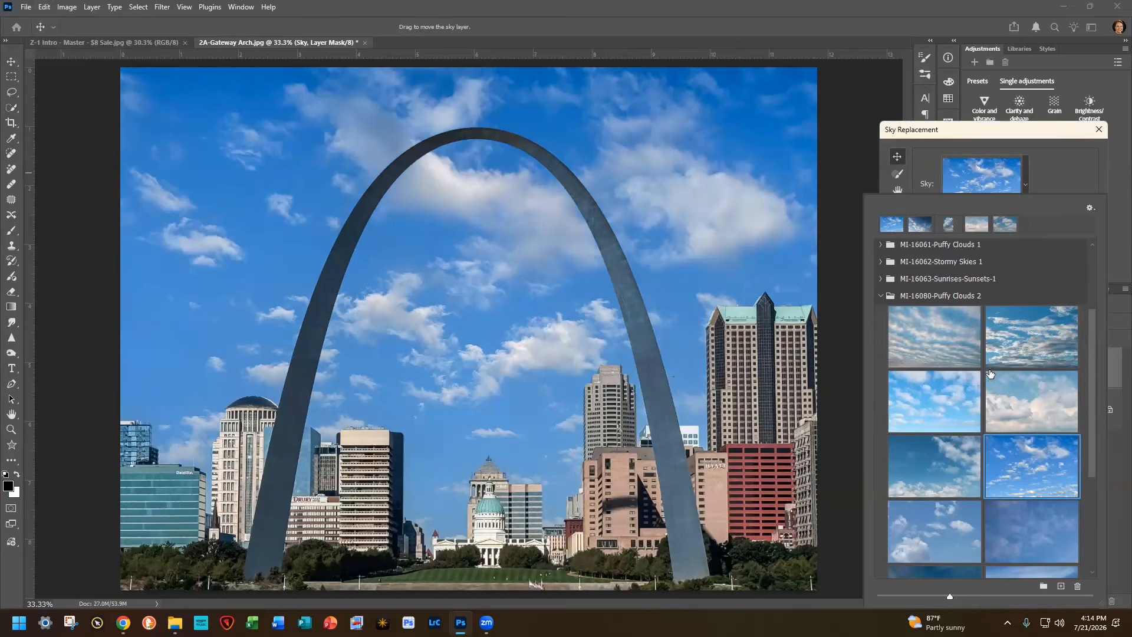
scroll(976, 389, "down", 1)
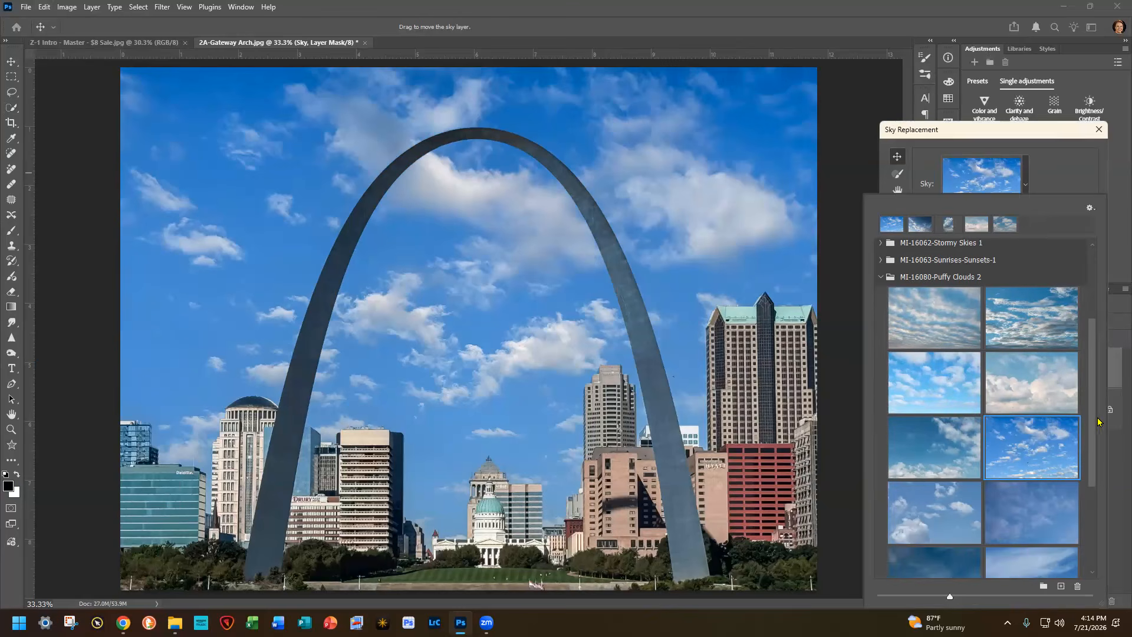
left_click_drag(1094, 443, 1088, 416)
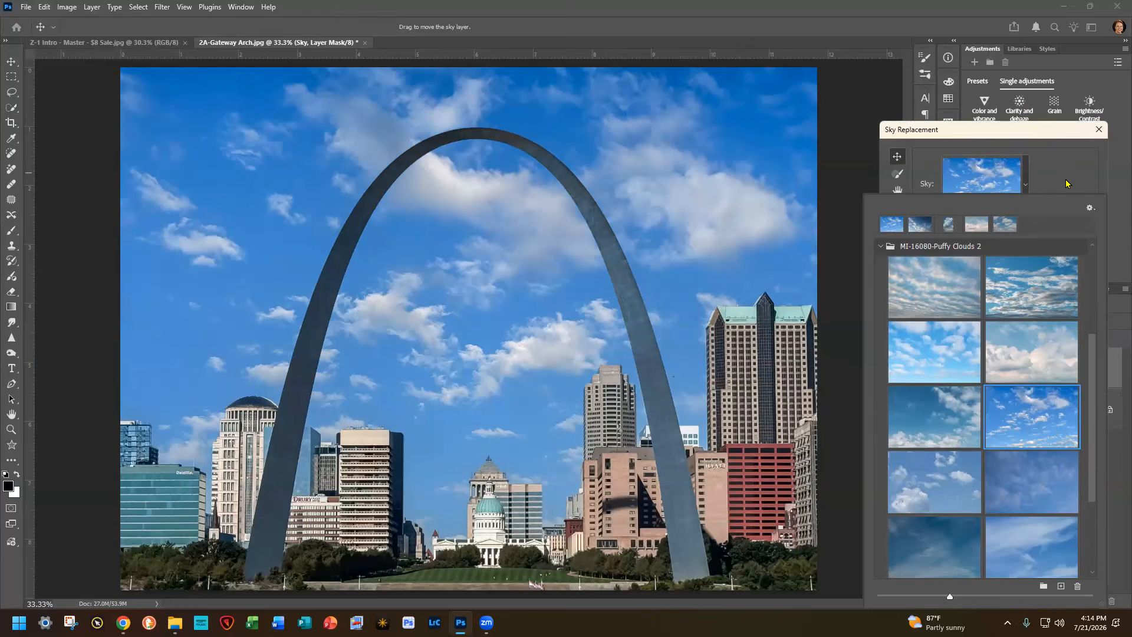
left_click(1071, 172)
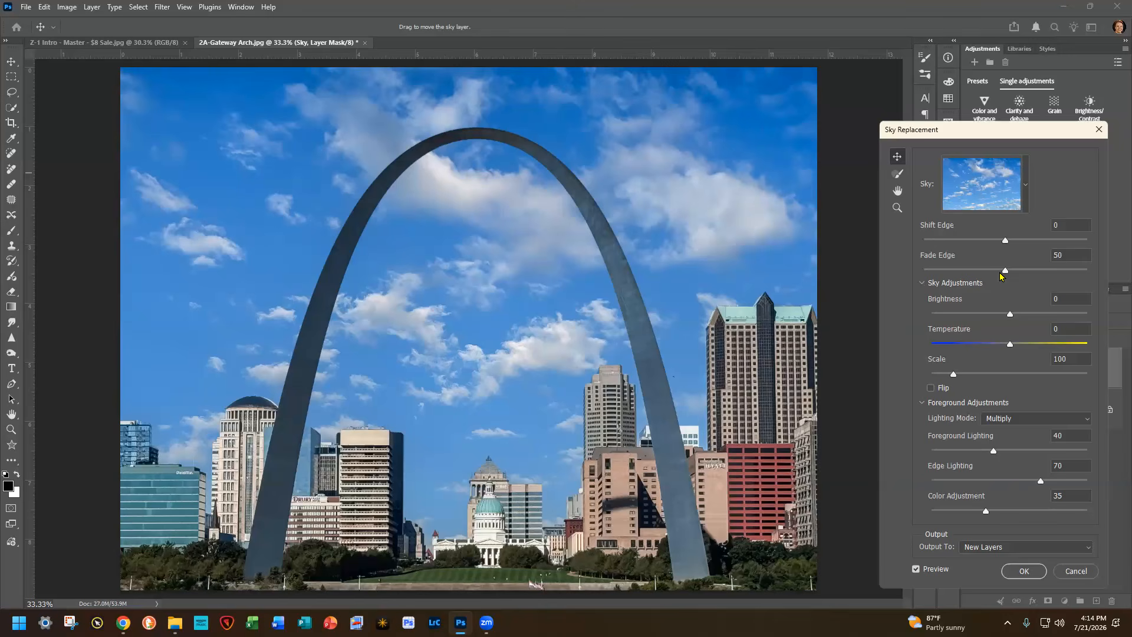
- Look through the available sky preset groups and the Puffy Clouds 2 thumbnails, and close the preset picker keeping the current sky
left_click(1025, 186)
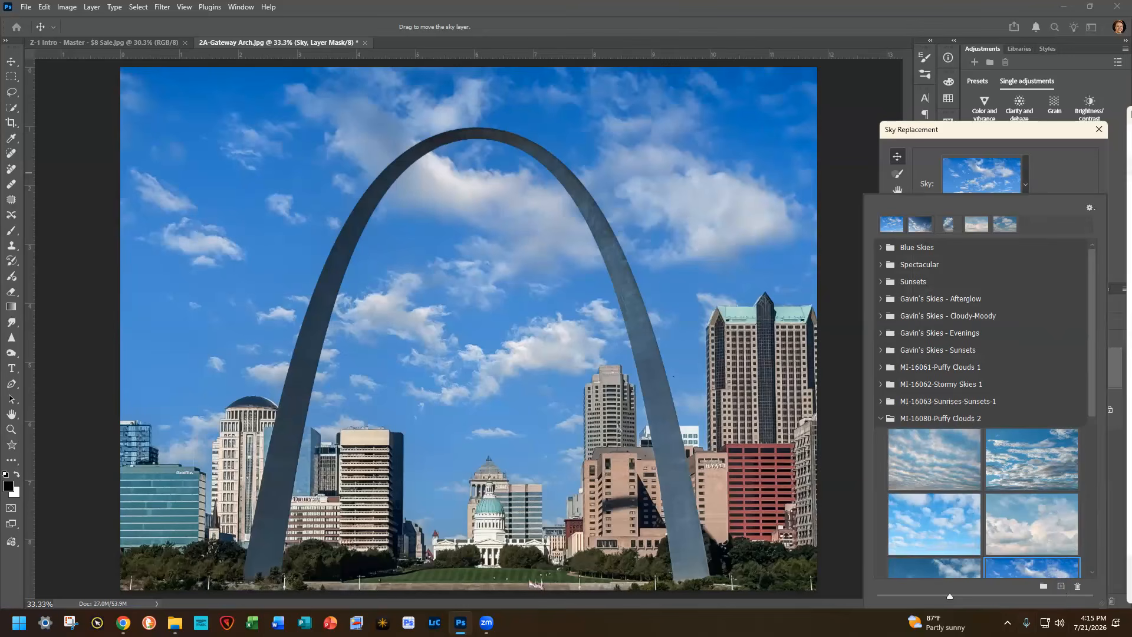
left_click(1061, 586)
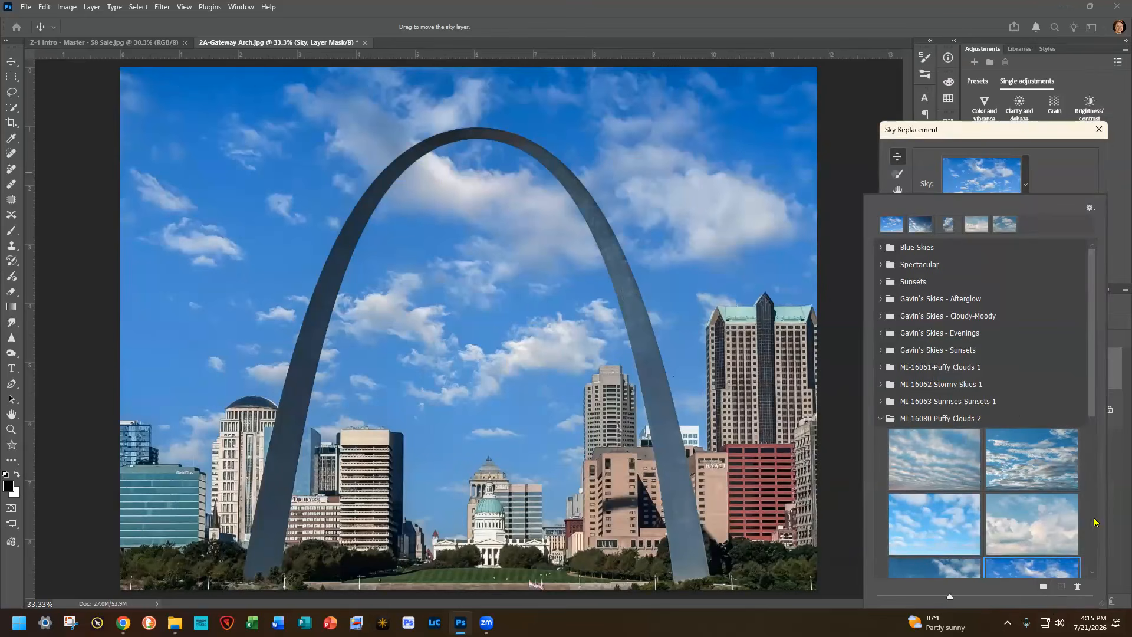
scroll(1095, 521, "down", 5)
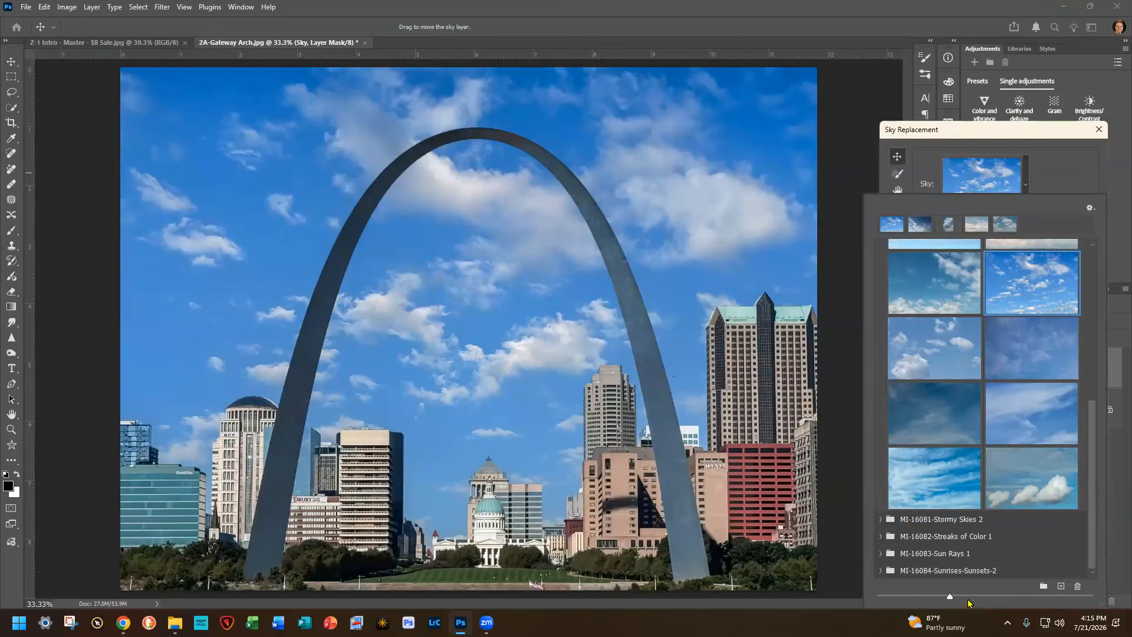
scroll(1085, 448, "up", 5)
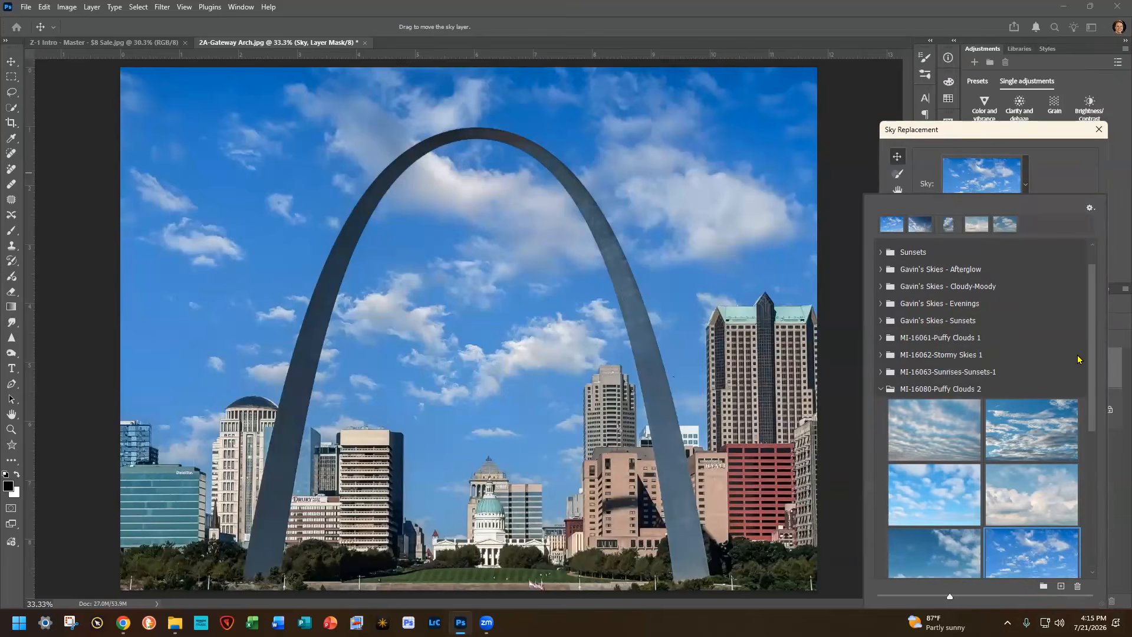
scroll(1085, 413, "down", 3)
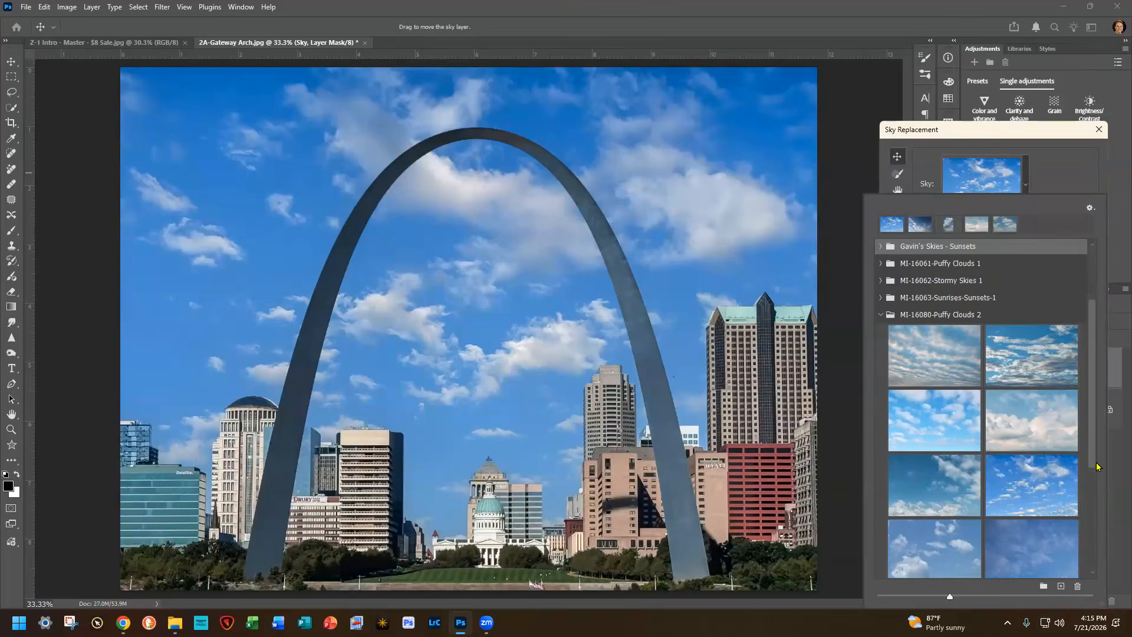
left_click(1065, 409)
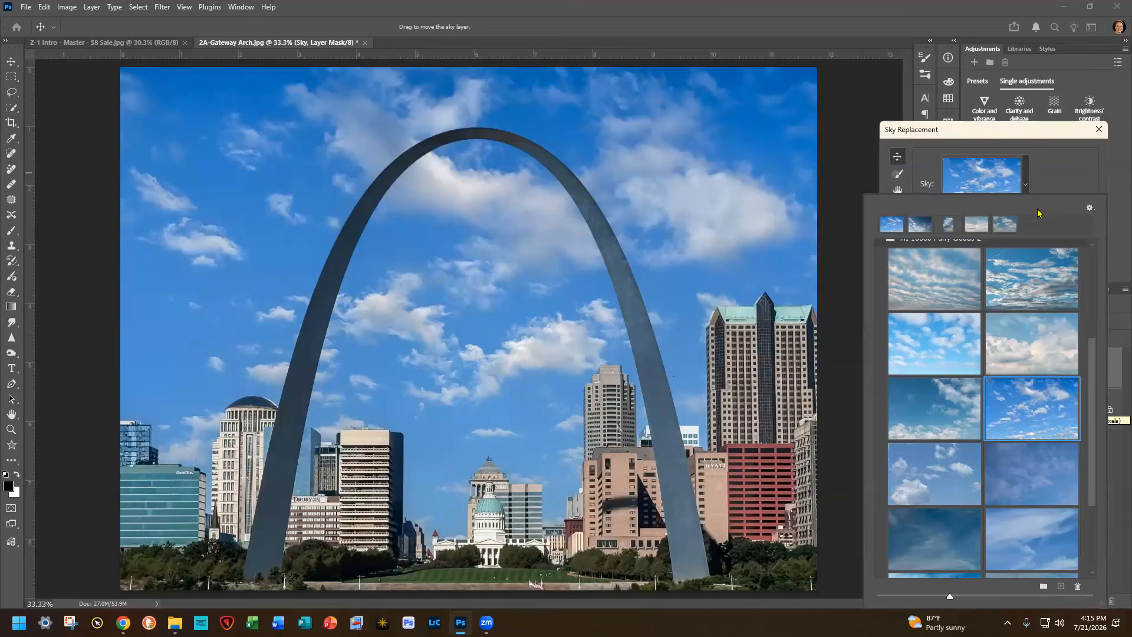
left_click(1058, 165)
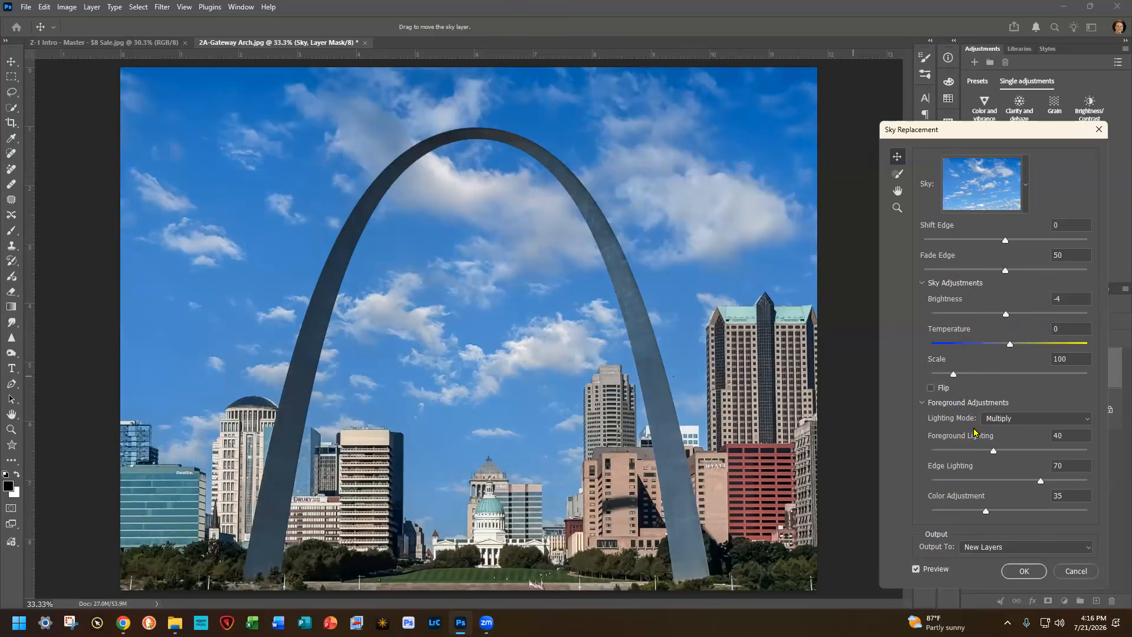
- Scale the replacement sky to 119, flip it, and reposition its clouds behind the arch
left_click_drag(953, 375, 963, 378)
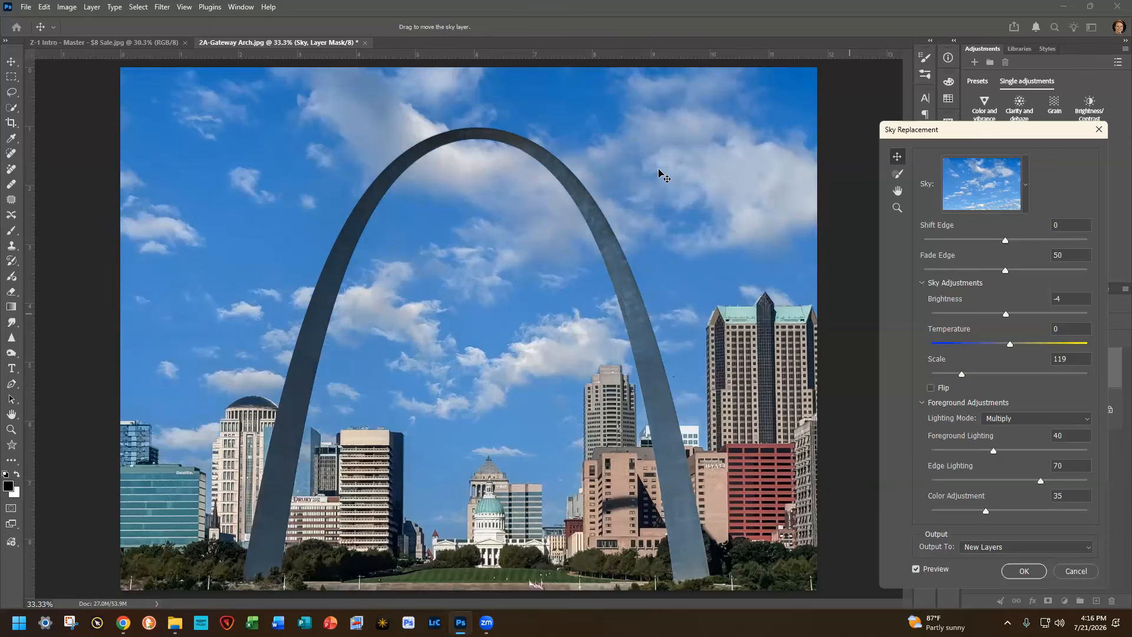
left_click_drag(743, 210, 717, 277)
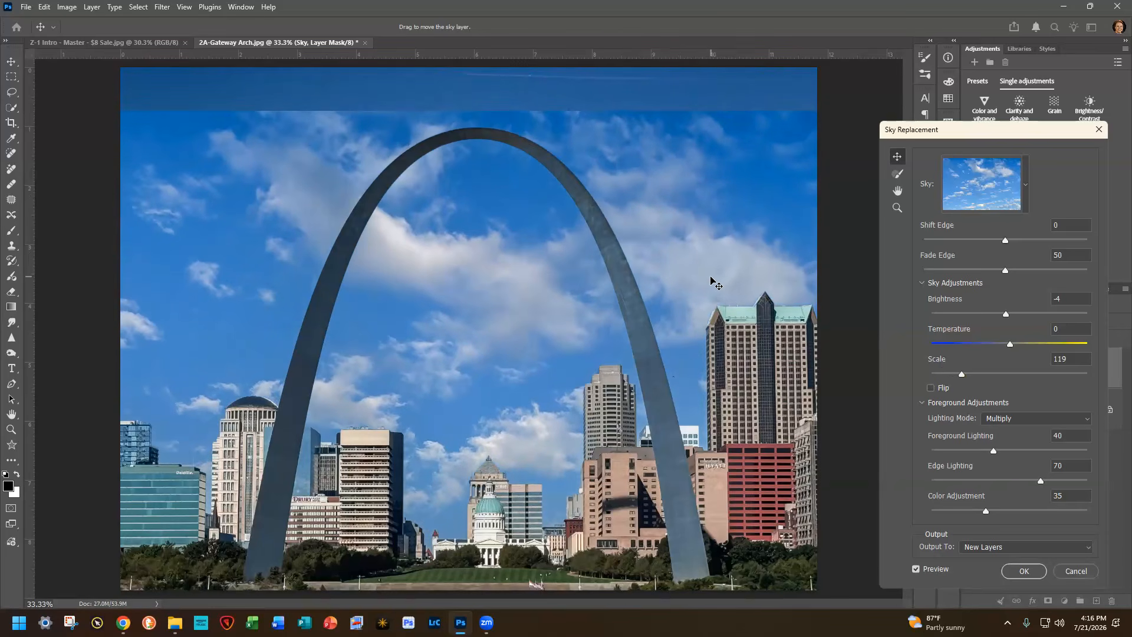
left_click_drag(714, 273, 712, 196)
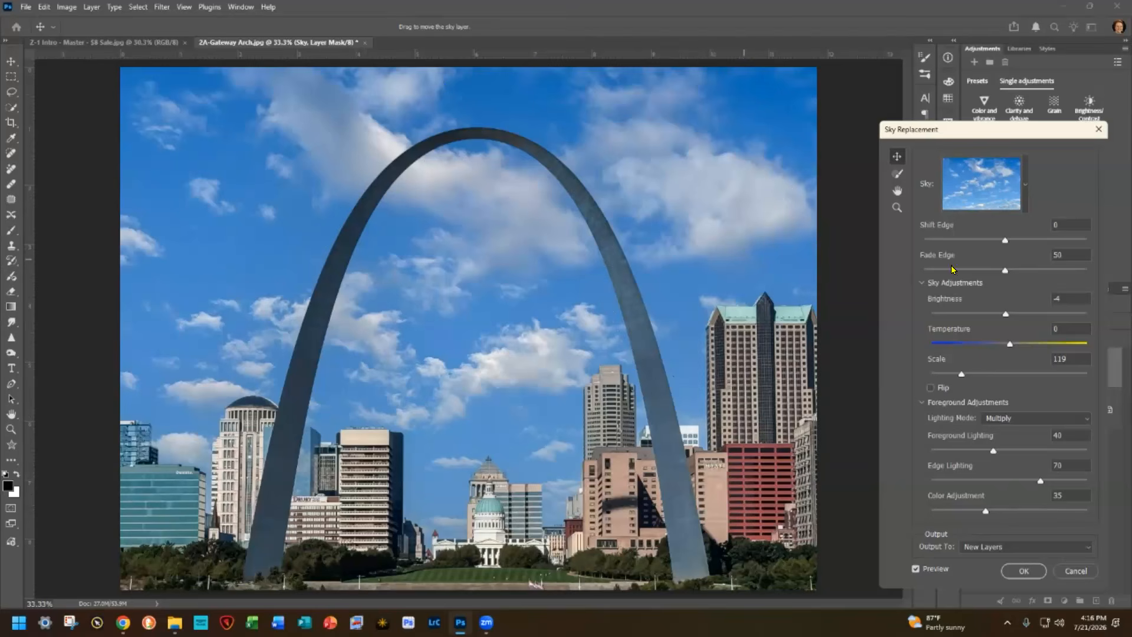
left_click(930, 388)
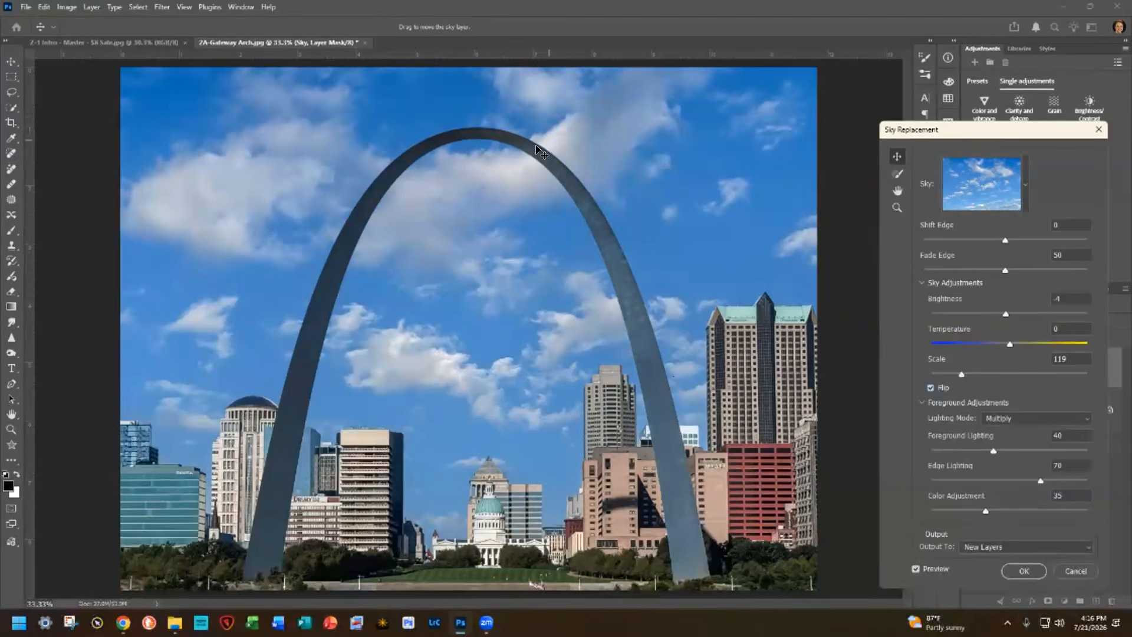
left_click_drag(589, 148, 642, 179)
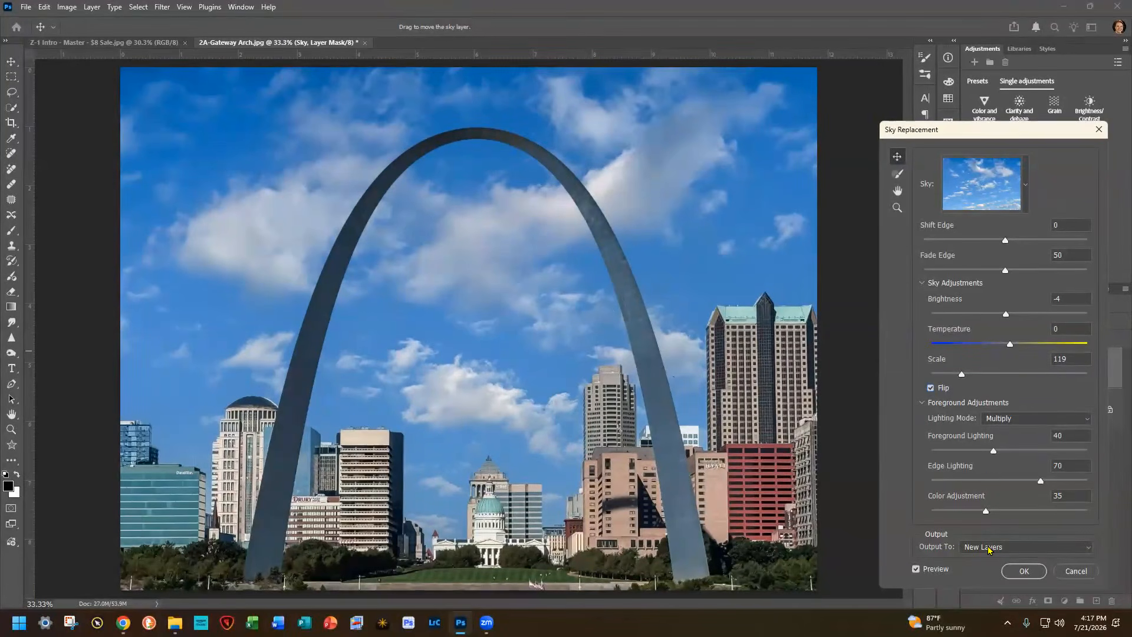
- Keep the output as New Layers and apply the sky replacement
left_click(1088, 549)
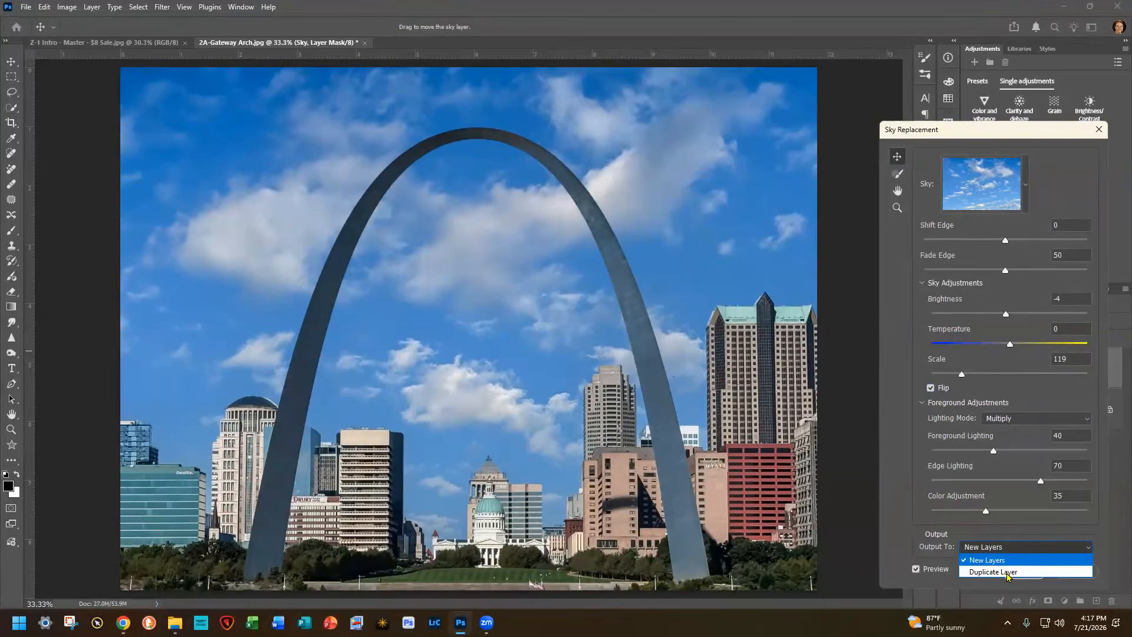
left_click(1012, 552)
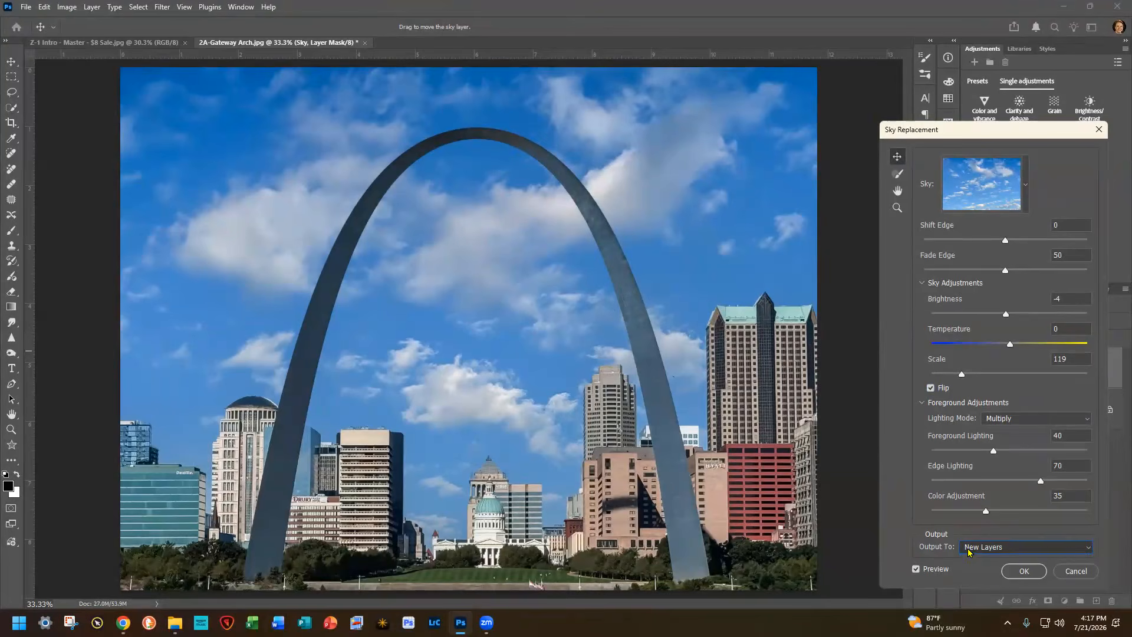
left_click(1025, 571)
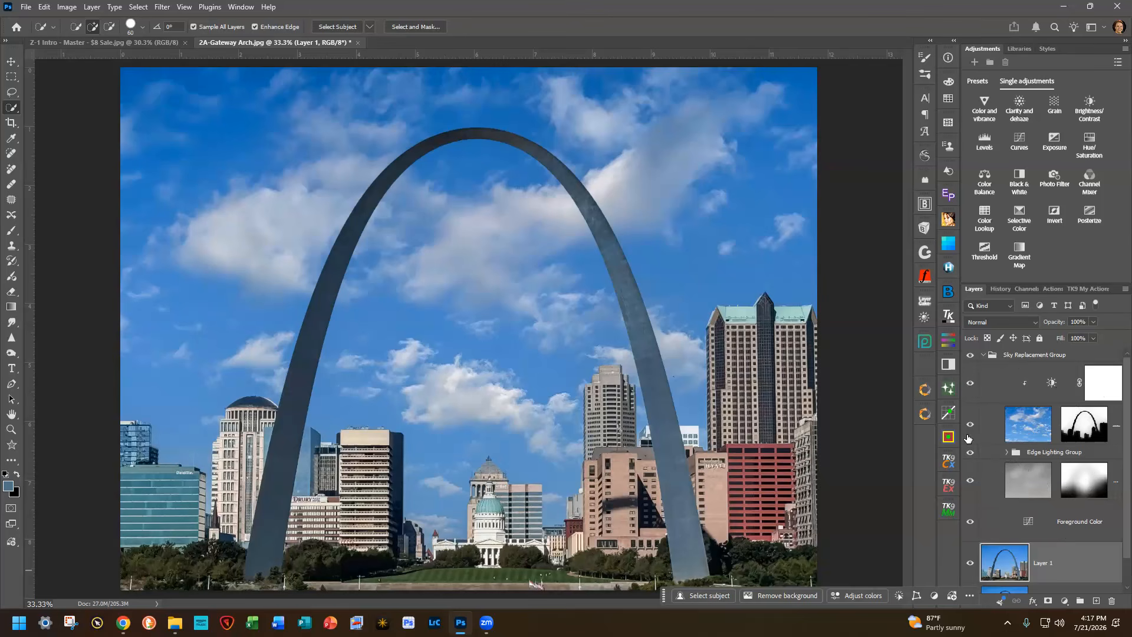
- Collapse the Sky Replacement Group and select it
left_click(983, 356)
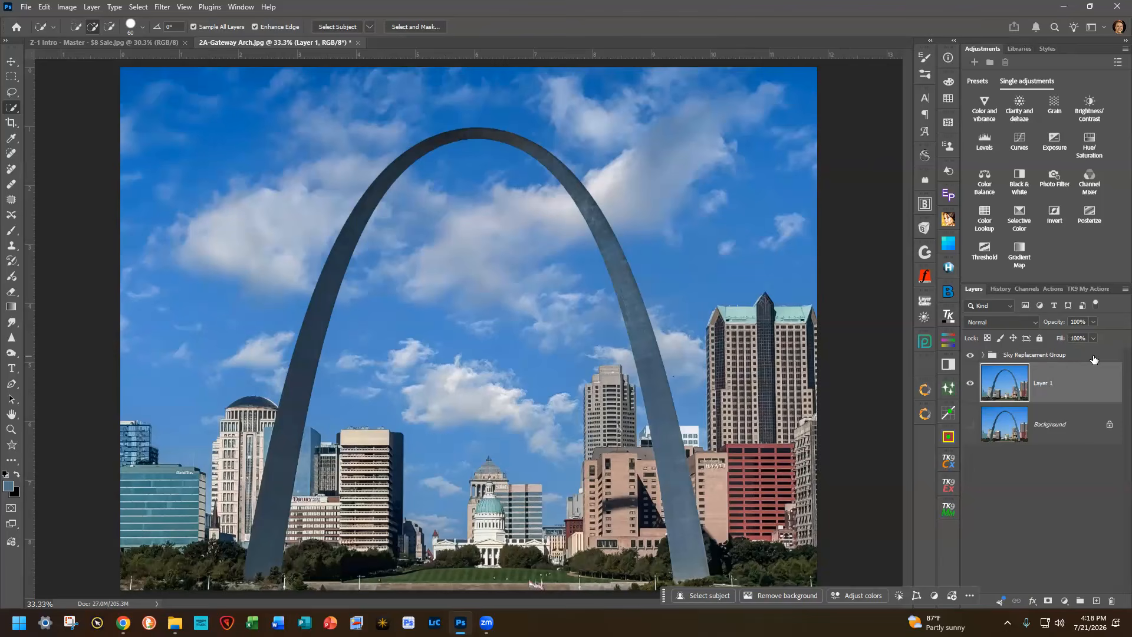
left_click(995, 357)
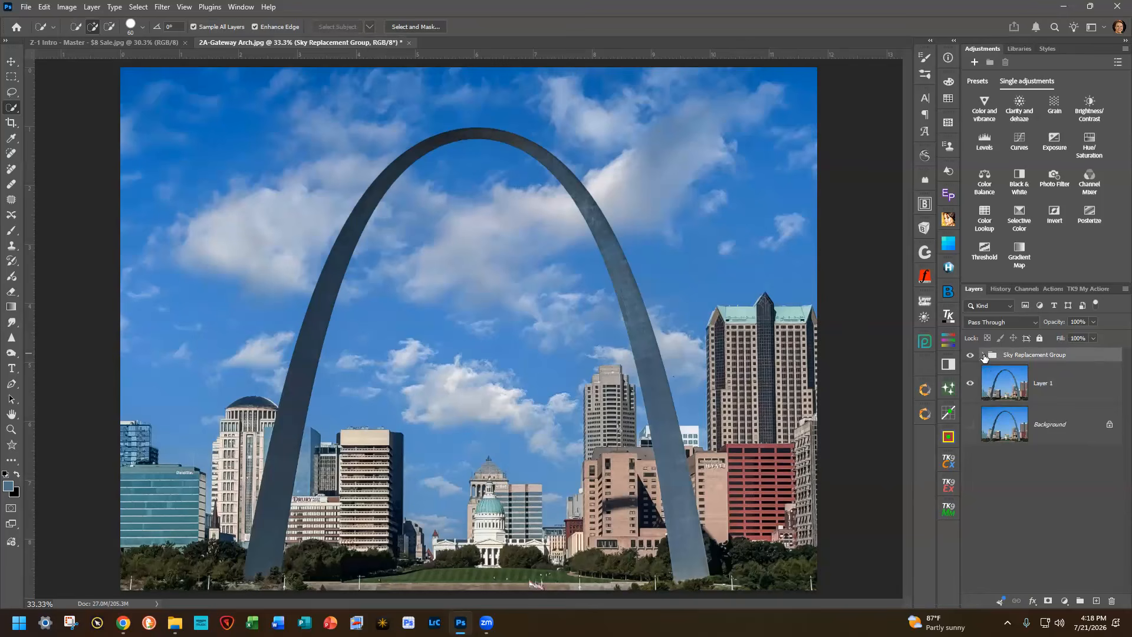
left_click(983, 355)
left_click(983, 356)
- Start saving the layered image under a new file and choose TIFF as the file type
left_click(27, 9)
left_click(65, 152)
left_click(183, 446)
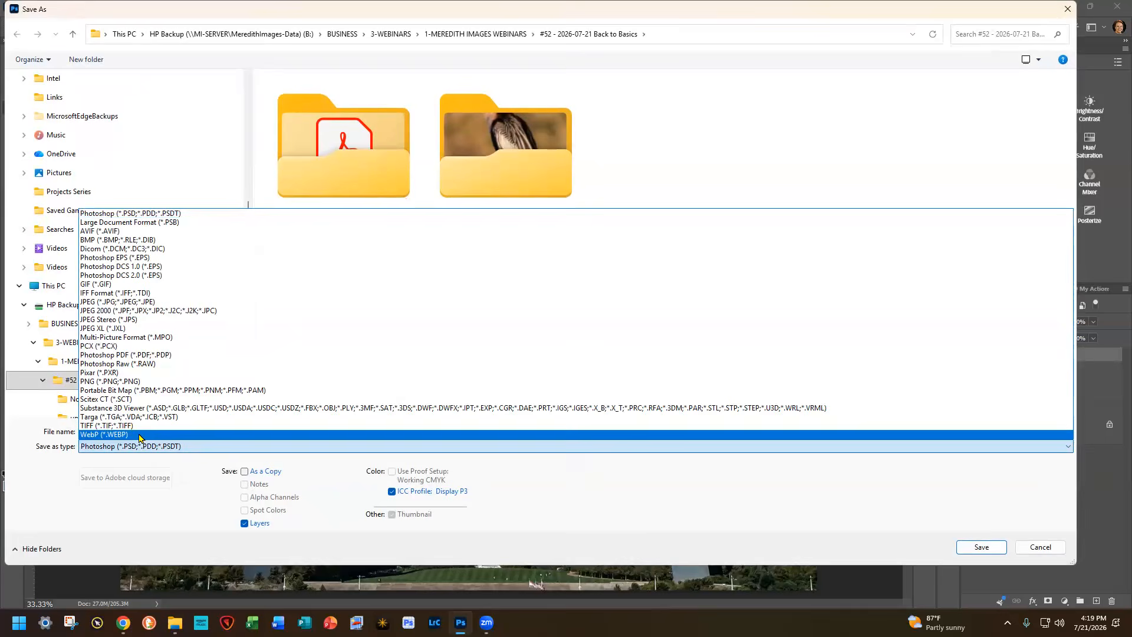
left_click(140, 430)
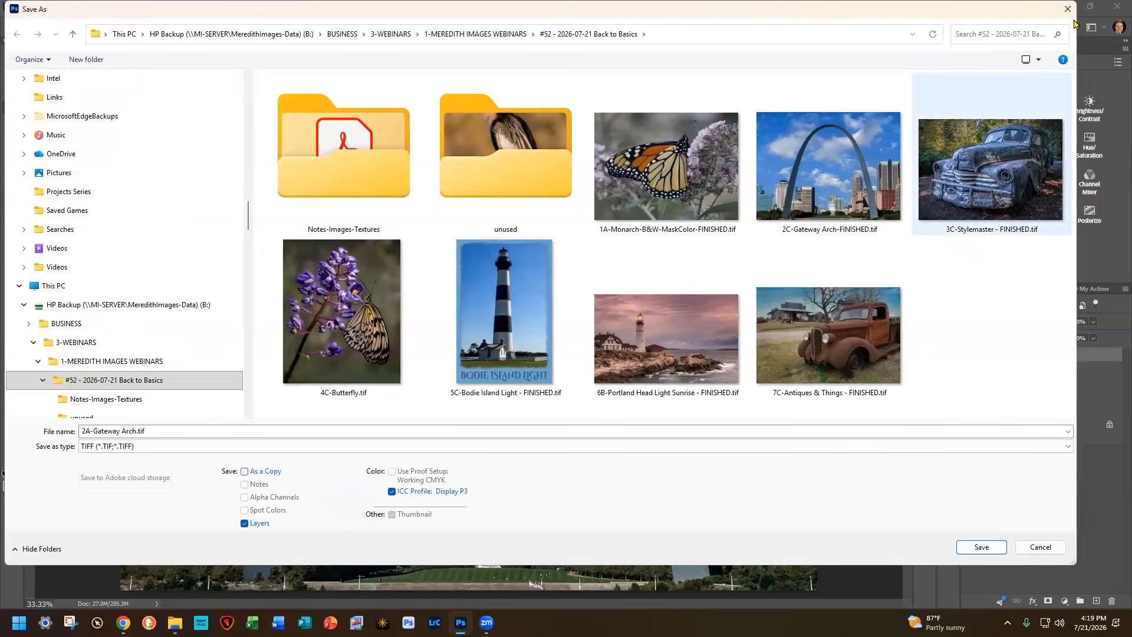
- Name the file 2A-Gateway Arch-2.tif, proceed to the TIFF options, and cancel the save
left_click(274, 431)
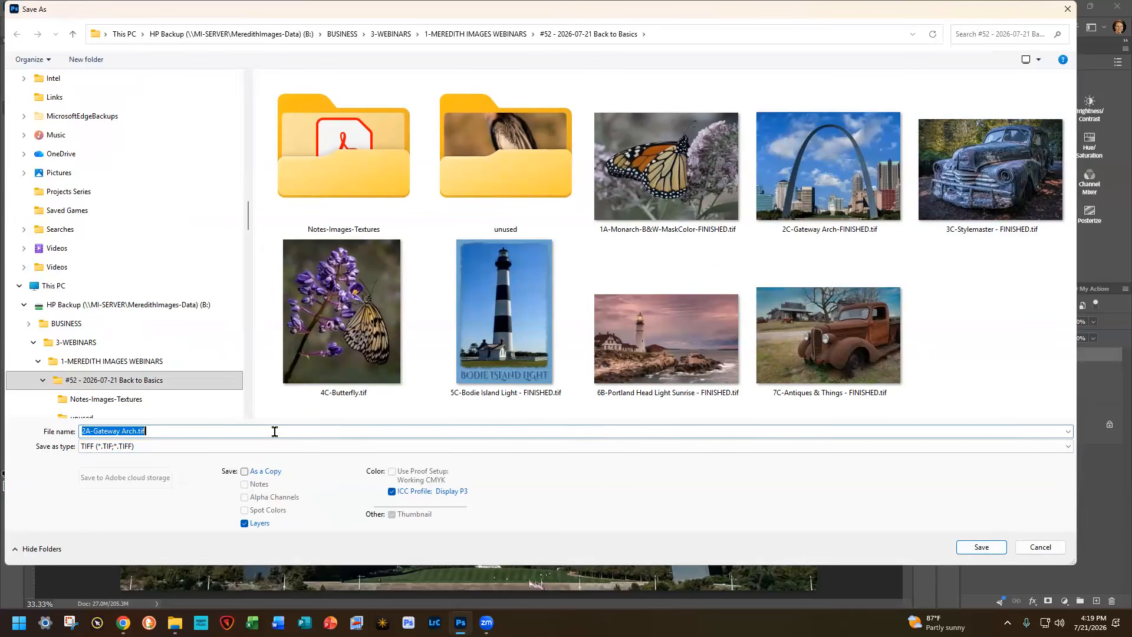
left_click(274, 431)
key("Left")
key("Left")
key("Left")
key("Left")
type("-2")
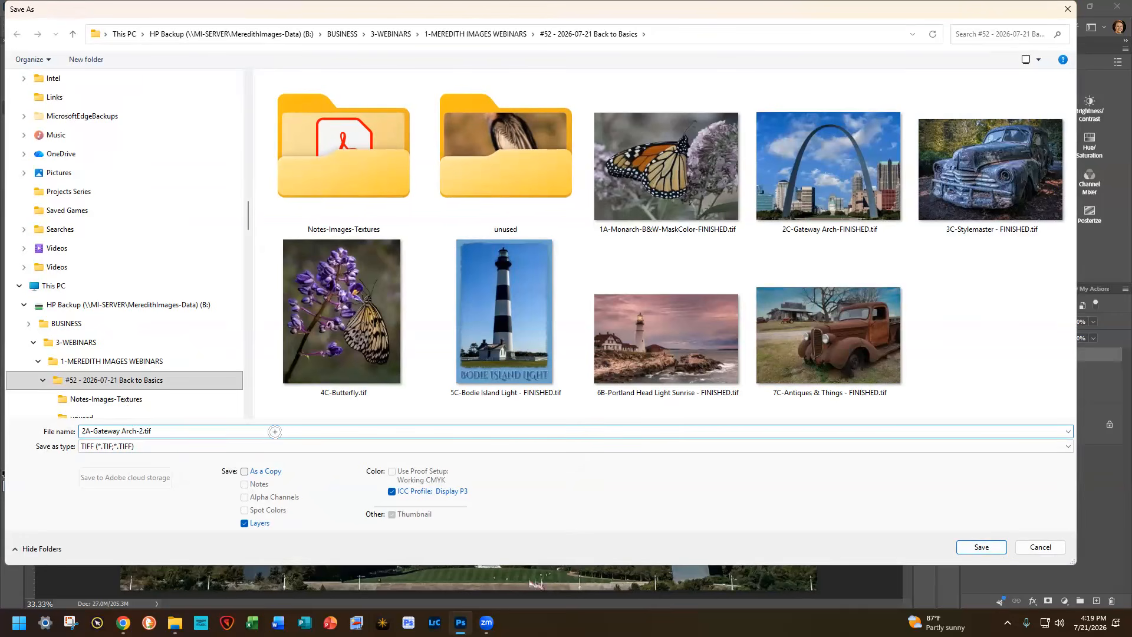
key("Return")
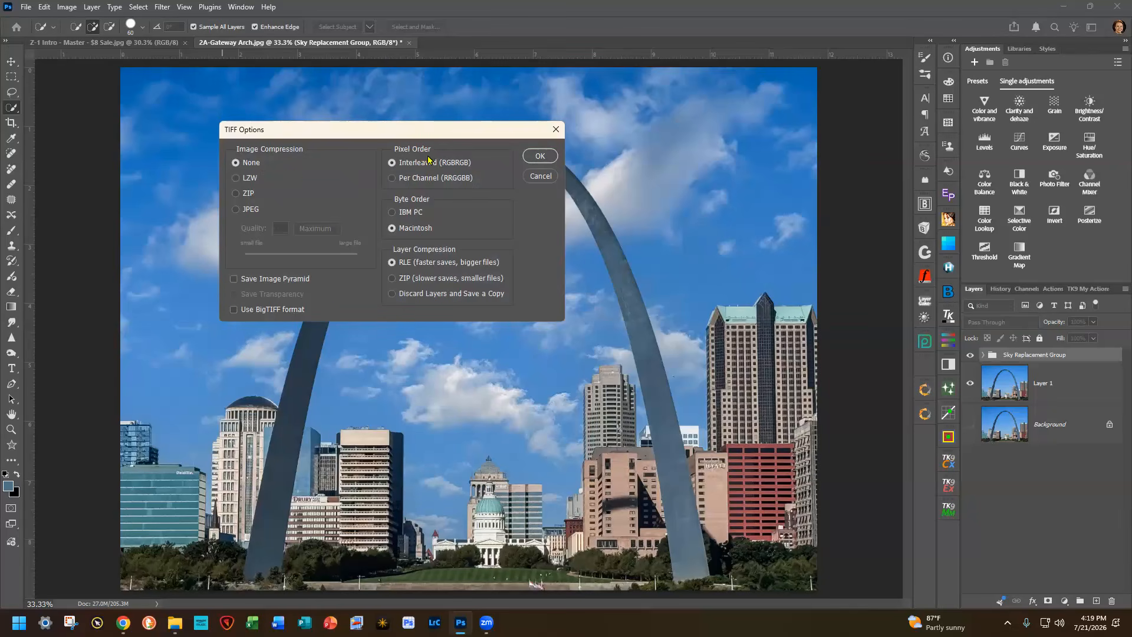
left_click(545, 178)
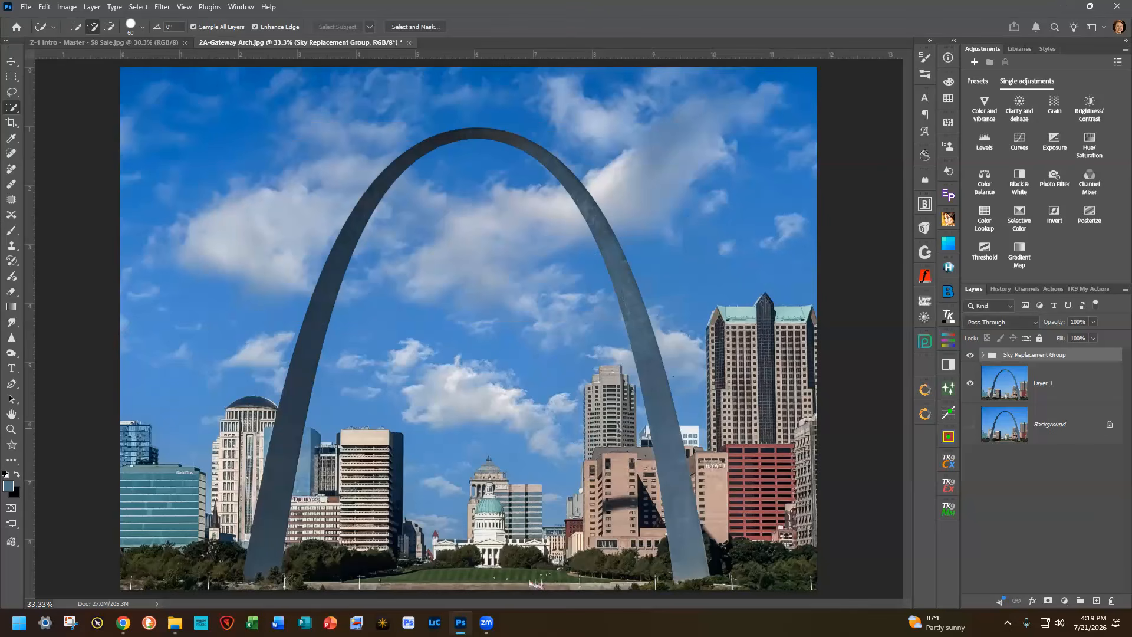
- Expand the Sky Replacement Group, try grouping its layers from Sky Brightness through Foreground Color, and undo the grouping
left_click(982, 355)
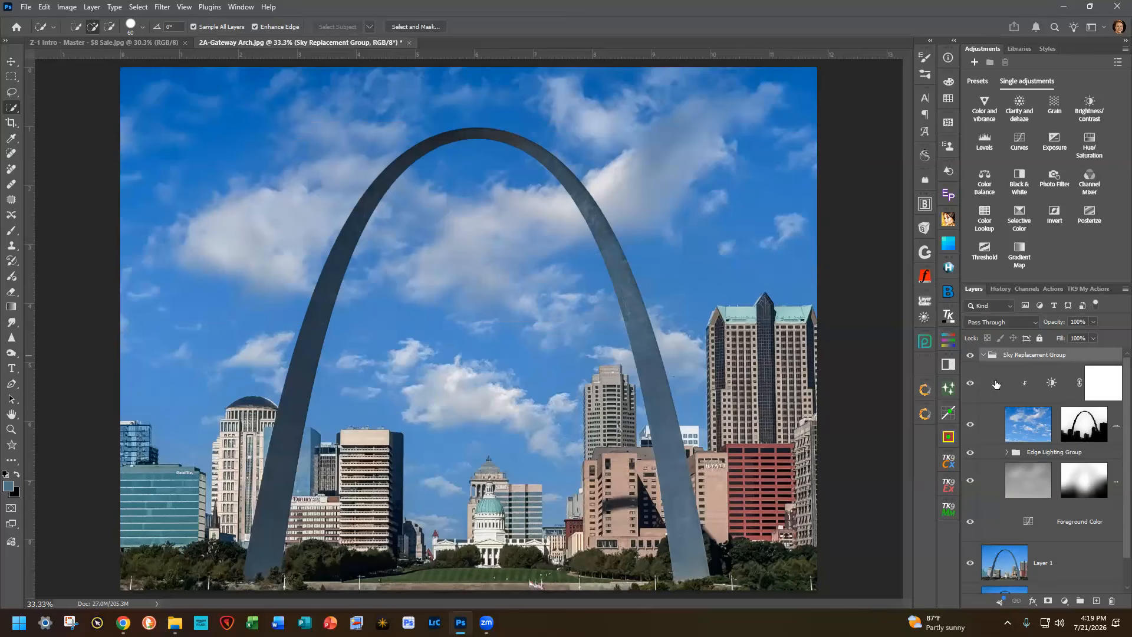
left_click(996, 384)
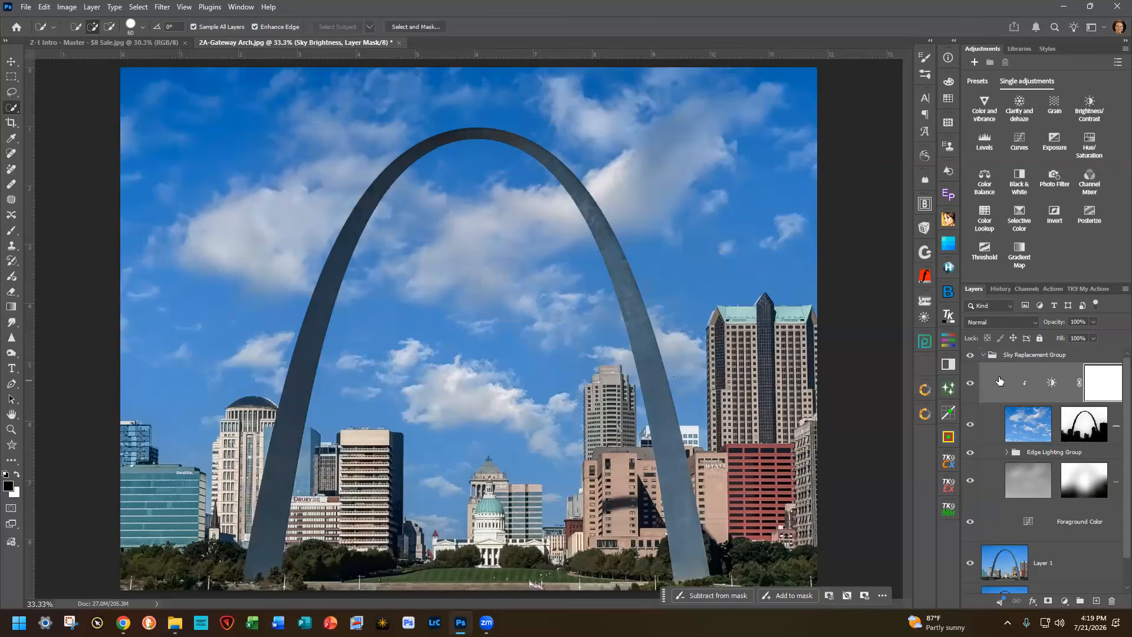
left_click(998, 524)
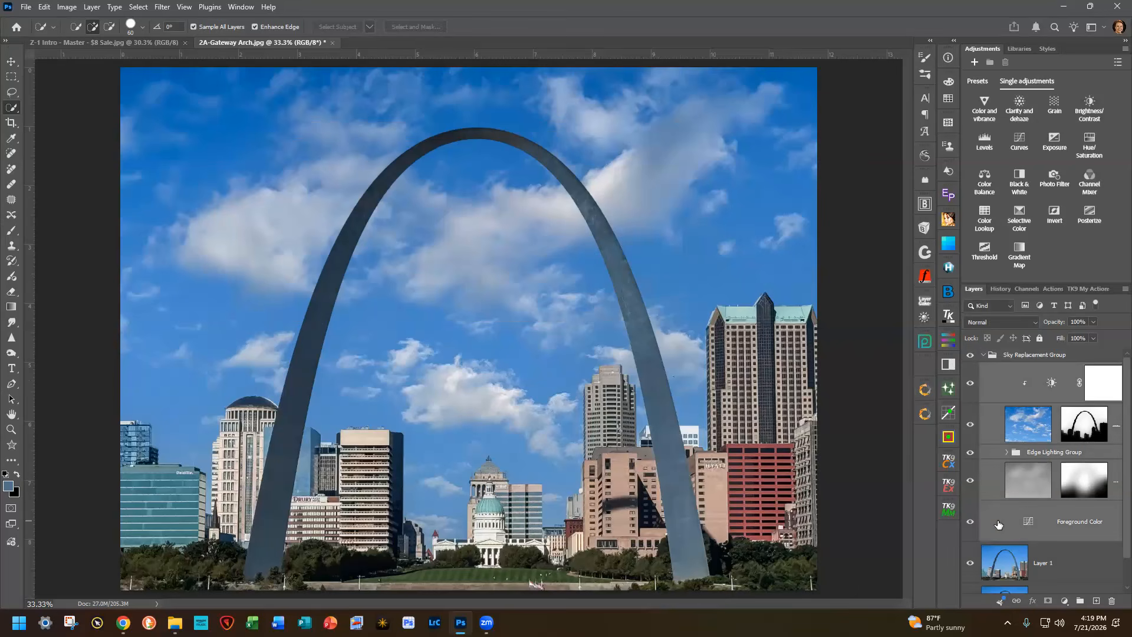
key("ctrl+g")
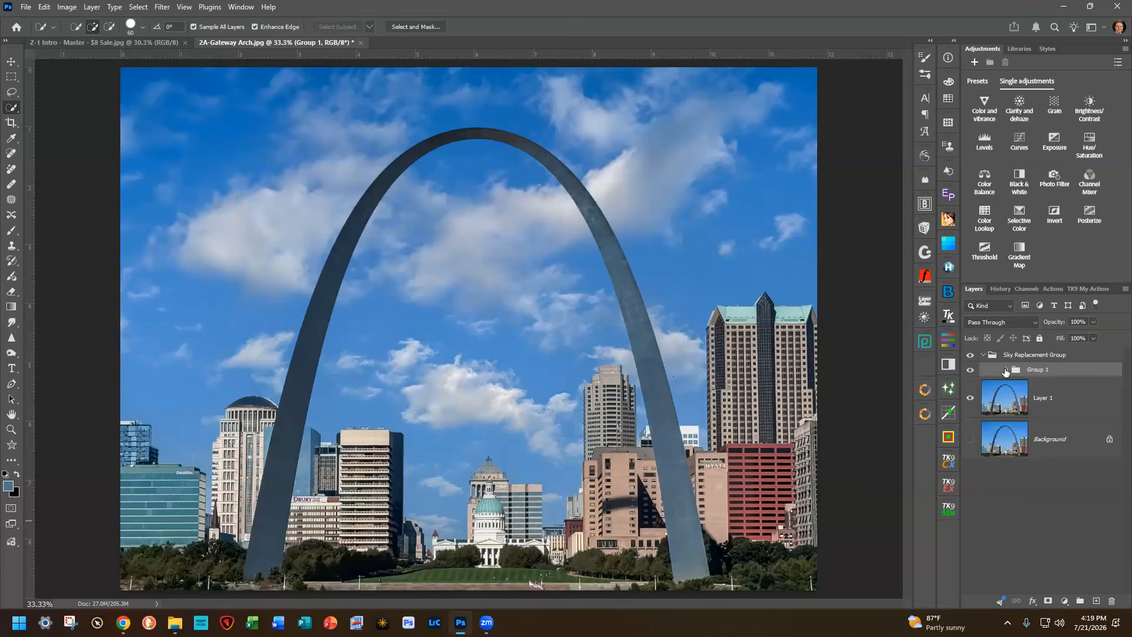
key("ctrl+z")
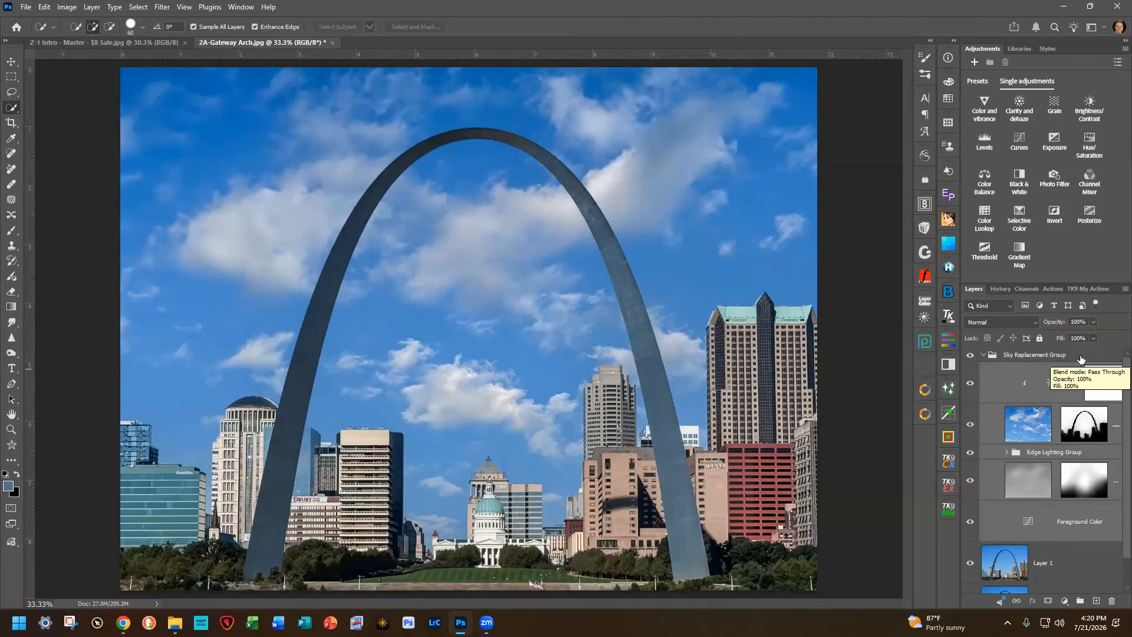
- Try nesting the Sky Replacement Group inside a new group, and undo the grouping
key("g")
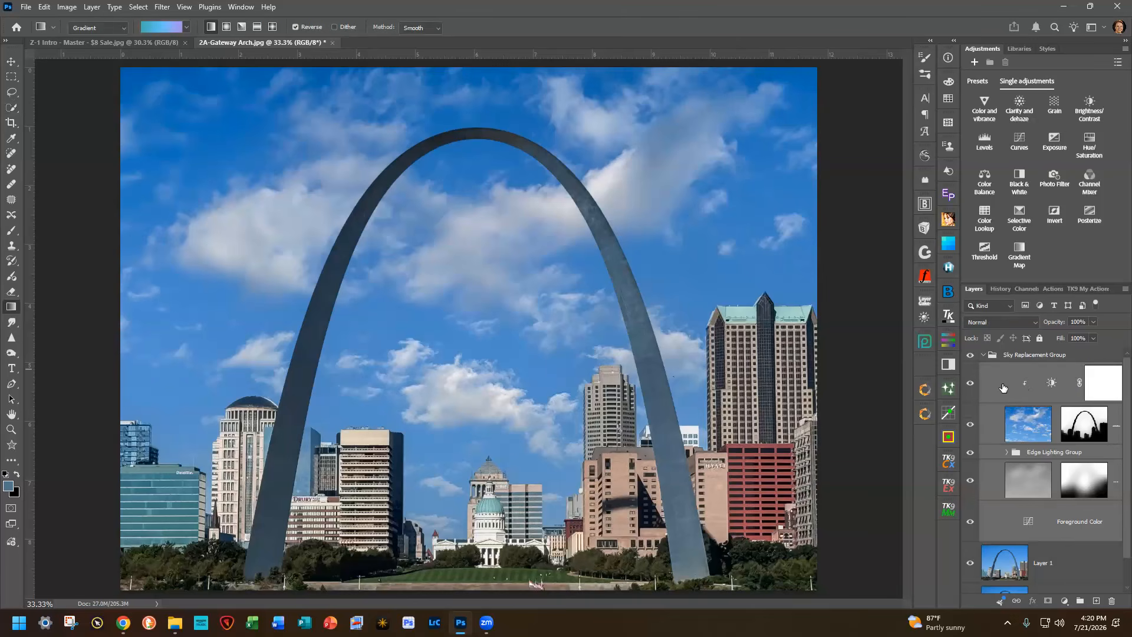
left_click(1032, 359)
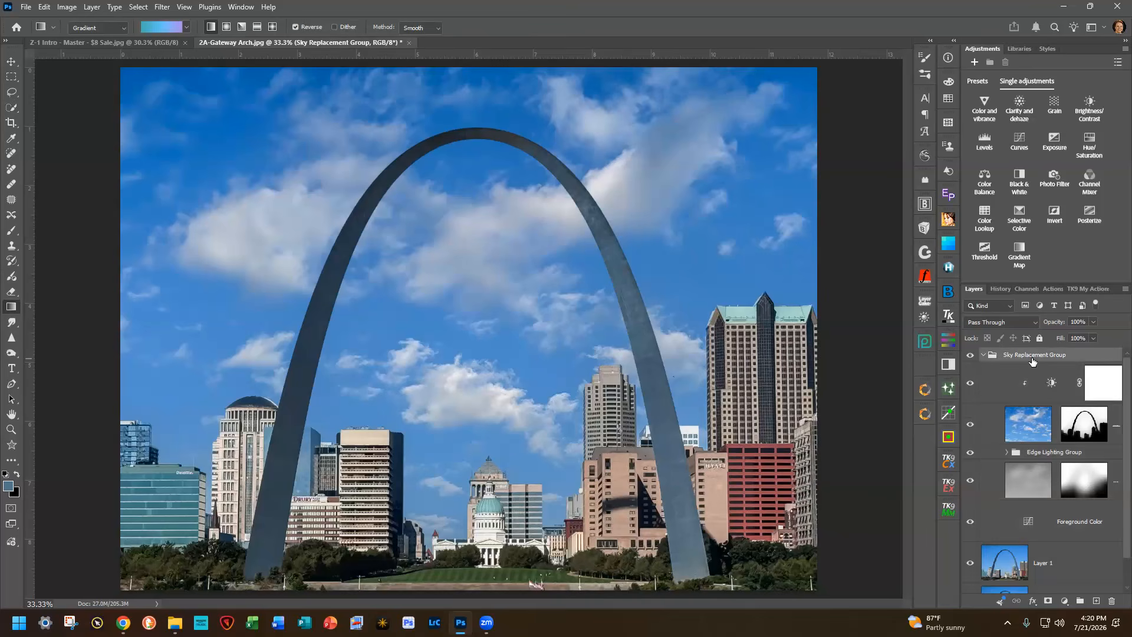
key("ctrl+g")
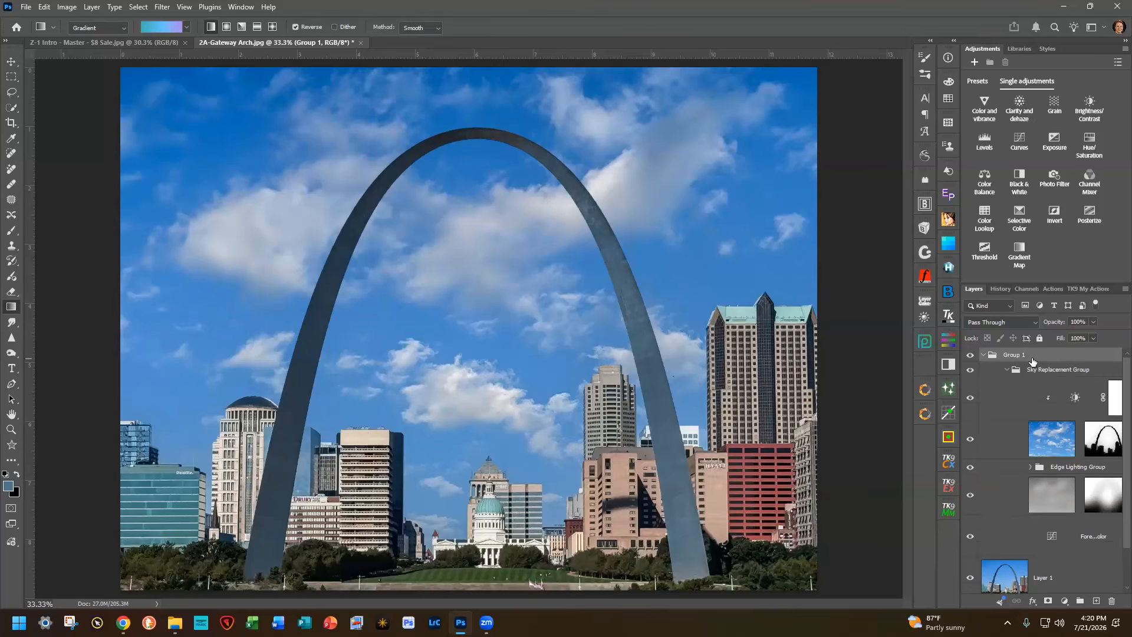
key("ctrl+z")
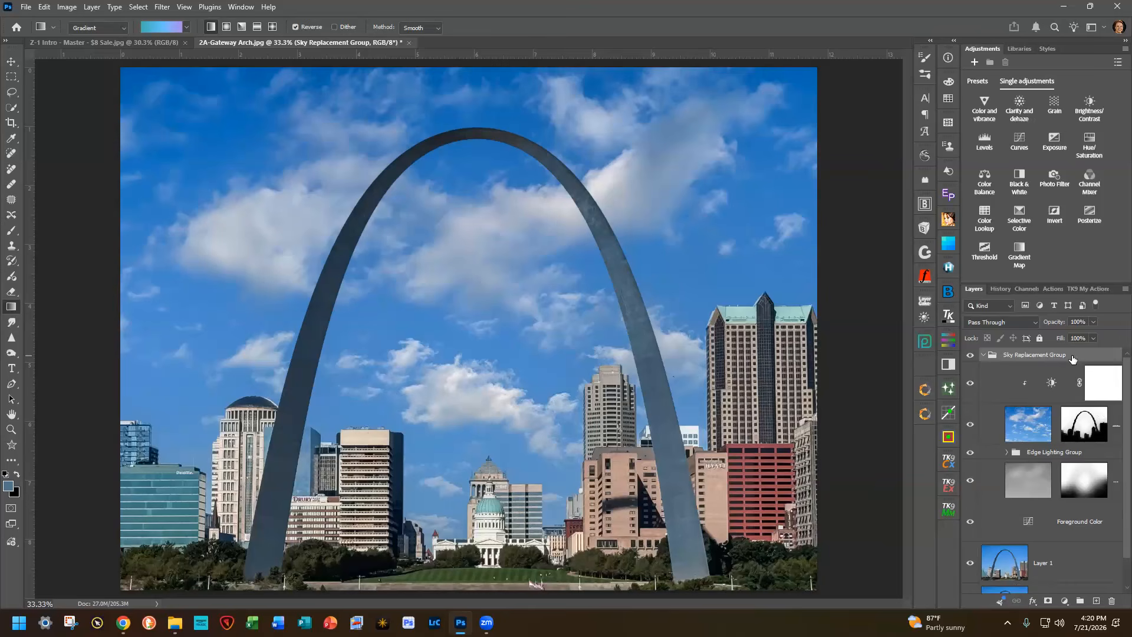
left_click(45, 9)
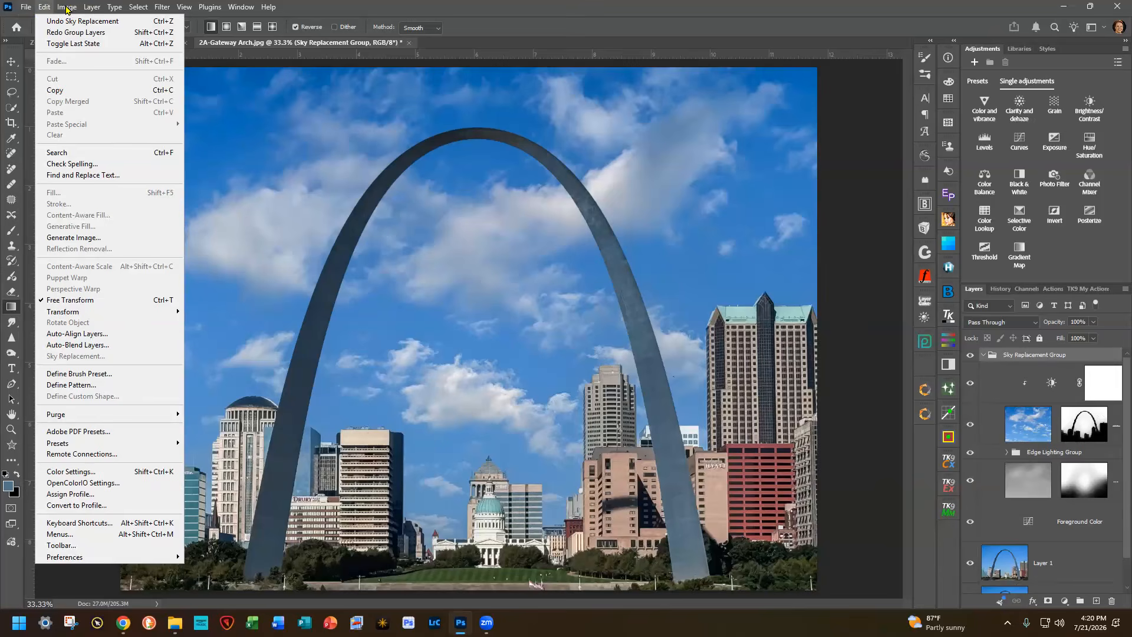
left_click(67, 7)
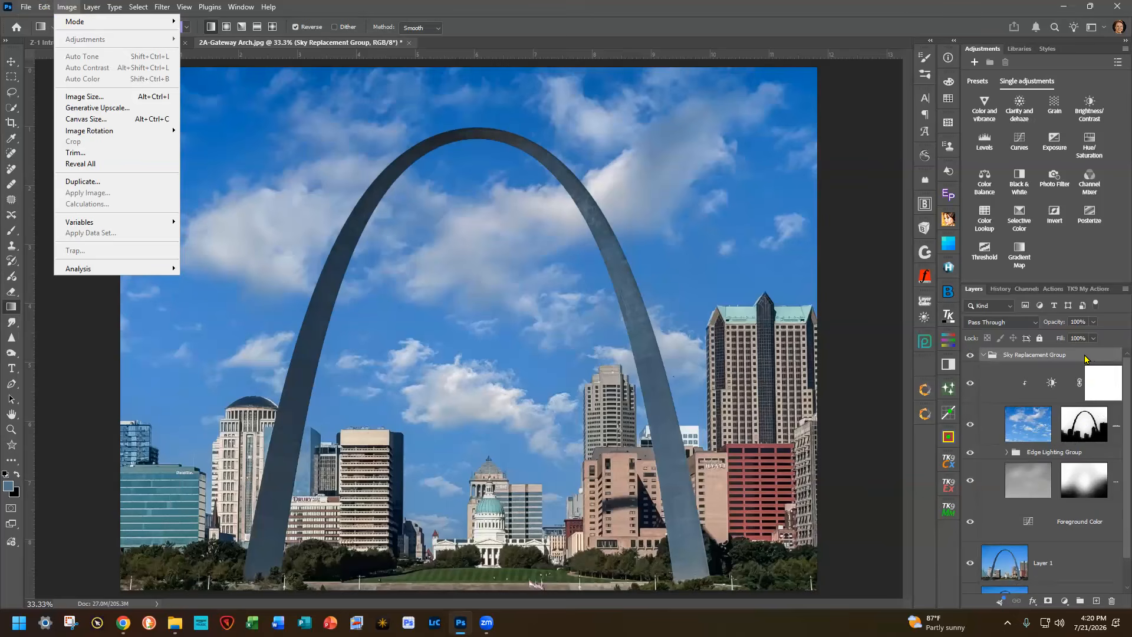
- Try moving the layers from Sky Brightness through Foreground Color out of the Sky Replacement Group, and undo the move
left_click(1009, 384)
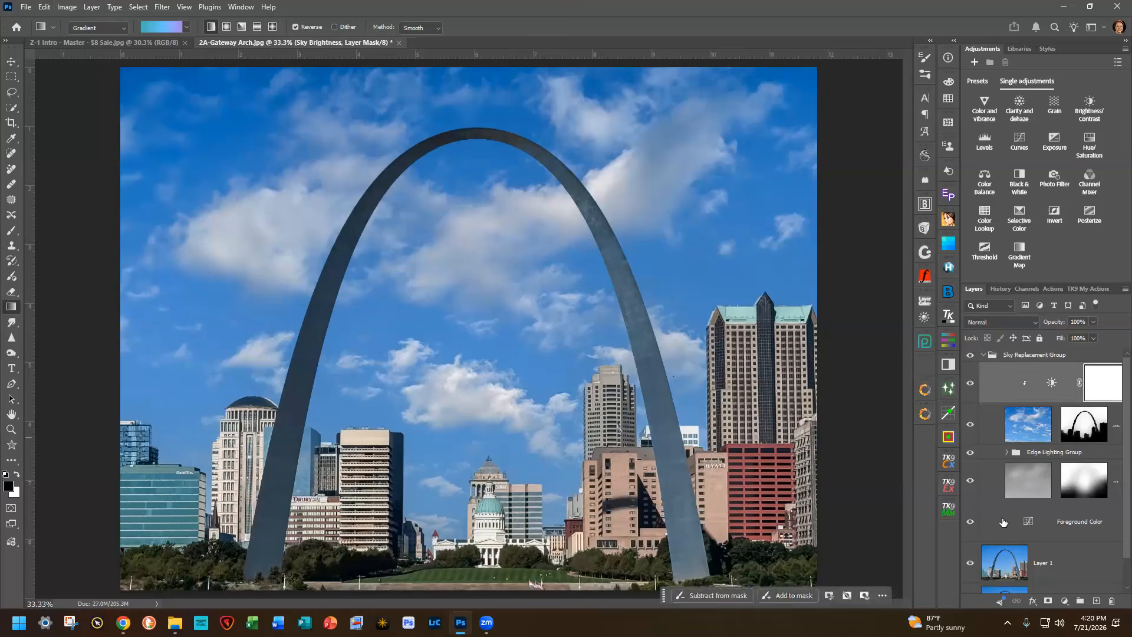
left_click(1005, 522, "shift")
left_click_drag(1066, 383, 1062, 354)
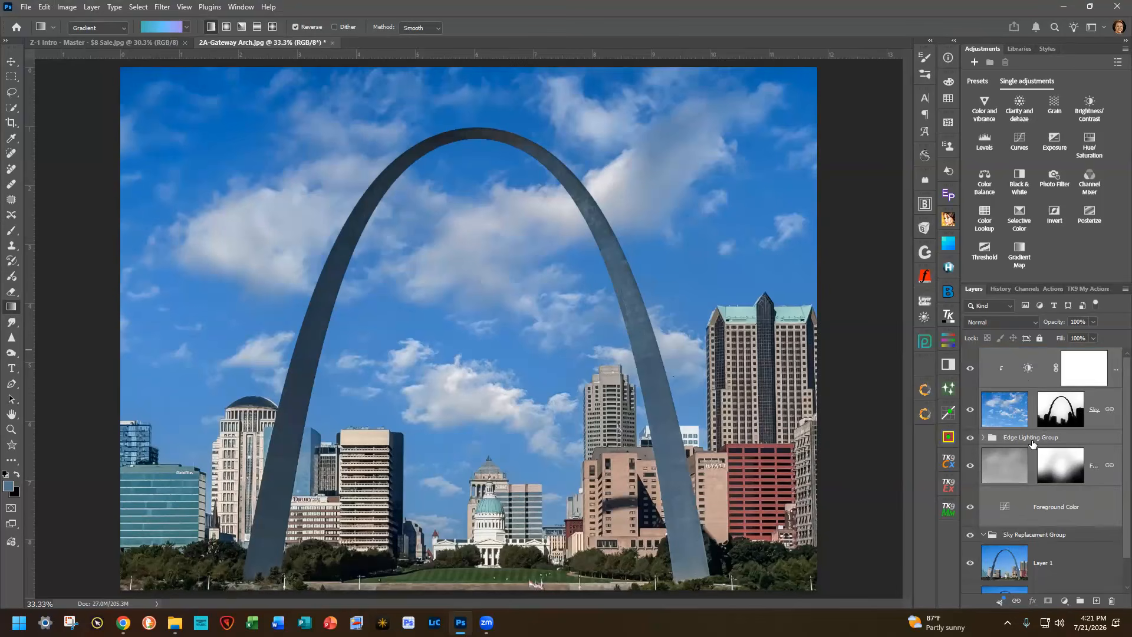
key("ctrl+z")
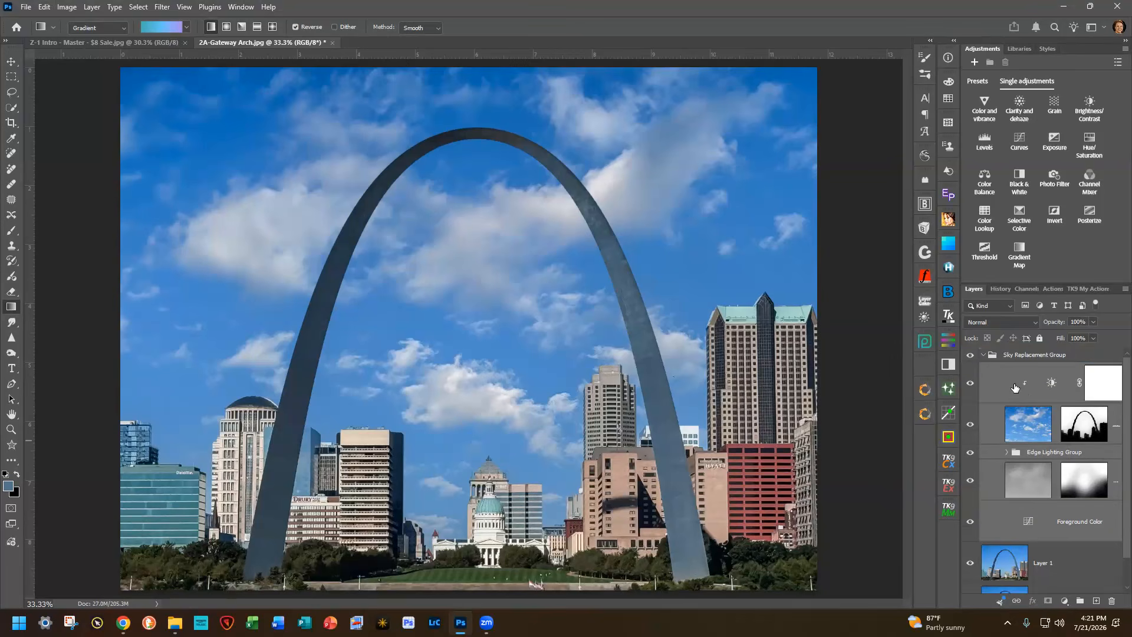
key("ctrl+z")
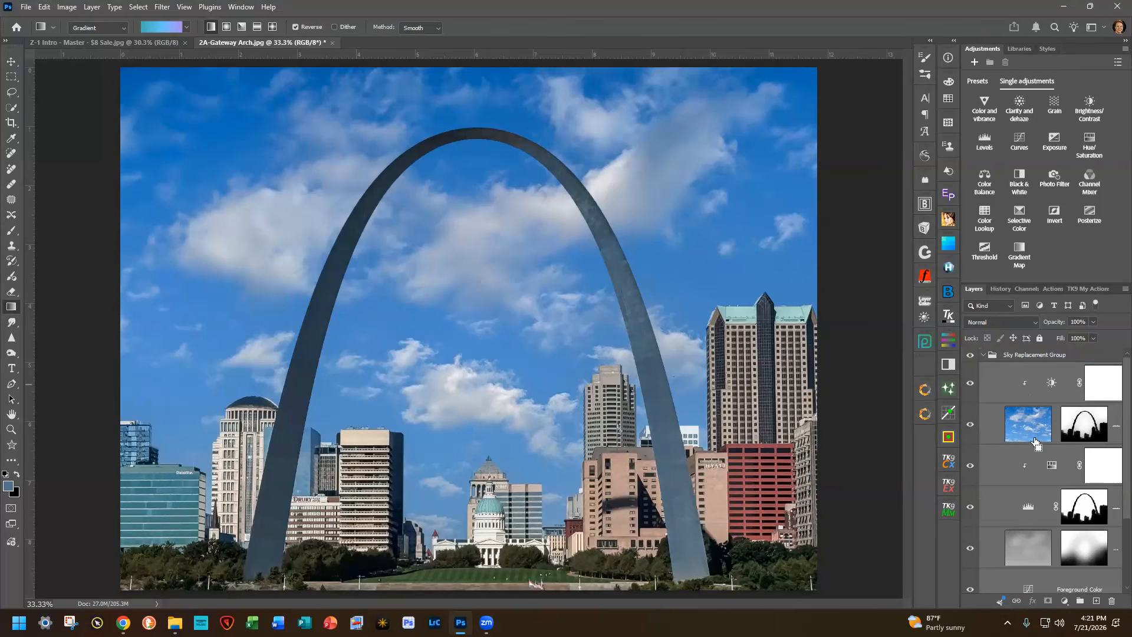
key("ctrl+shift+z")
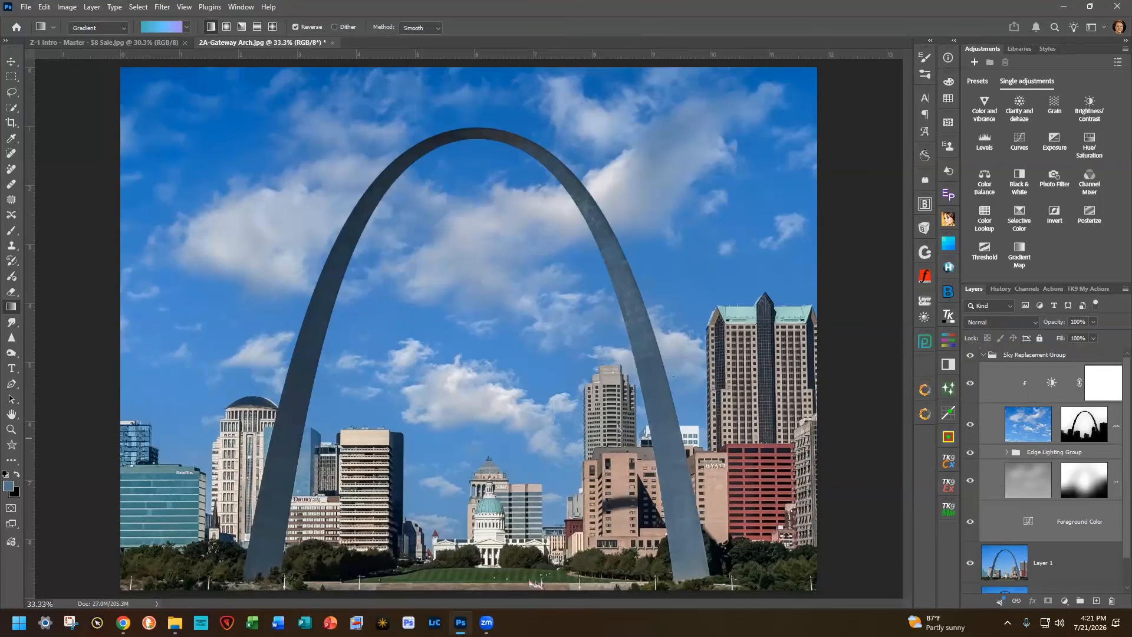
left_click(1016, 356)
right_click(1016, 357)
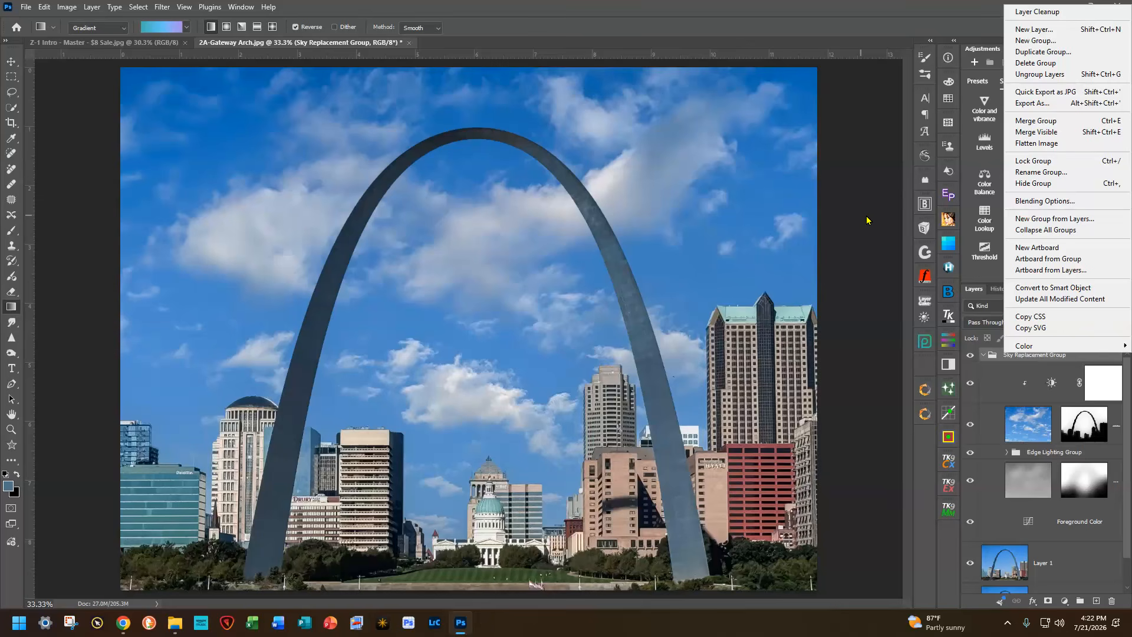
left_click(865, 229)
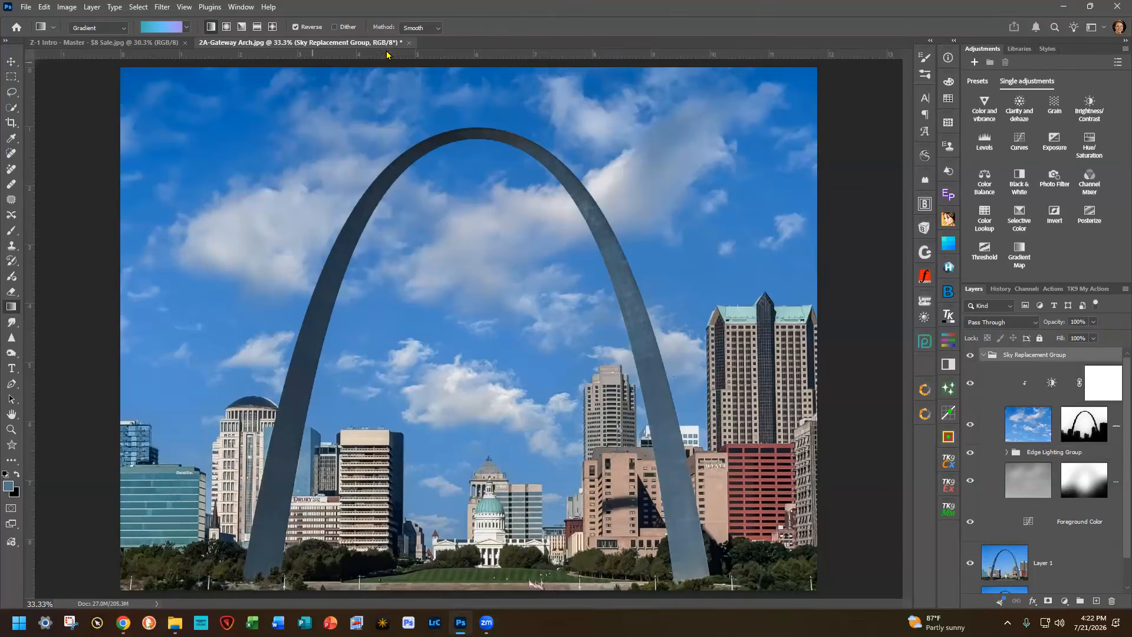
- Close 2A-Gateway Arch.jpg without saving its changes
left_click(409, 43)
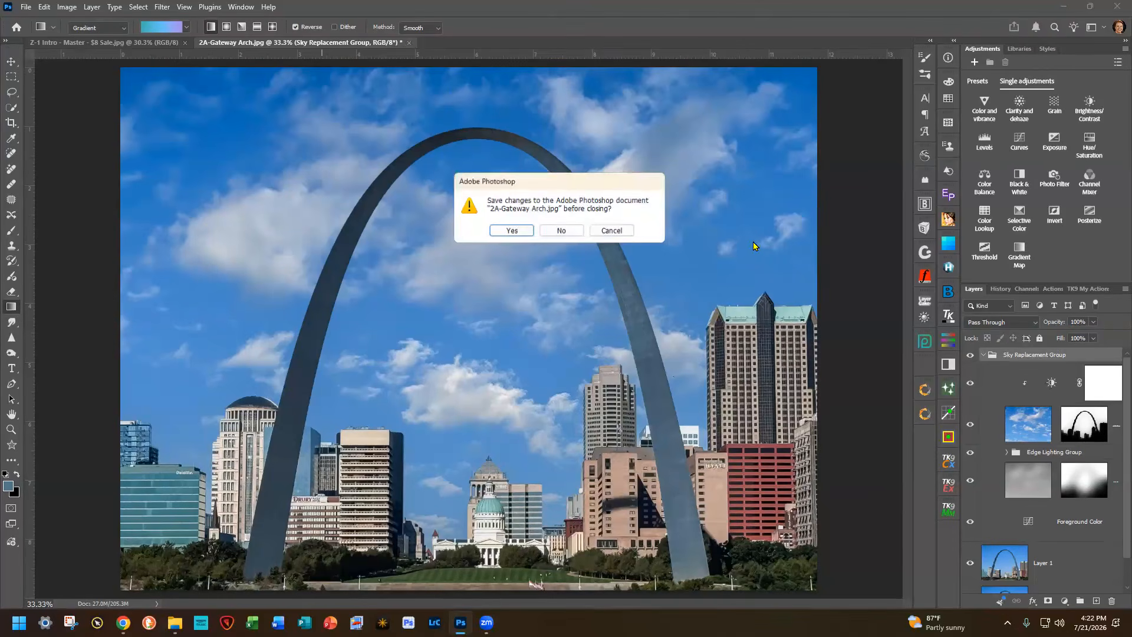
left_click(569, 230)
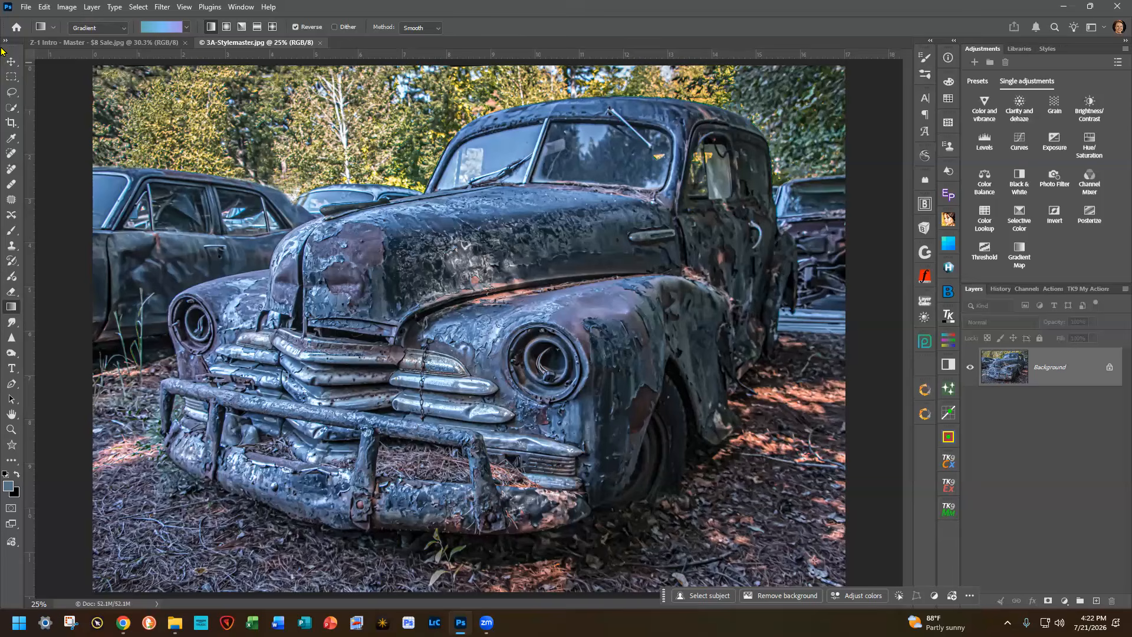
- Duplicate the Background layer of 3A-Stylemaster.jpg and draw a Lasso selection around the parked cars left of the main car
key("ctrl+j")
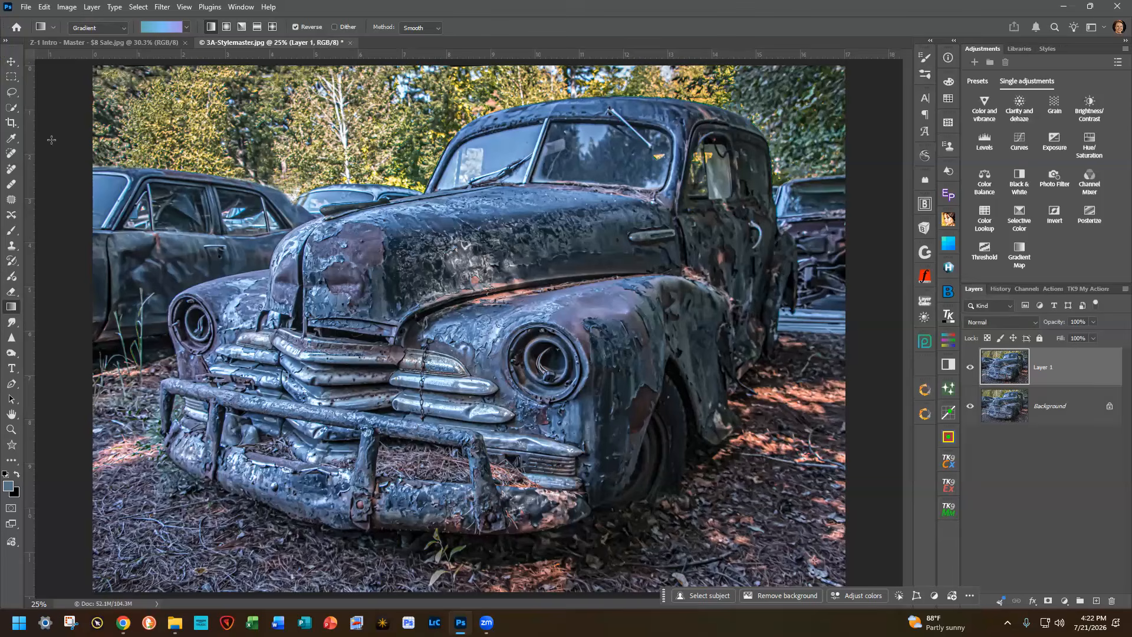
left_click(11, 93)
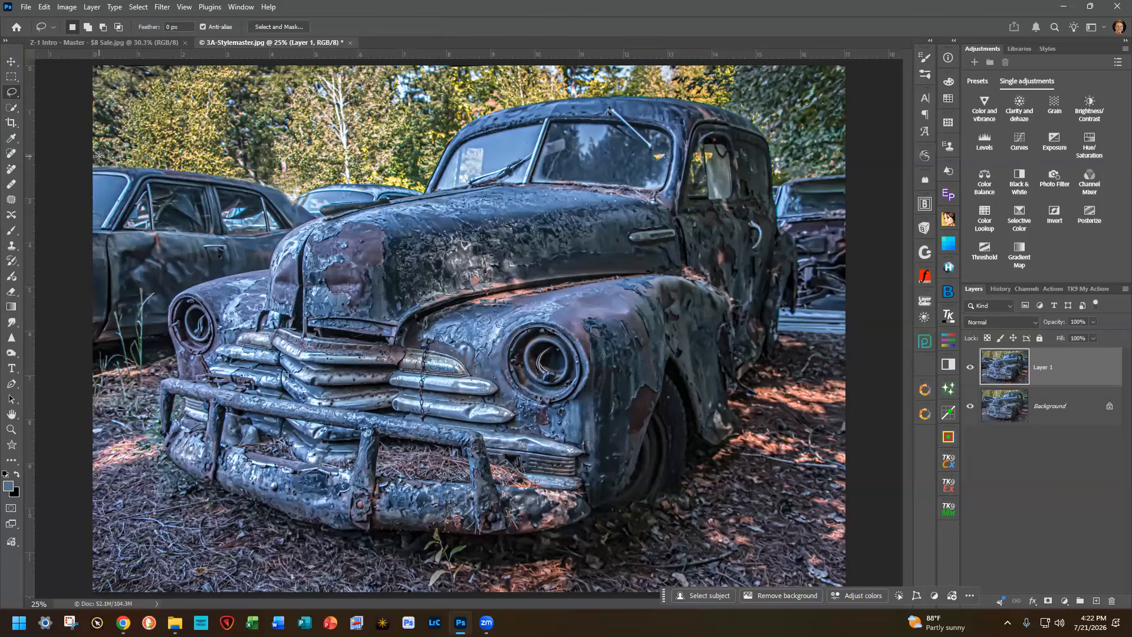
mouse_move(90, 155)
left_mouse_down()
mouse_move(296, 181)
mouse_move(410, 182)
left_mouse_up()
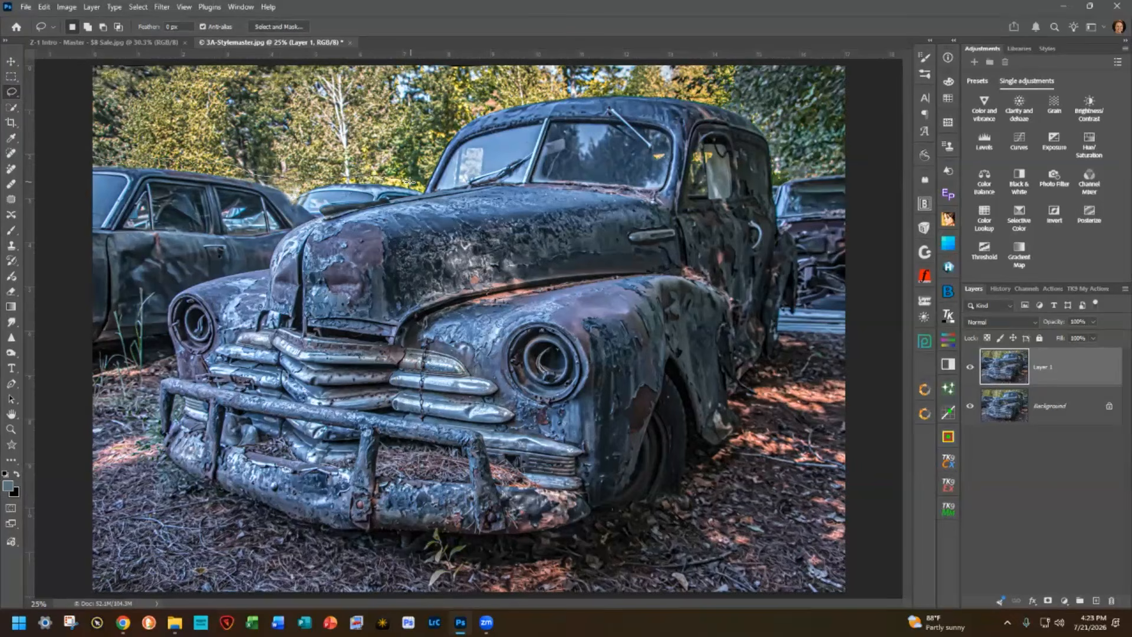
left_click_drag(415, 183, 423, 184)
left_click_drag(175, 303, 176, 299)
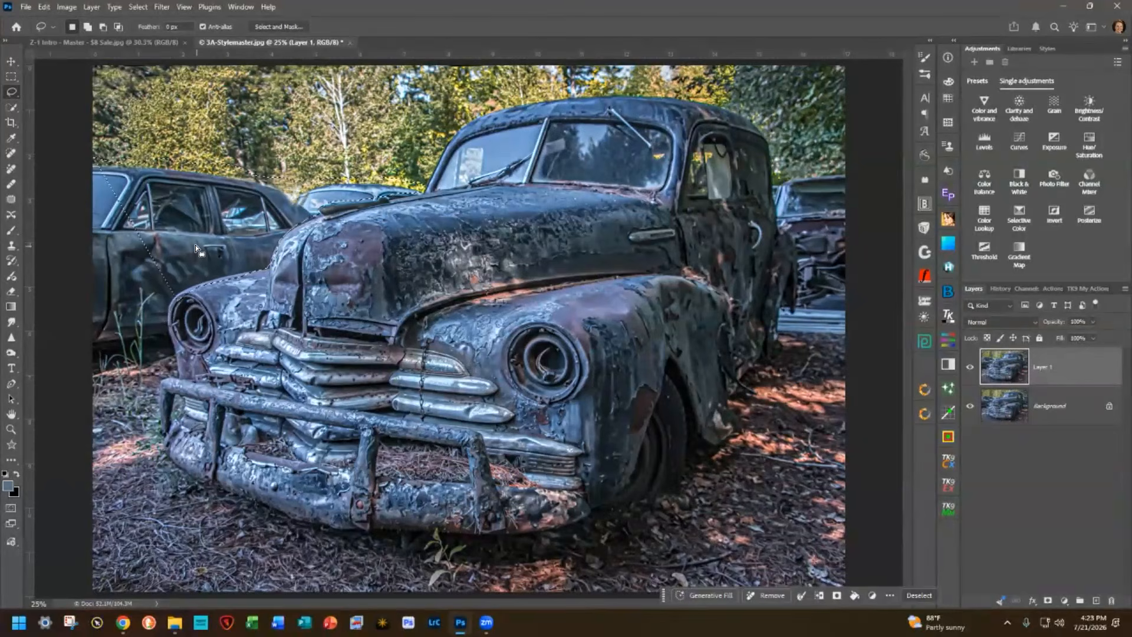
- Add the missed parts of the left parked cars to the selection and subtract the area overlapping the main car's front fender
key("shift")
mouse_move(190, 295)
left_mouse_down()
mouse_move(172, 307)
mouse_move(170, 359)
mouse_move(92, 377)
mouse_move(81, 180)
mouse_move(92, 156)
mouse_move(76, 162)
left_mouse_up()
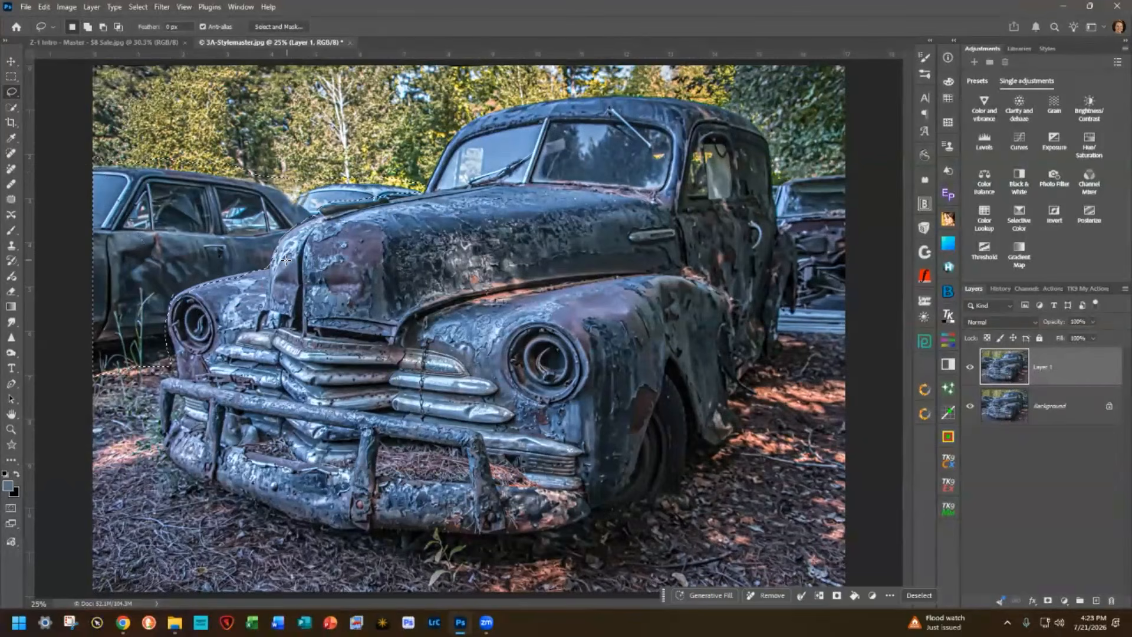
key("alt")
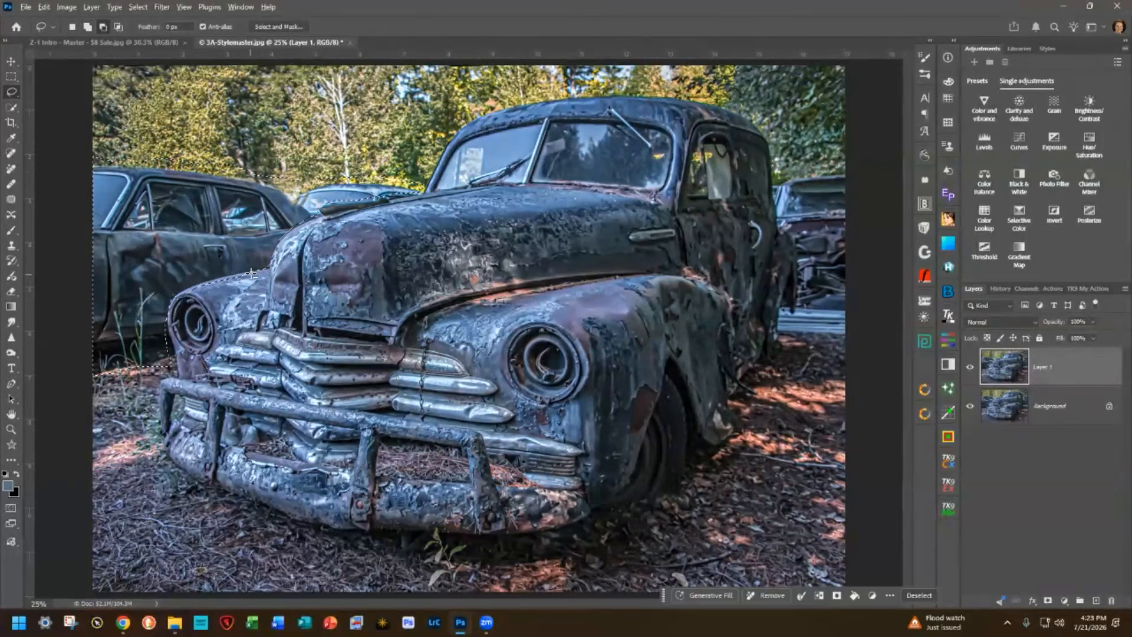
mouse_move(260, 269)
left_mouse_down()
mouse_move(179, 294)
mouse_move(220, 293)
mouse_move(256, 271)
mouse_move(235, 319)
left_mouse_up()
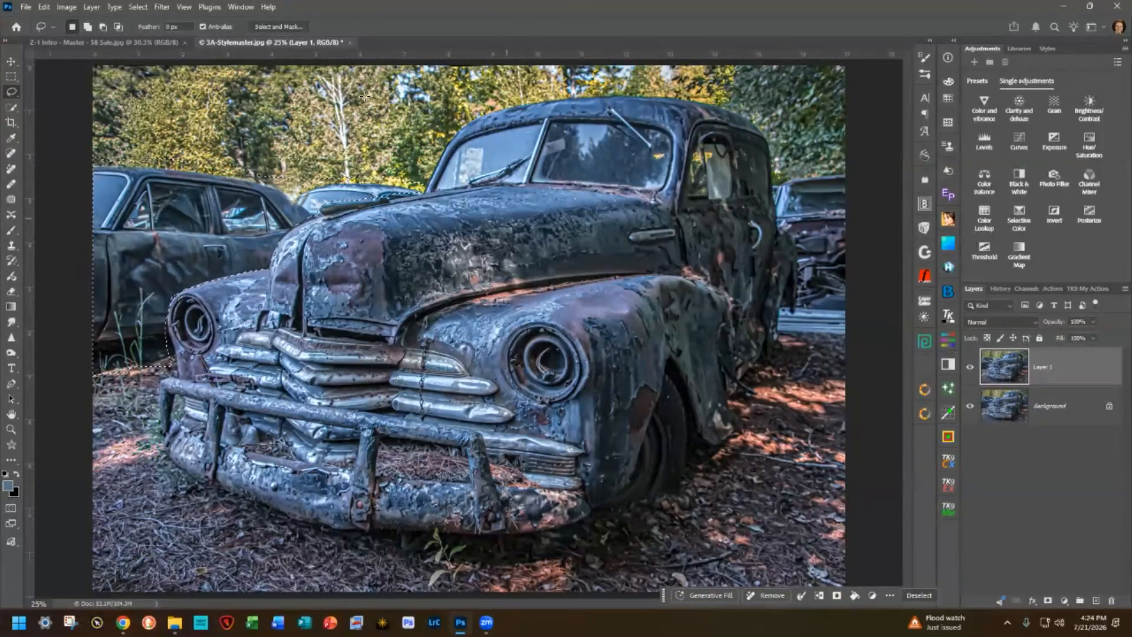
- Look up where the Contextual Task Bar is switched on and view its hide, reset and pin position options
left_click(236, 8)
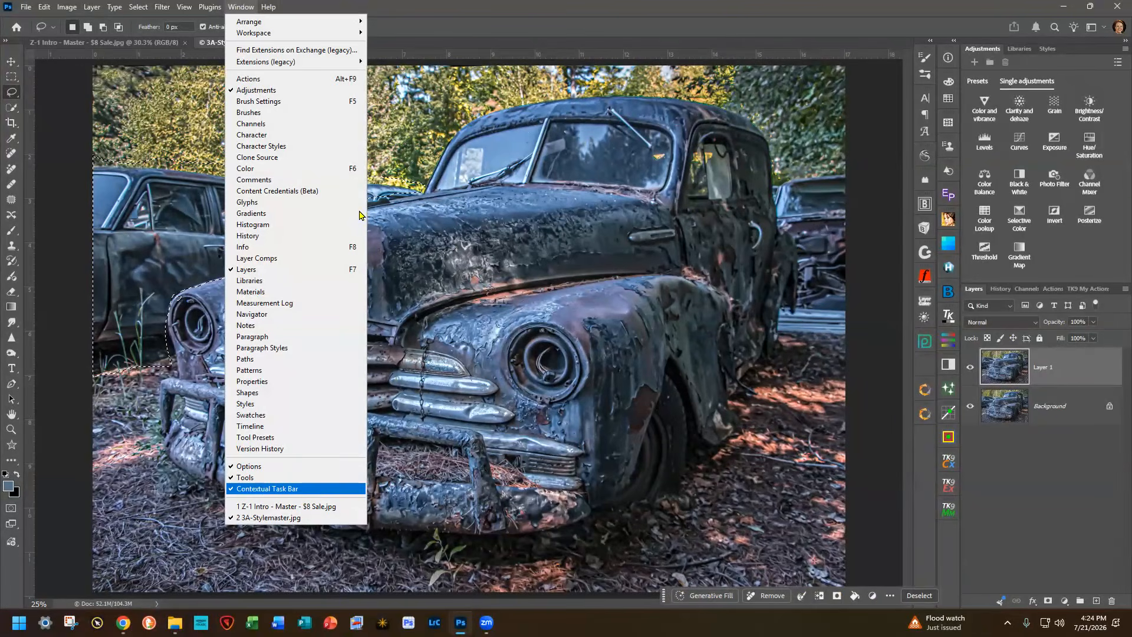
left_click(993, 557)
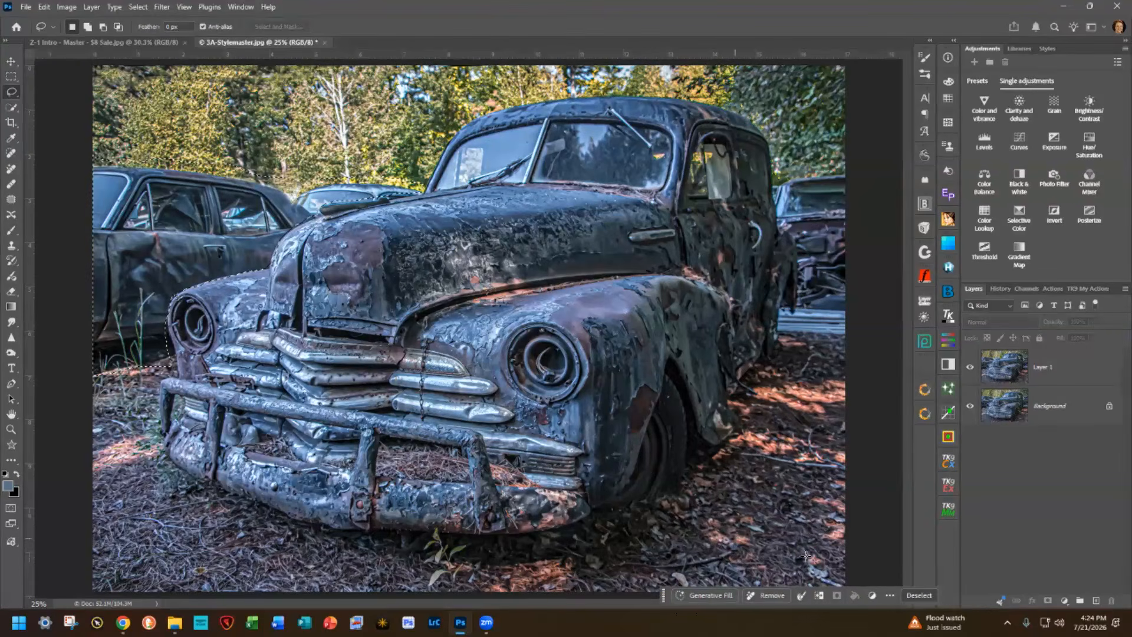
left_click(889, 595)
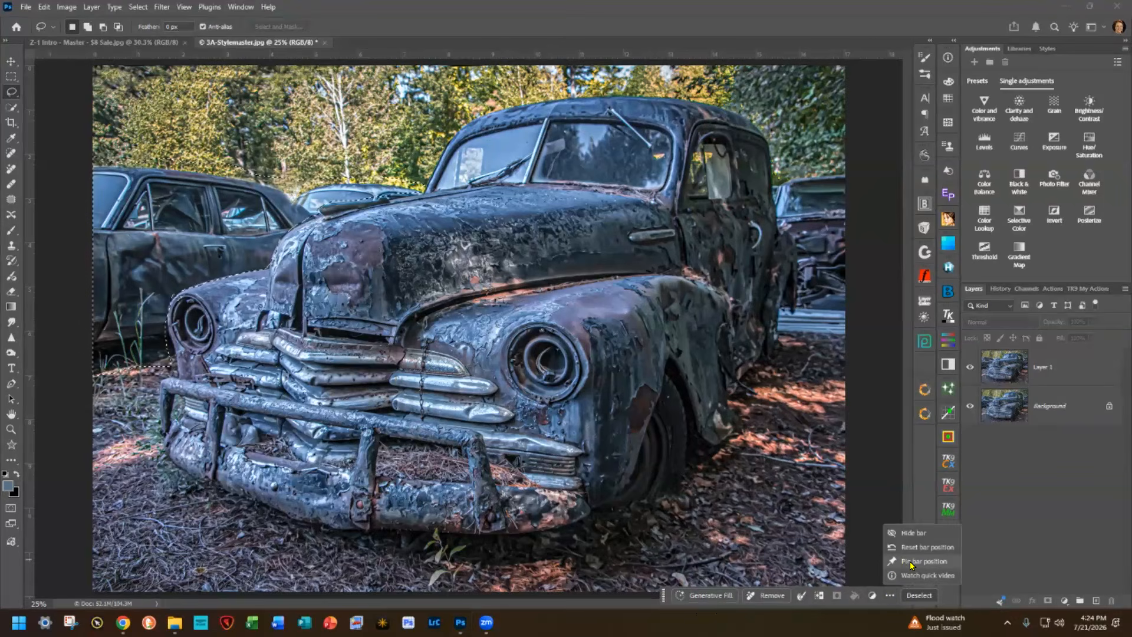
left_click(858, 601)
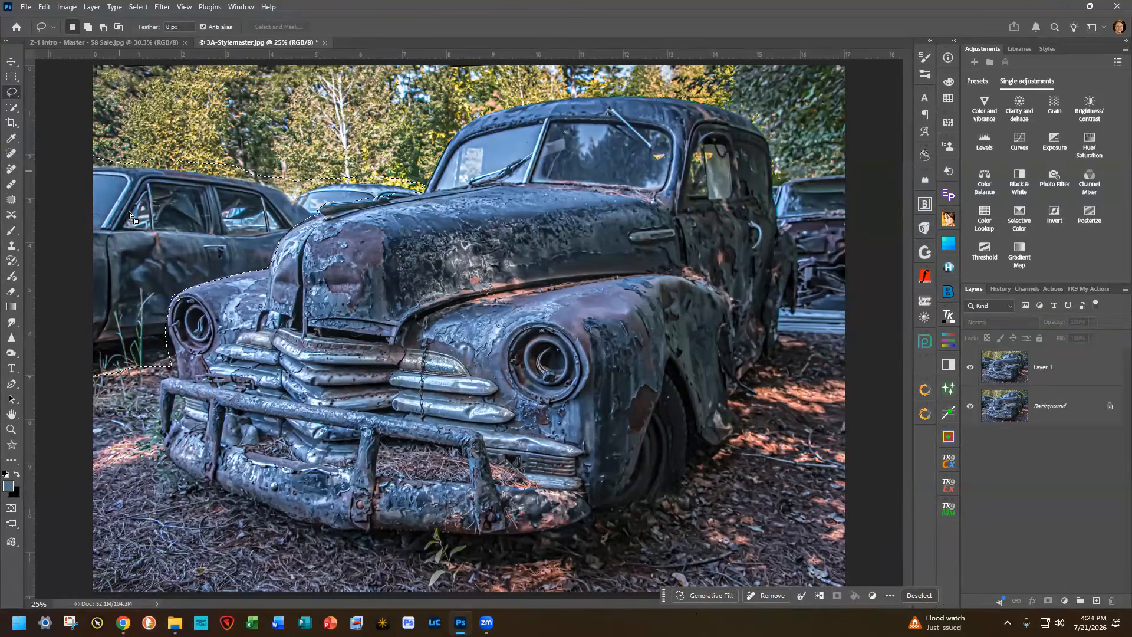
- Run a Firefly Generative Fill with an empty prompt on the selected cars, compare the variations and choose the first one
left_click(705, 597)
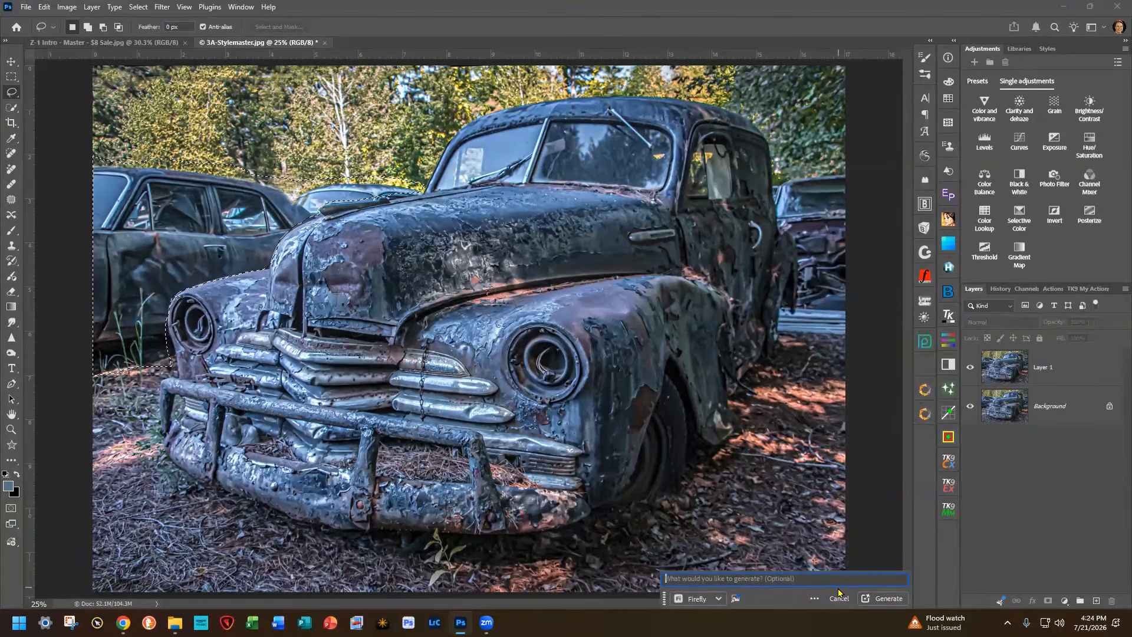
left_click(888, 598)
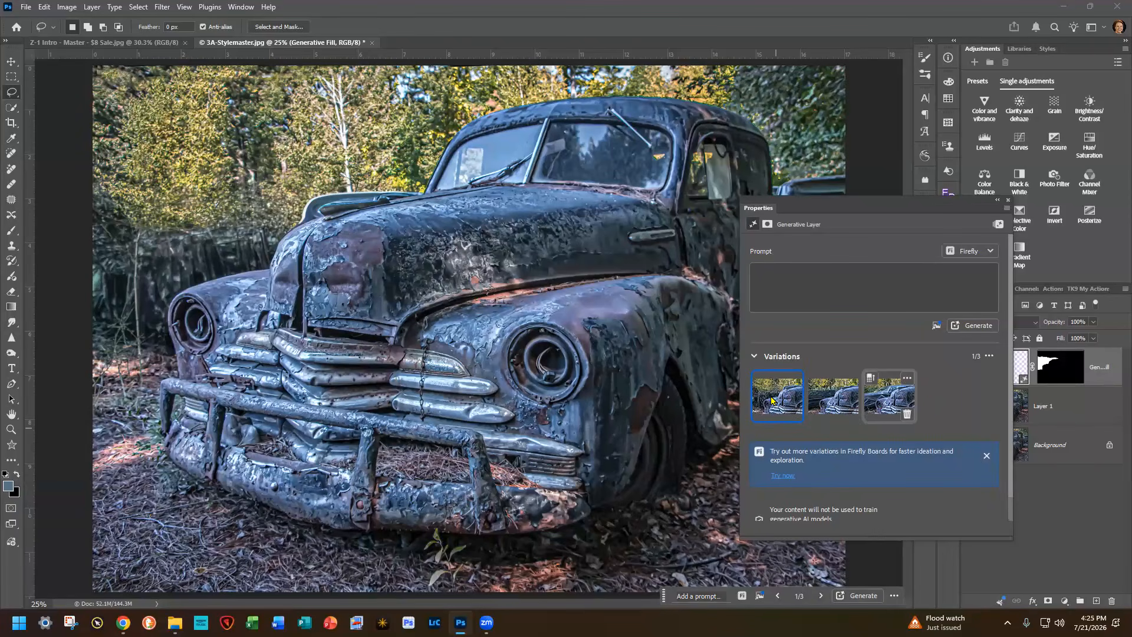
left_click(833, 397)
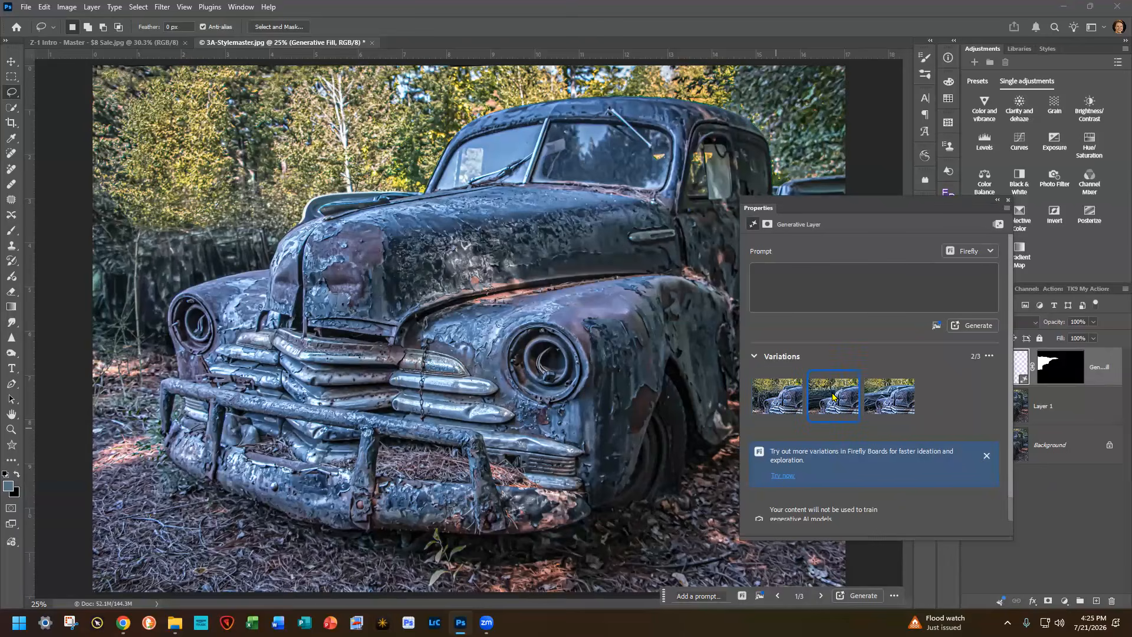
left_click(885, 398)
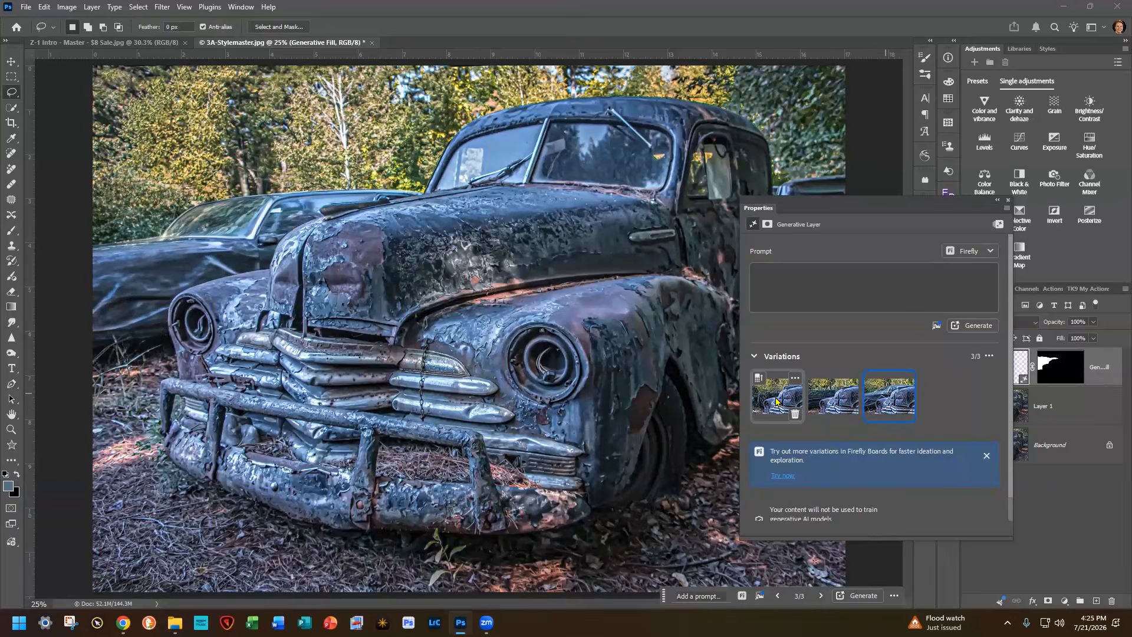
left_click(776, 401)
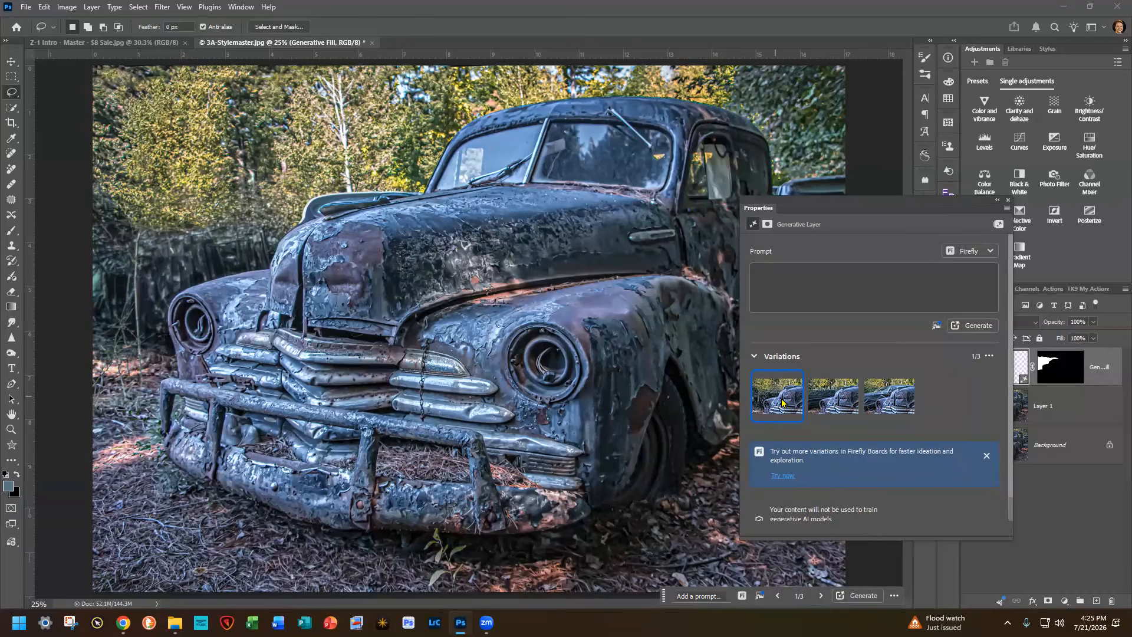
- Generate another set of variations without a prompt, compare them, keep the first one and close the generative layer's properties
left_click(977, 326)
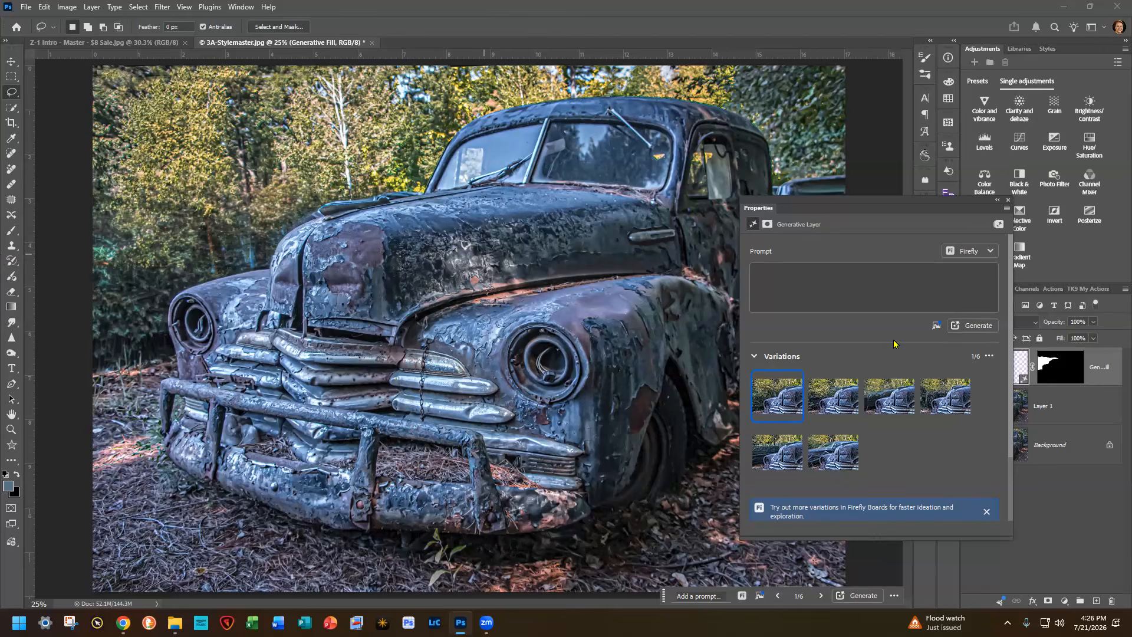
mouse_move(827, 396)
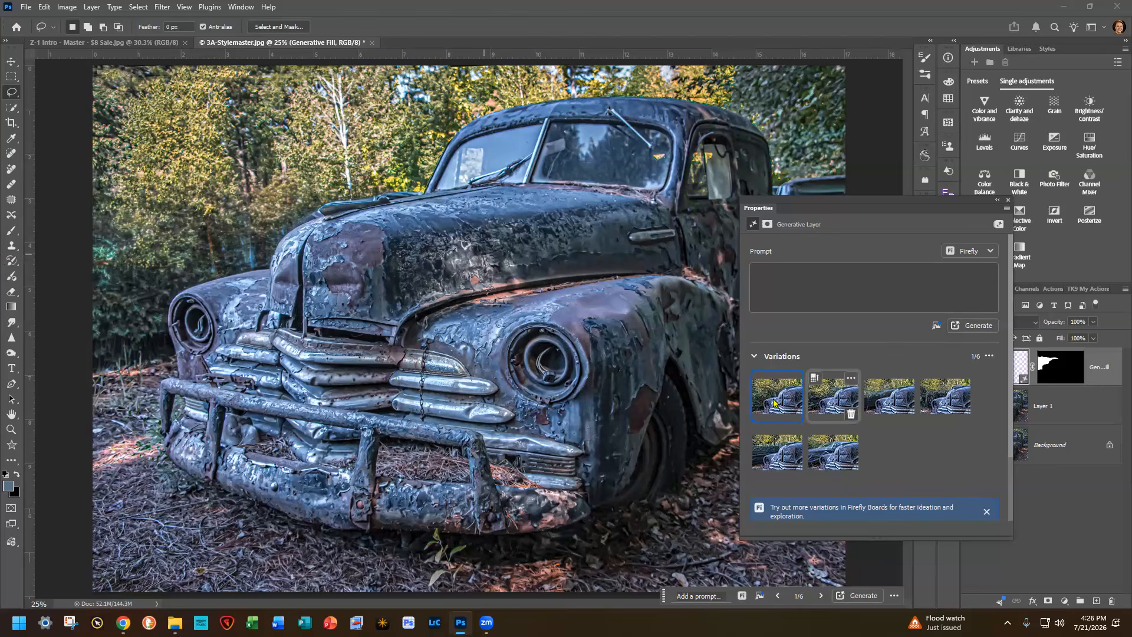
left_click(829, 396)
left_click(886, 399)
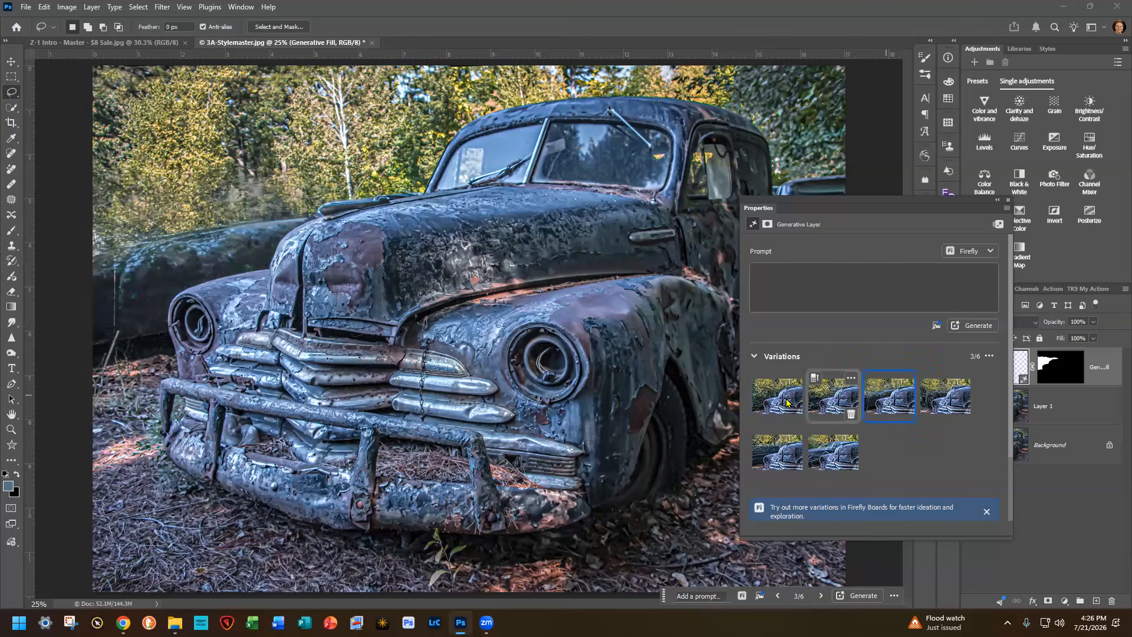
left_click(781, 403)
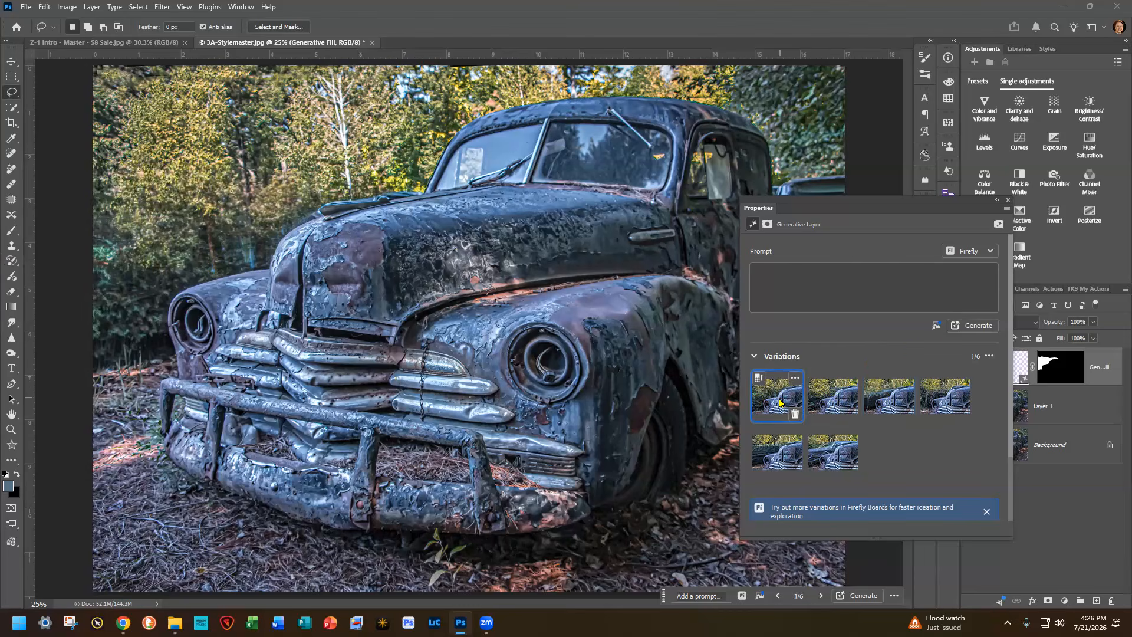
left_click(1008, 202)
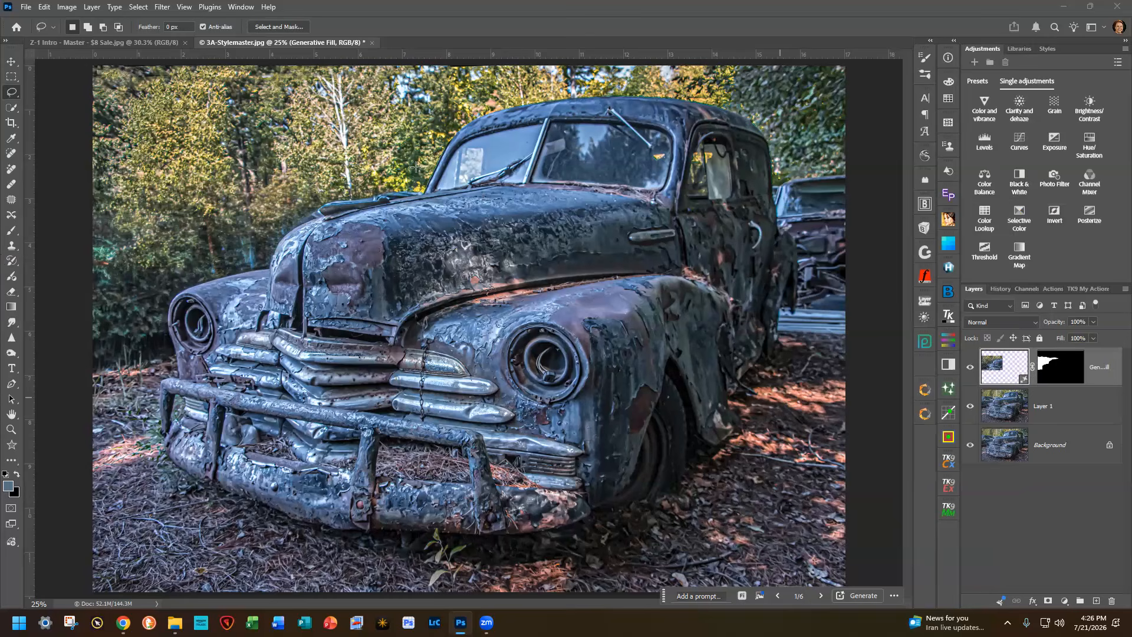
- Draw a Lasso selection around the parked car at the photo's right edge and refine it along the main car's rear
mouse_move(849, 159)
left_mouse_down()
mouse_move(817, 164)
mouse_move(776, 195)
left_mouse_up()
key("ctrl+d")
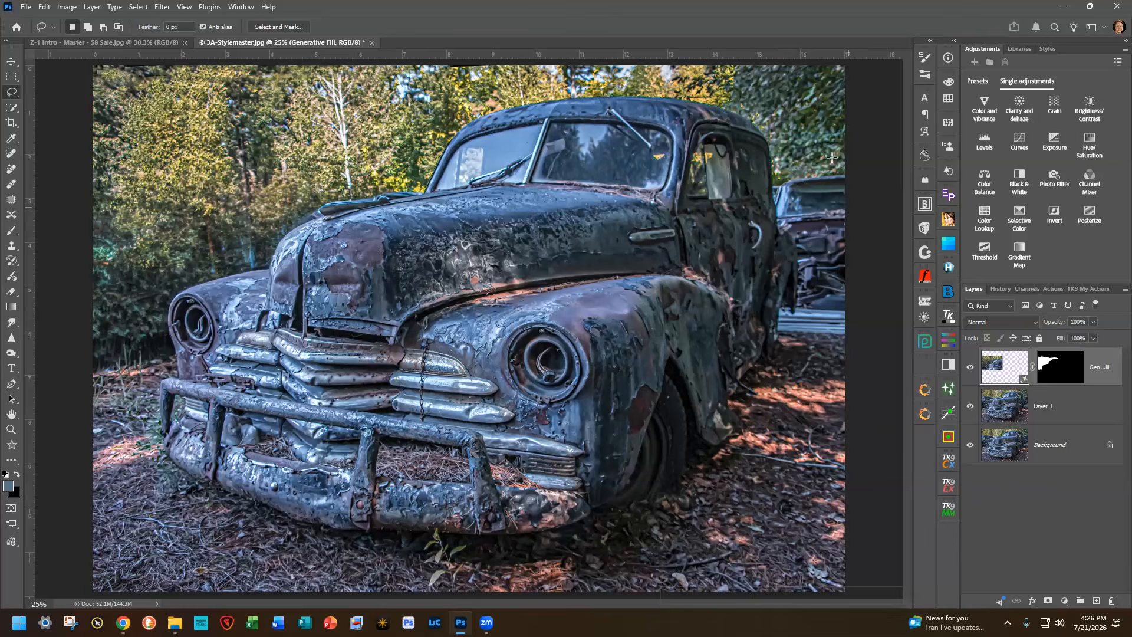
left_click_drag(847, 159, 773, 174)
mouse_move(776, 206)
left_mouse_down()
mouse_move(796, 279)
mouse_move(780, 343)
mouse_move(828, 353)
mouse_move(851, 327)
mouse_move(857, 182)
mouse_move(837, 156)
mouse_move(784, 162)
left_mouse_up()
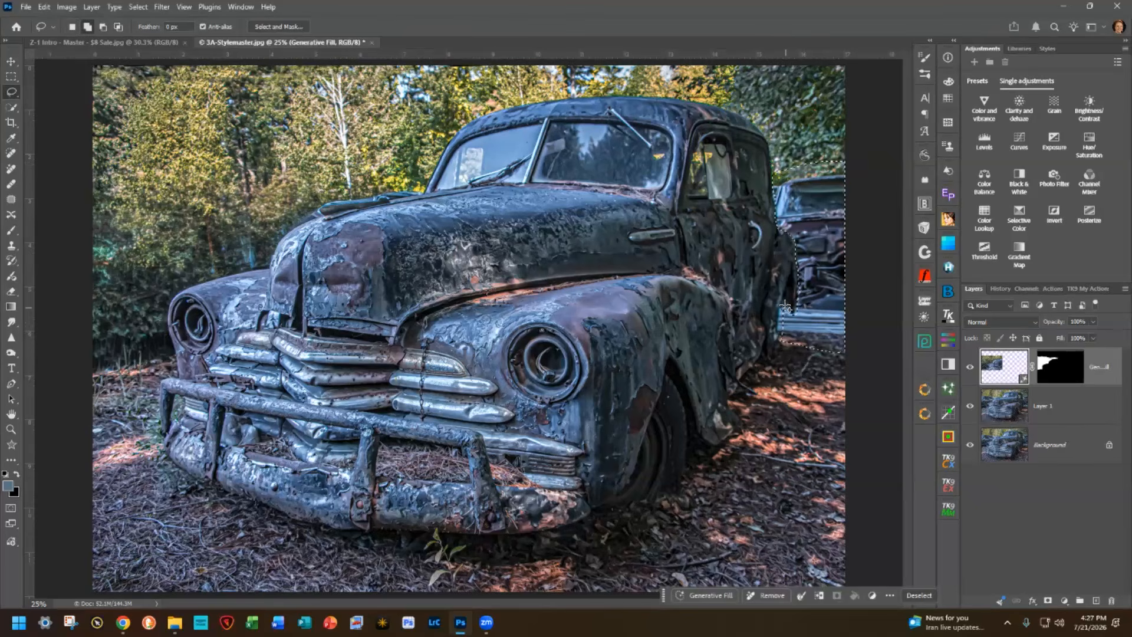
mouse_move(783, 304)
left_mouse_down()
mouse_move(780, 340)
mouse_move(787, 312)
left_mouse_up()
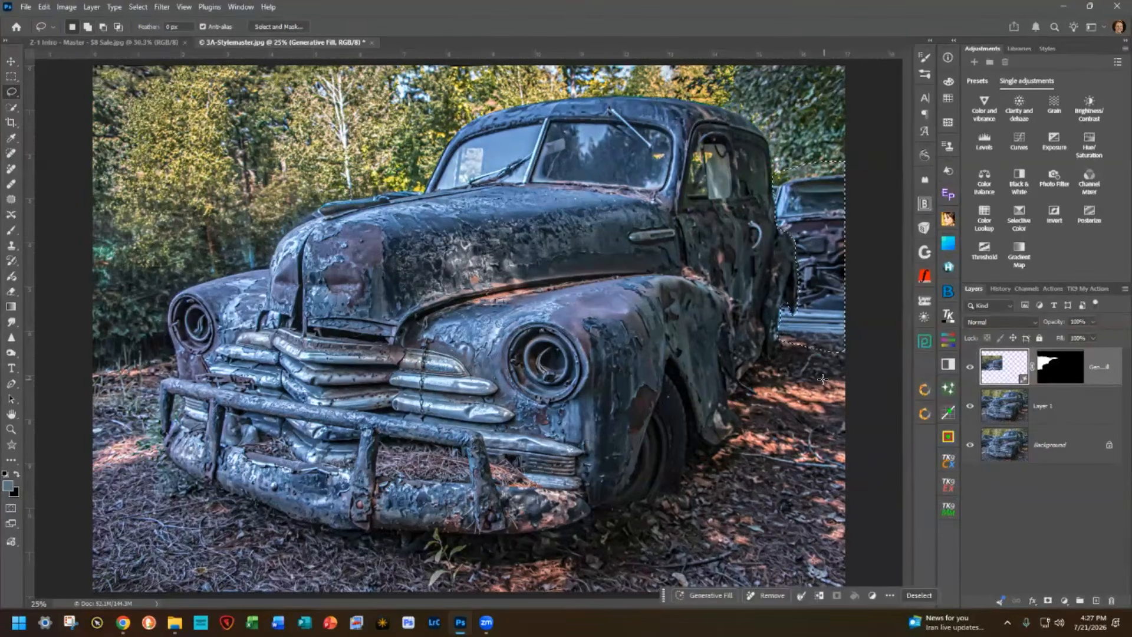
- Run Generative Fill without a prompt on the selected car, compare the variations, keep the third one and close the layer properties
left_click(710, 594)
left_click(889, 599)
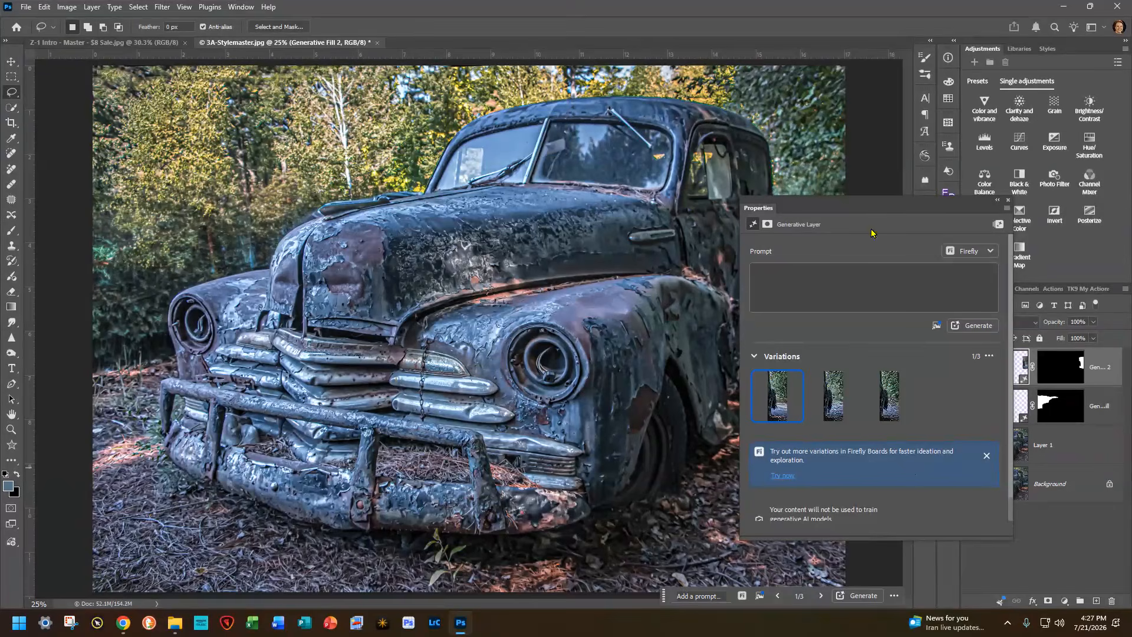
left_click_drag(879, 202, 412, 185)
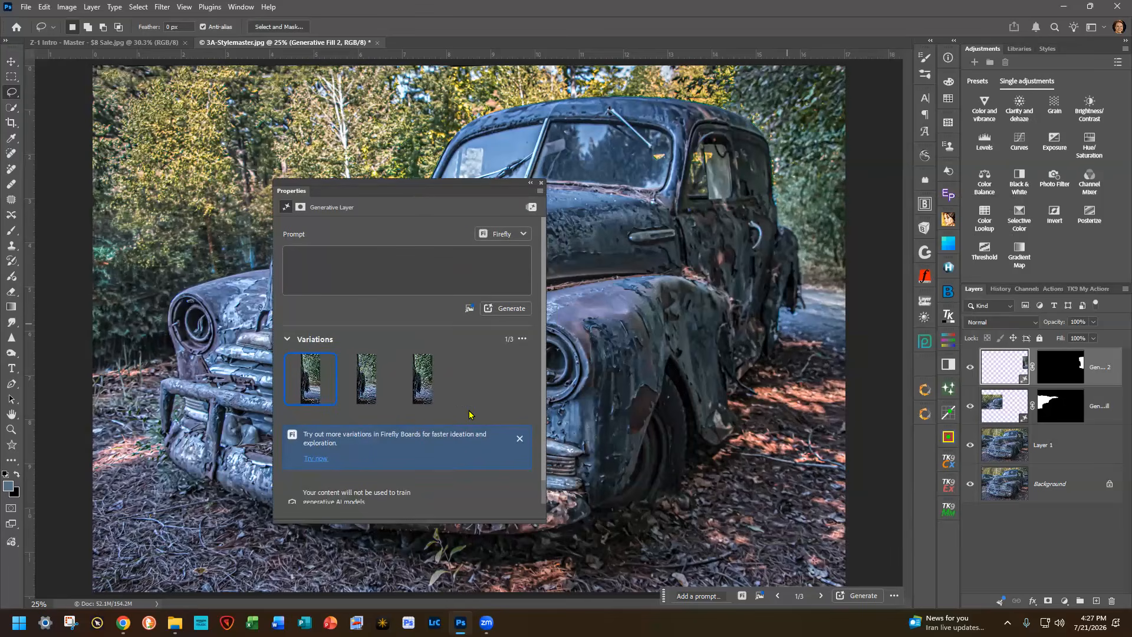
left_click(363, 383)
mouse_move(361, 384)
left_click(419, 376)
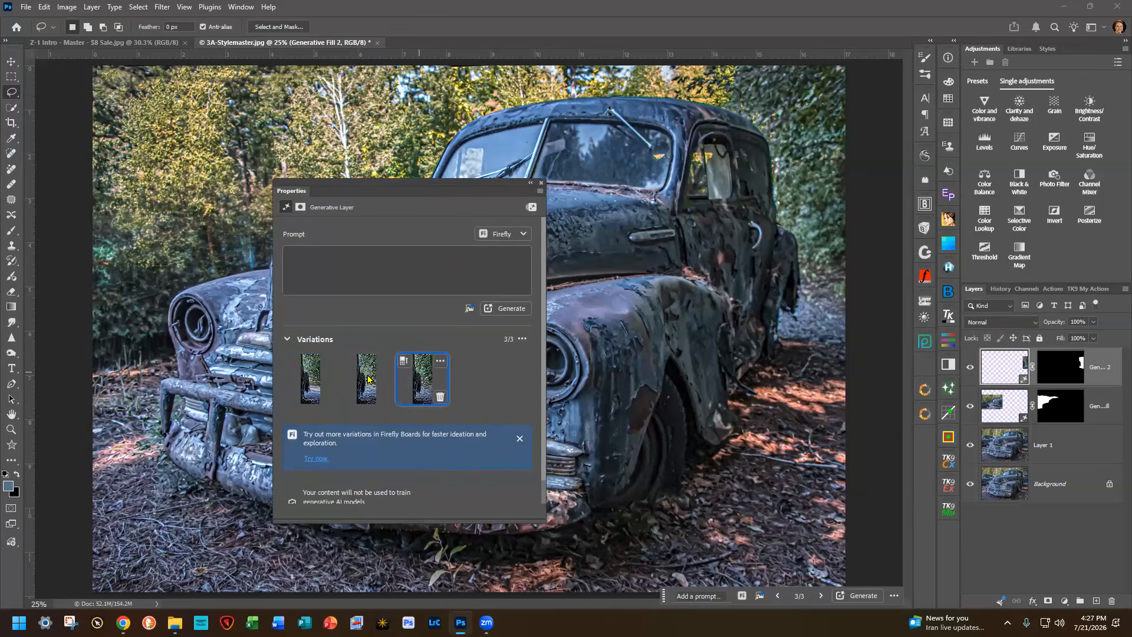
mouse_move(367, 379)
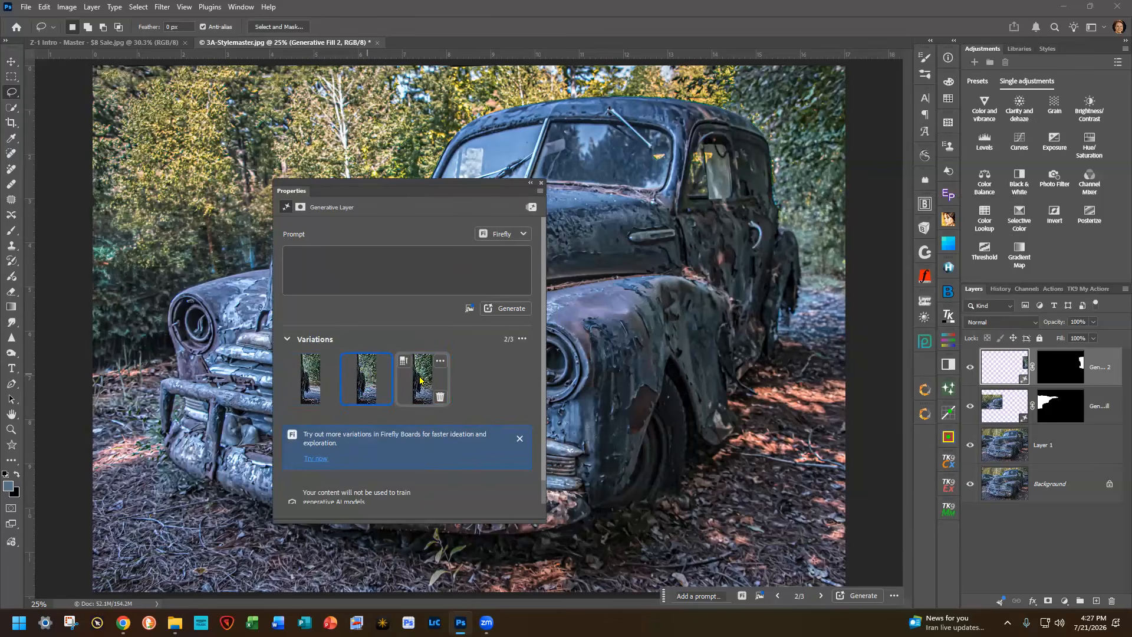
left_click(541, 181)
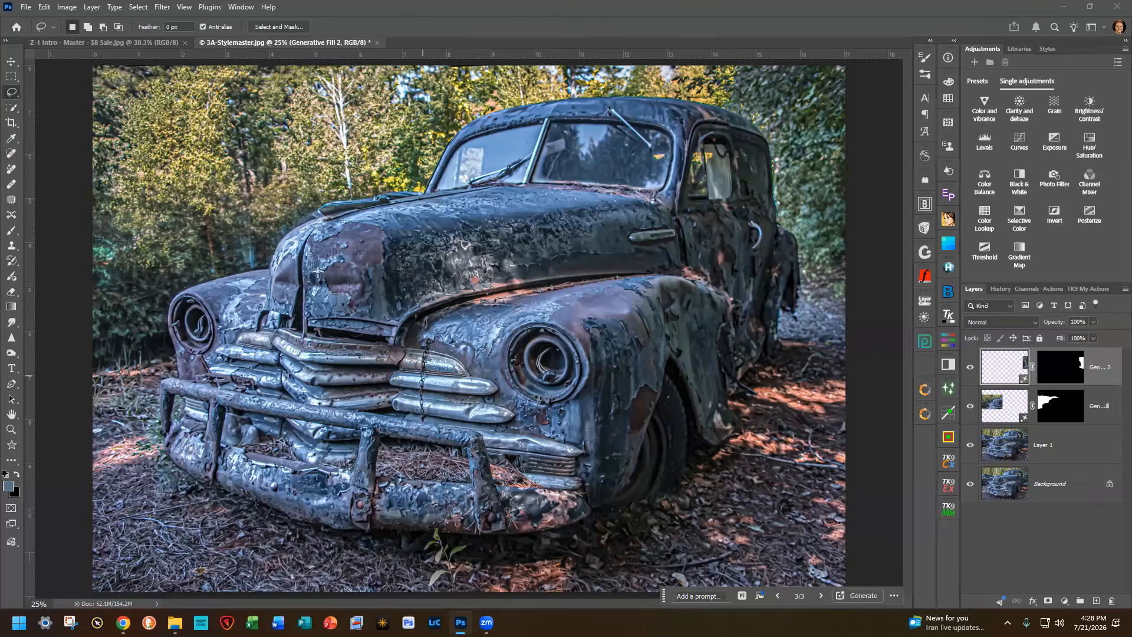
- Add an empty layer above the generative layers and use the Clone Stamp to retouch the background beside the hood's front edge
scroll(316, 268, "up", 2)
scroll(311, 273, "up", 2)
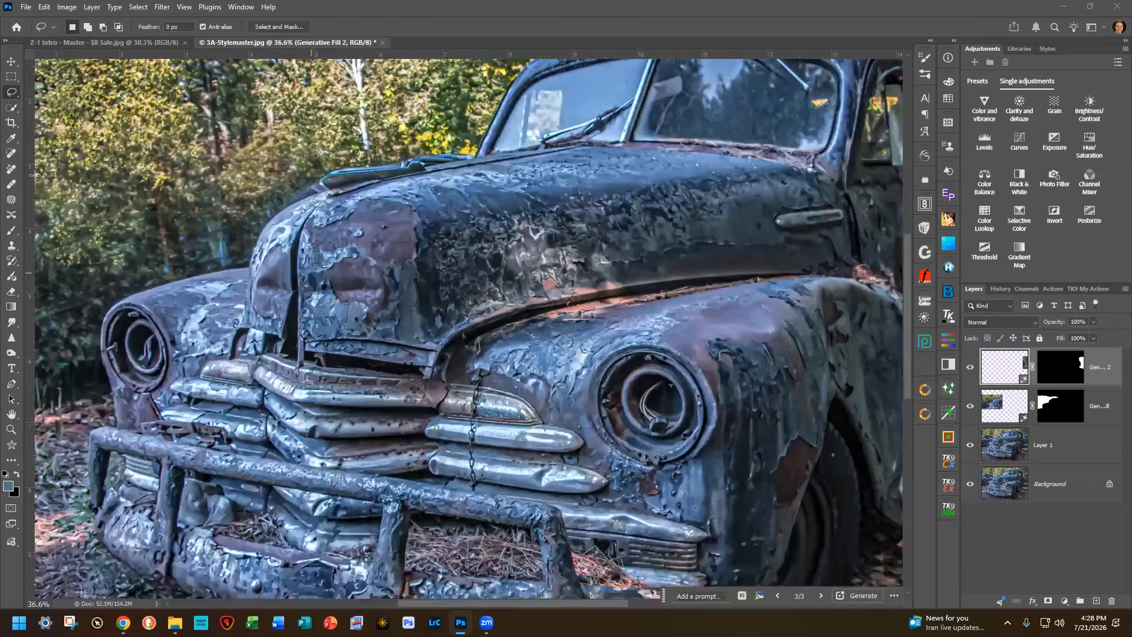
left_click(12, 246)
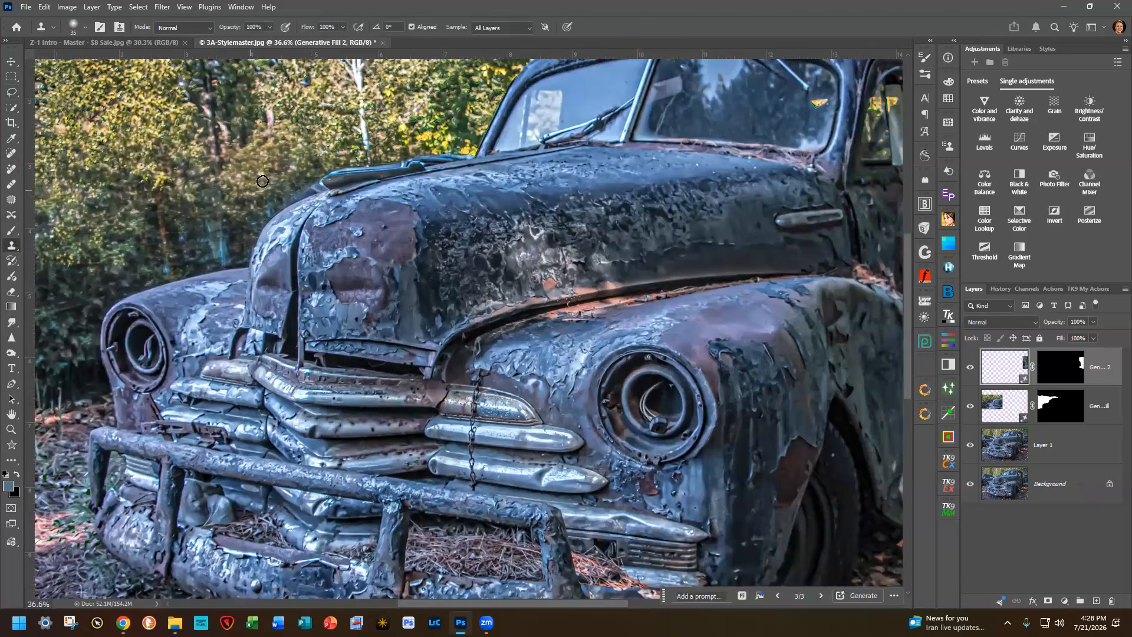
left_click(317, 190)
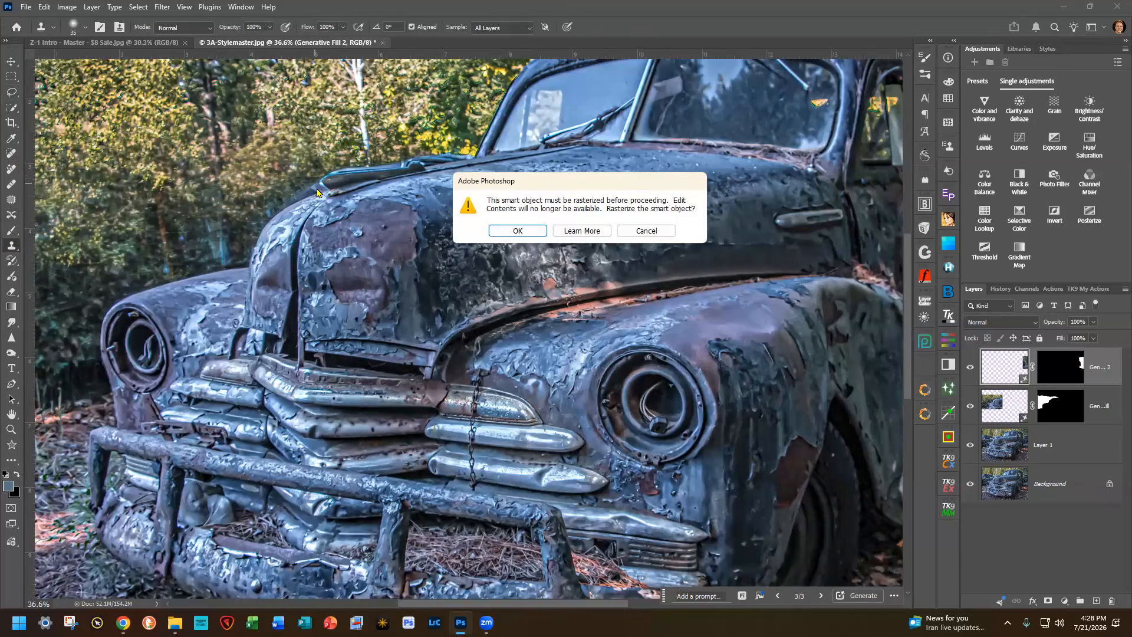
left_click(653, 236)
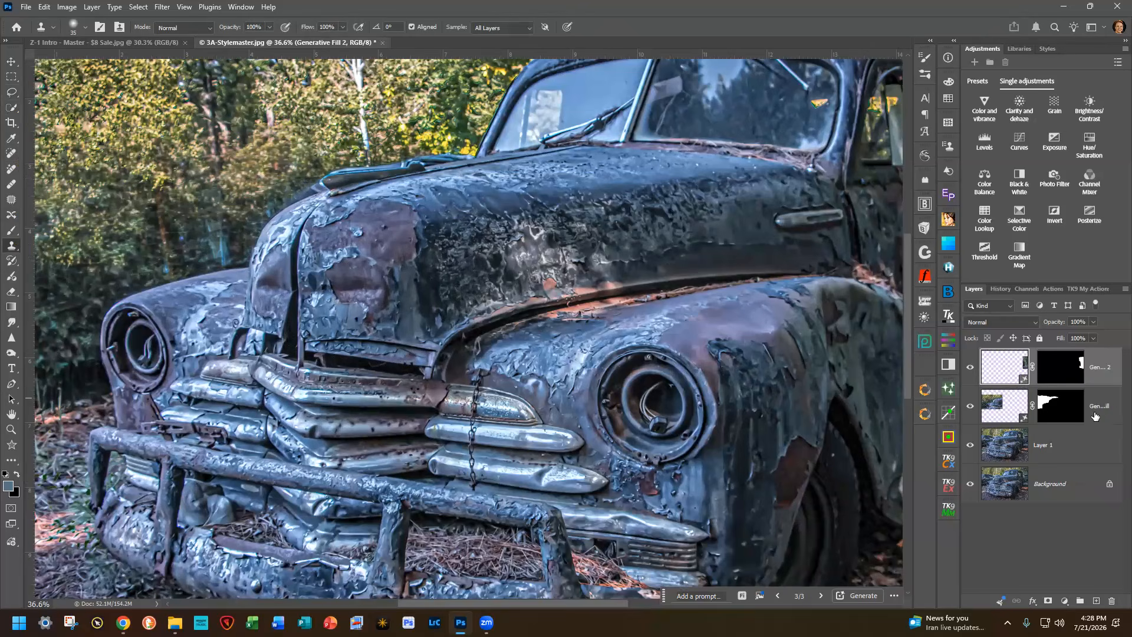
left_click(1073, 447)
left_click(1105, 364)
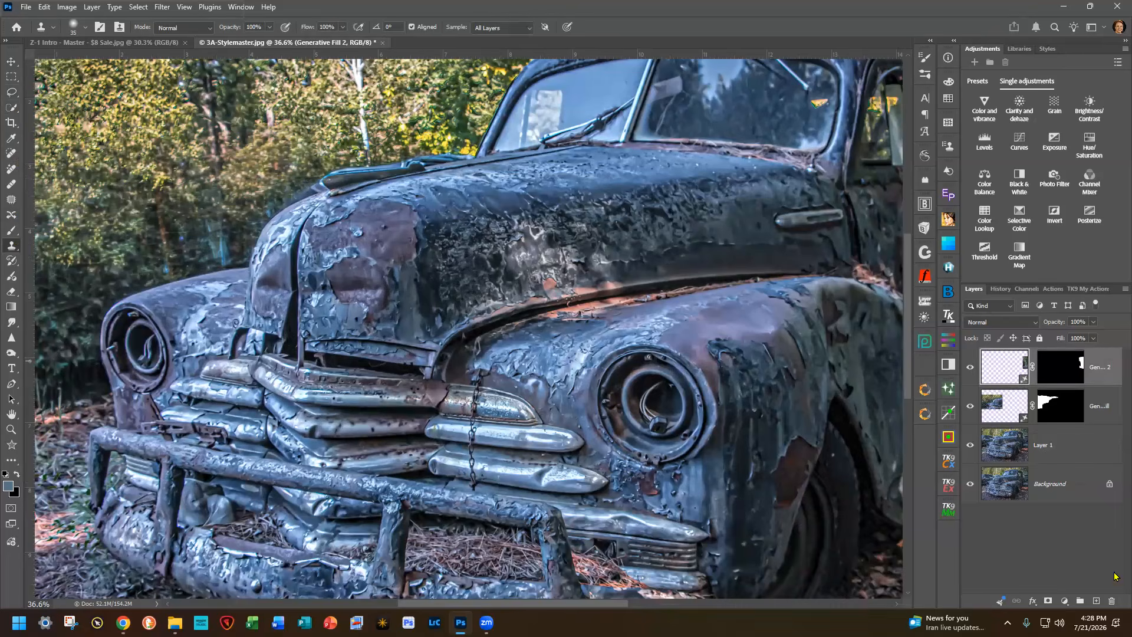
left_click(1095, 600)
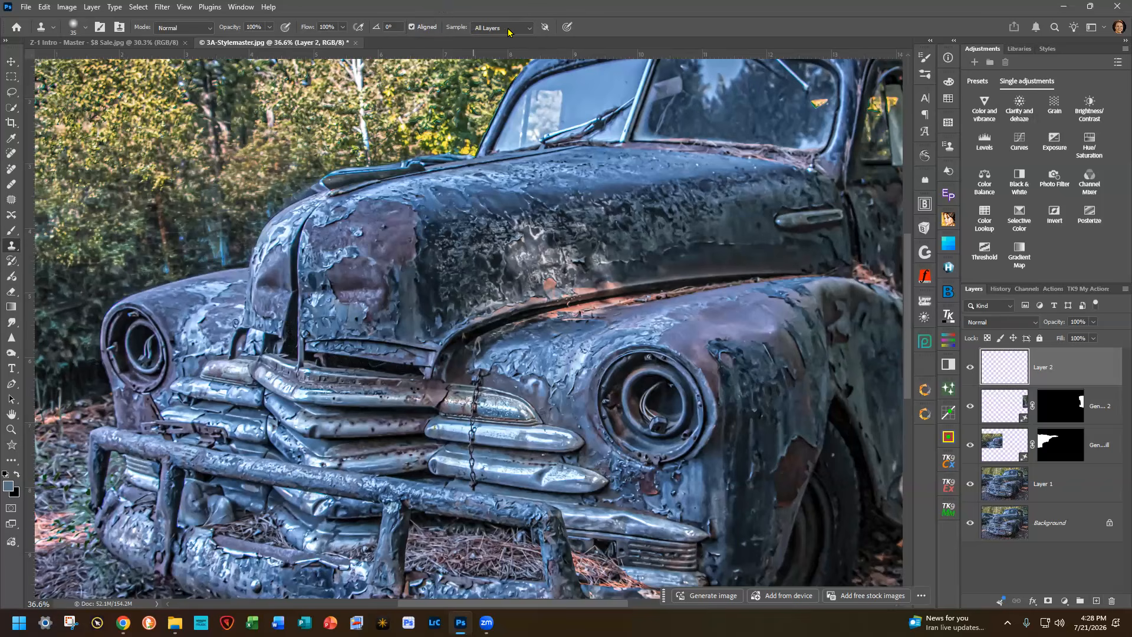
left_click(315, 188)
left_click_drag(315, 188, 298, 192)
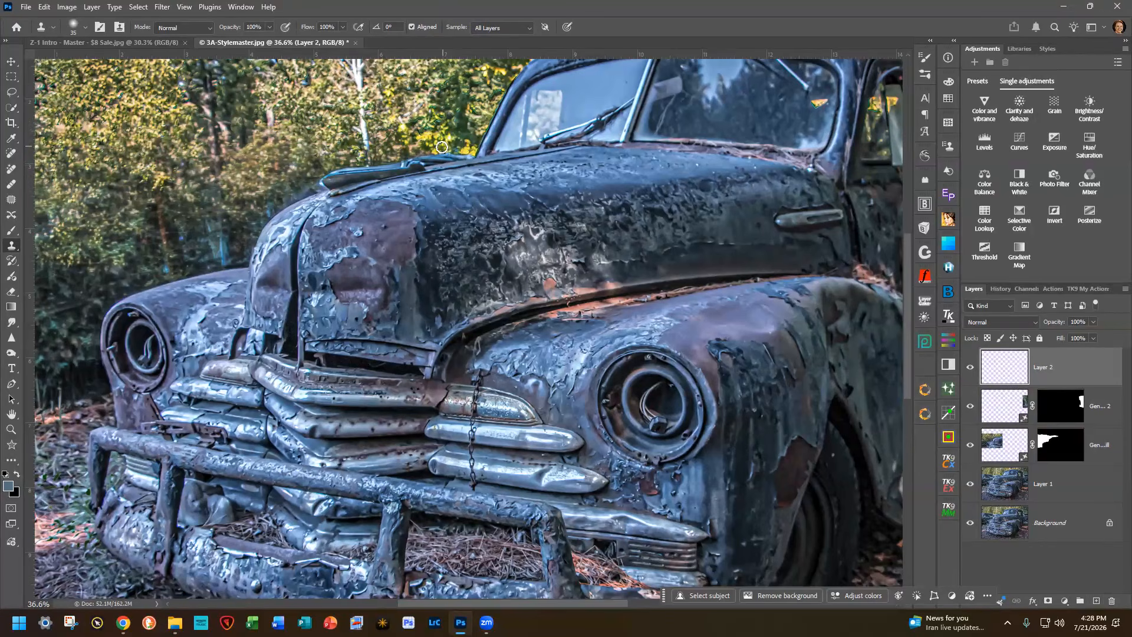
- Rename the retouching layer as healing
scroll(808, 399, "down", 3)
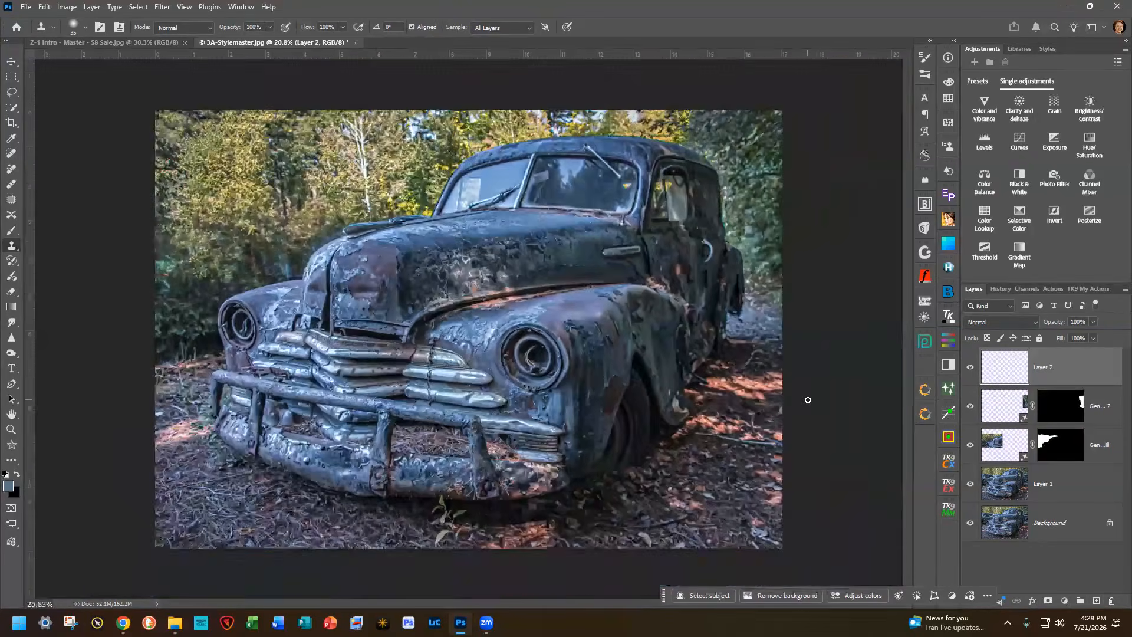
scroll(804, 399, "up", 1)
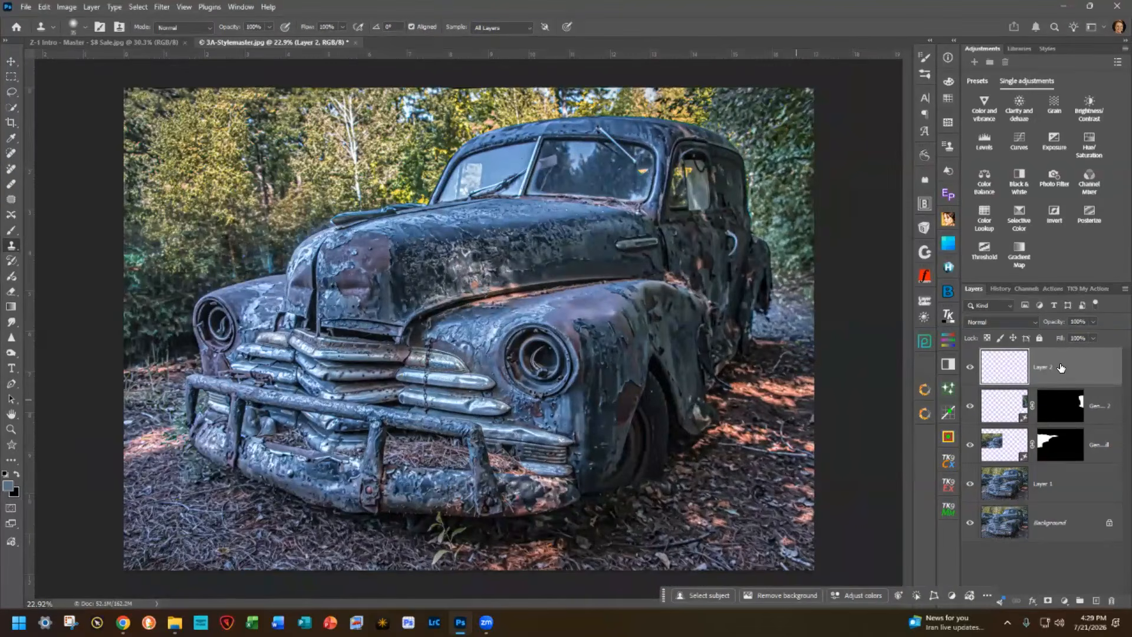
double_click(1041, 372)
type("Healing")
key("Return")
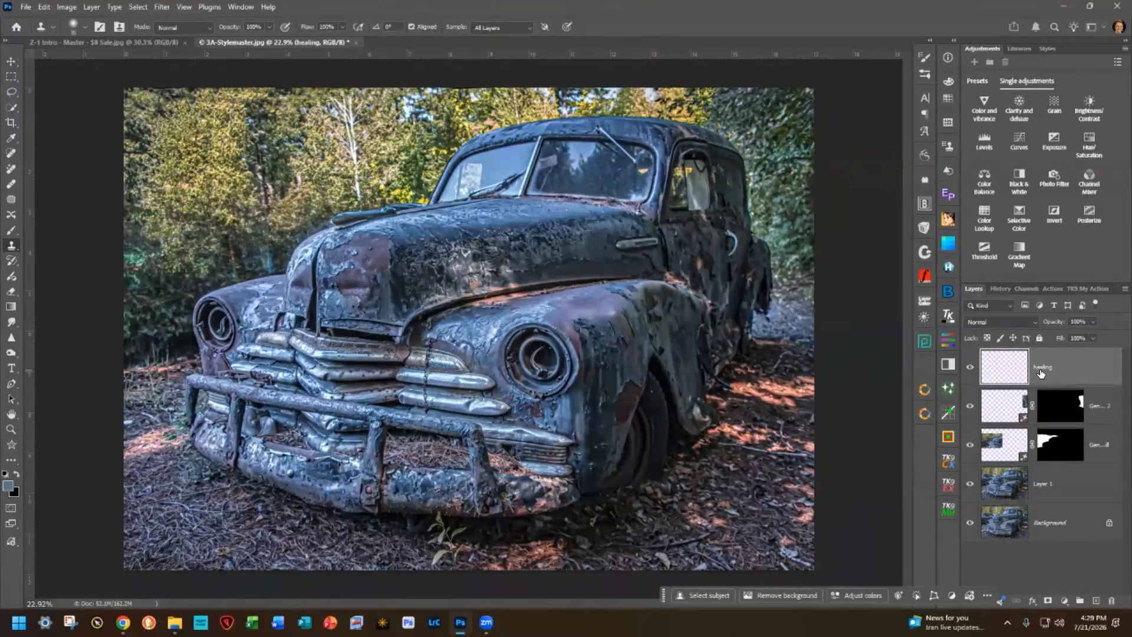
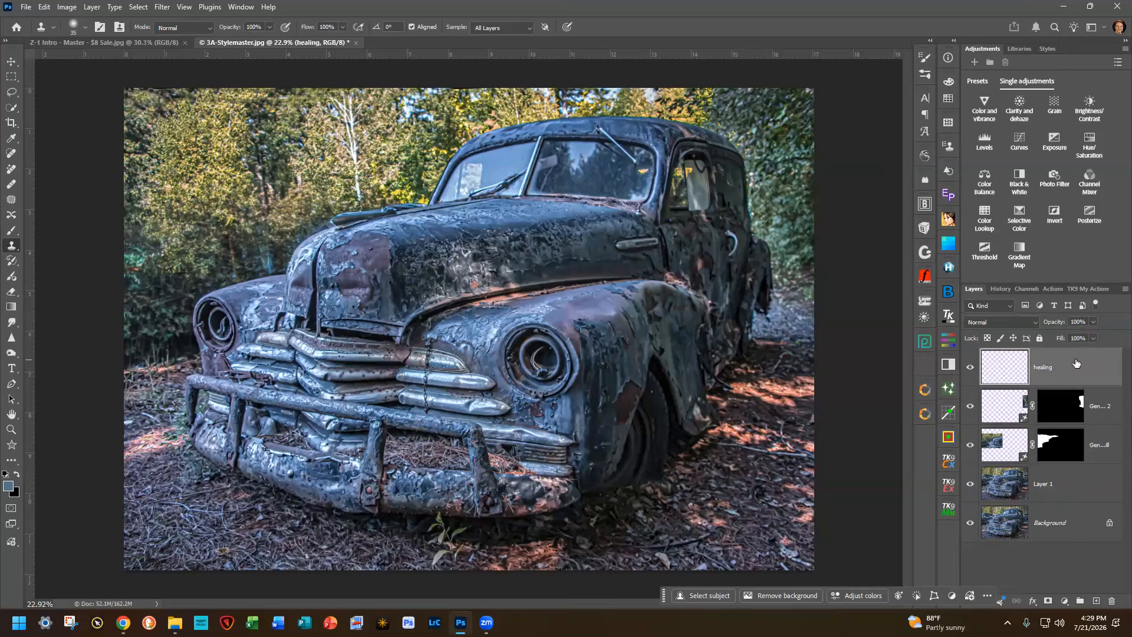
- Stamp all visible layers into a new top layer and name it Merged
key("ctrl+alt+shift+e")
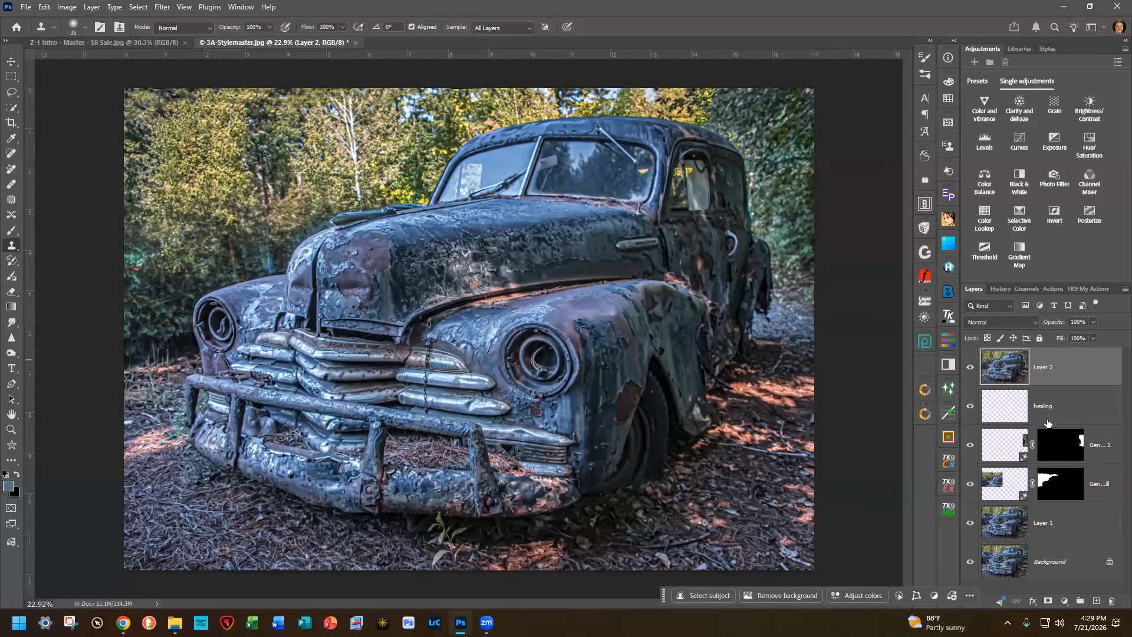
double_click(1043, 367)
type("Merged")
key("Return")
- Select the old car on the Merged layer with Select Subject and copy it to its own layer
left_click(11, 108)
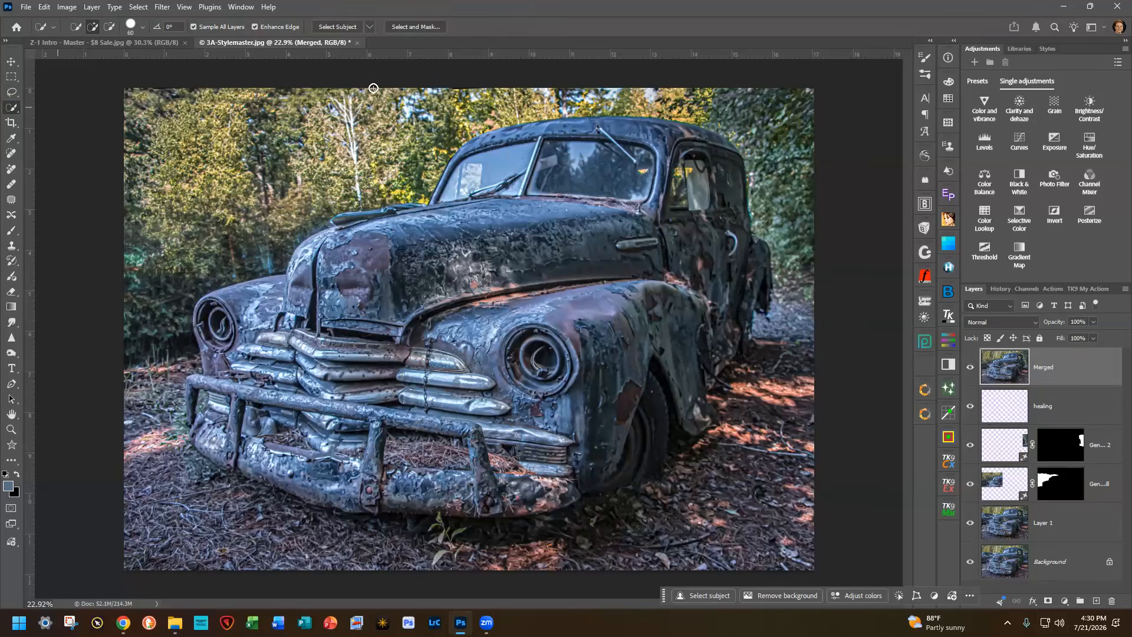
left_click(341, 28)
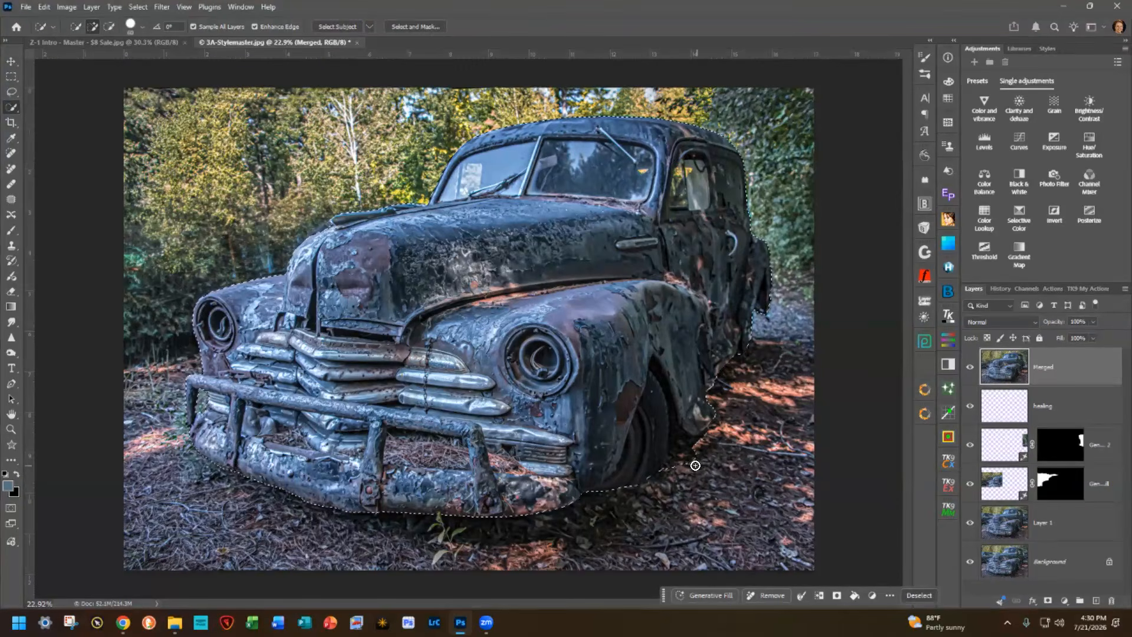
key("alt")
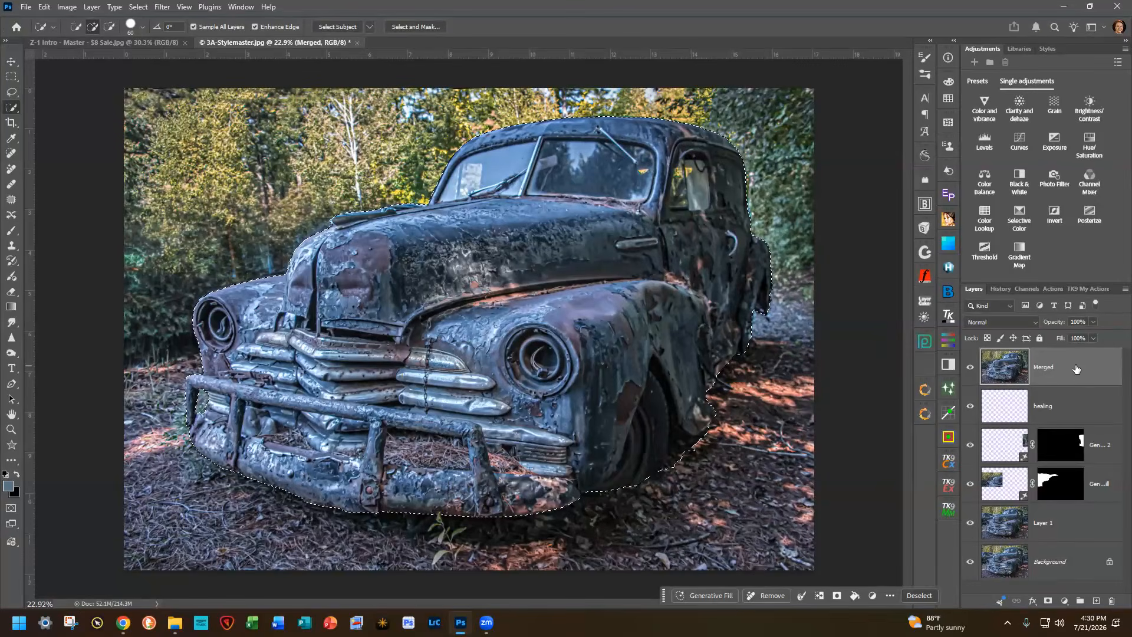
key("ctrl+j")
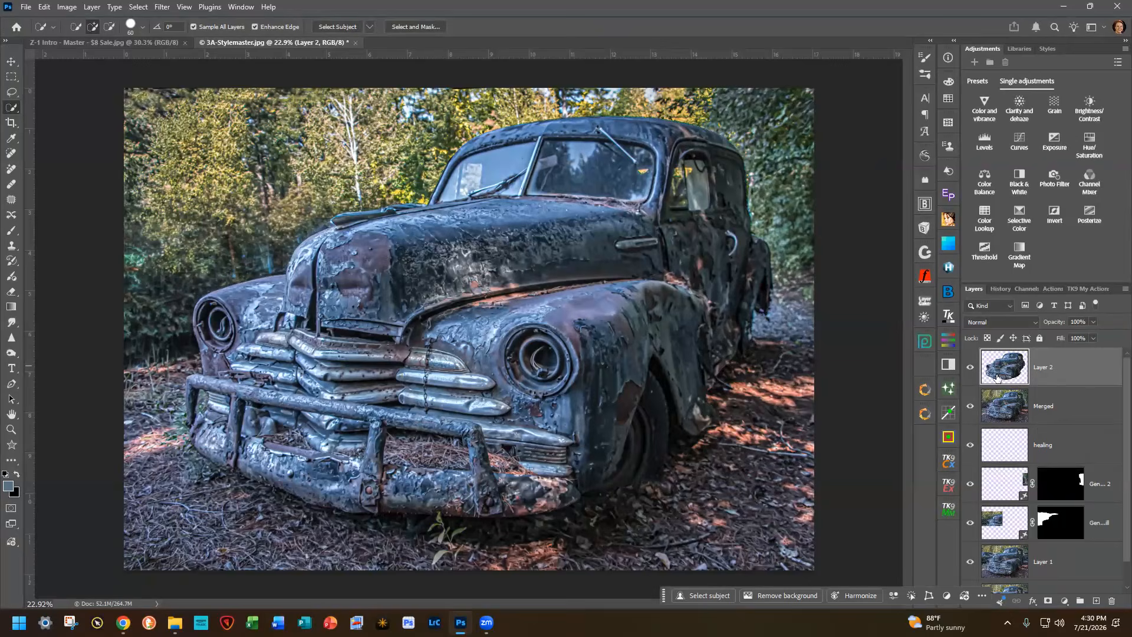
- Add a Brightness/Contrast adjustment directly above the Merged layer, set Brightness to -45 and compare the image with and without it
left_click(1064, 413)
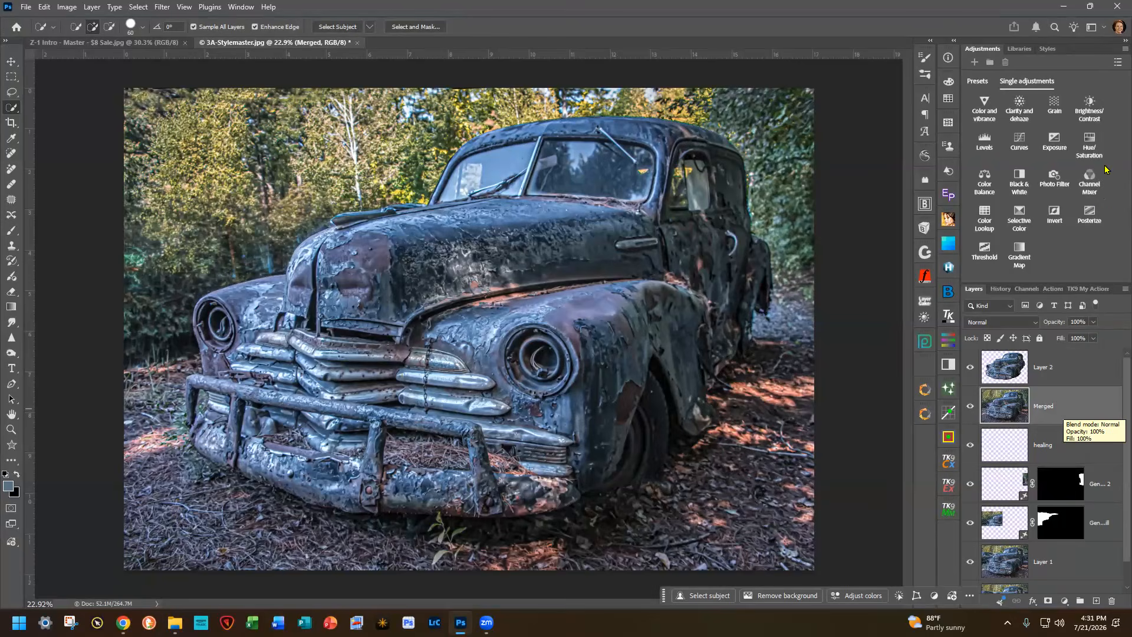
left_click(1088, 103)
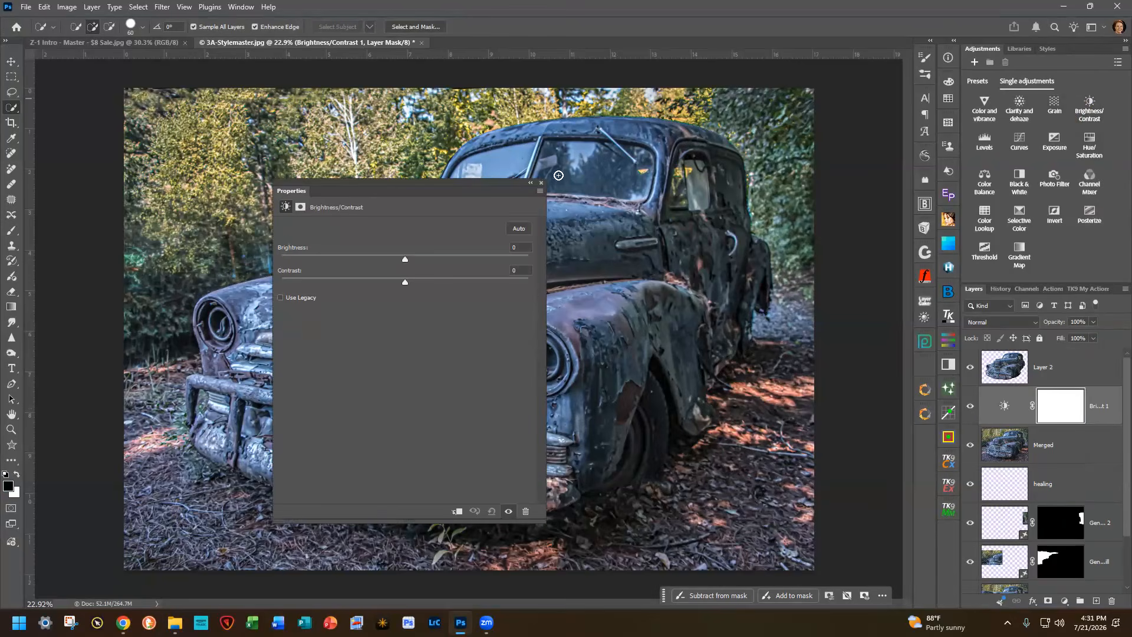
left_click_drag(429, 186, 821, 256)
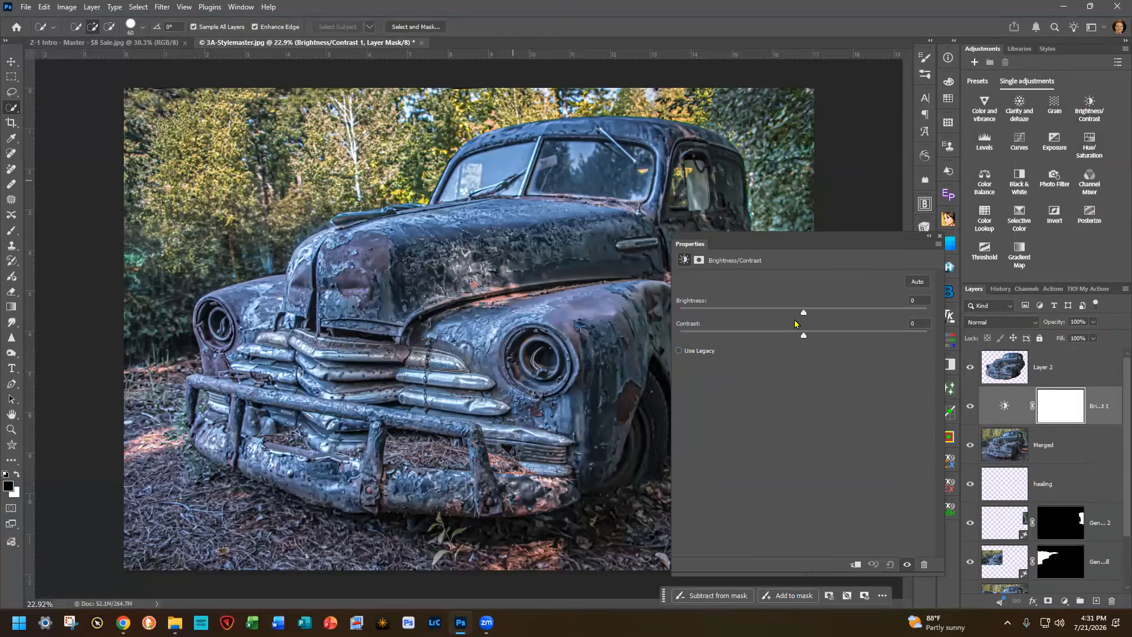
left_click_drag(804, 318, 766, 319)
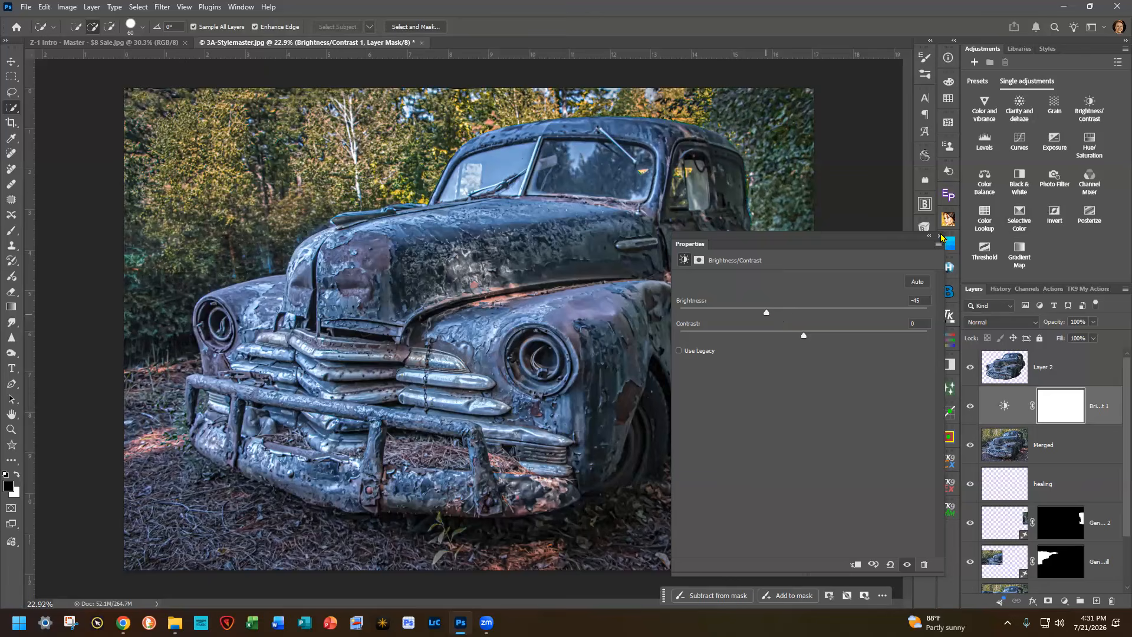
left_click(968, 407)
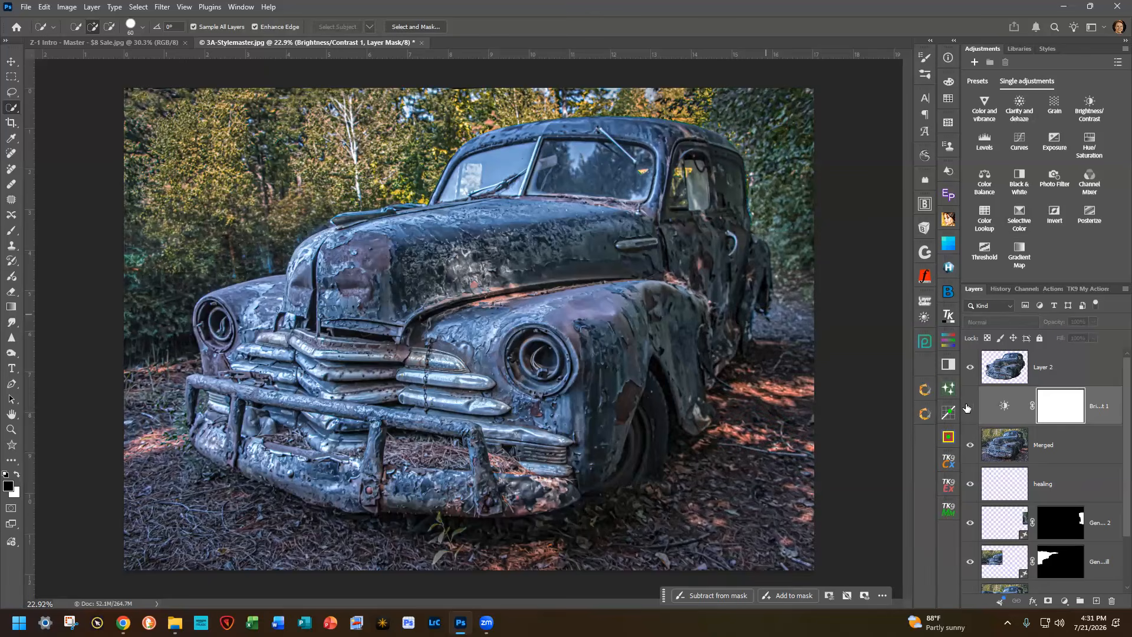
left_click(965, 408)
- Add a Brightness/Contrast adjustment above the car cutout layer, clip it to that layer and set Brightness to 10
left_click(1092, 370)
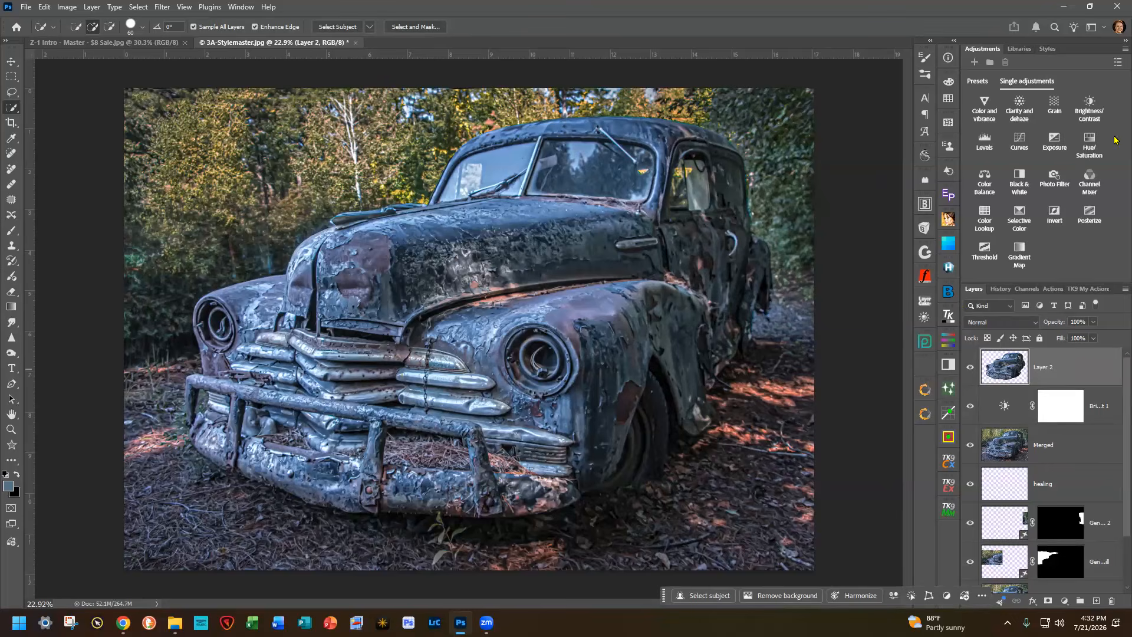
left_click(1088, 109)
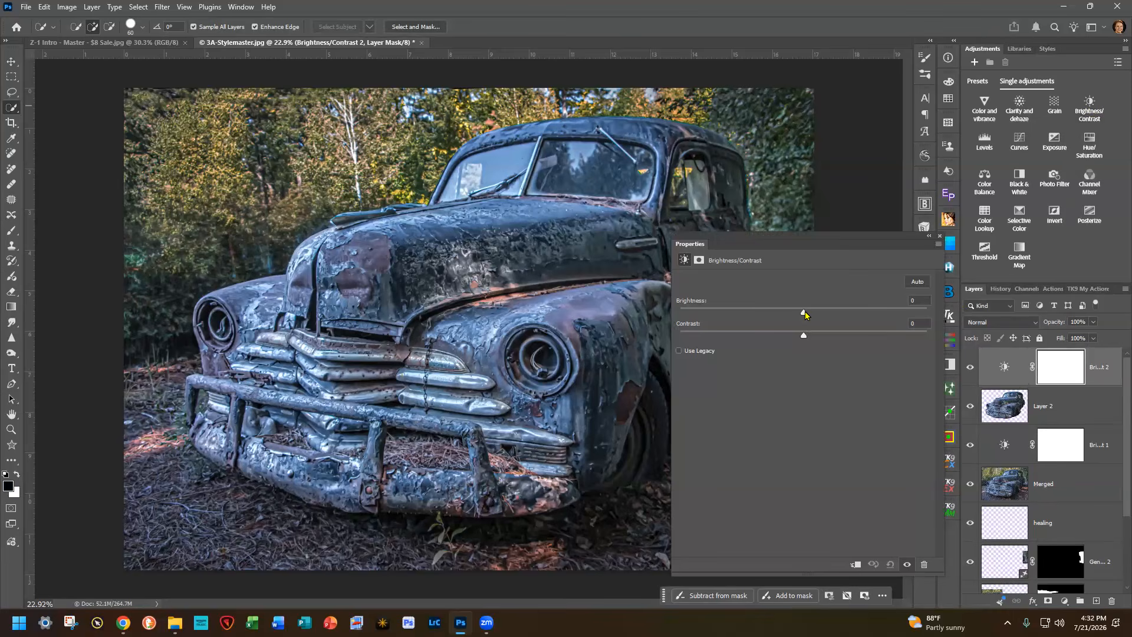
mouse_move(805, 313)
left_mouse_down()
mouse_move(873, 314)
mouse_move(782, 312)
mouse_move(852, 312)
mouse_move(800, 312)
left_mouse_up()
left_click(1067, 382, "alt")
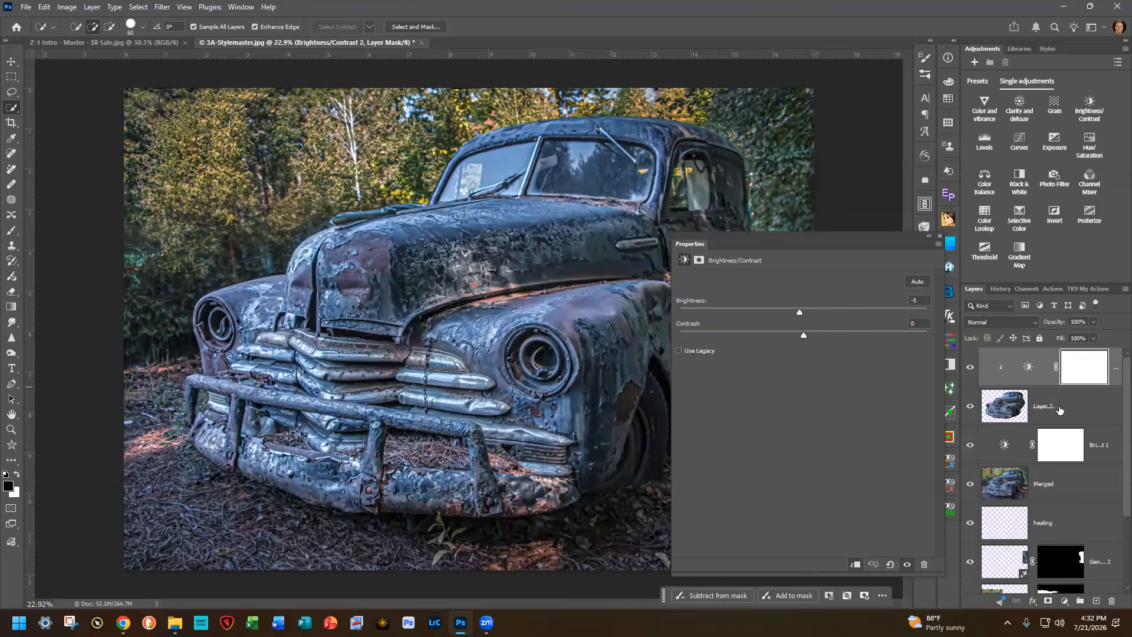
mouse_move(799, 315)
left_mouse_down()
mouse_move(867, 312)
mouse_move(811, 312)
left_mouse_up()
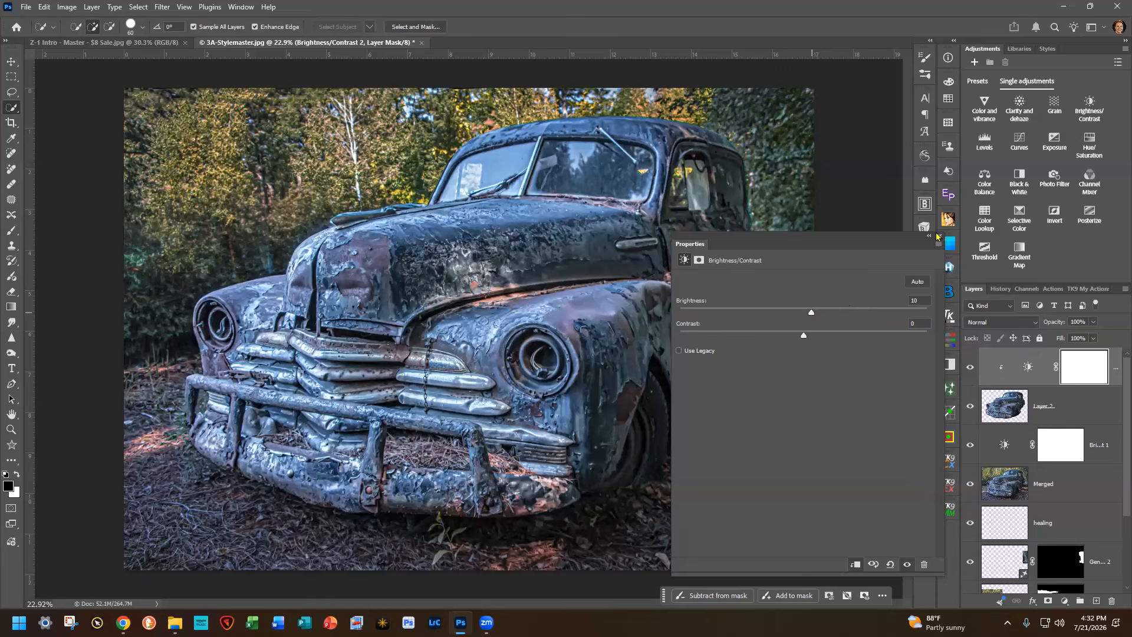
left_click(939, 238)
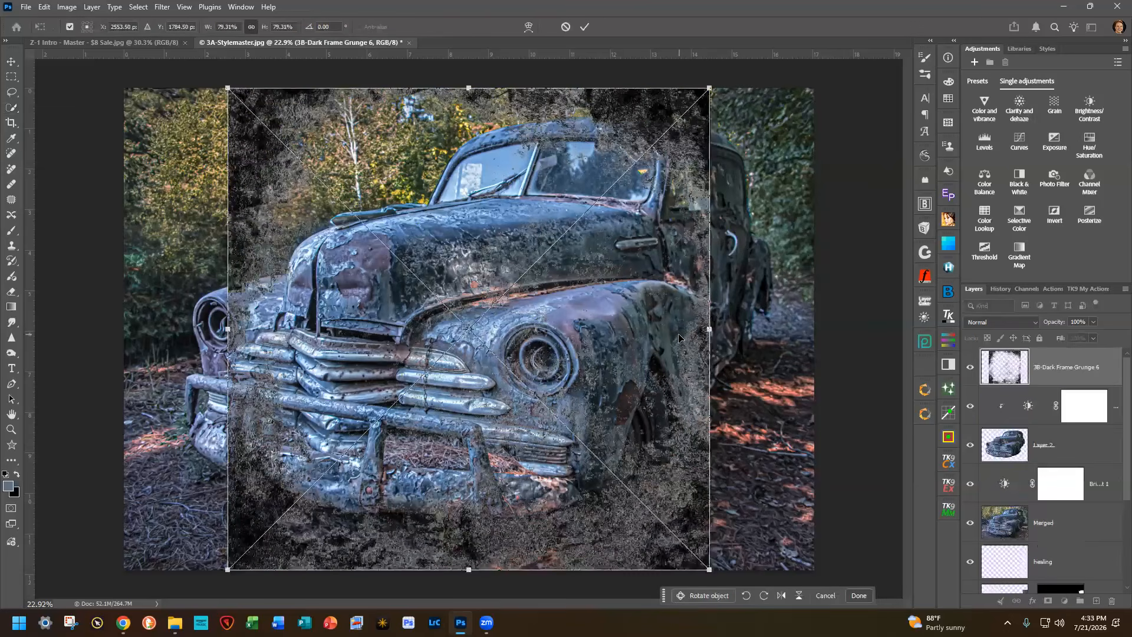
- Cancel the pending texture placement and place 3B-Dark Frame Grunge 6.png again as an embedded file above the clipped Brightness/Contrast adjustment
left_click(564, 28)
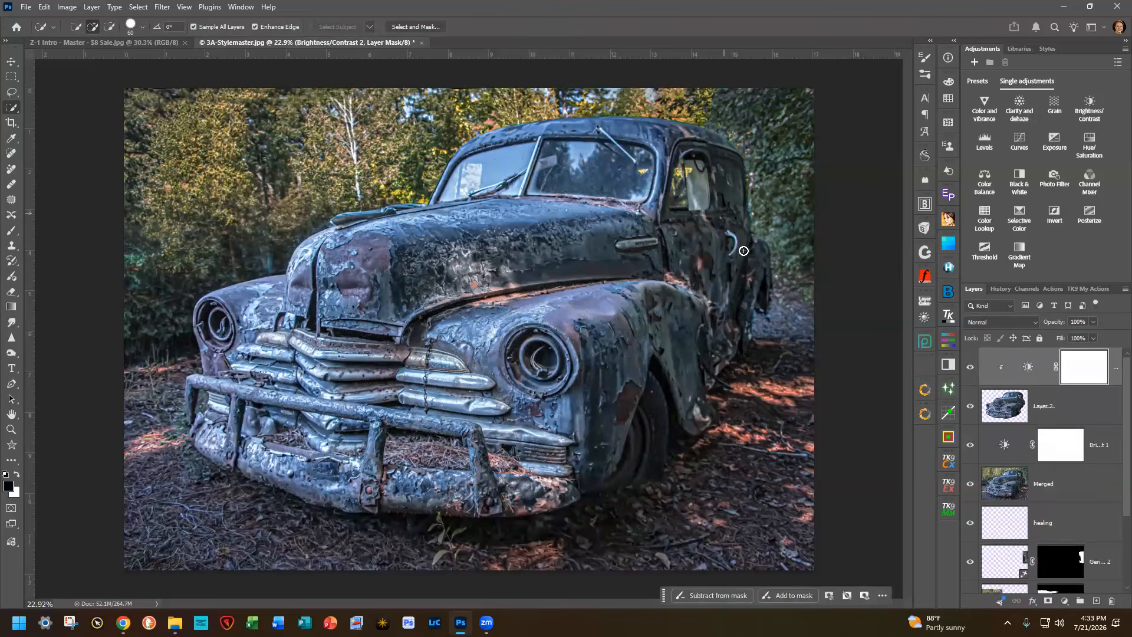
left_click(45, 7)
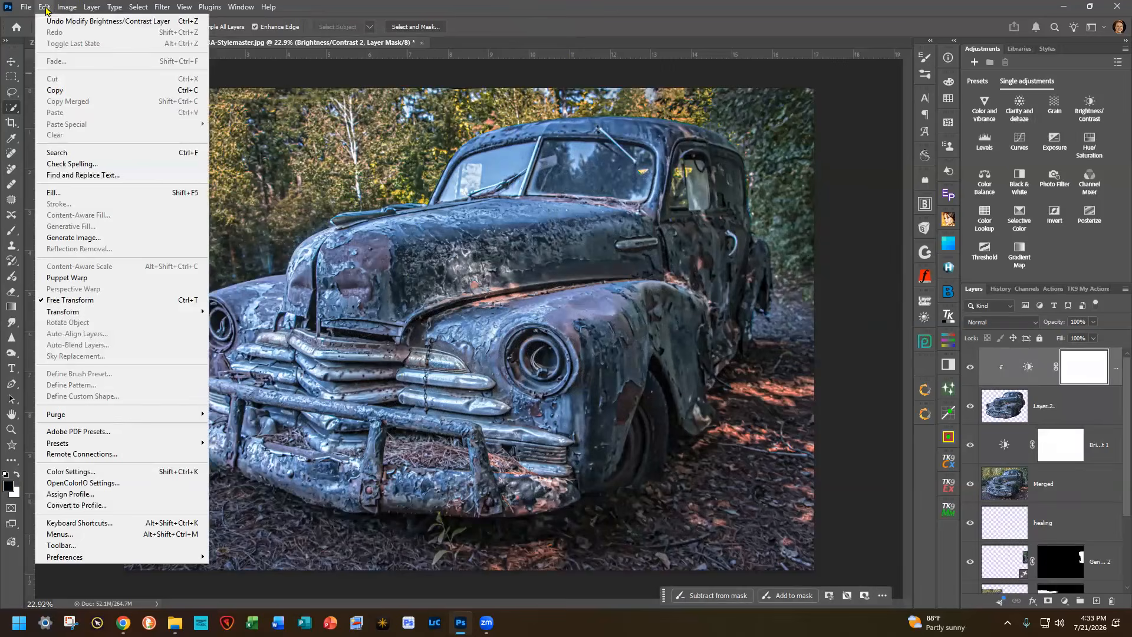
left_click(24, 8)
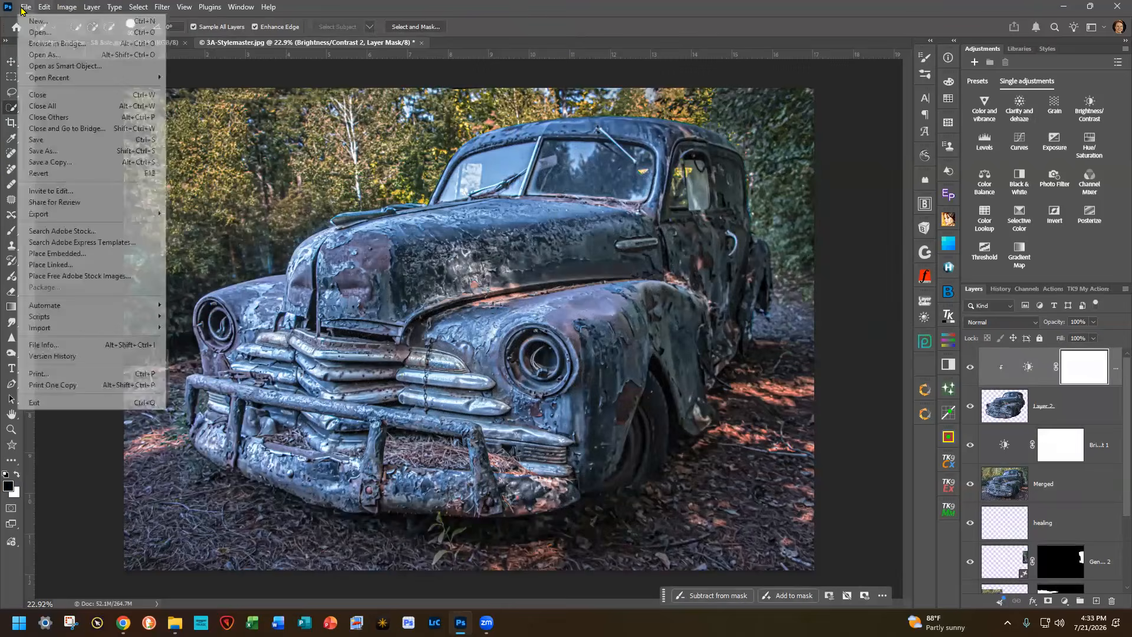
left_click(79, 255)
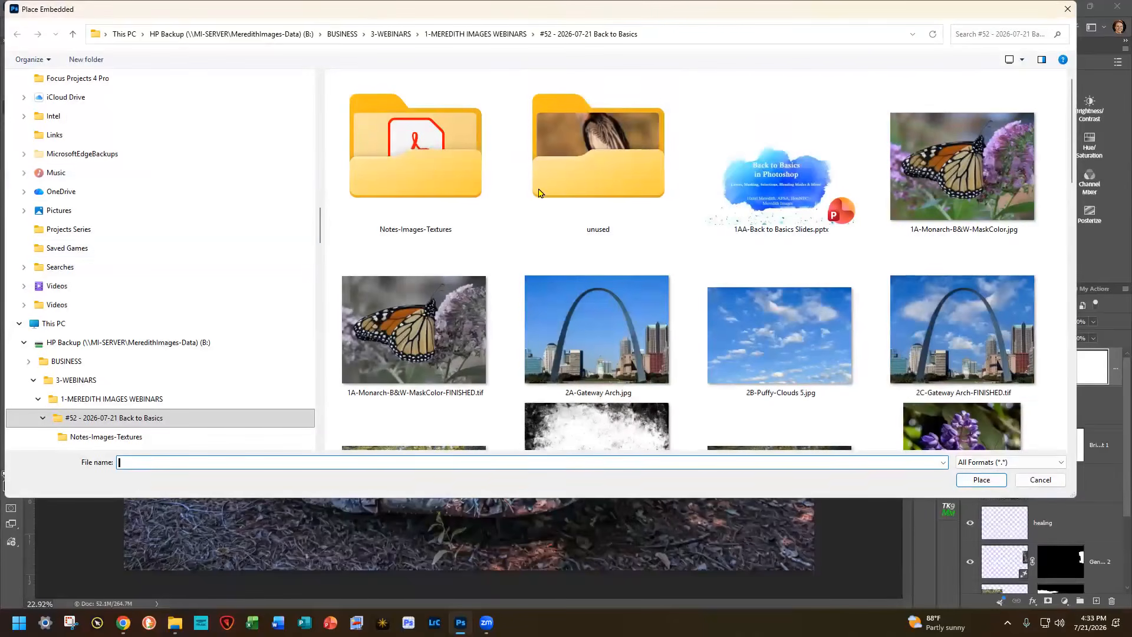
scroll(733, 291, "down", 4)
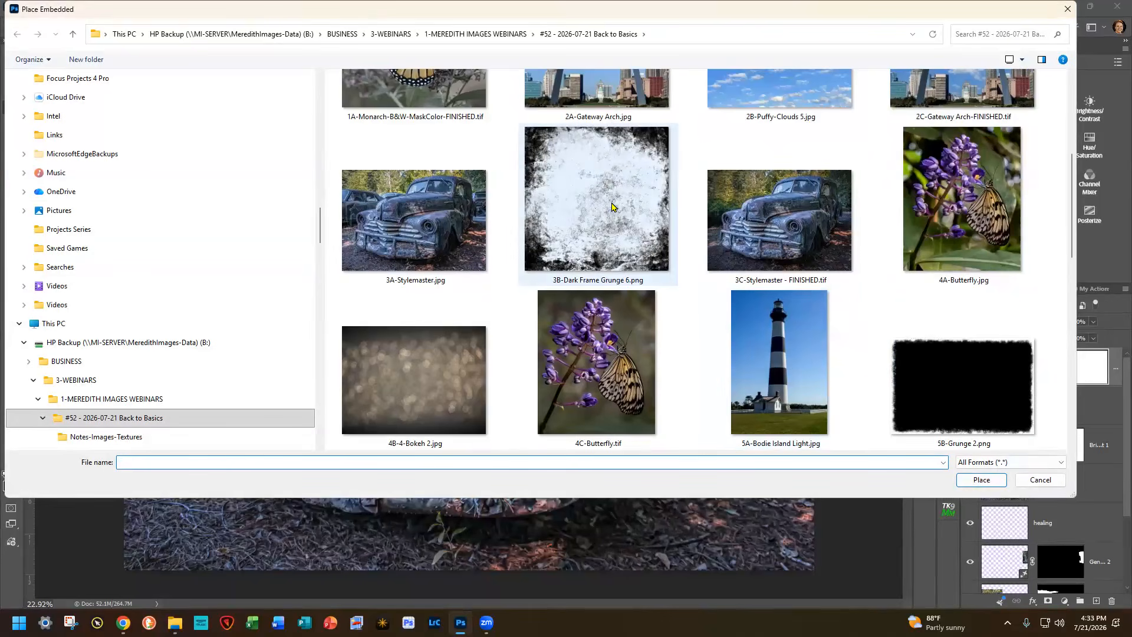
double_click(610, 203)
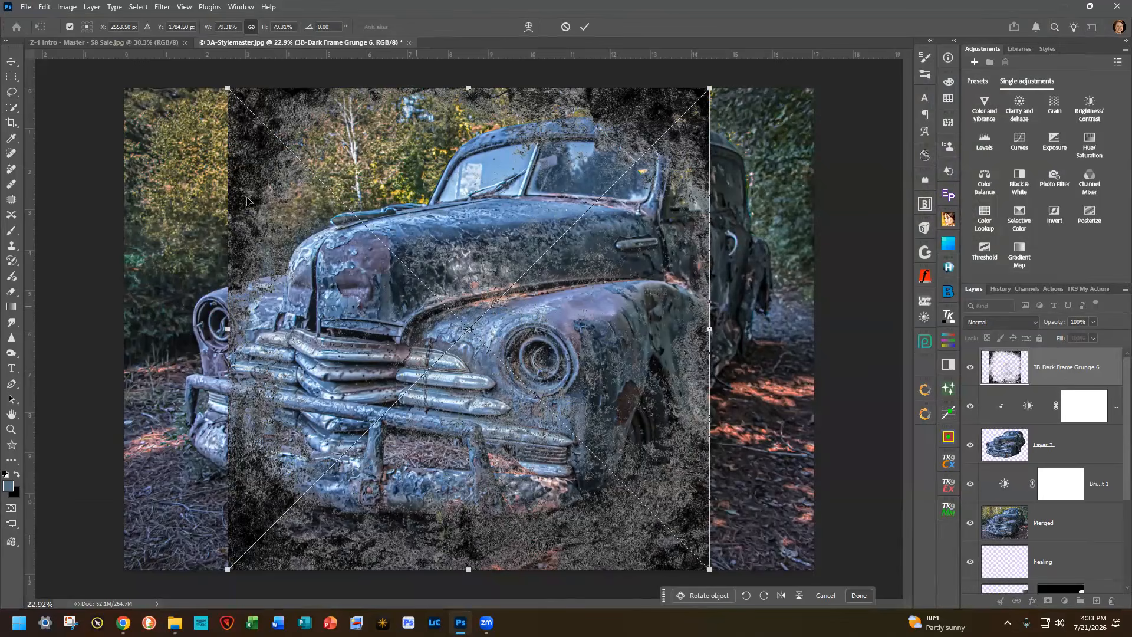
- Align the grunge texture with the photo's left edge, stretch only its width to the right edge, and commit the transform
left_click_drag(249, 158, 116, 159)
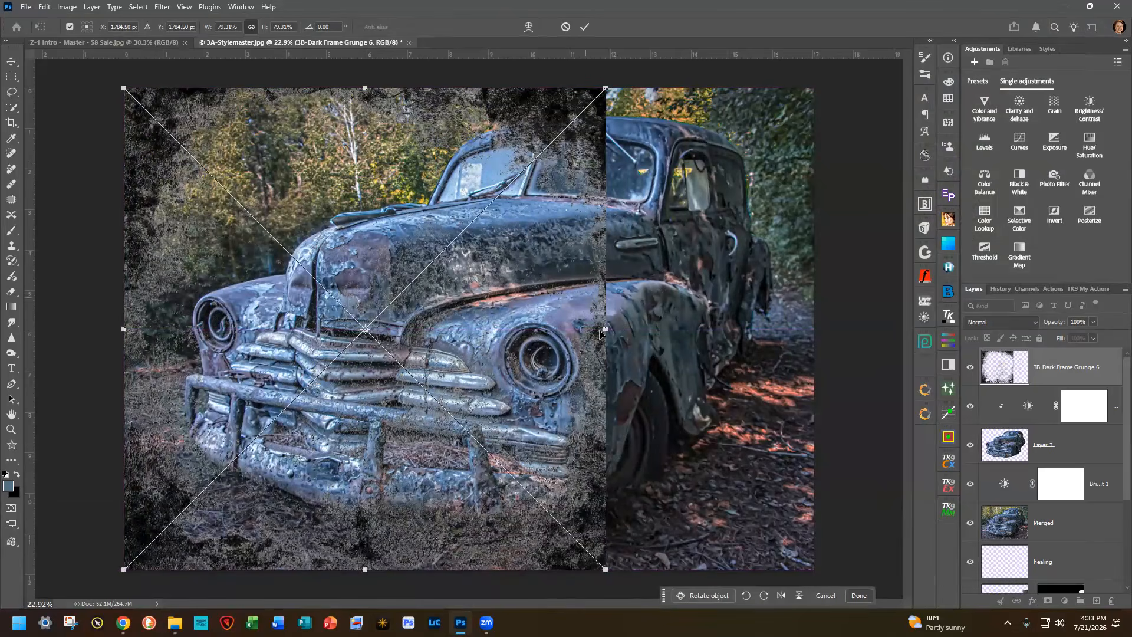
left_click_drag(605, 328, 814, 329)
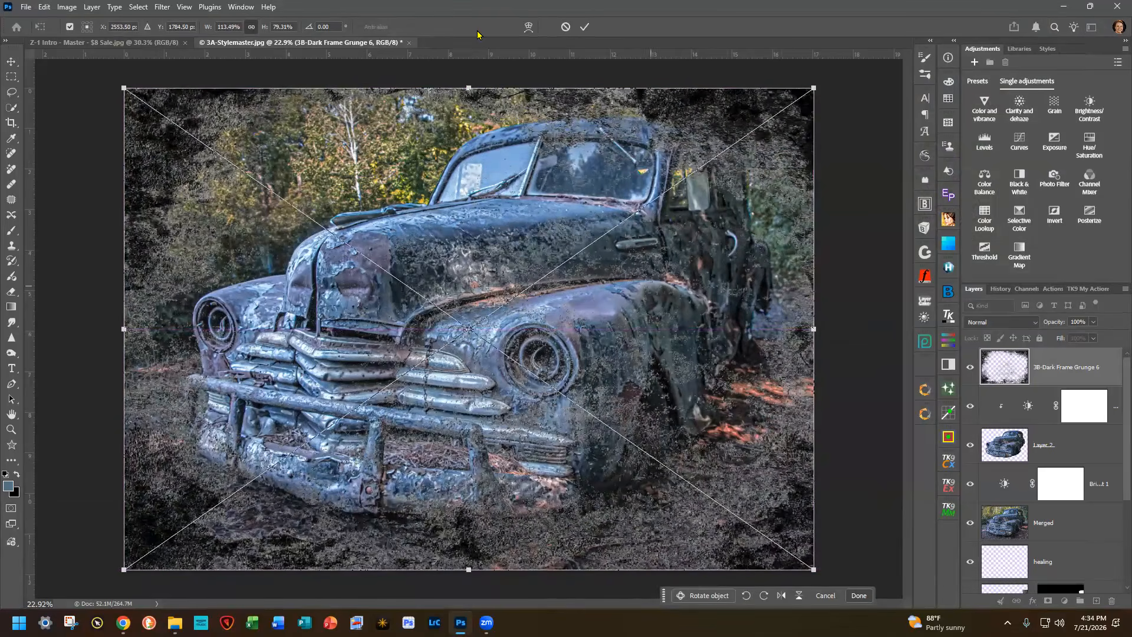
left_click(585, 28)
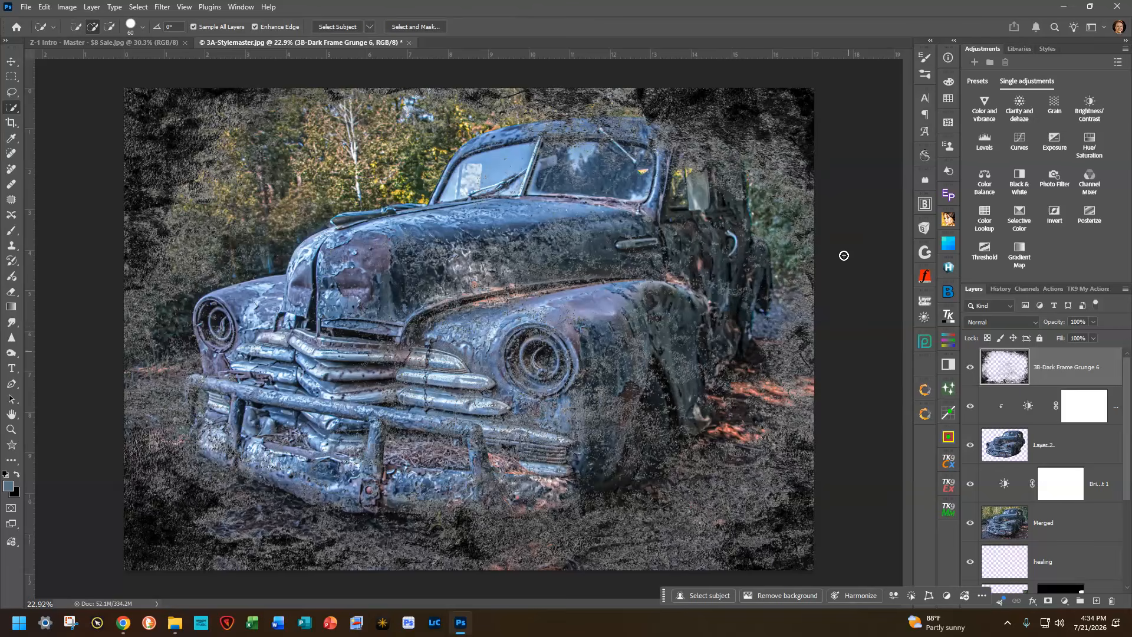
- Set the 3B-Dark Frame Grunge 6 layer's blend mode to Multiply and its opacity to 34%
left_click(997, 324)
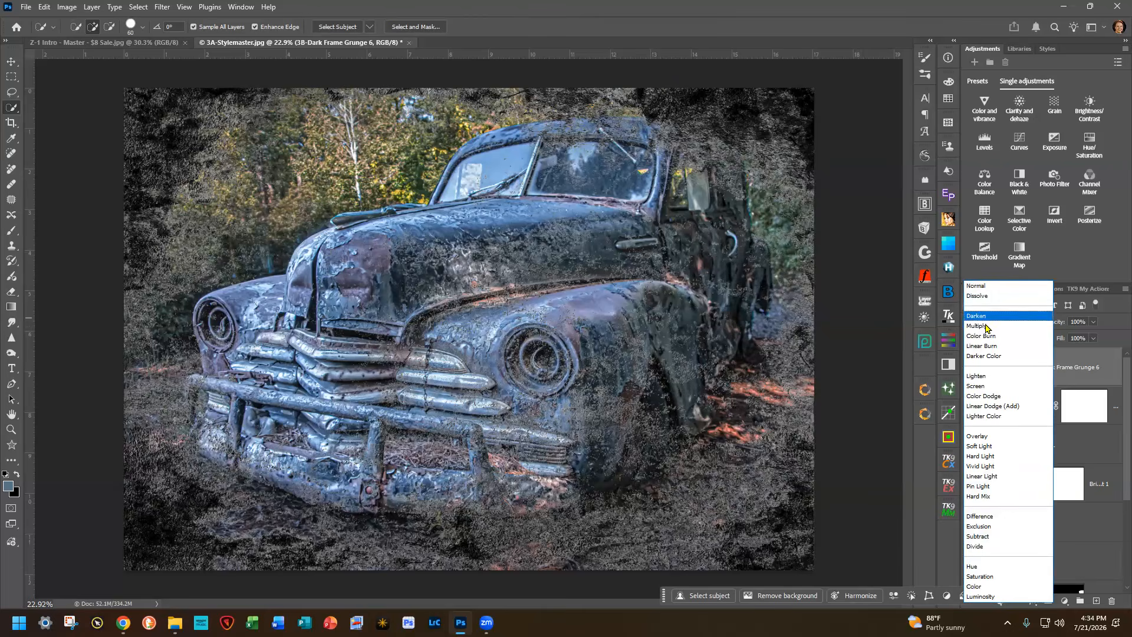
left_click(987, 328)
left_click(1094, 321)
left_click_drag(1091, 336, 1058, 334)
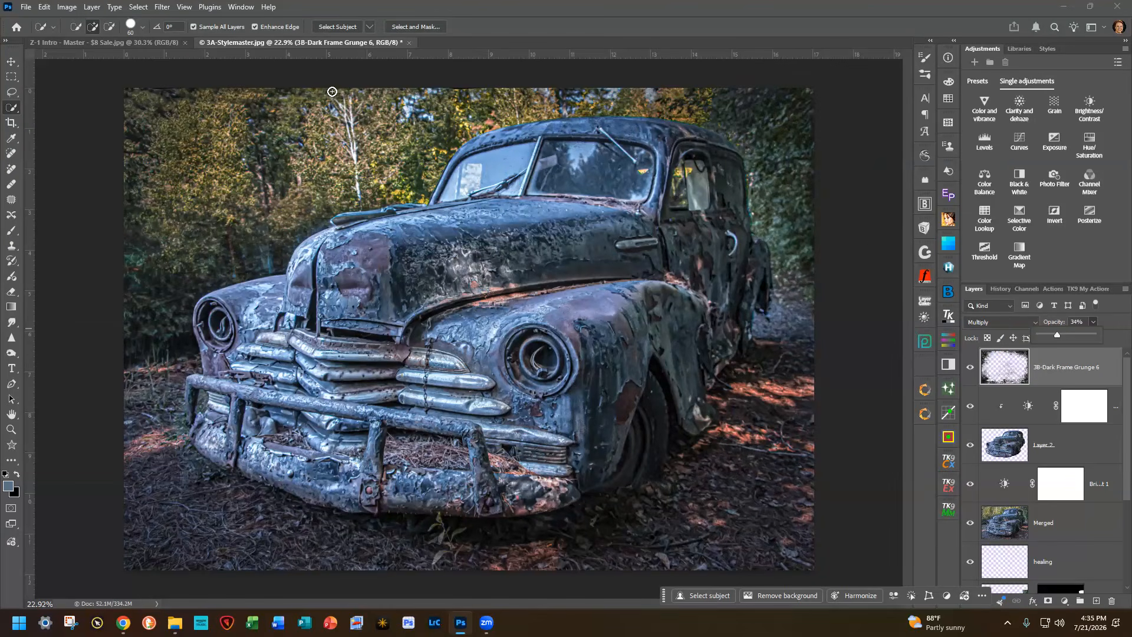
- Close the 3A-Stylemaster.jpg document
left_click(409, 43)
left_click(549, 235)
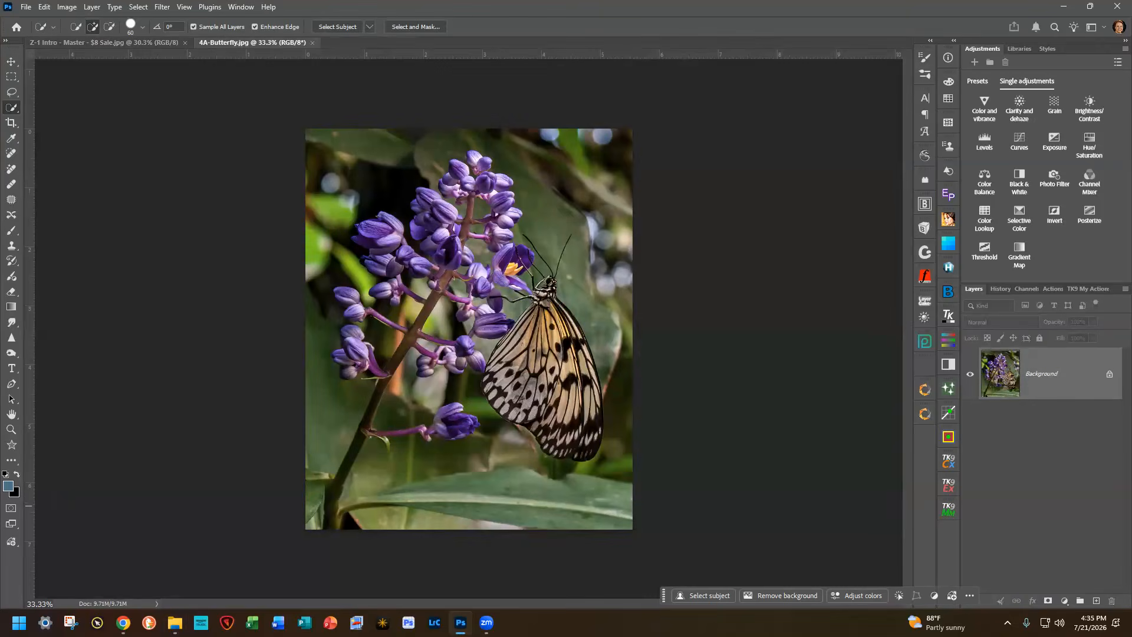
- Duplicate the Background layer of 4A-Butterfly.jpg, then use Select Subject to copy the flower and butterfly to their own layer
key("ctrl+0")
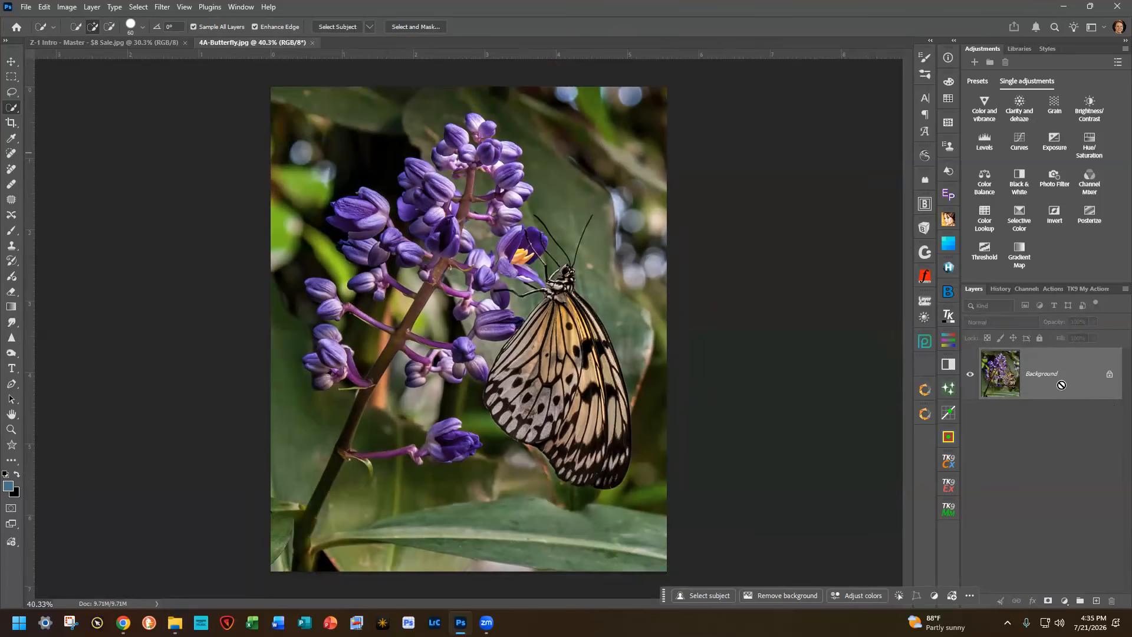
key("ctrl+j")
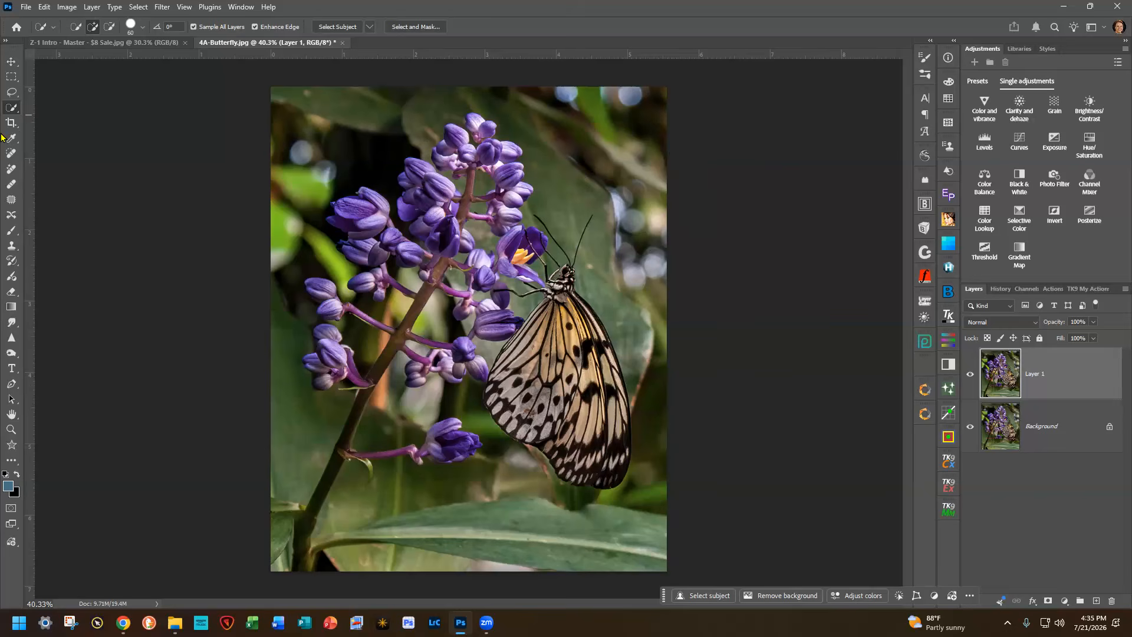
left_click(343, 28)
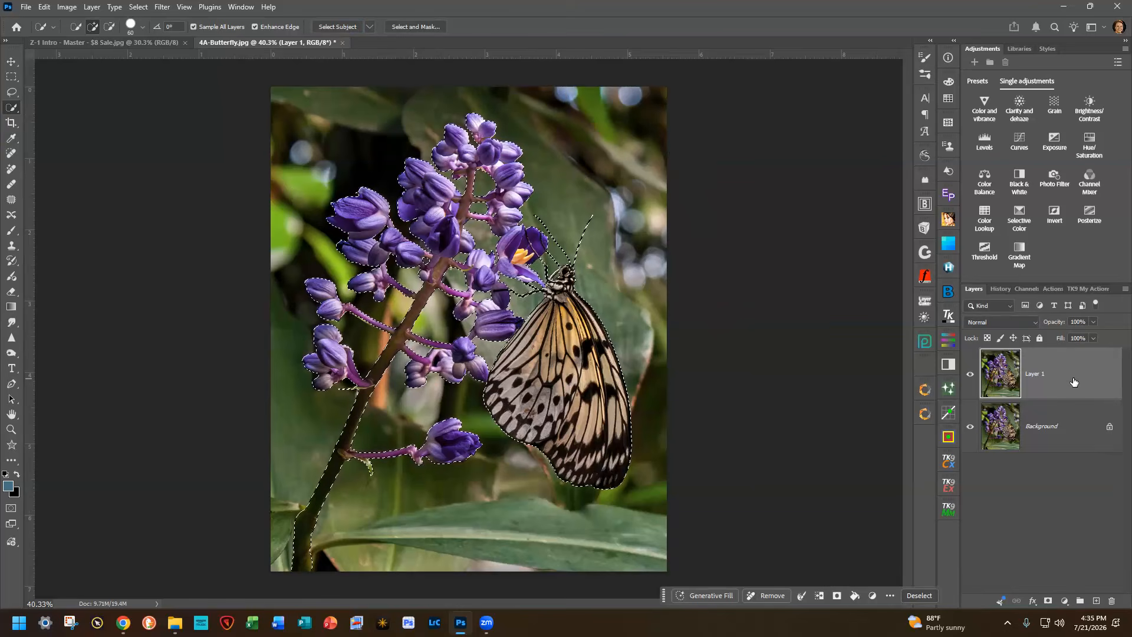
key("ctrl+j")
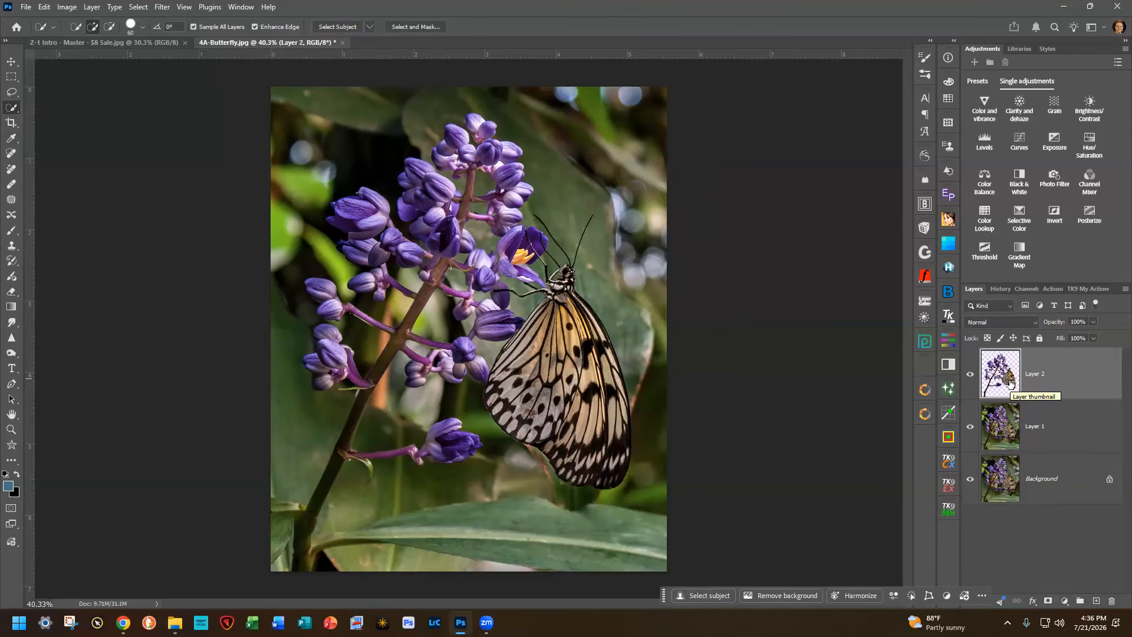
- Add a Brightness/Contrast adjustment directly above Layer 1 with Brightness -112 and Contrast 51
left_click(1030, 431)
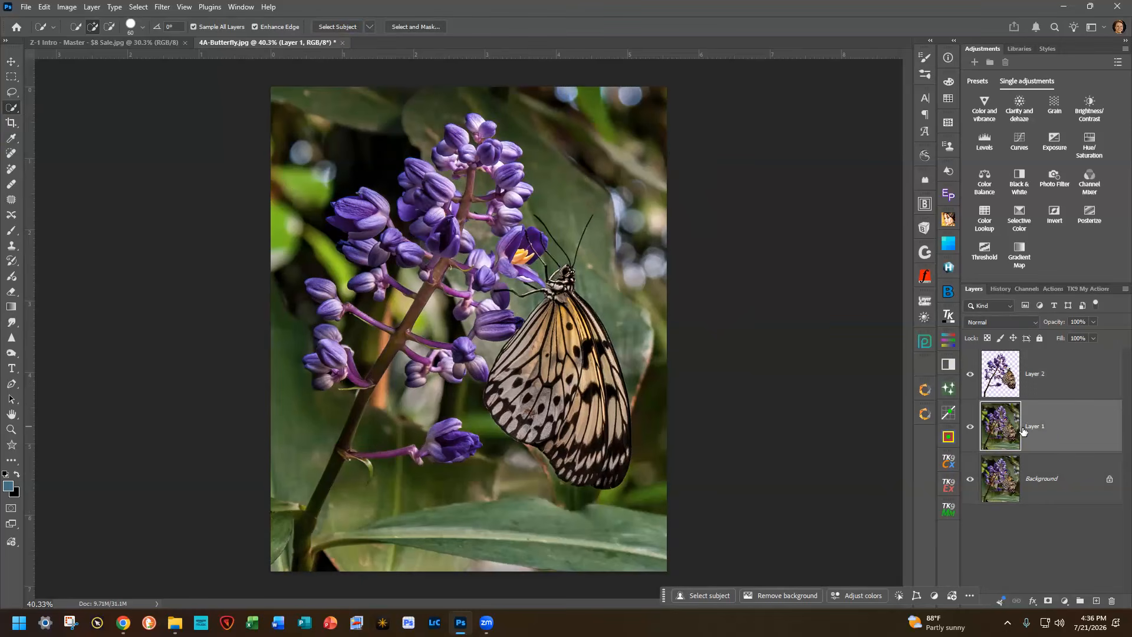
left_click(1097, 110)
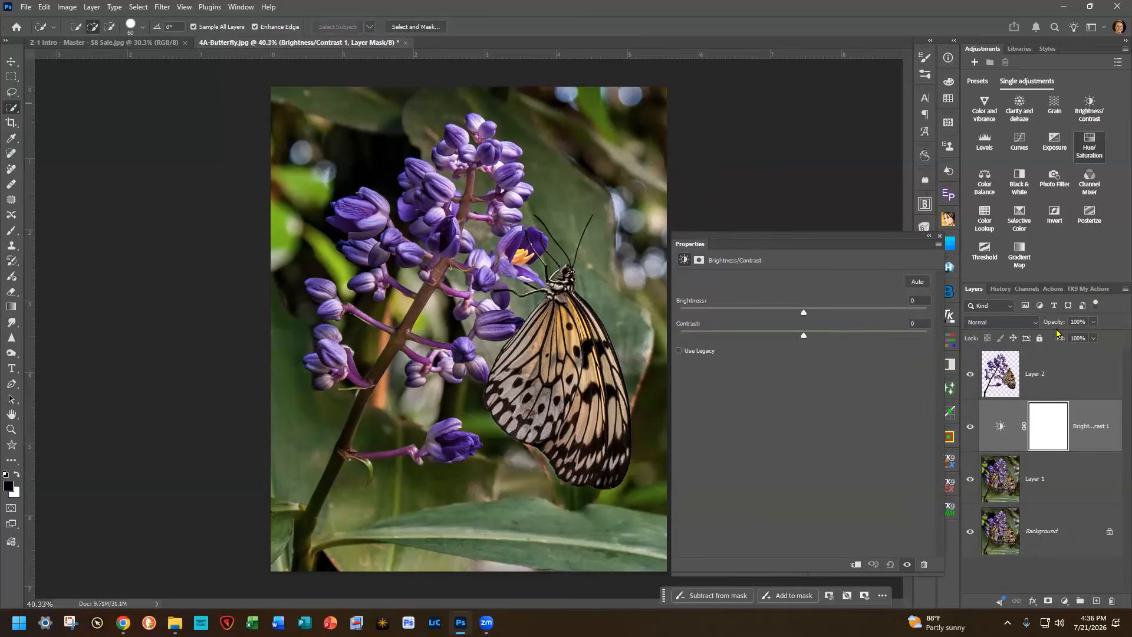
left_click_drag(811, 312, 711, 314)
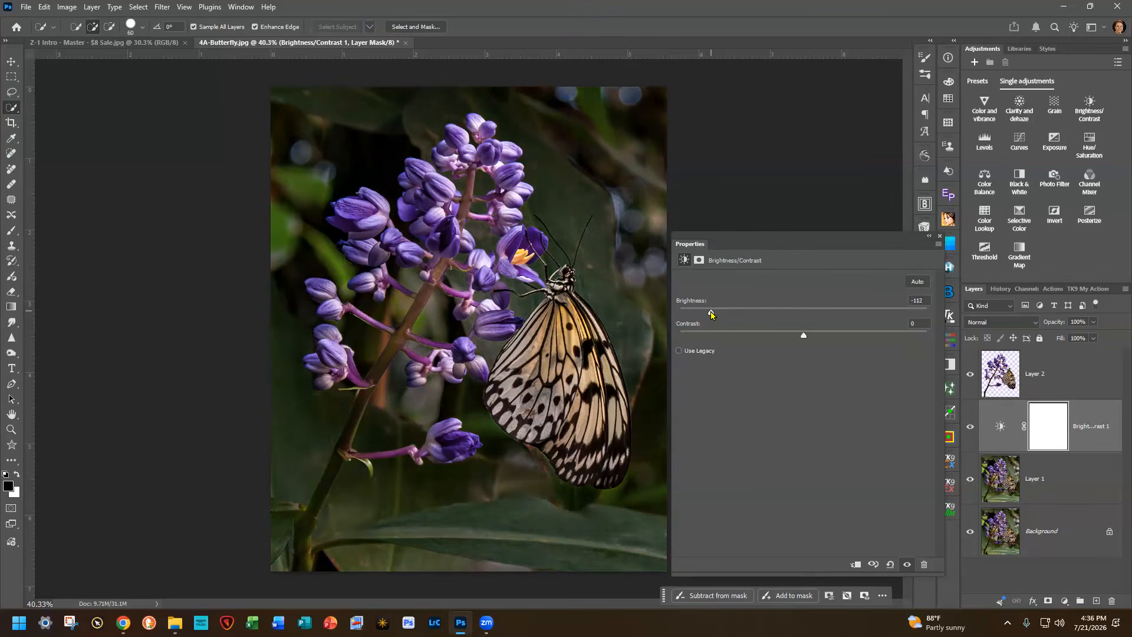
left_click_drag(802, 336, 866, 337)
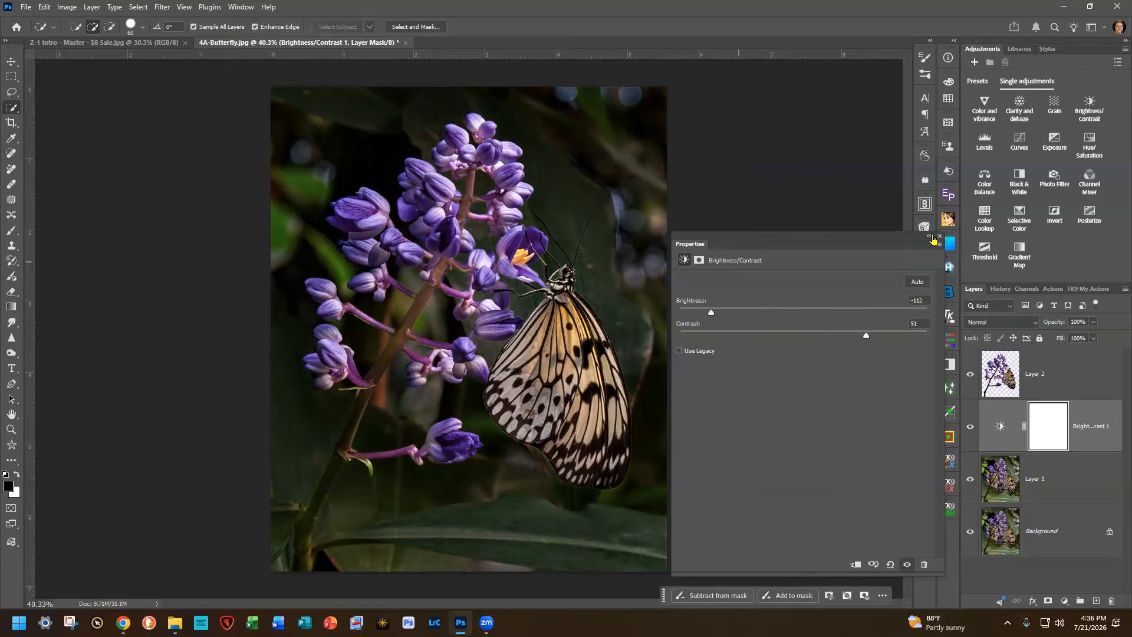
left_click(940, 239)
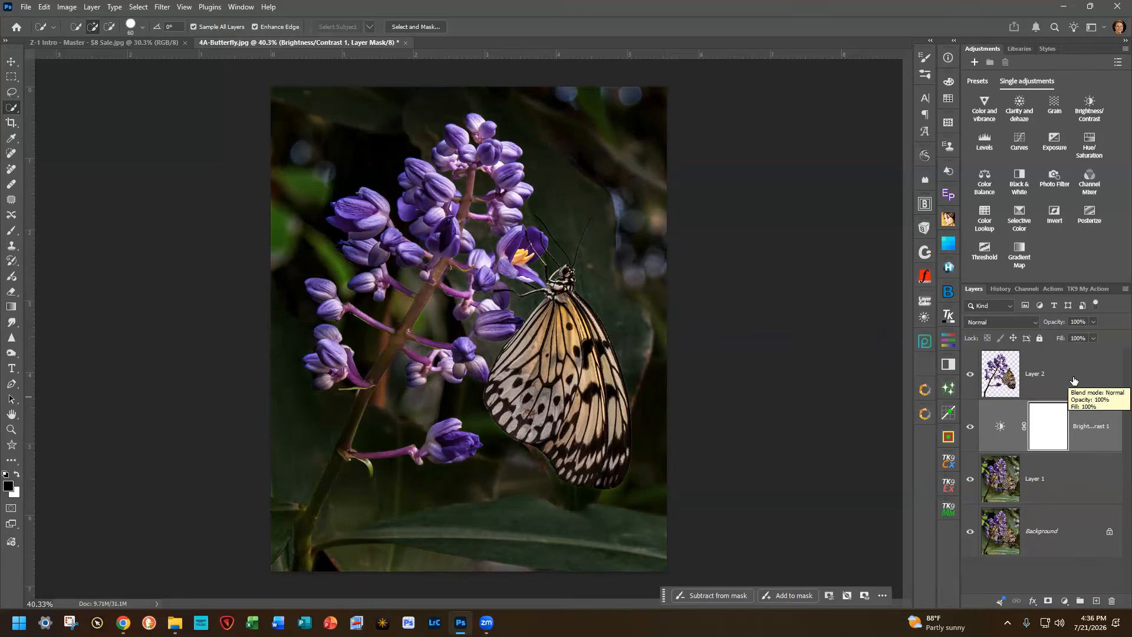
- Apply a Blur Gallery Field Blur of 50 px to Layer 1
left_click(1071, 476)
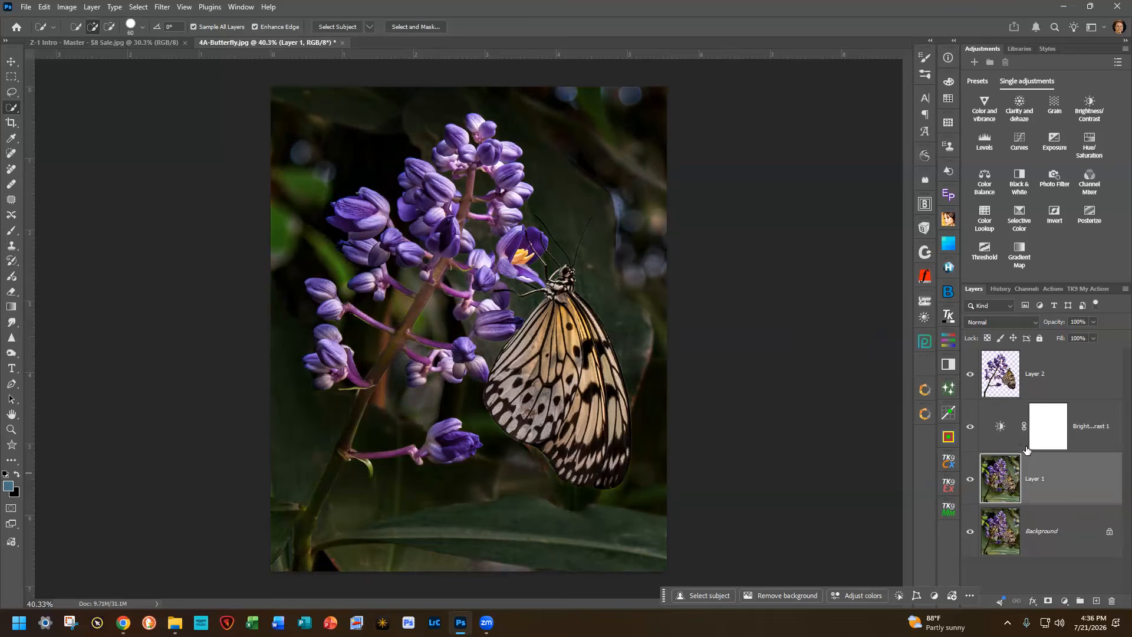
left_click(163, 8)
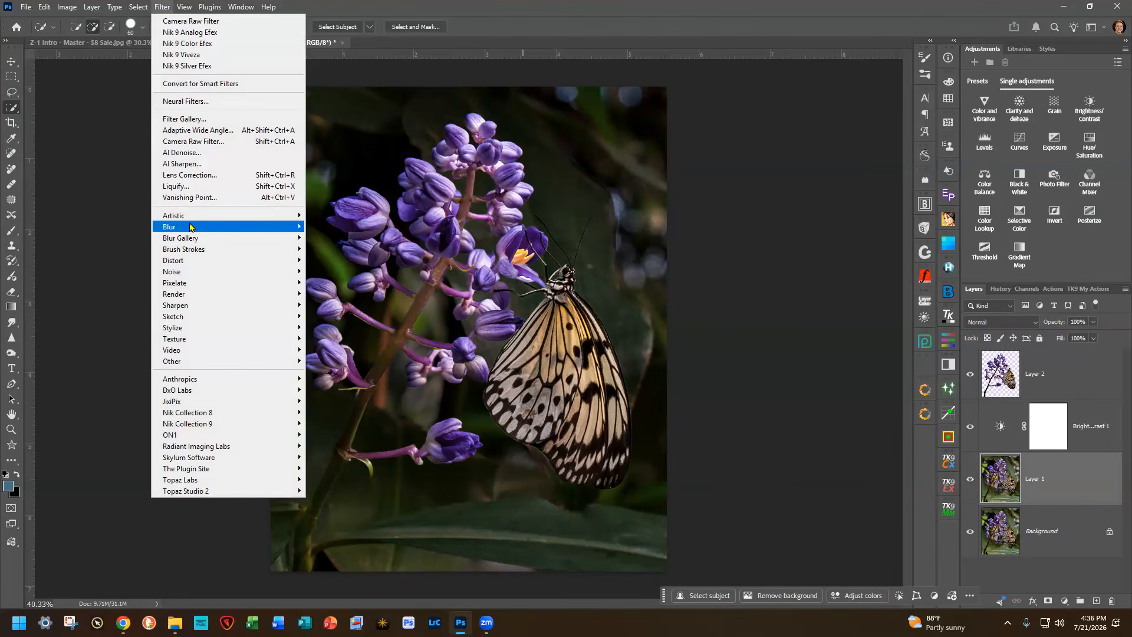
mouse_move(190, 227)
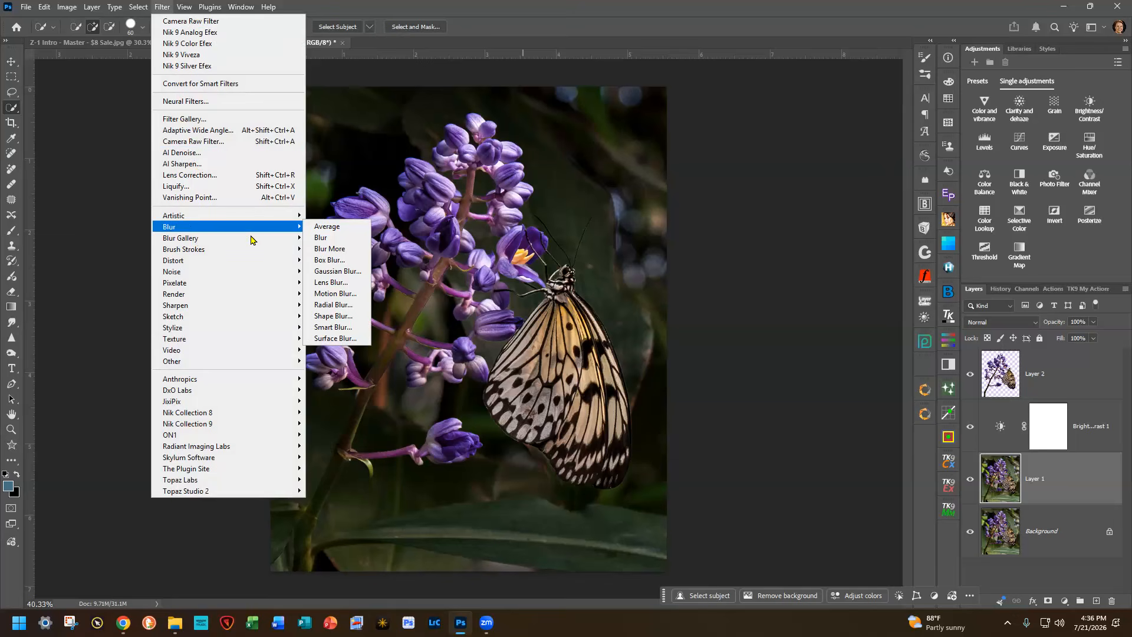
mouse_move(254, 238)
left_click(334, 238)
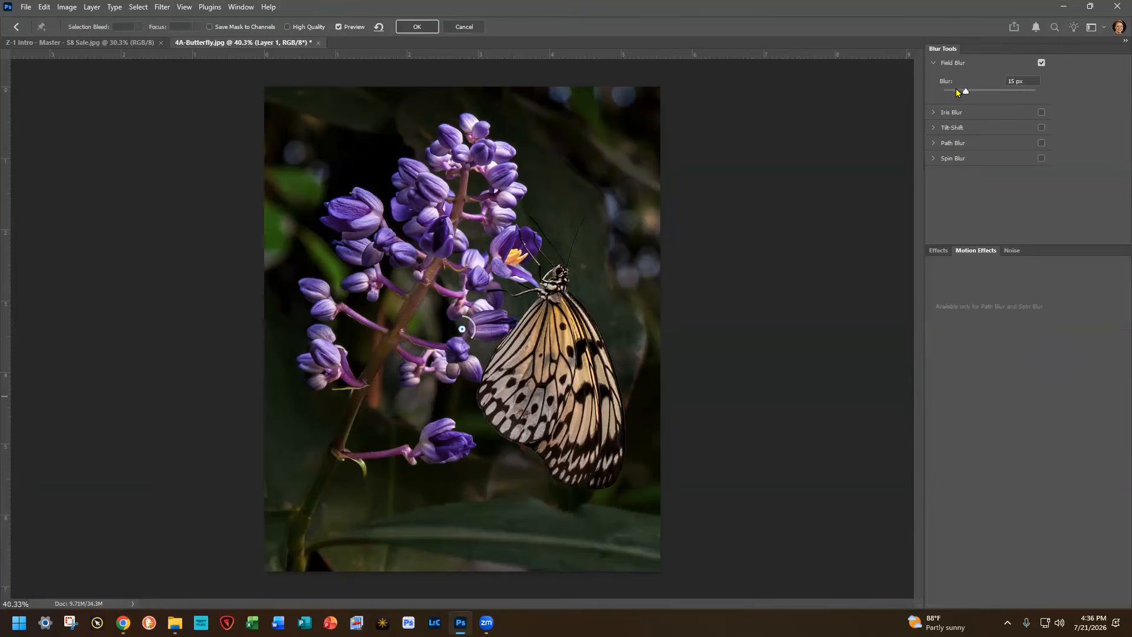
left_click_drag(964, 91, 983, 94)
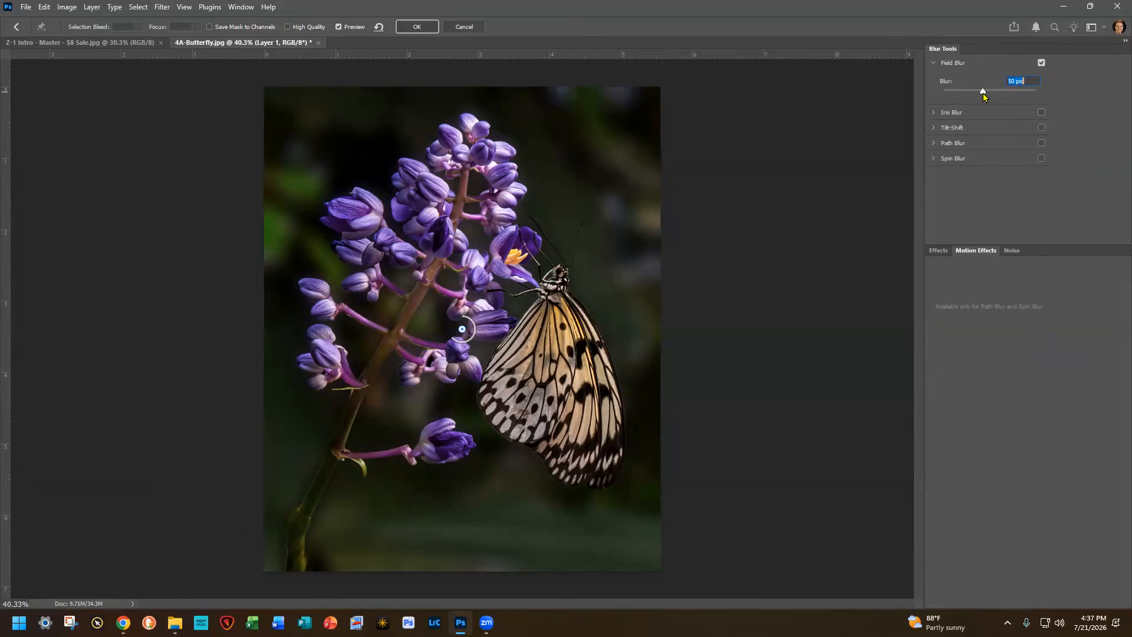
left_click(417, 27)
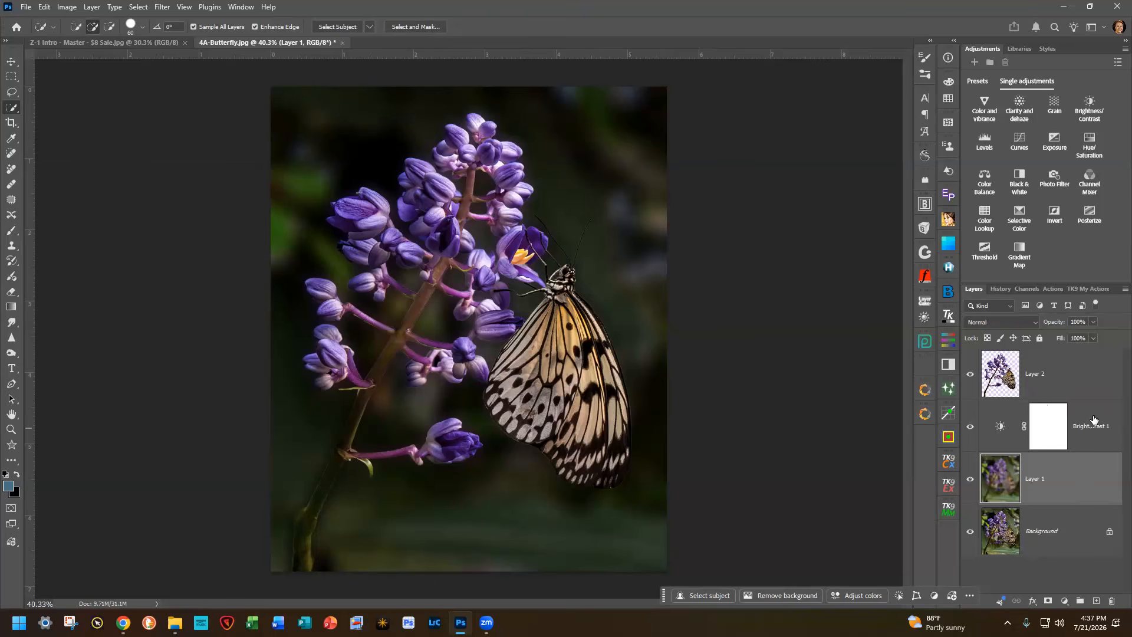
- Try placing the 4B-4-Bokeh 2 texture above the Brightness/Contrast adjustment, rotated -90° and stretched to cover the whole canvas
left_click(1060, 423)
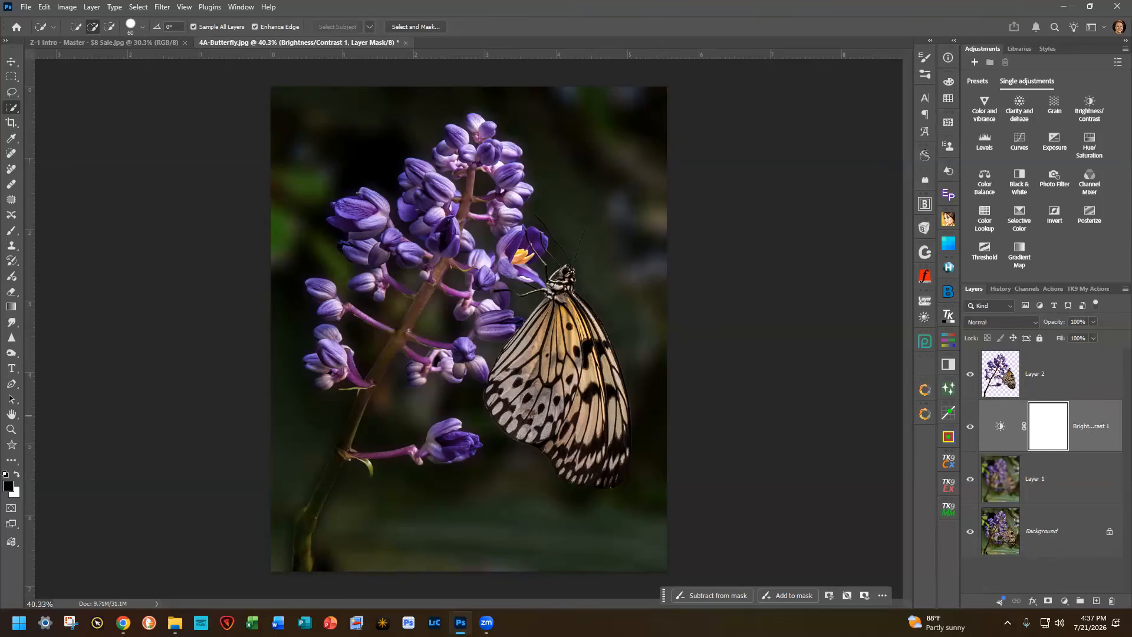
left_click_drag(783, 280, 545, 357)
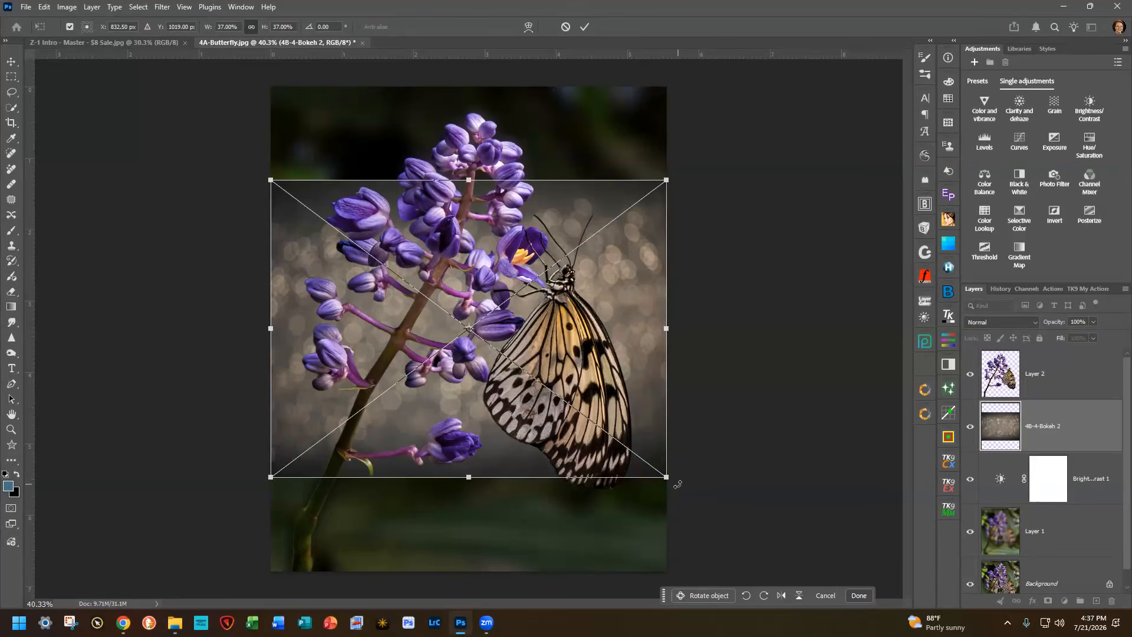
left_click_drag(681, 475, 556, 193)
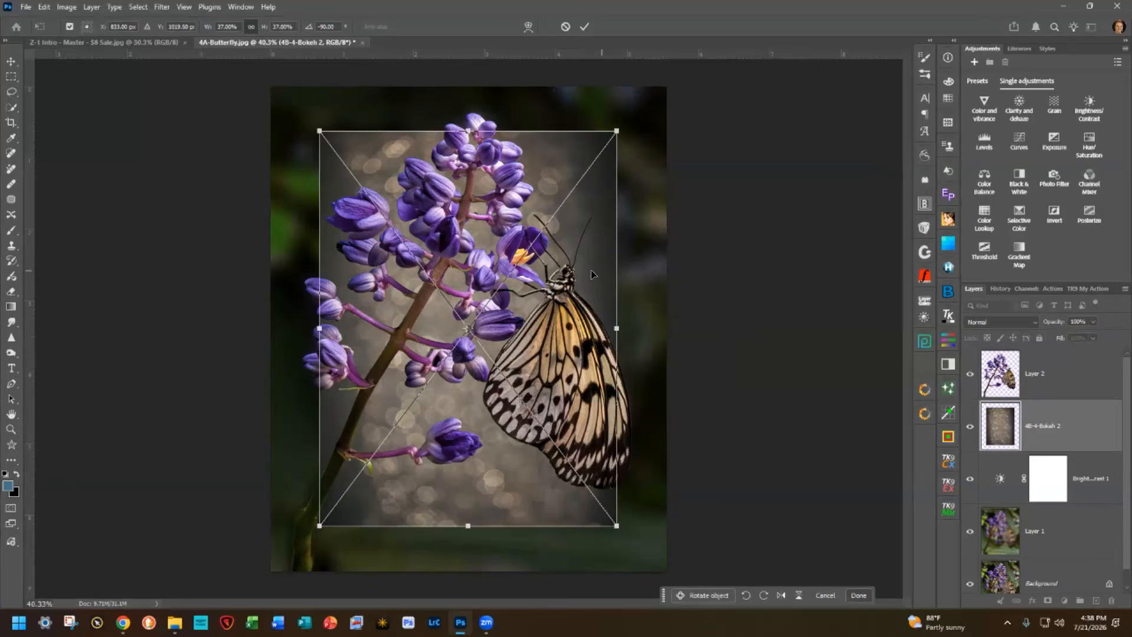
left_click_drag(585, 282, 537, 239)
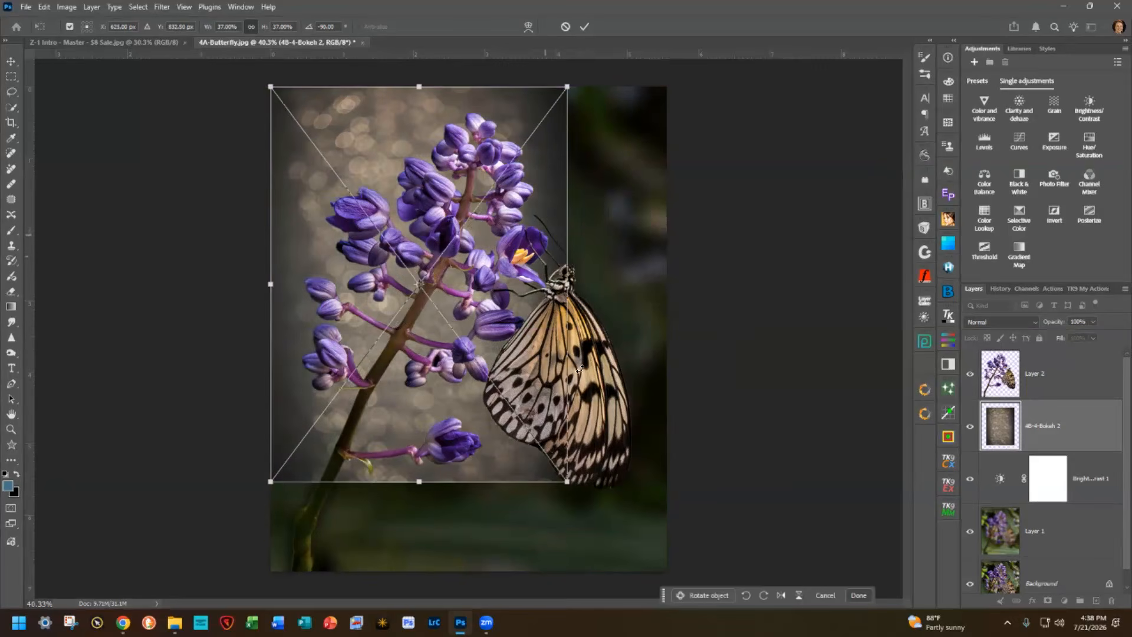
left_click_drag(565, 479, 665, 565)
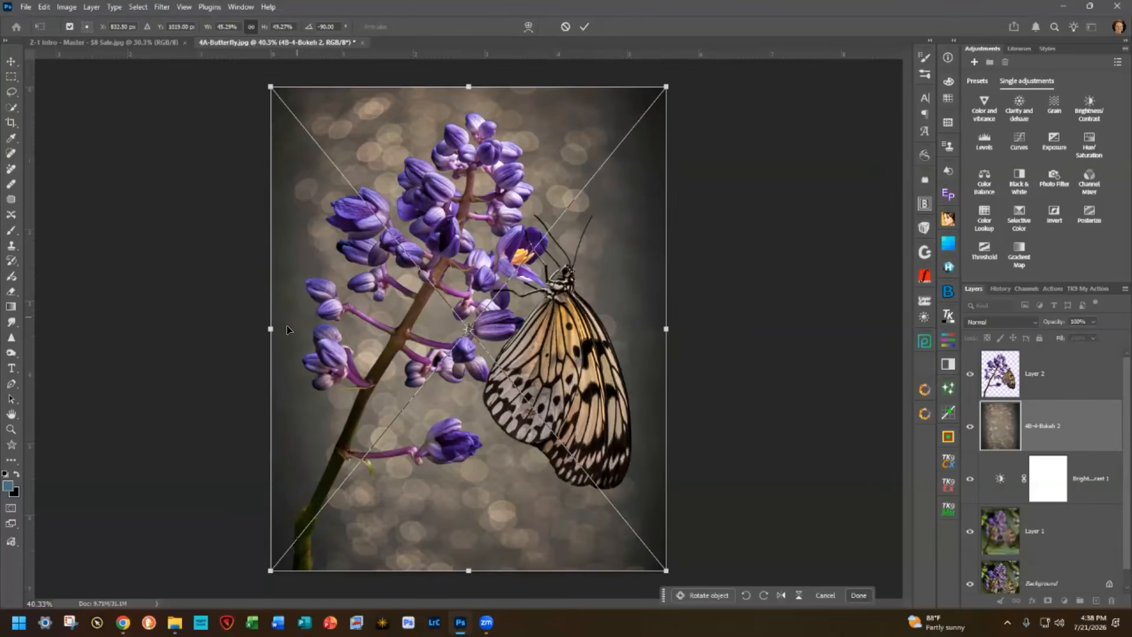
mouse_move(270, 328)
left_mouse_down()
mouse_move(253, 330)
mouse_move(271, 332)
left_mouse_up()
- Place the 4B-4-Bokeh 2 texture above the Brightness/Contrast adjustment, rotate it -90° and align it with the canvas's upper-left corner
scroll(593, 335, "down", 5)
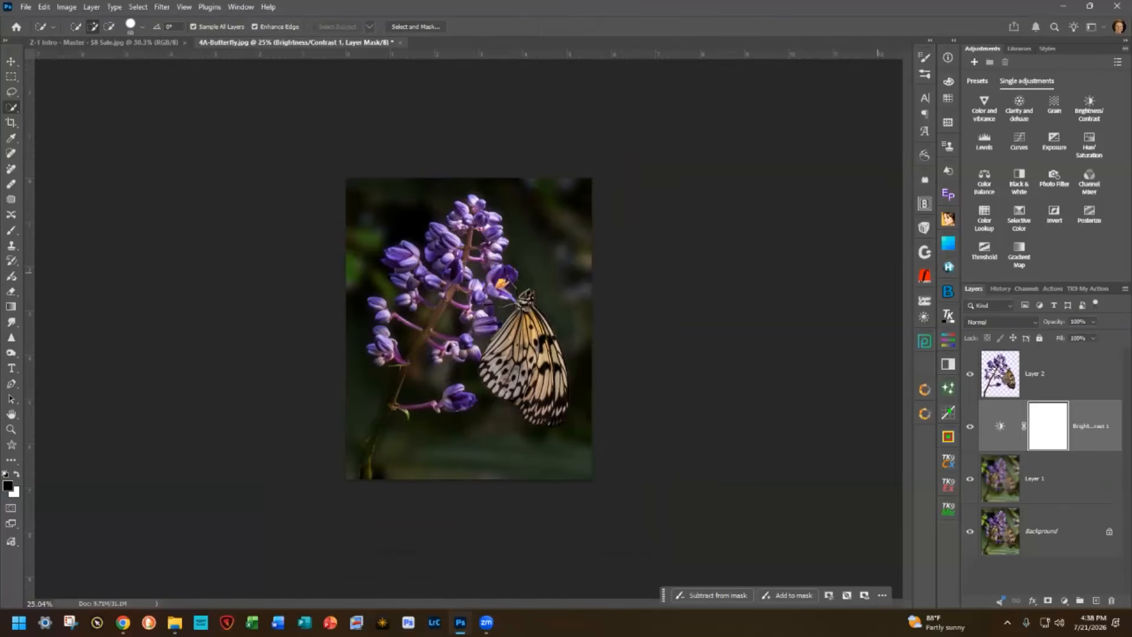
left_click_drag(688, 409, 596, 419)
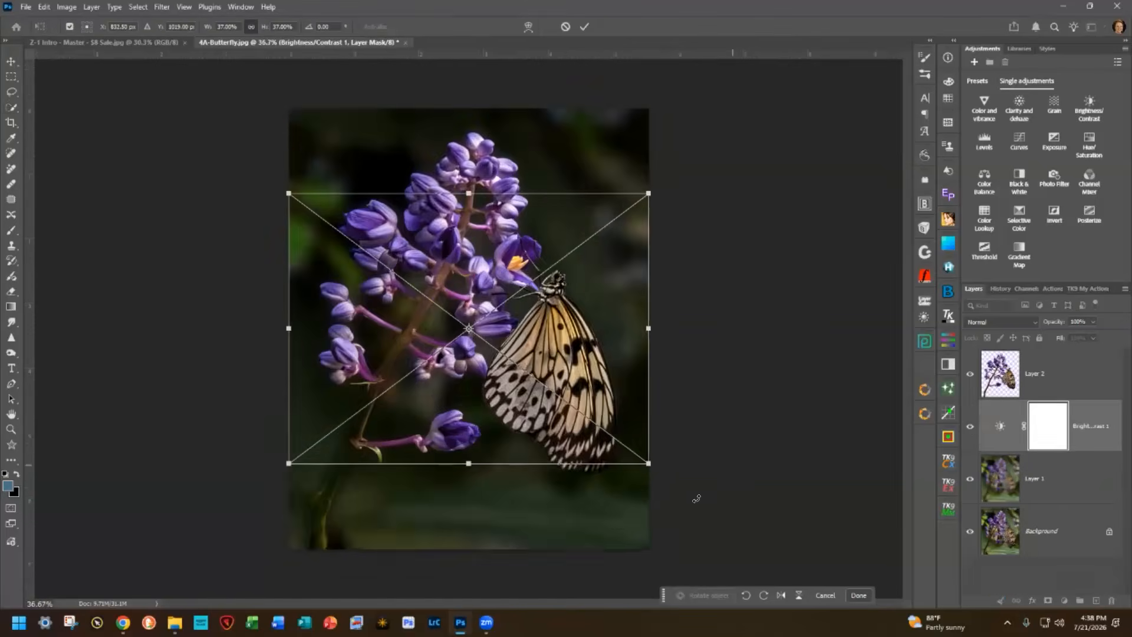
left_click_drag(664, 475, 596, 164)
left_click_drag(483, 284, 437, 245)
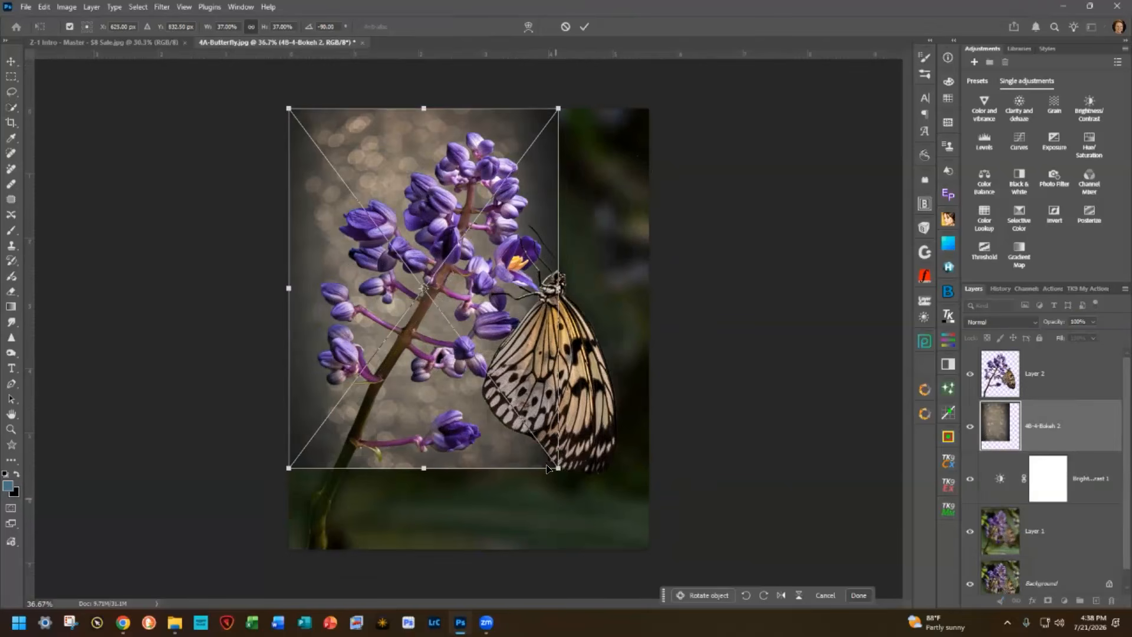
- Enlarge the 4B-4-Bokeh 2 texture proportionally until it extends well beyond every canvas edge, and shift it slightly downward
left_click_drag(560, 468, 689, 601)
left_click_drag(693, 601, 705, 544)
scroll(278, 203, "down", 2)
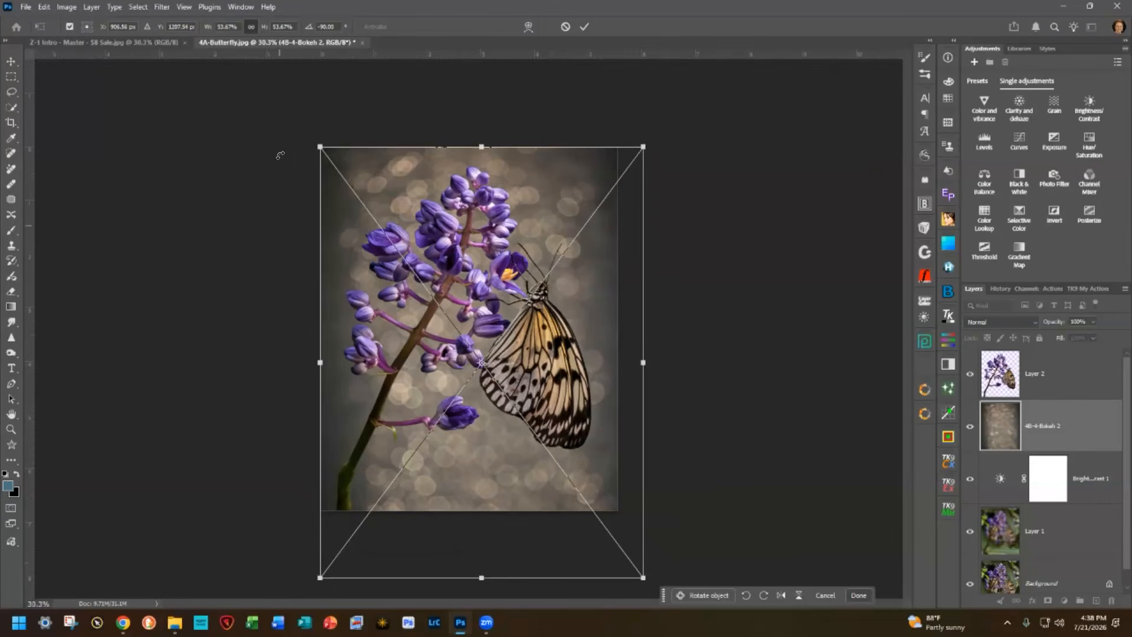
left_click_drag(312, 144, 252, 91)
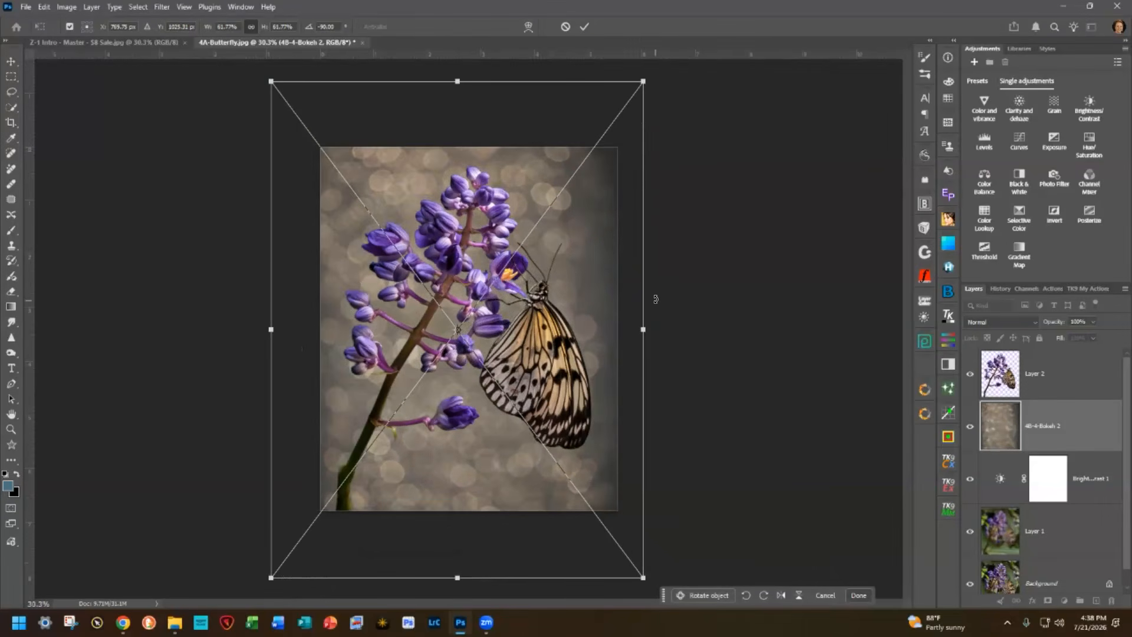
scroll(645, 102, "down", 1)
left_click_drag(626, 103, 722, 80)
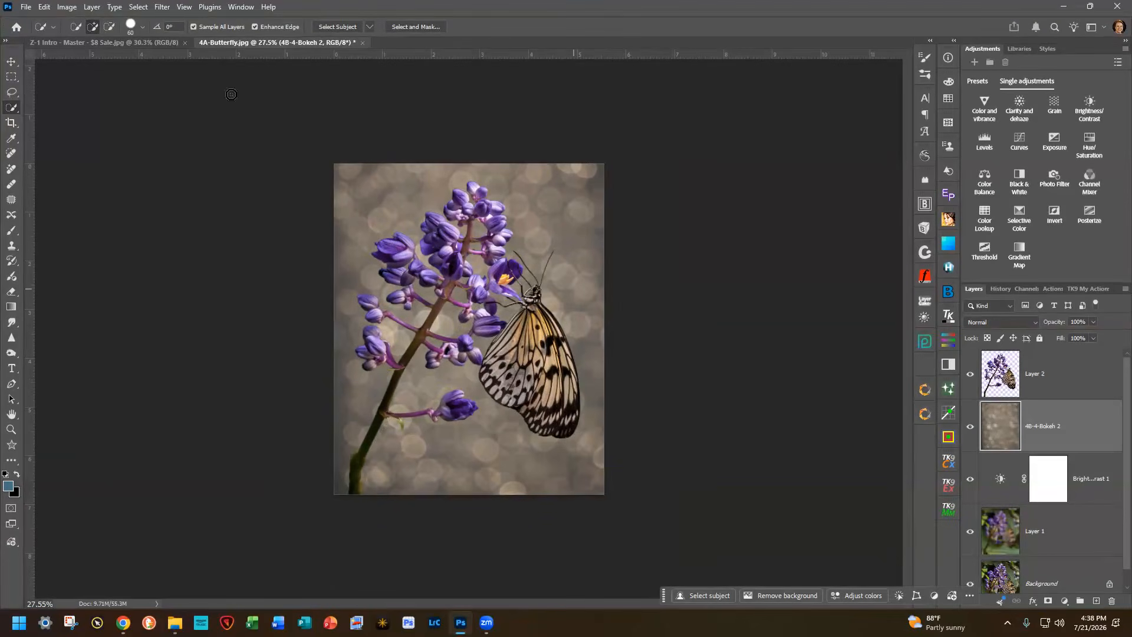
left_click(11, 61)
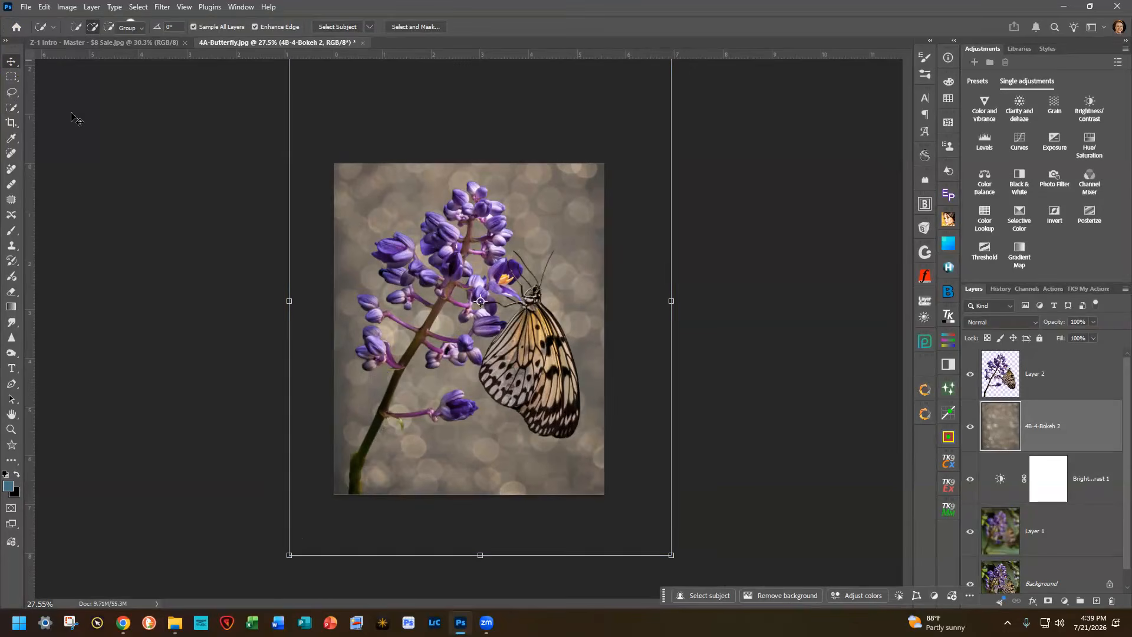
left_click_drag(581, 301, 586, 307)
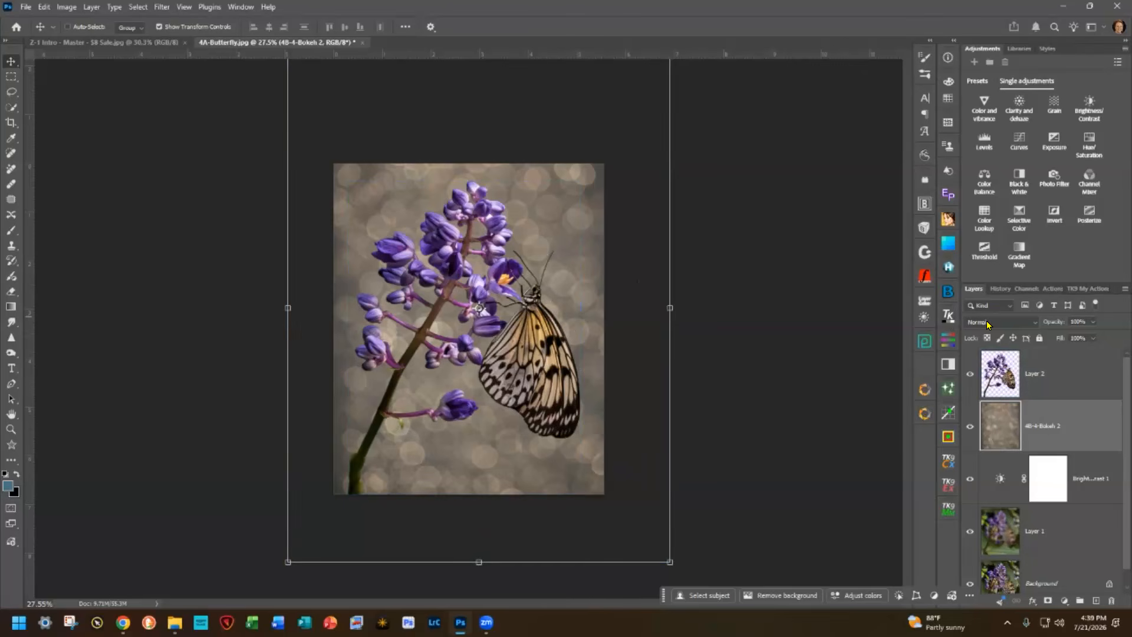
- Set the 4B-4-Bokeh 2 layer's blend mode to Screen and its opacity to 47%
left_click(988, 324)
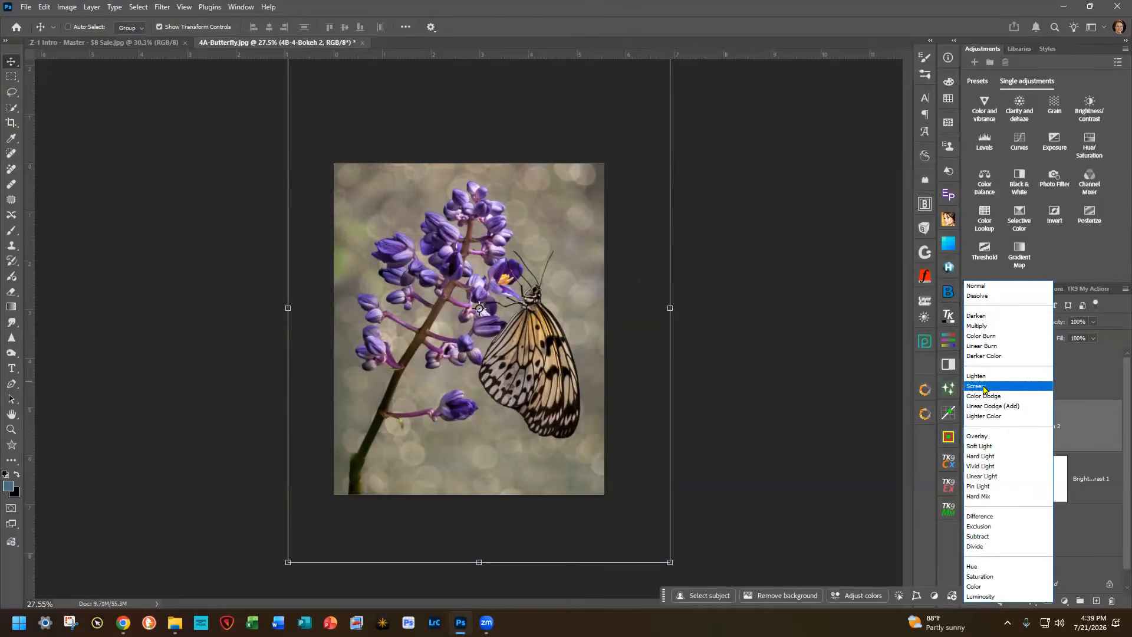
left_click(1095, 323)
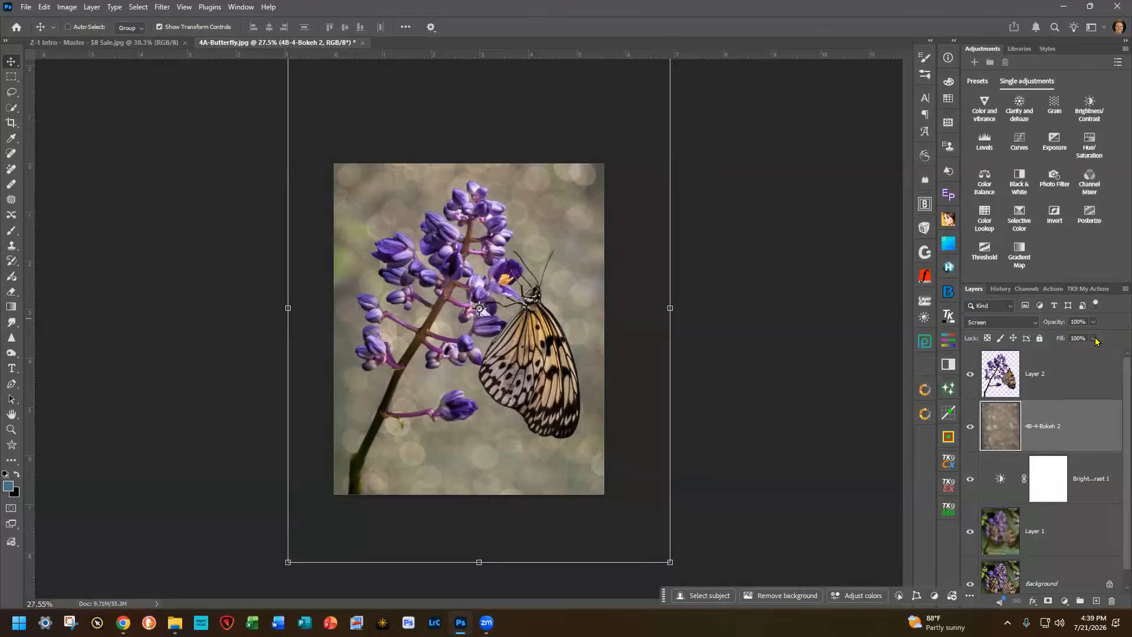
left_click(1094, 323)
left_click_drag(1097, 336, 1069, 338)
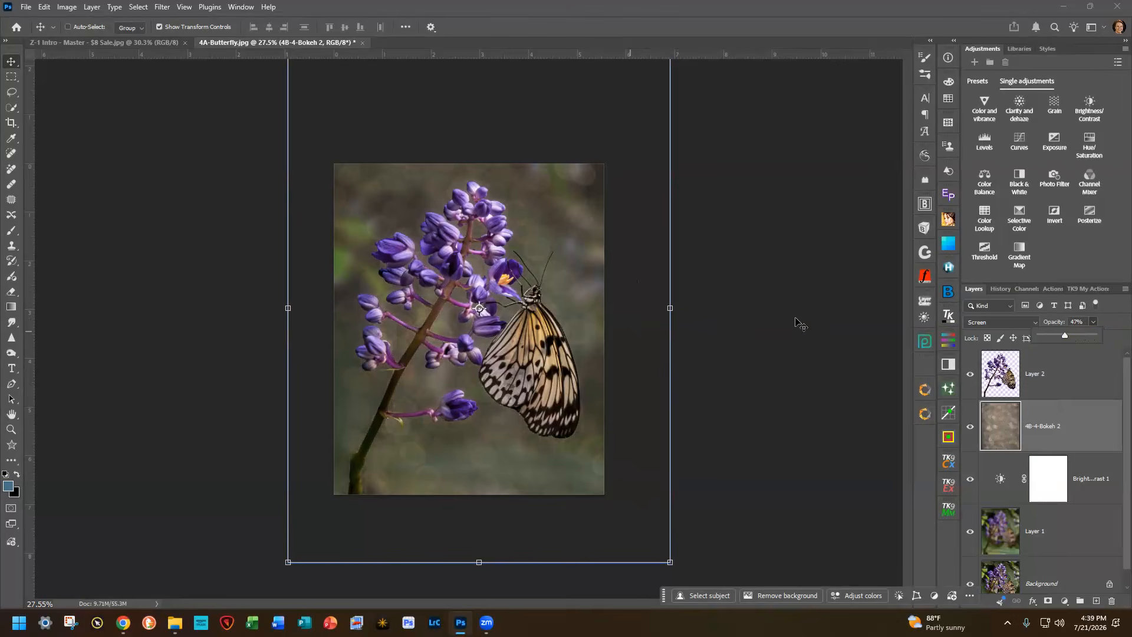
left_click(1011, 386)
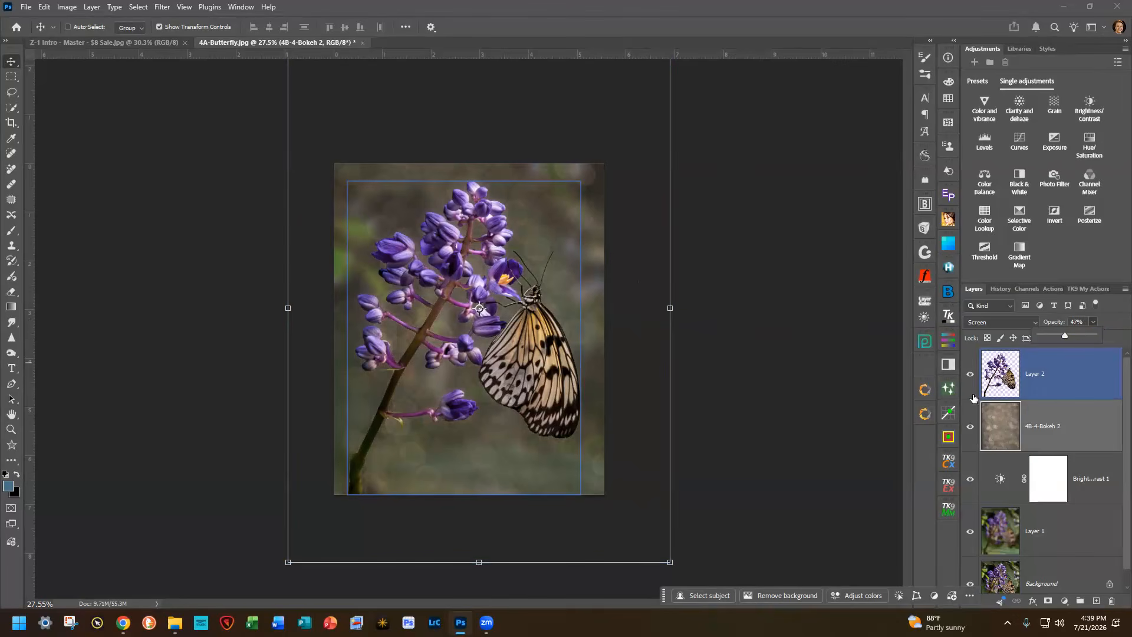
left_click(991, 413)
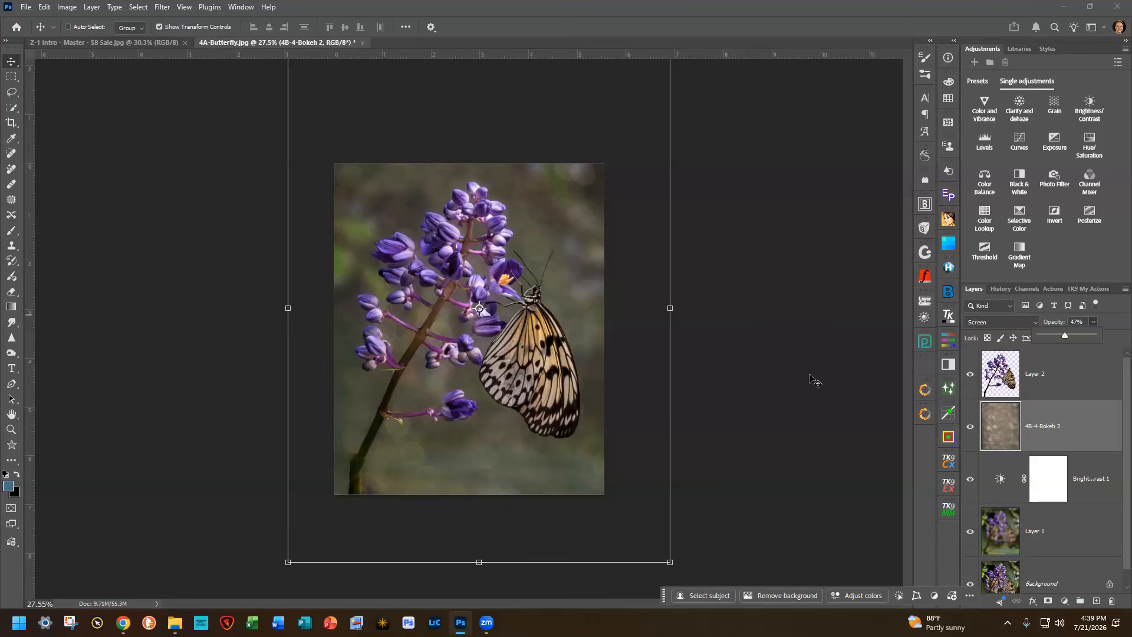
left_click(813, 392)
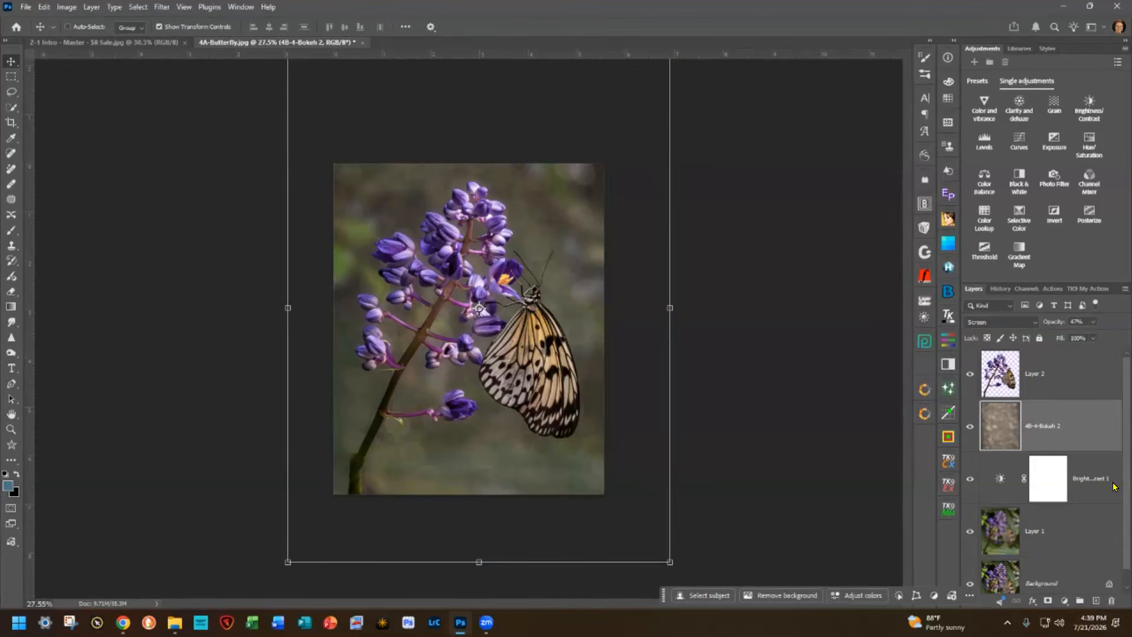
- Activate the Burn tool on Layer 1 and hide the 4B-4-Bokeh 2 and Brightness/Contrast layers
left_click(1062, 498)
left_click(1054, 536)
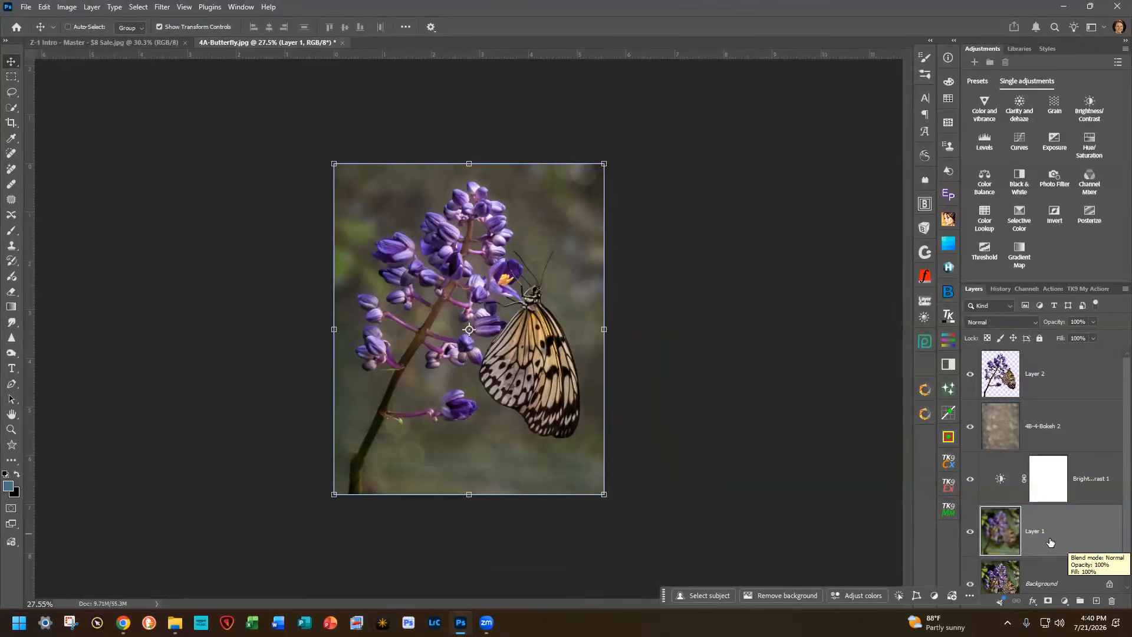
left_click(9, 354)
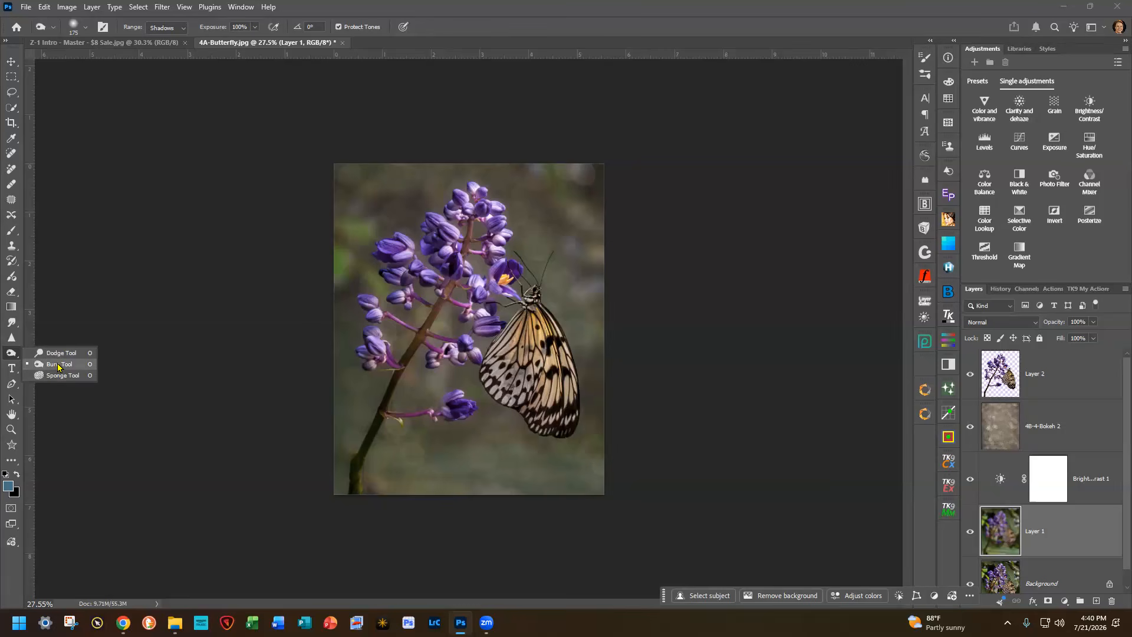
left_click(58, 365)
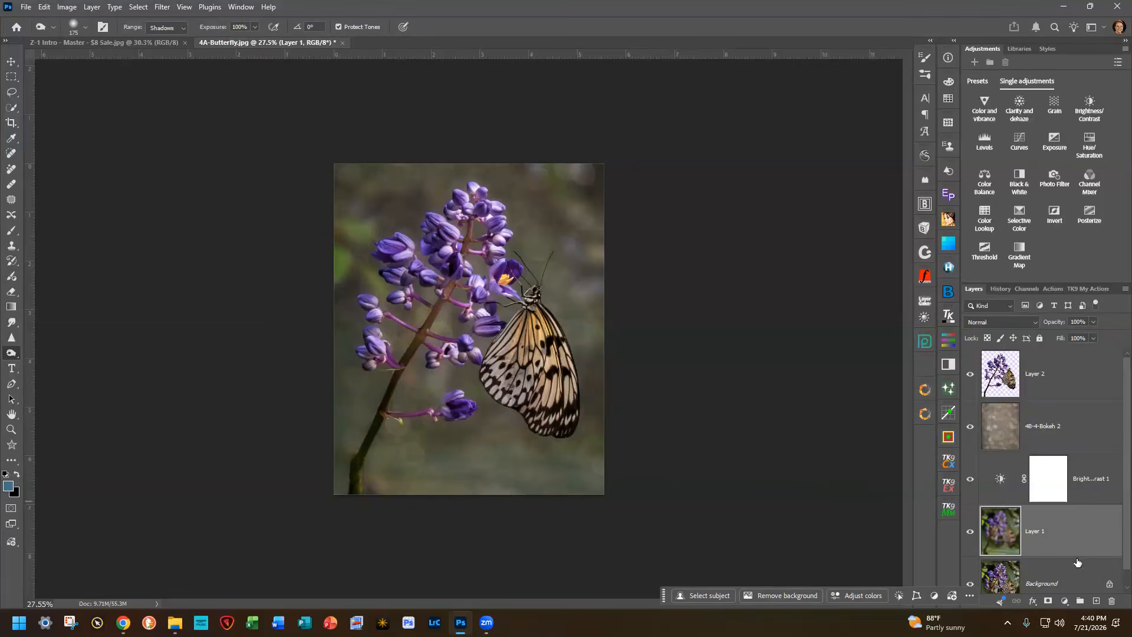
left_click(970, 427)
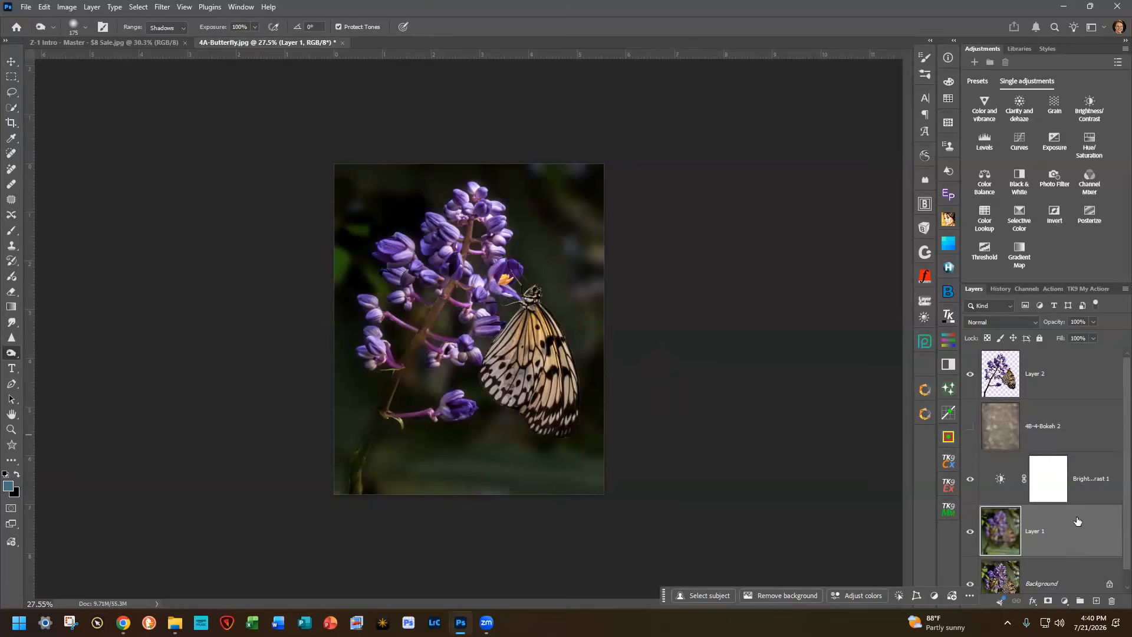
left_click(969, 478)
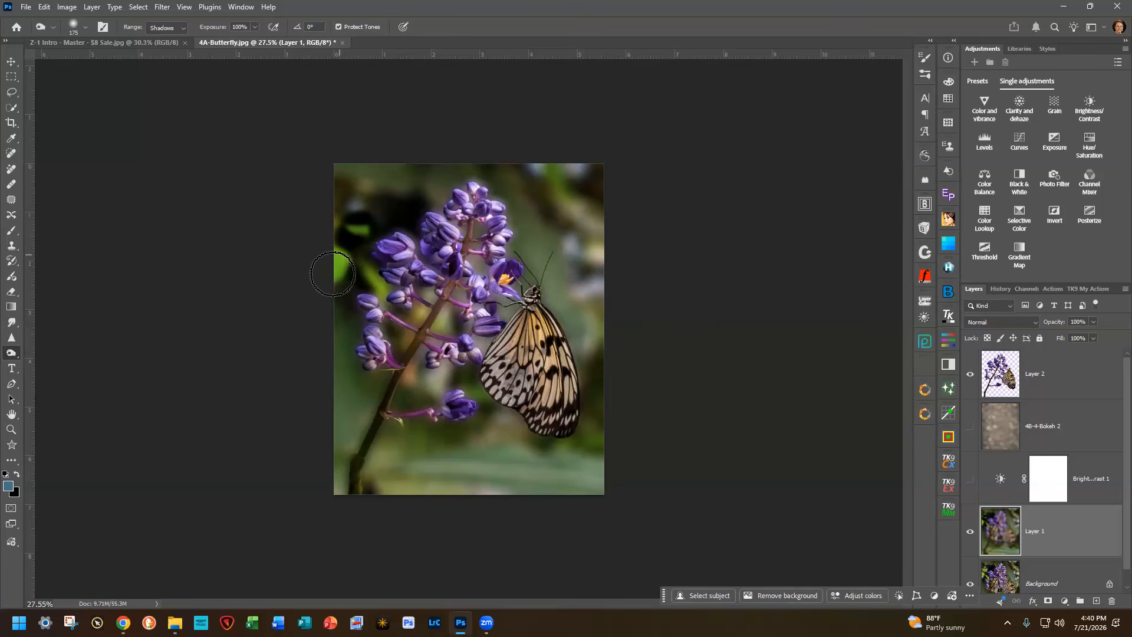
- Burn the bright green patches left of the flowers on Layer 1 with a smaller brush, and smudge the remaining green into the dark background
mouse_move(374, 285)
left_mouse_down()
mouse_move(367, 279)
mouse_move(374, 285)
left_mouse_up()
key("bracketleft")
key("bracketleft")
key("bracketleft")
key("bracketleft")
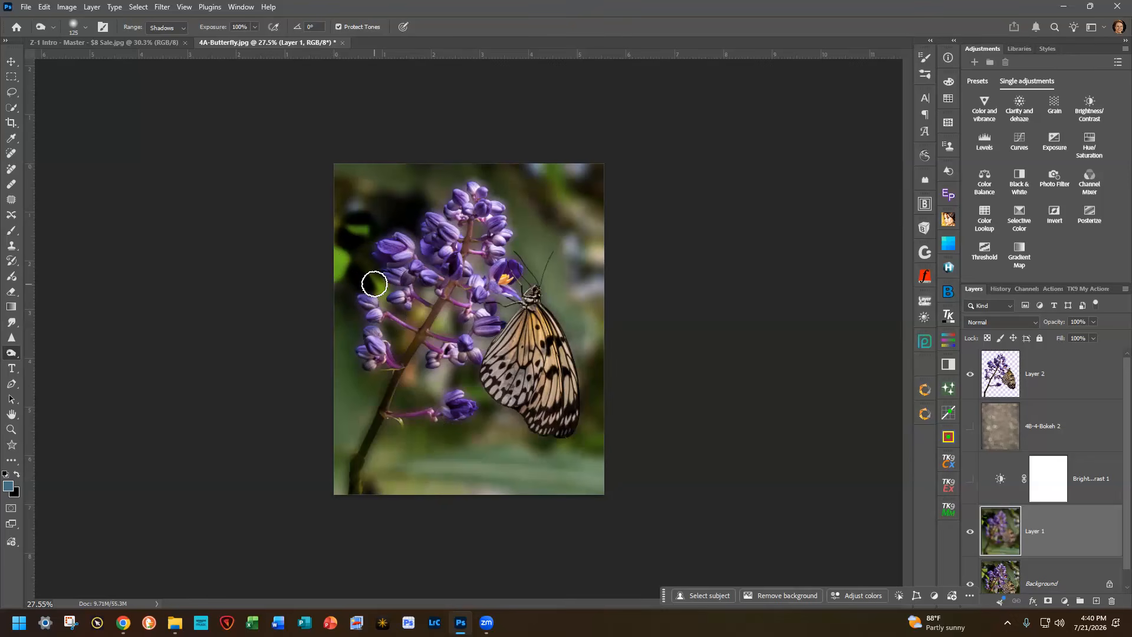
mouse_move(377, 286)
left_mouse_down()
mouse_move(353, 248)
mouse_move(336, 265)
left_mouse_up()
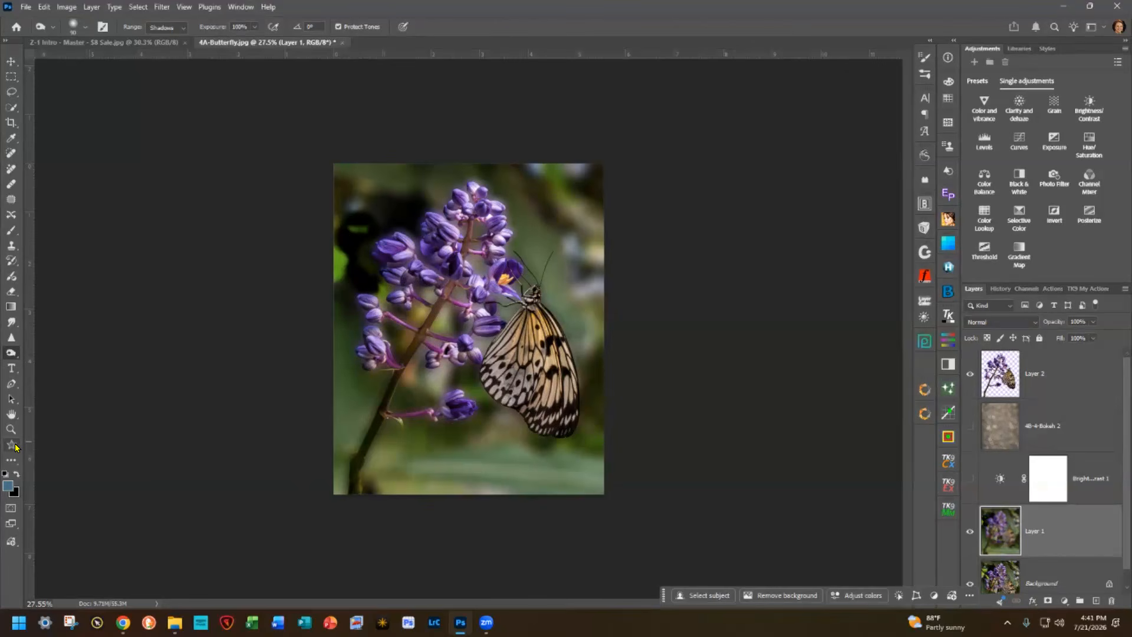
left_click(10, 322)
mouse_move(348, 271)
left_mouse_down()
mouse_move(325, 277)
mouse_move(348, 266)
mouse_move(327, 268)
mouse_move(349, 248)
mouse_move(323, 251)
mouse_move(348, 260)
mouse_move(322, 281)
mouse_move(341, 215)
mouse_move(322, 226)
mouse_move(373, 229)
mouse_move(336, 226)
mouse_move(325, 281)
mouse_move(359, 267)
mouse_move(357, 210)
left_mouse_up()
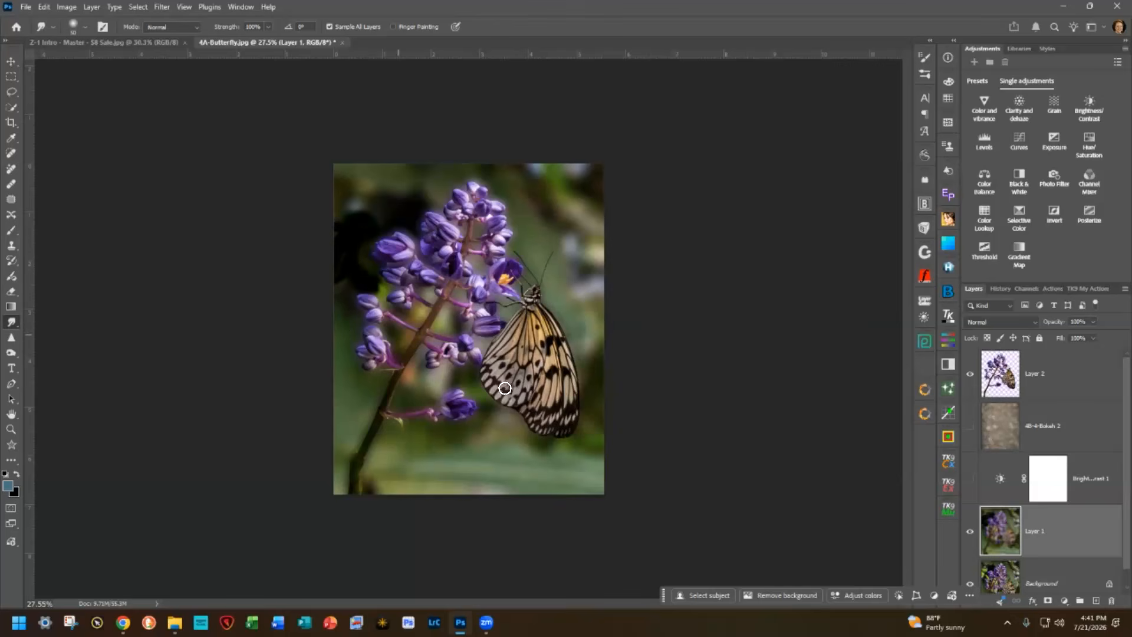
- Show the Brightness/Contrast and 4B-4-Bokeh 2 layers again, fit the image to the view and select Layer 2
left_click(970, 478)
left_click(967, 426)
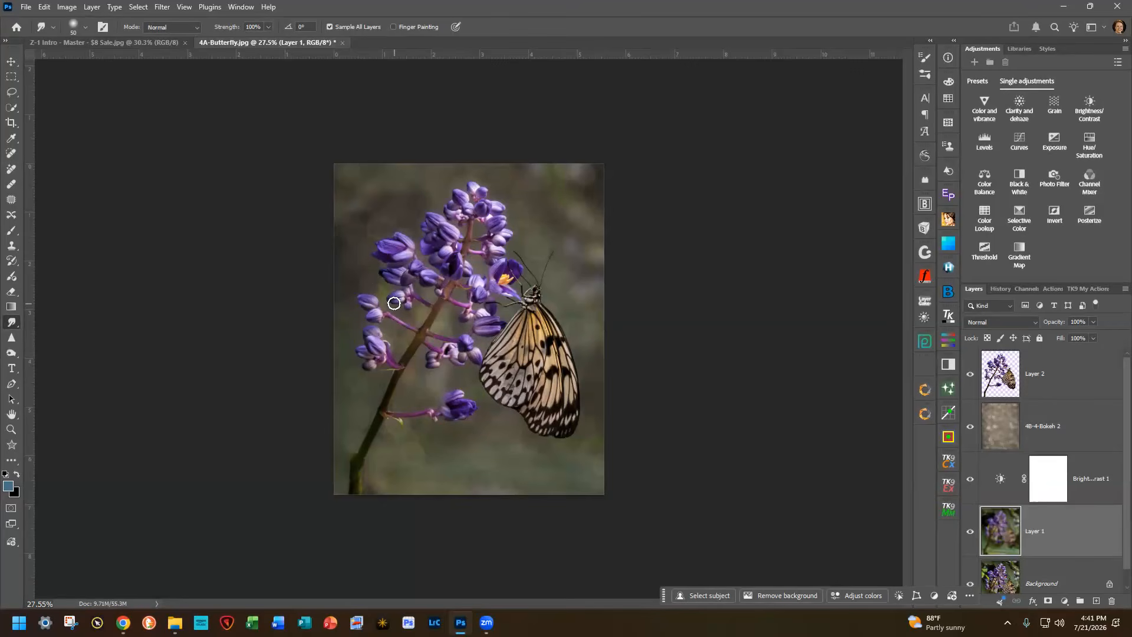
key("ctrl+0")
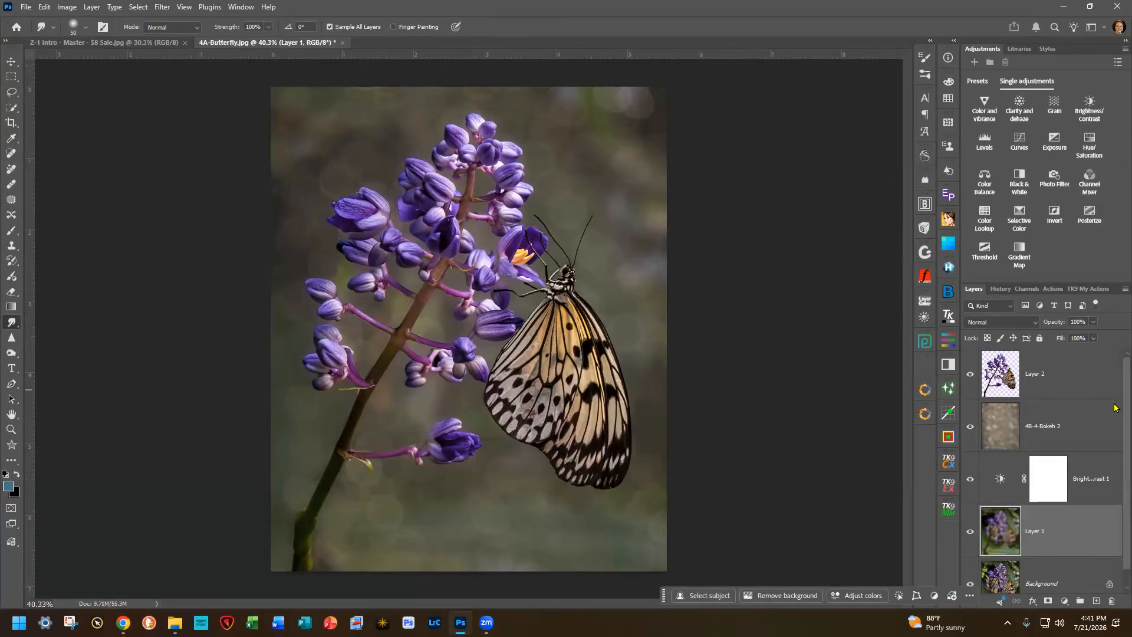
left_click(1050, 383)
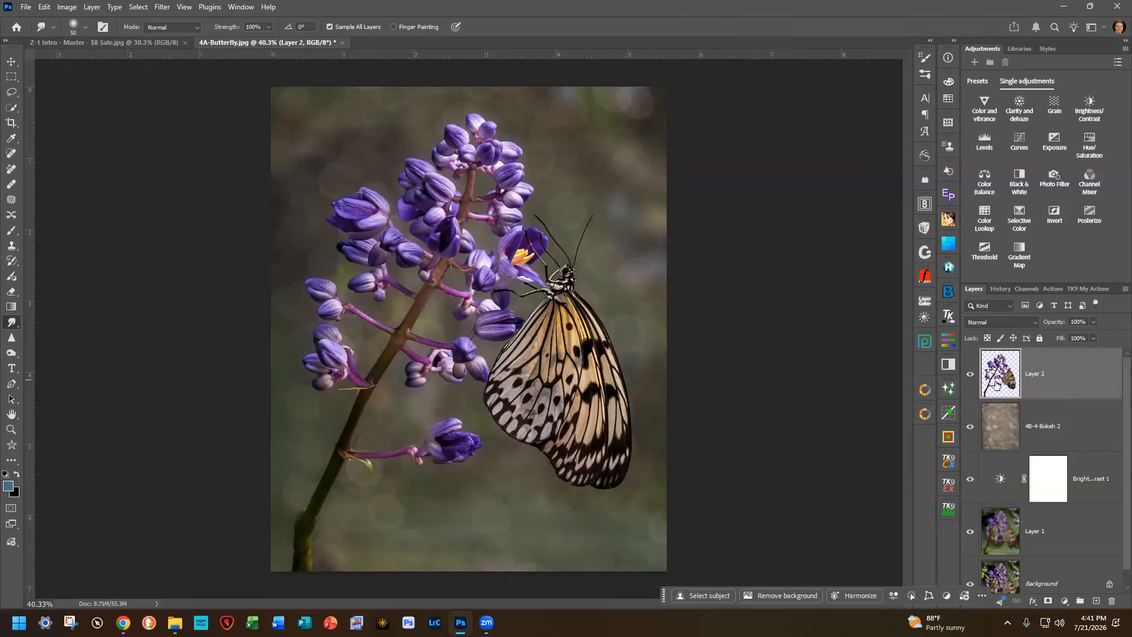
- Convert Layer 2 to a smart object and, in the Camera Raw Filter, set Texture to +25 and Clarity to +52
right_click(1078, 374)
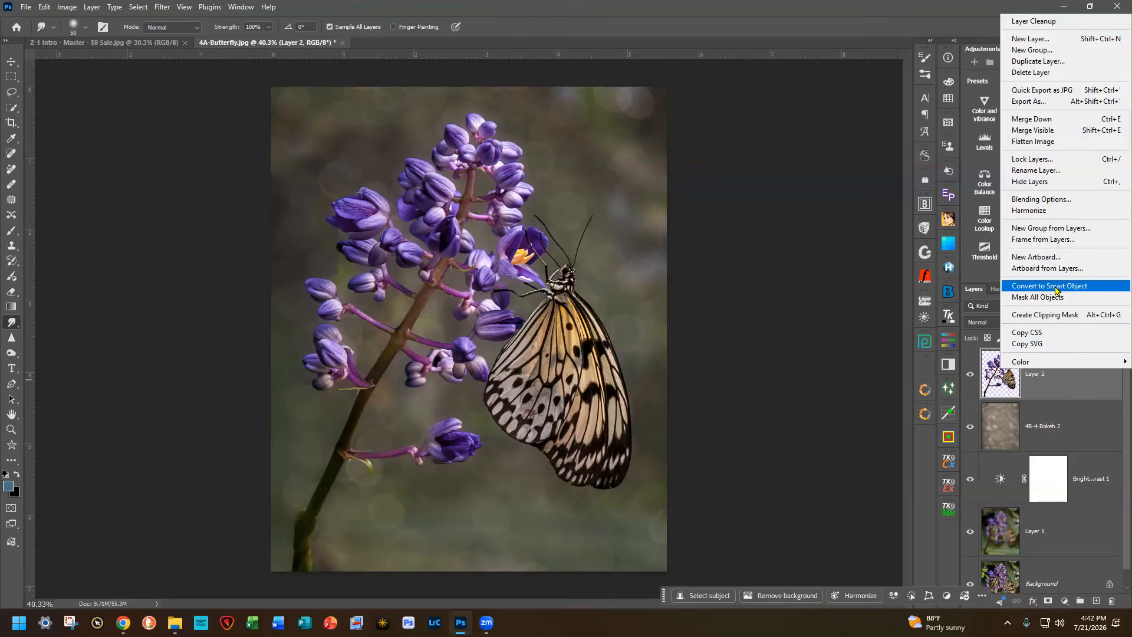
left_click(1056, 290)
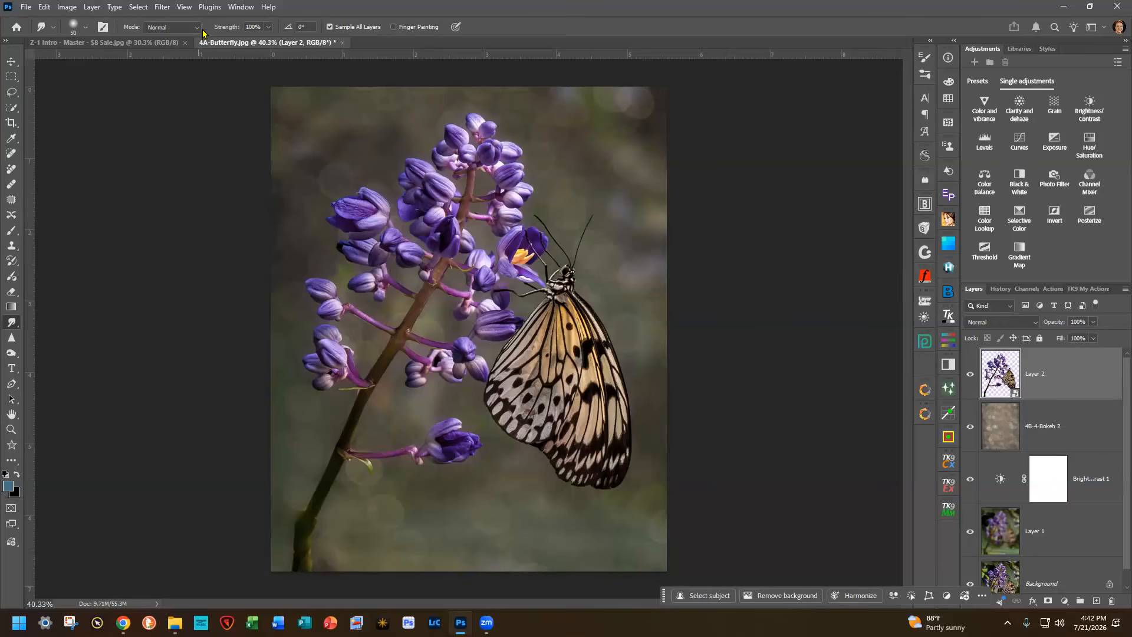
left_click(162, 7)
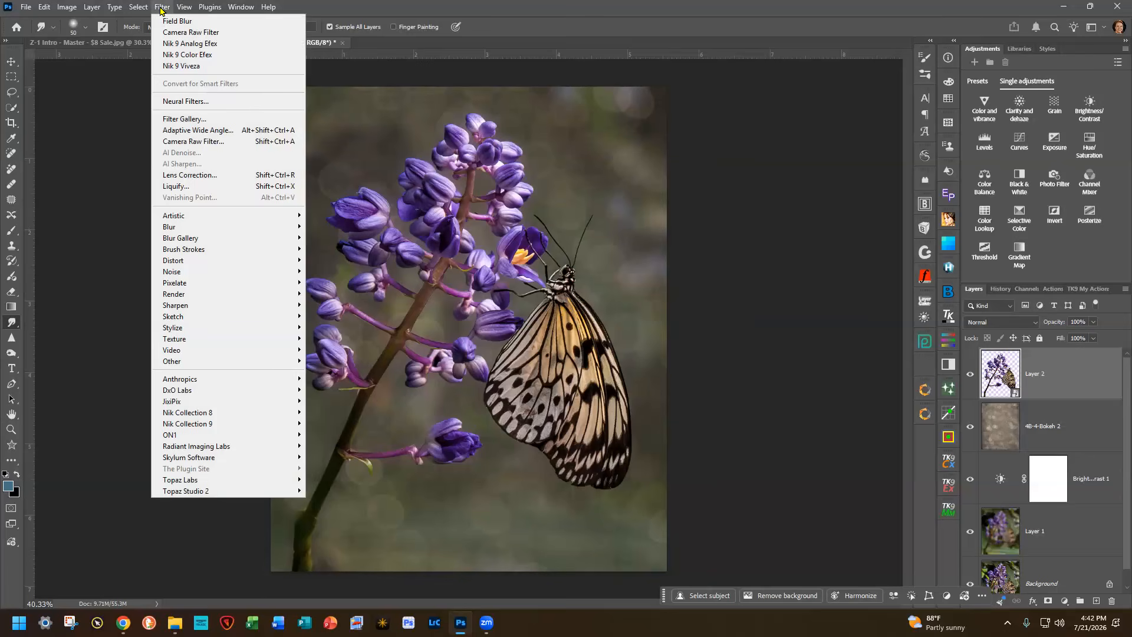
left_click(168, 143)
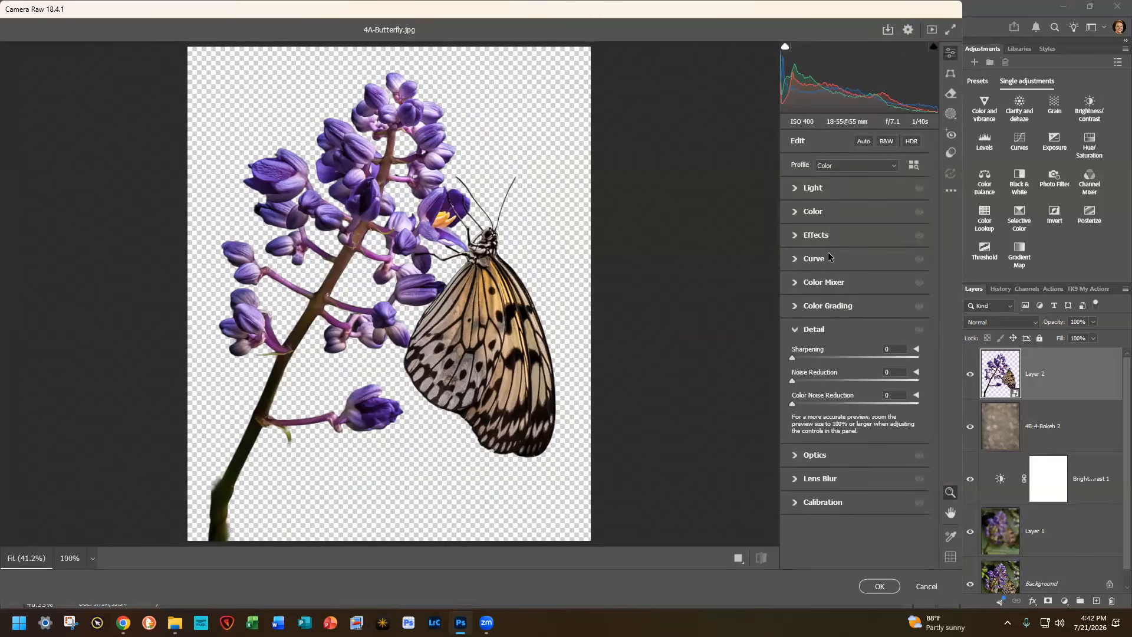
left_click(820, 236)
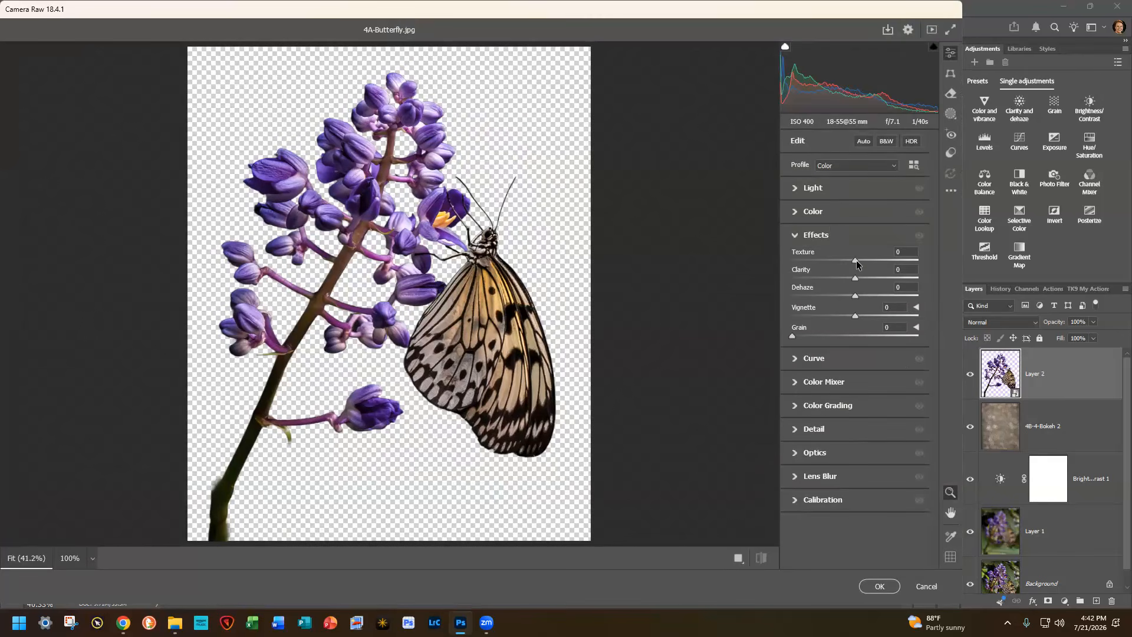
left_click_drag(854, 265, 890, 284)
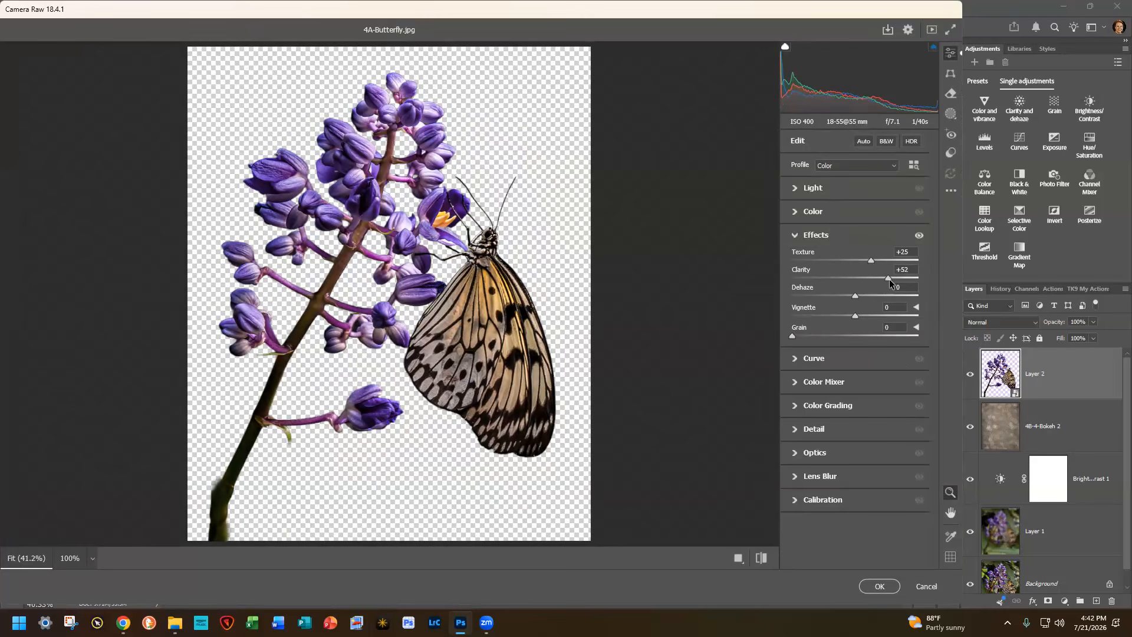
- Set Sharpening to 36, Noise Reduction to 25 and Color Noise Reduction to 29, and apply the filter
left_click(839, 435)
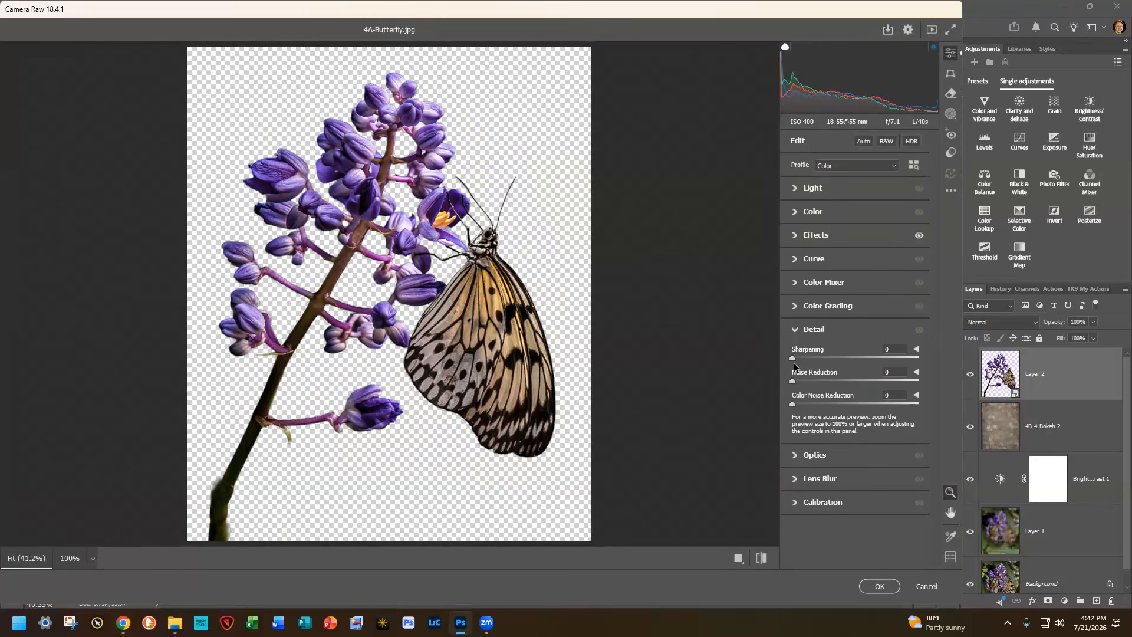
left_click_drag(793, 361, 823, 361)
left_click_drag(789, 385, 821, 384)
left_click(880, 586)
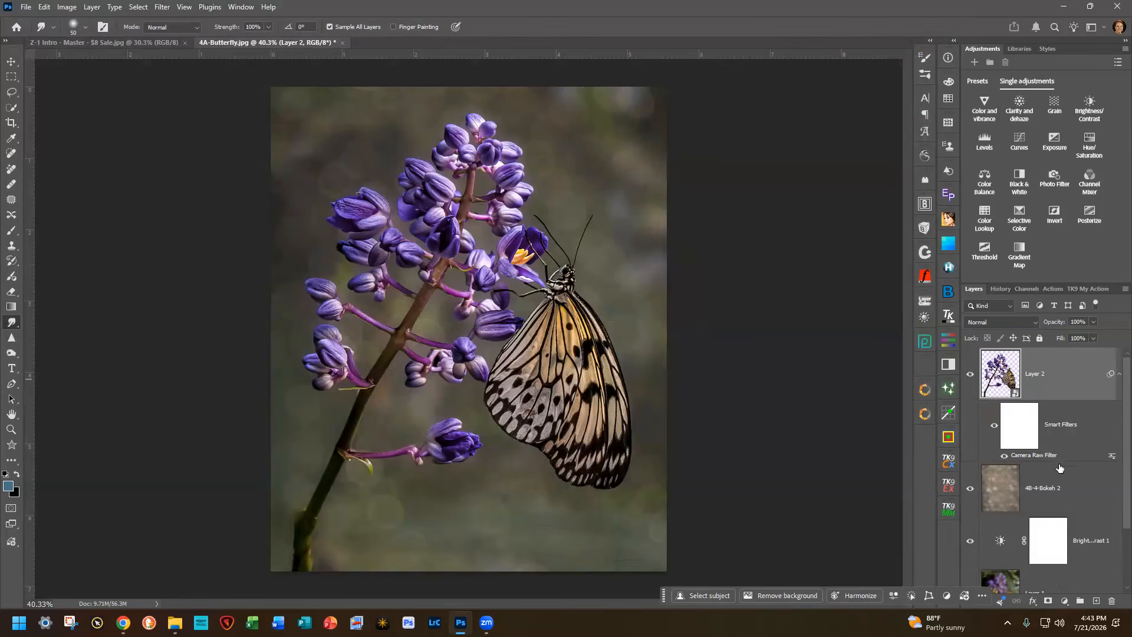
- Reopen the Camera Raw smart filter on Layer 2 to review its detail settings
double_click(1027, 457)
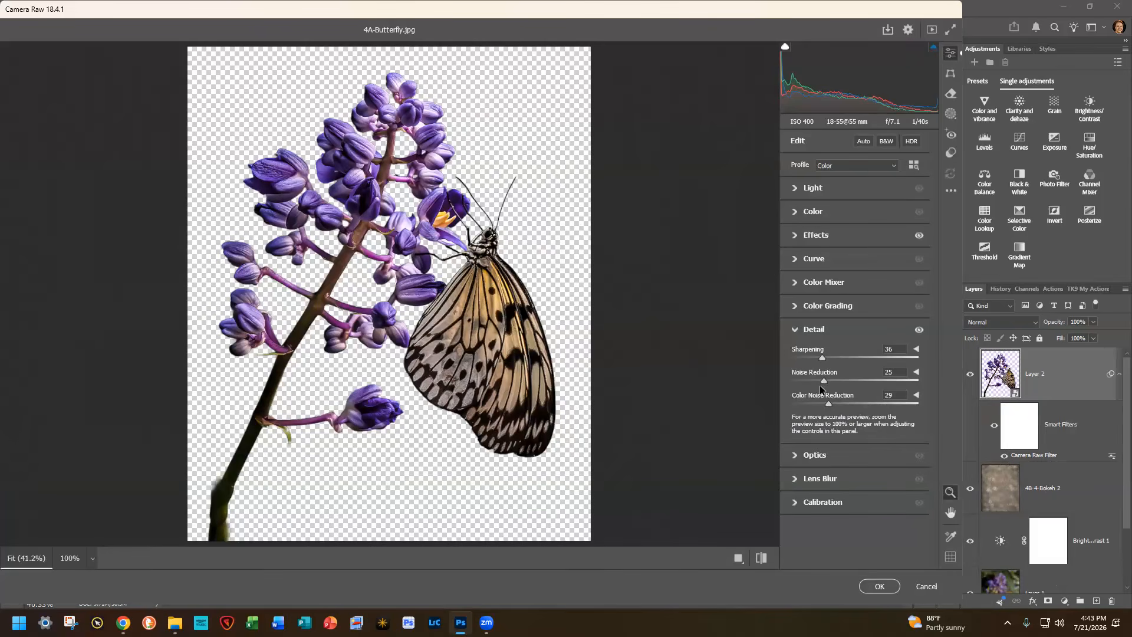
left_click(863, 587)
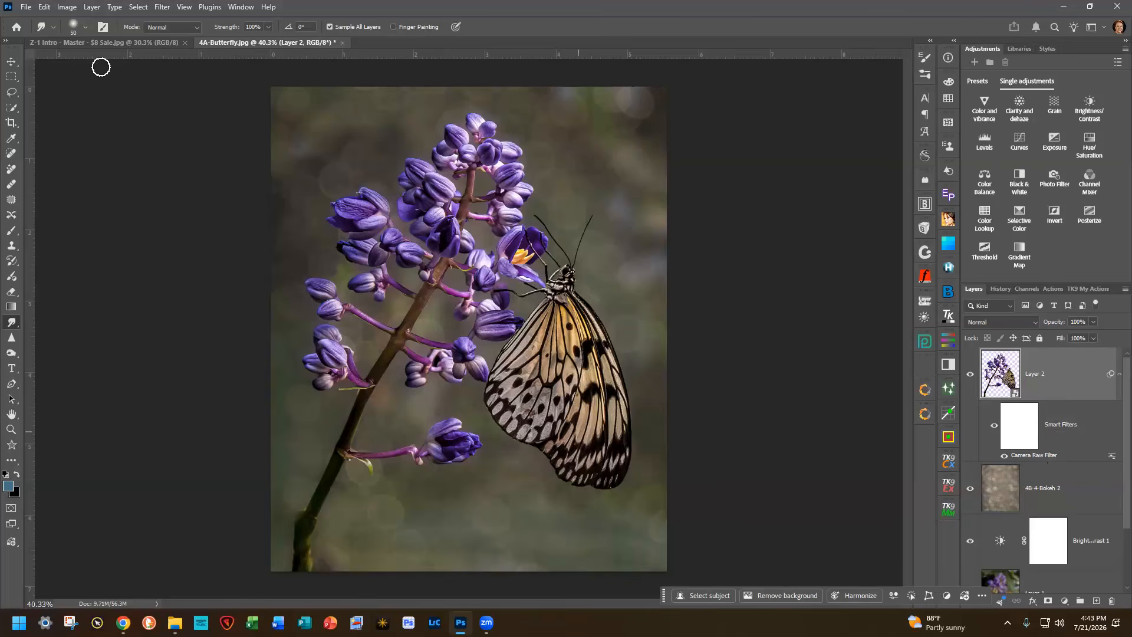
- Crop the butterfly image, trimming the lower edge and a narrow strip from both sides
left_click(11, 123)
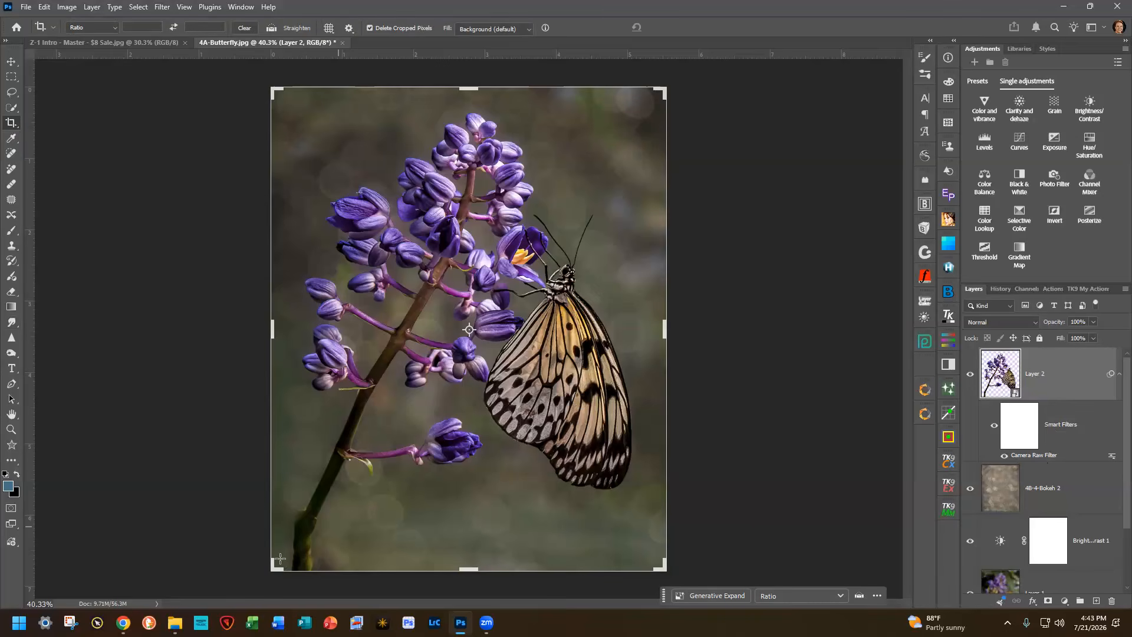
left_click_drag(472, 569, 471, 549)
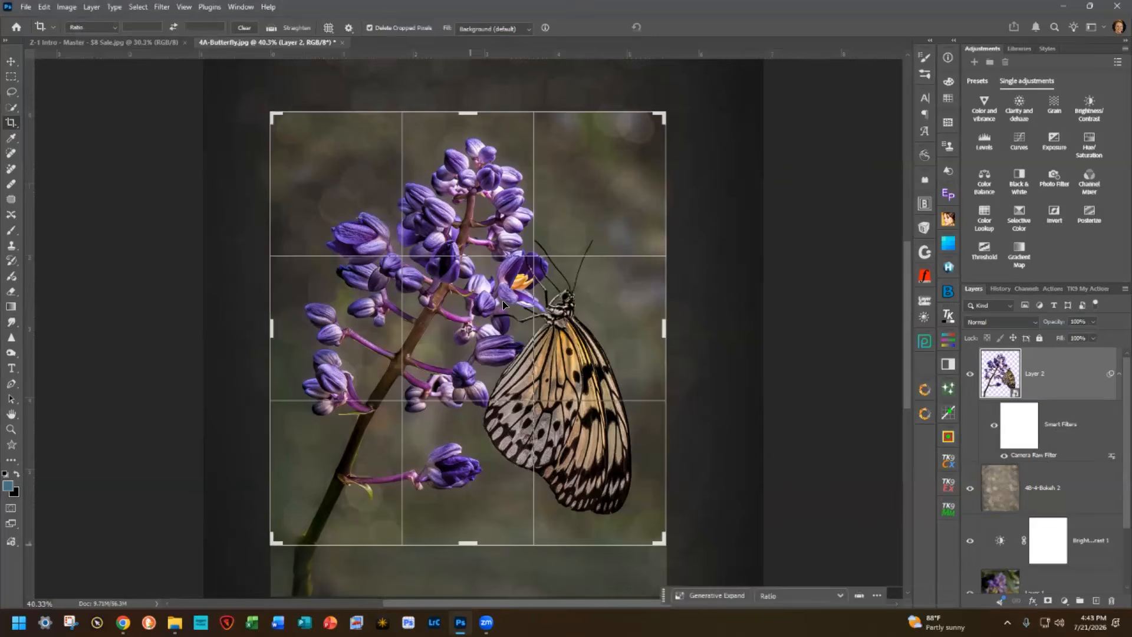
left_click_drag(663, 334, 651, 334)
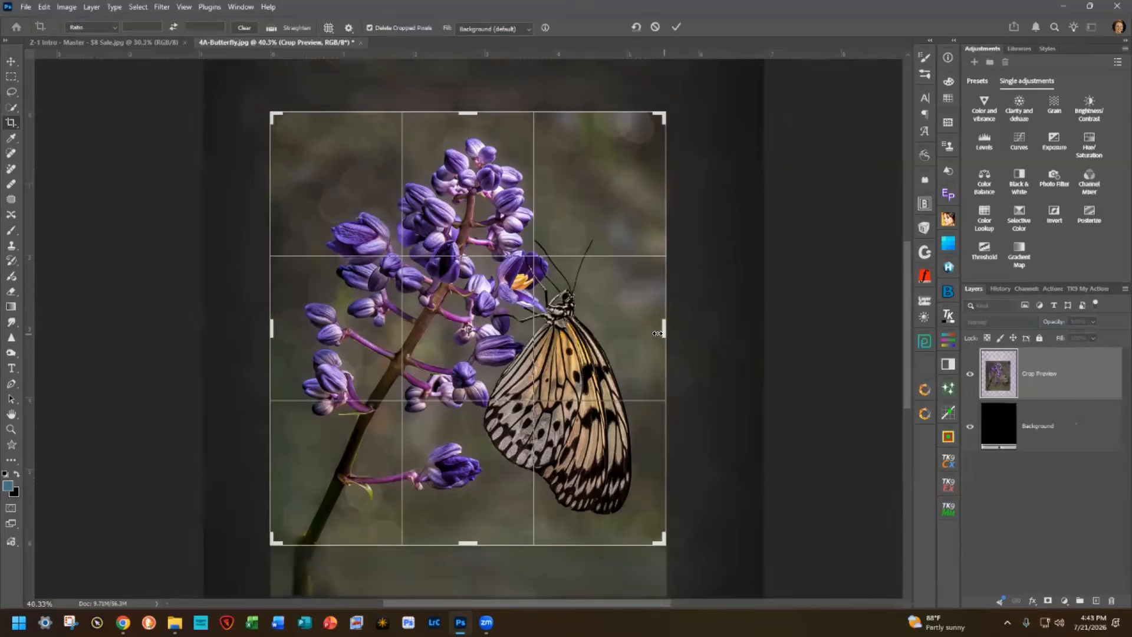
left_click_drag(275, 326, 286, 326)
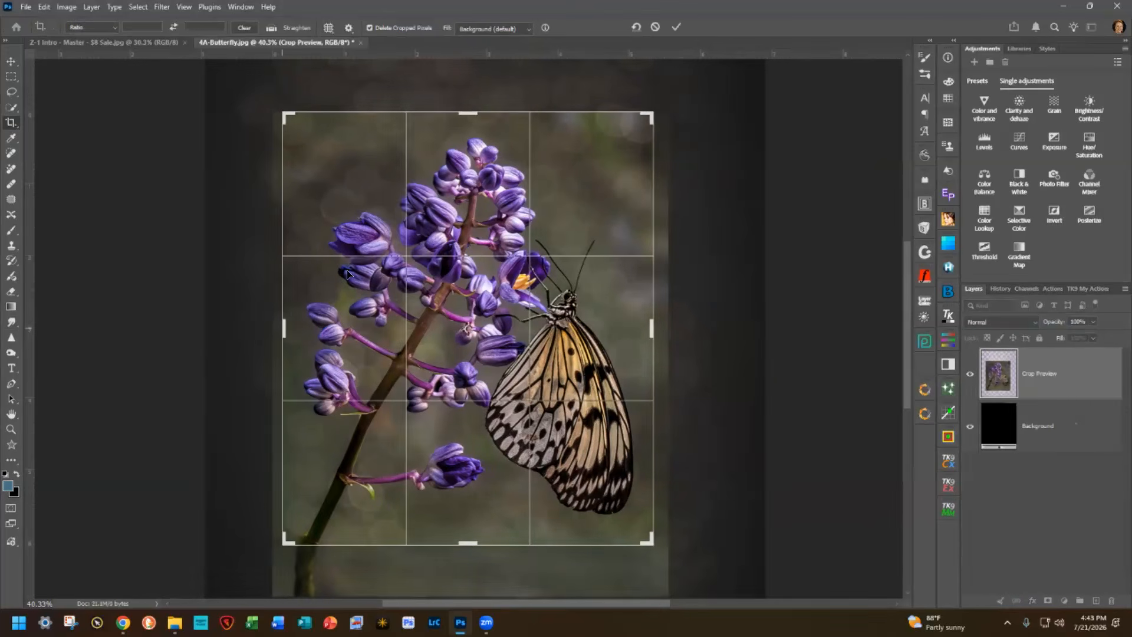
left_click(678, 27)
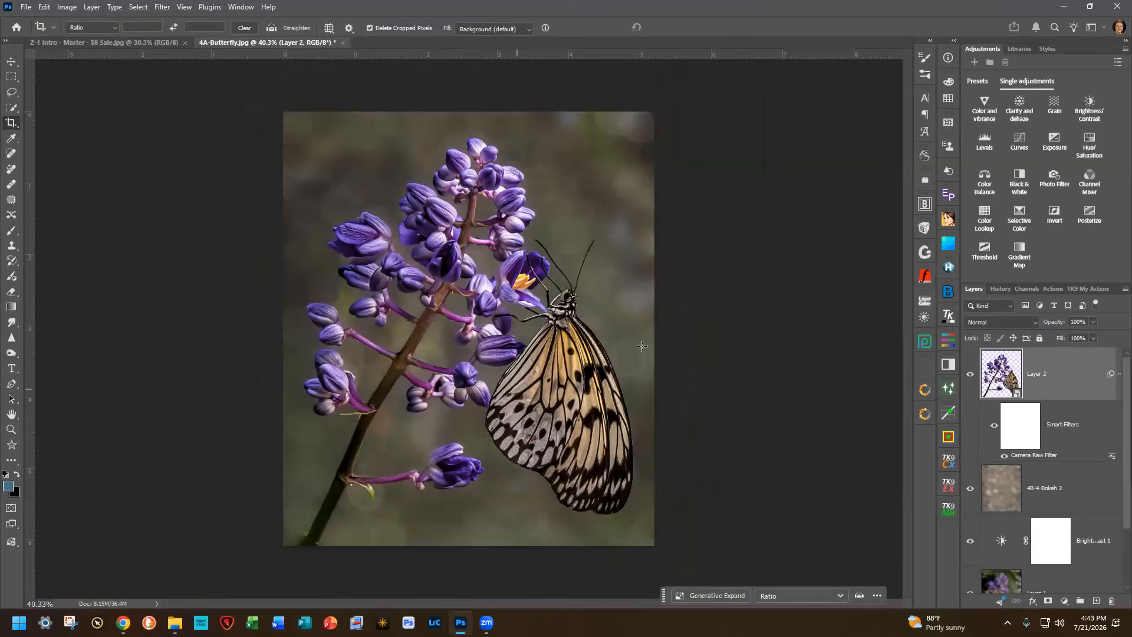
- Review the butterfly image's layer stack, from the blurred Layer 1 up to the cut-out Layer 2
scroll(702, 322, "up", 1)
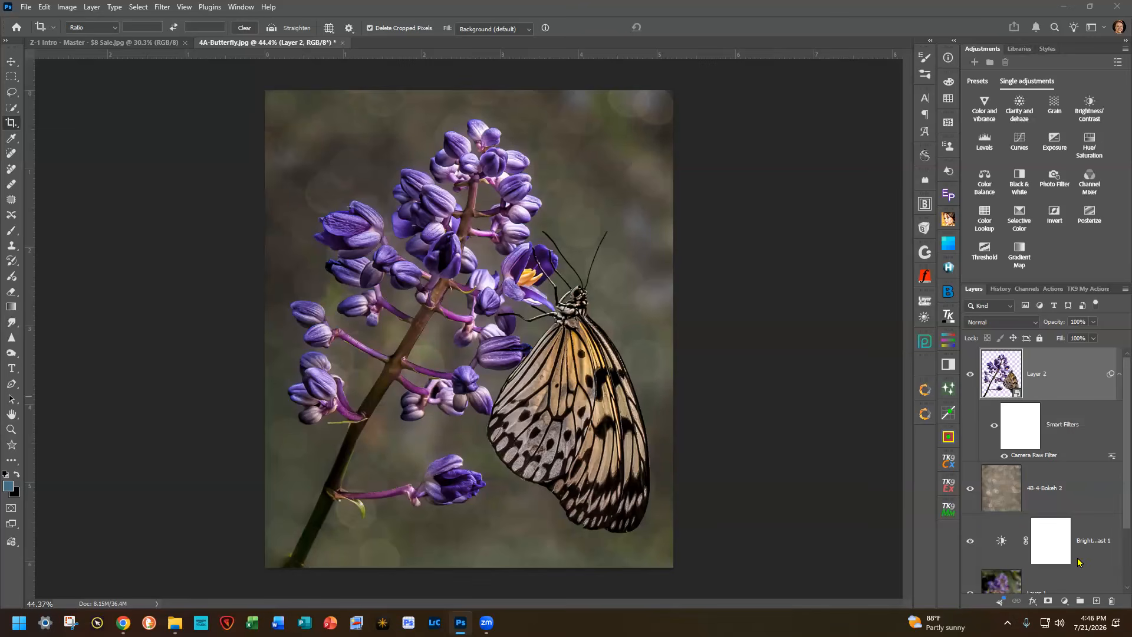
scroll(1077, 557, "down", 2)
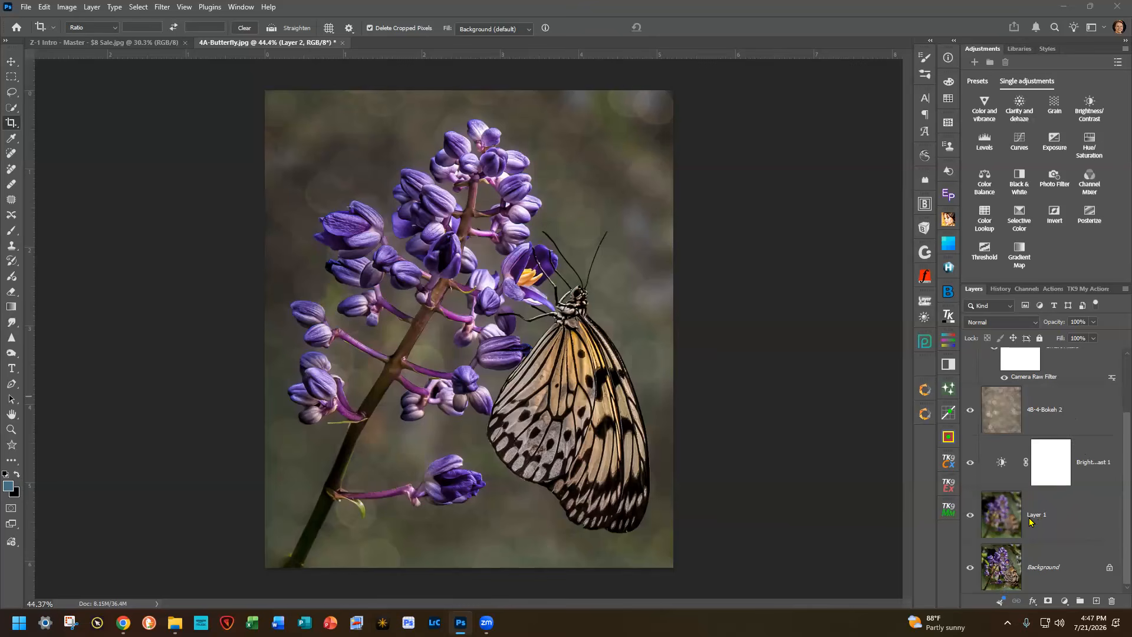
scroll(1031, 501, "up", 3)
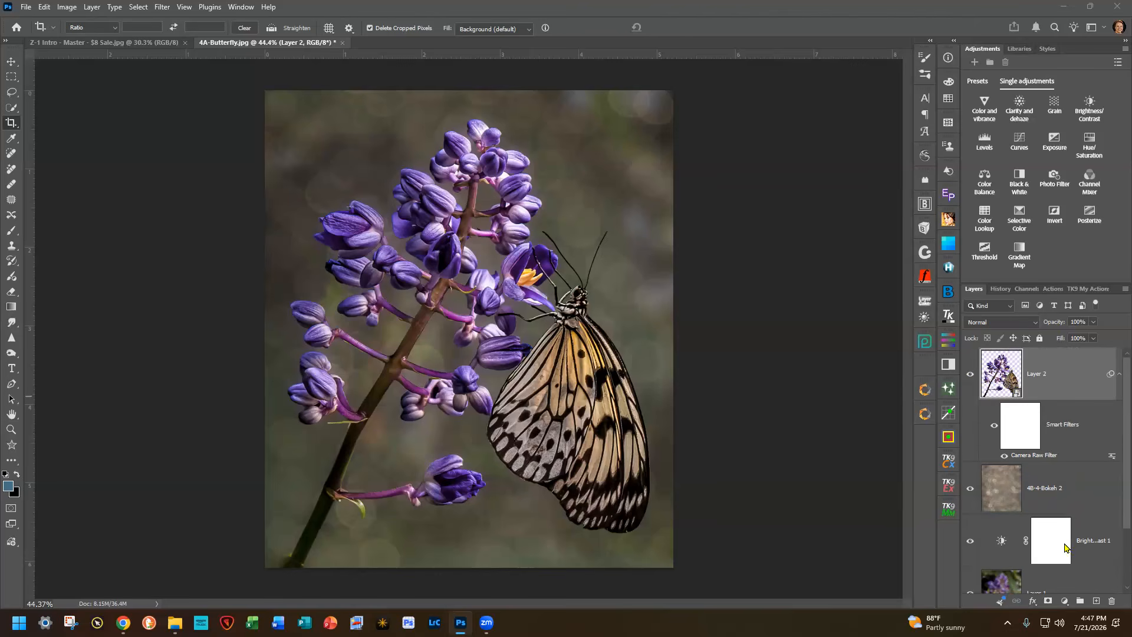
scroll(1068, 548, "down", 2)
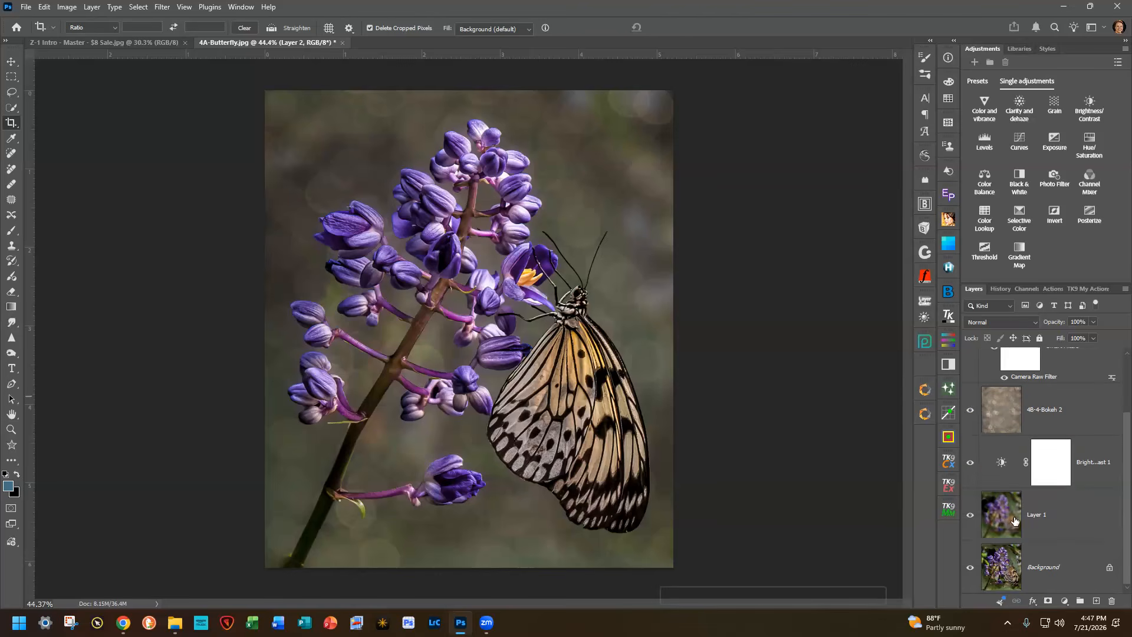
left_click(1073, 521)
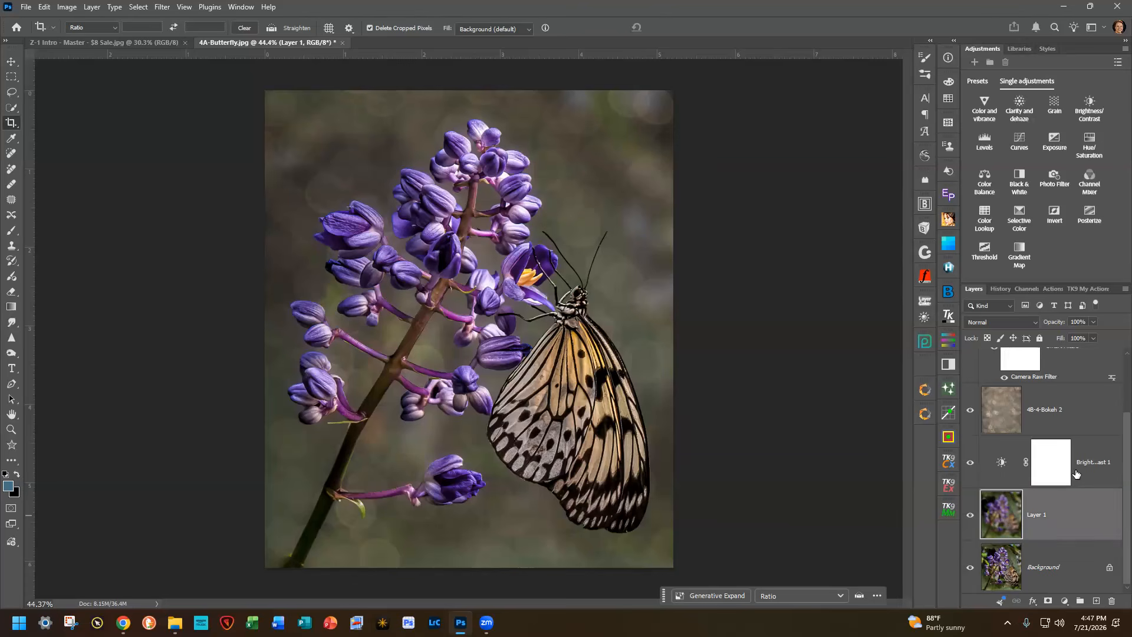
scroll(1071, 474, "up", 2)
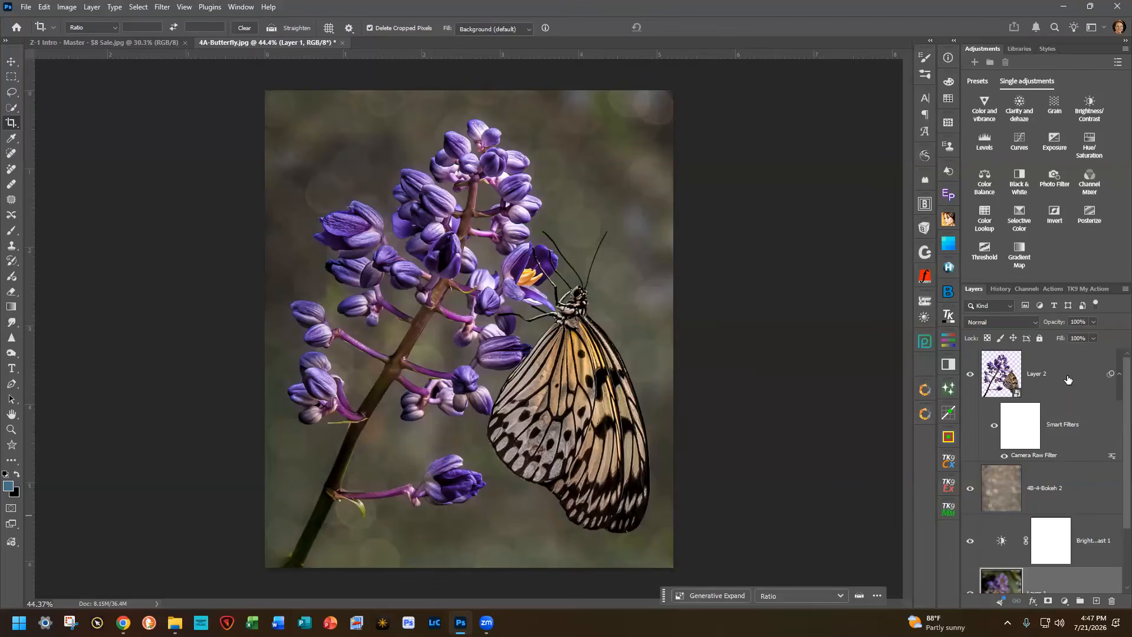
left_click(1068, 379)
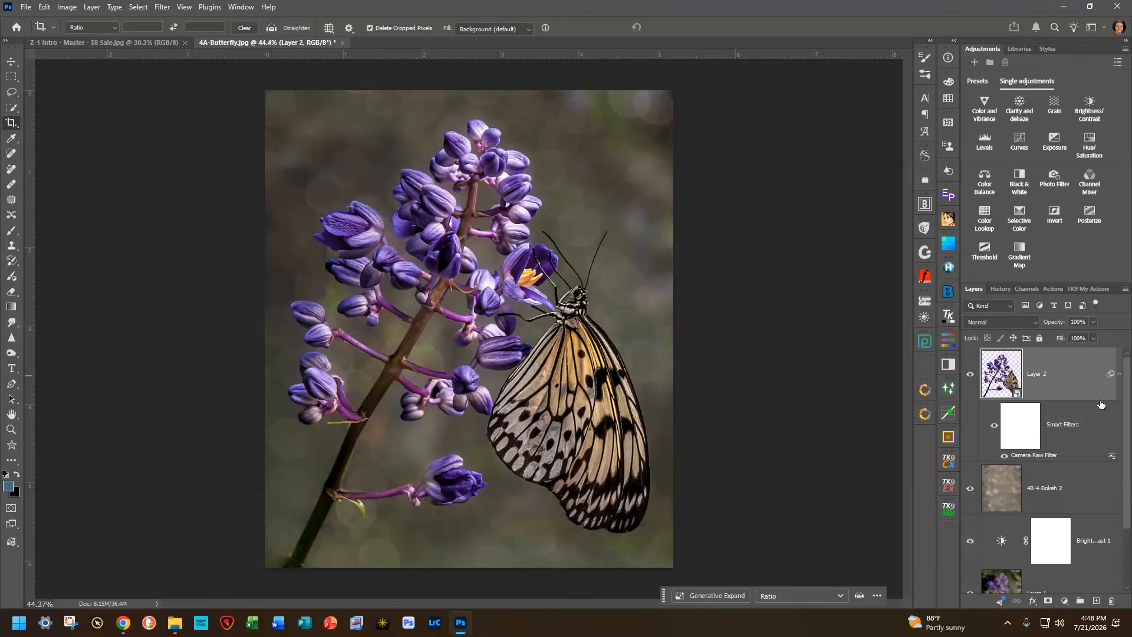
- Close the butterfly image and fit the 5A-Bodie Island Light image on screen
left_click(343, 43)
left_click(576, 234)
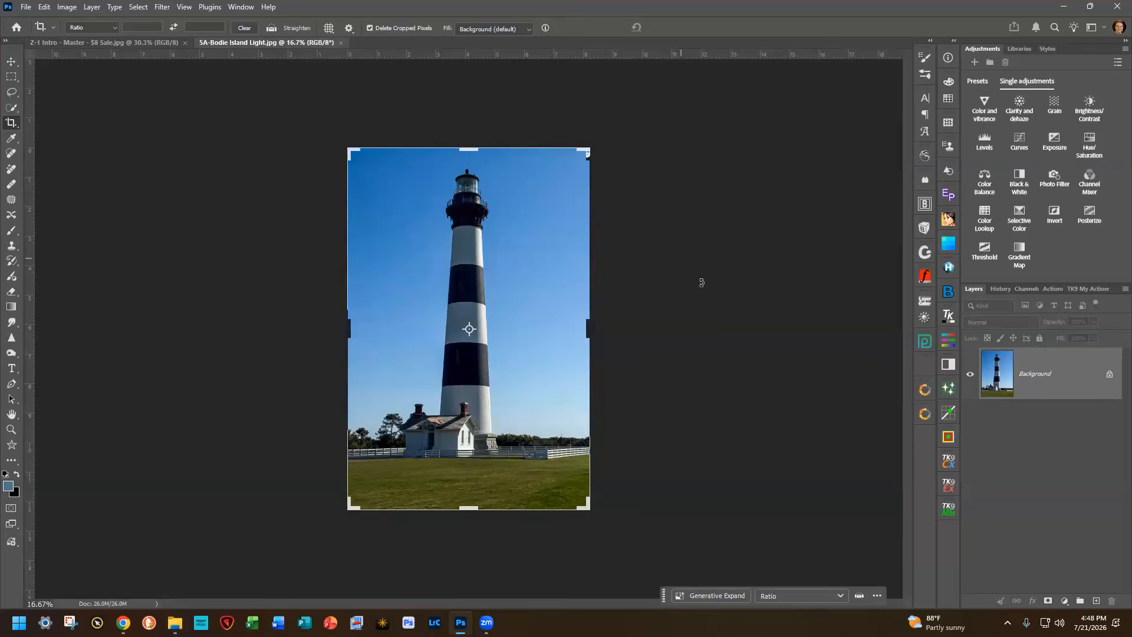
key("ctrl+0")
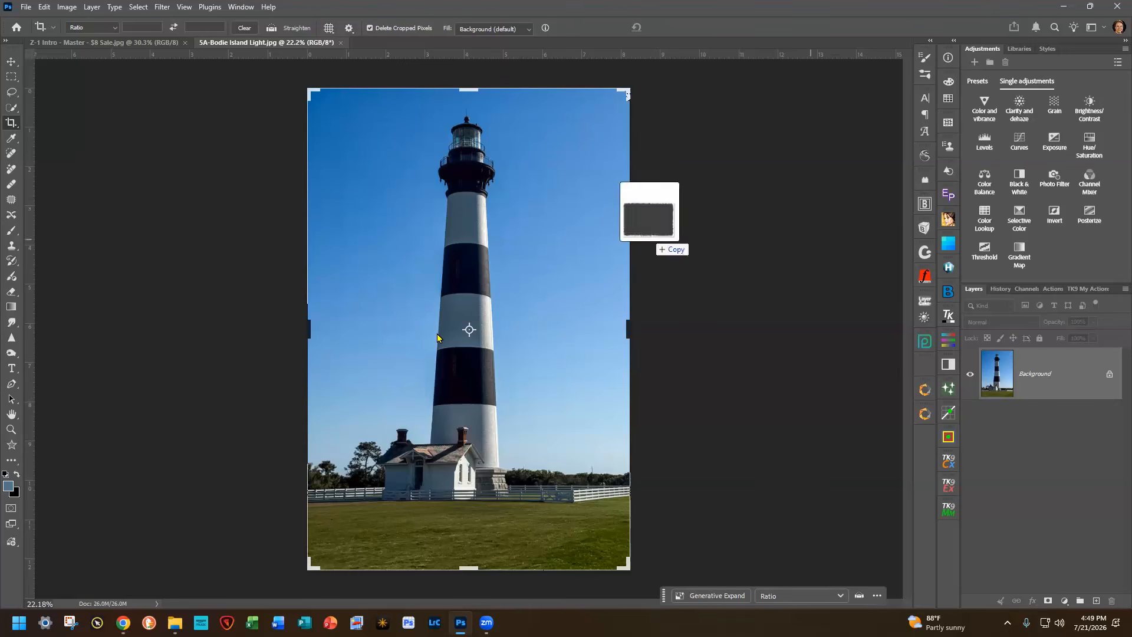
- Place the 5B-Grunge 2 shape over the lighthouse image, rotate it -90° and scale it to fill the canvas
double_click(453, 342)
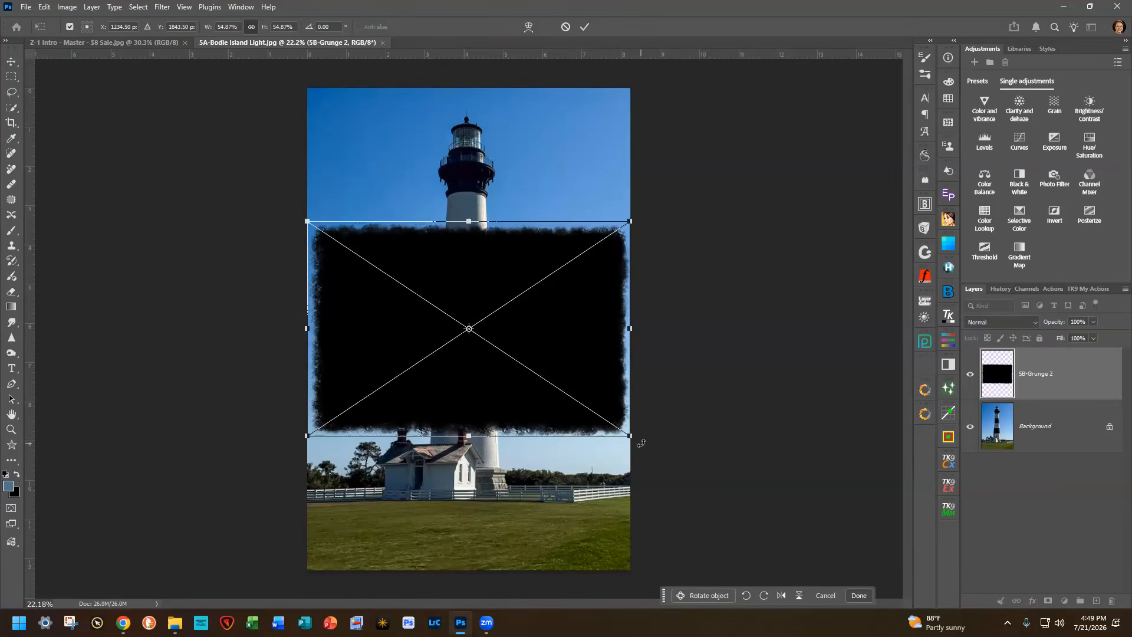
left_click_drag(652, 394, 583, 162)
left_click_drag(468, 274, 415, 194)
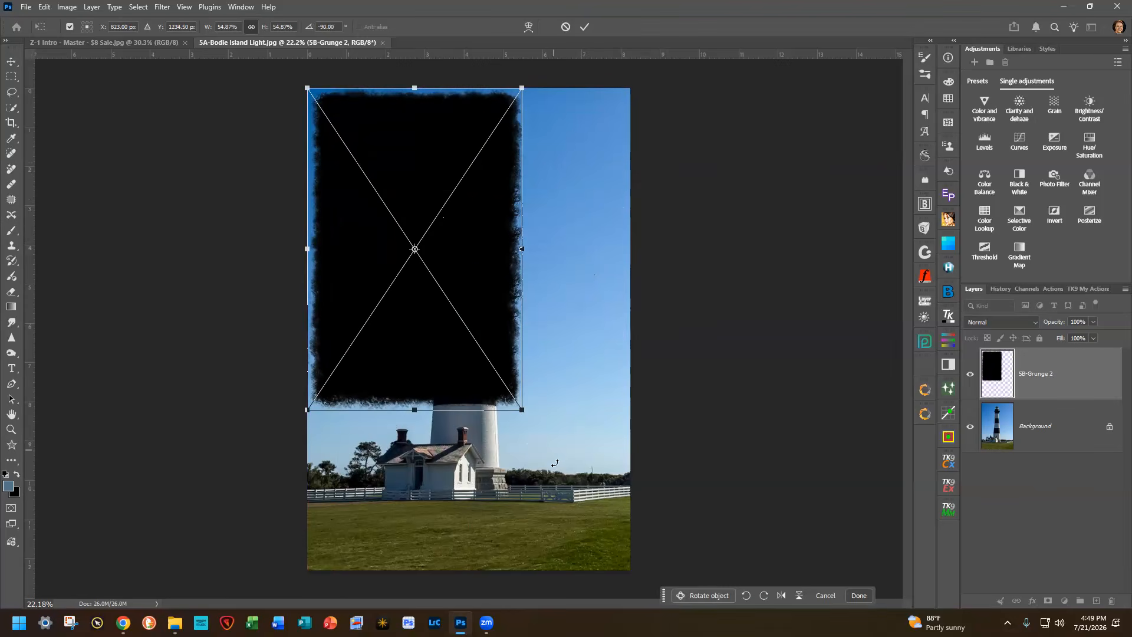
left_click_drag(519, 408, 632, 571)
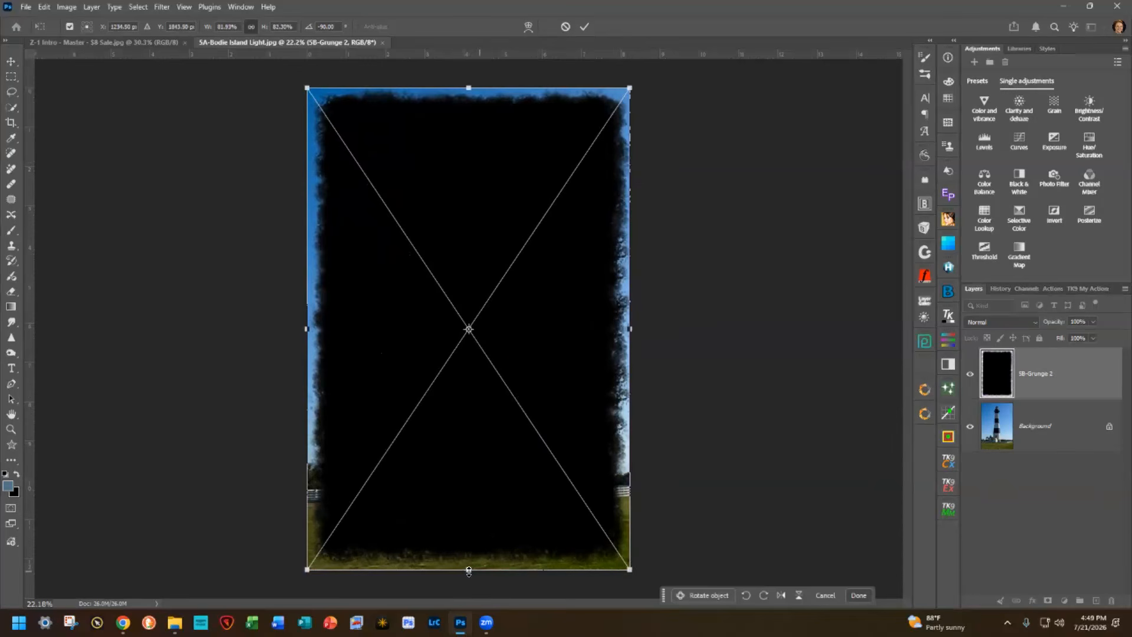
- Pull the grunge shape's four edges inward to about 74% by 79%, leaving a wider margin at the bottom, and commit the placement
left_click_drag(467, 569, 477, 533)
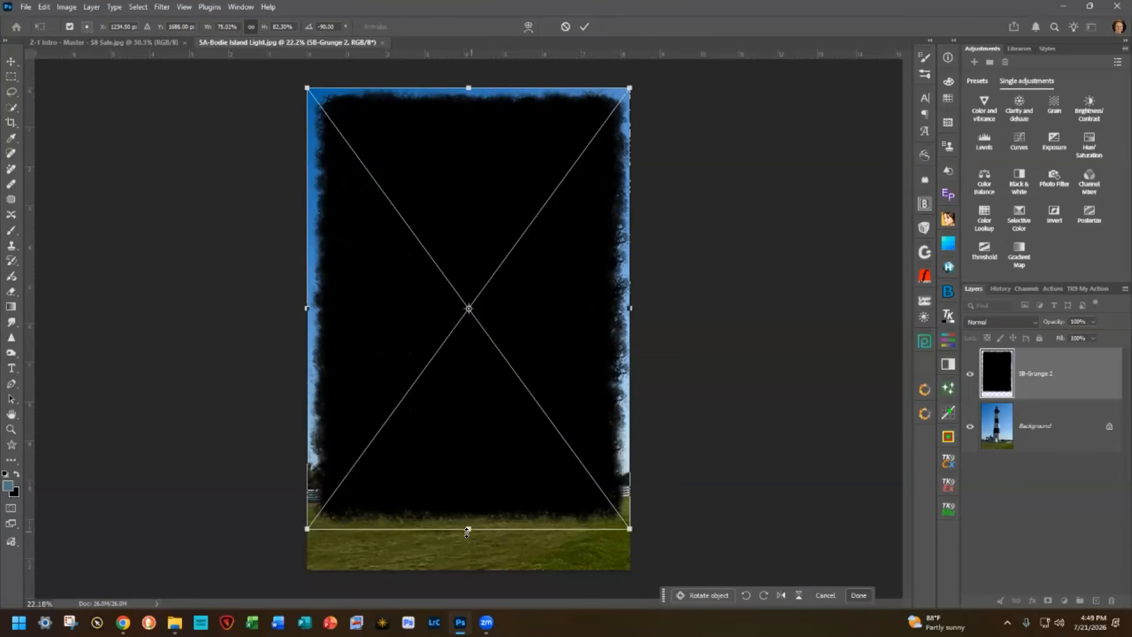
left_click_drag(468, 528, 469, 531)
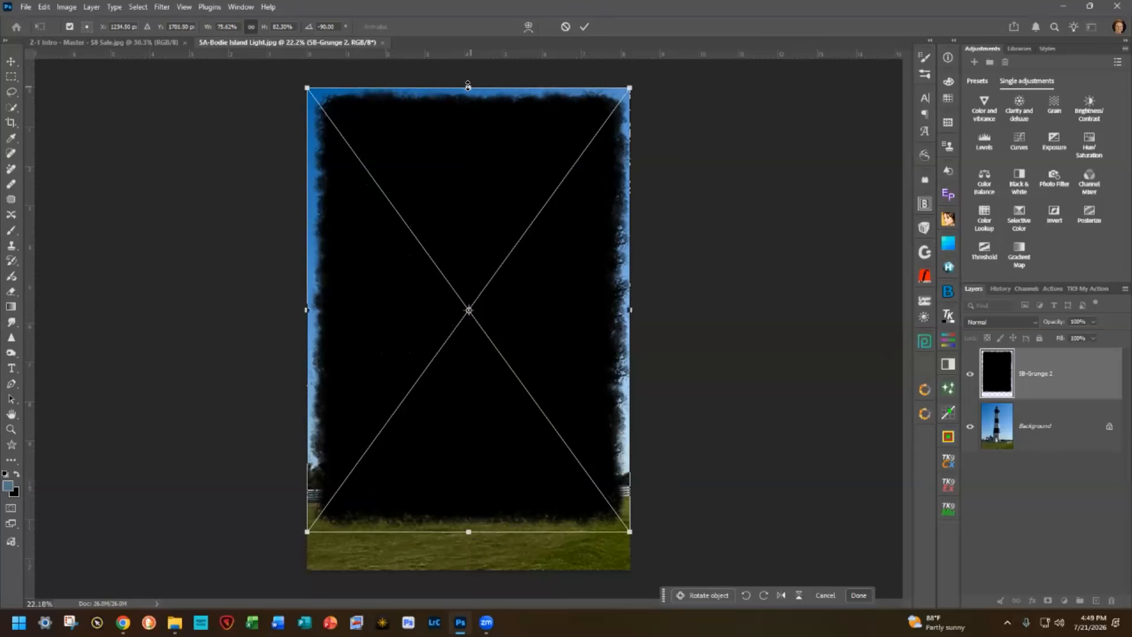
left_click_drag(469, 86, 469, 95)
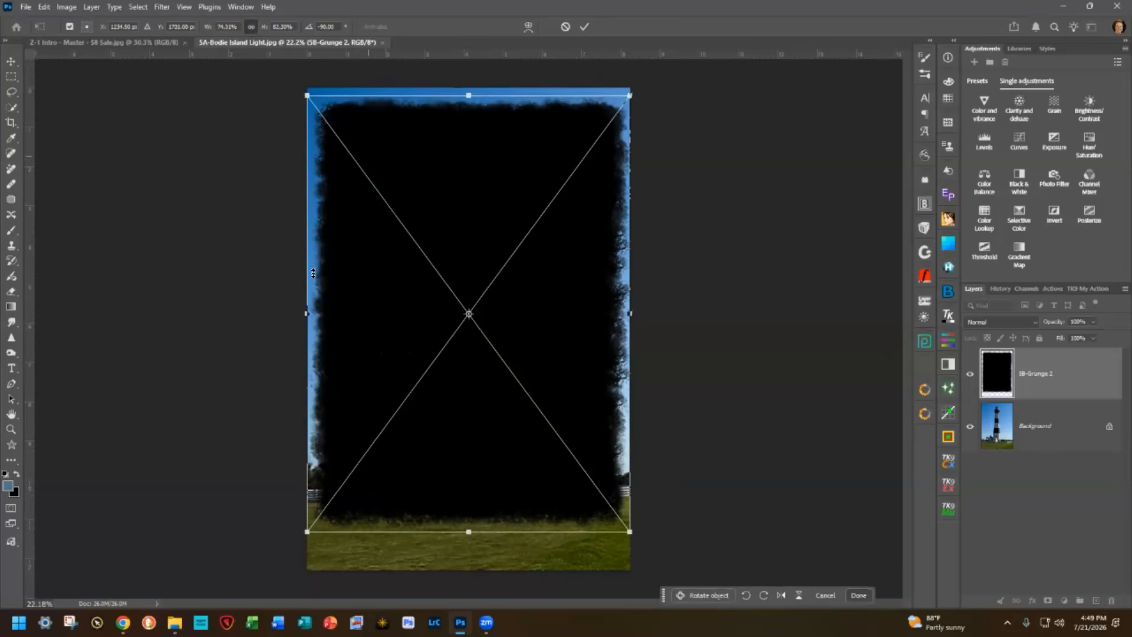
left_click_drag(306, 314, 312, 313)
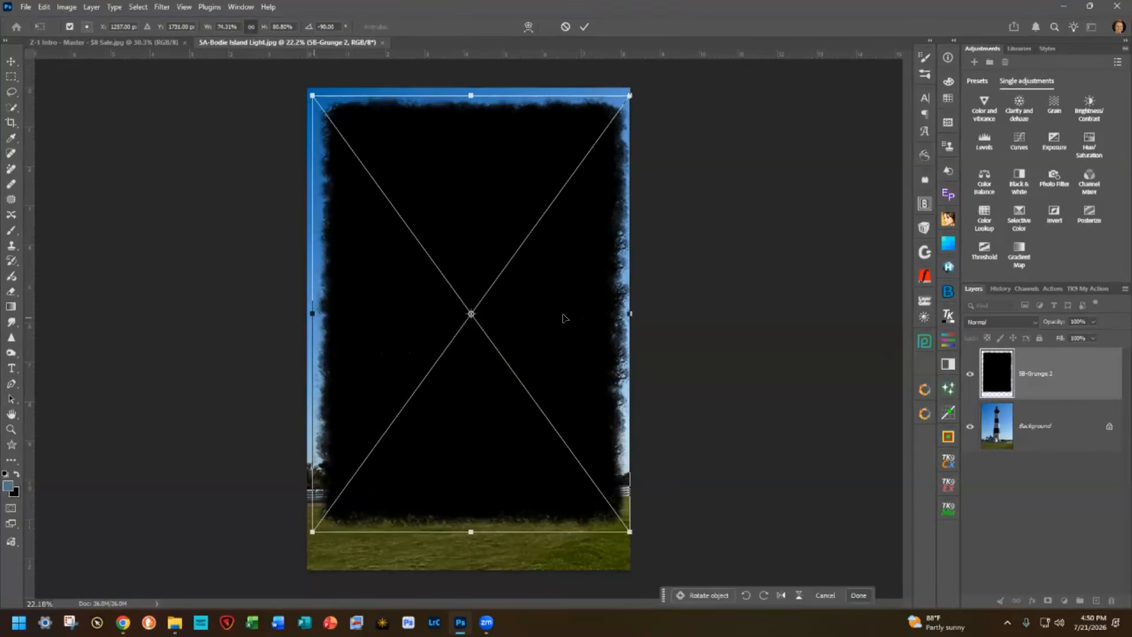
left_click_drag(630, 314, 619, 320)
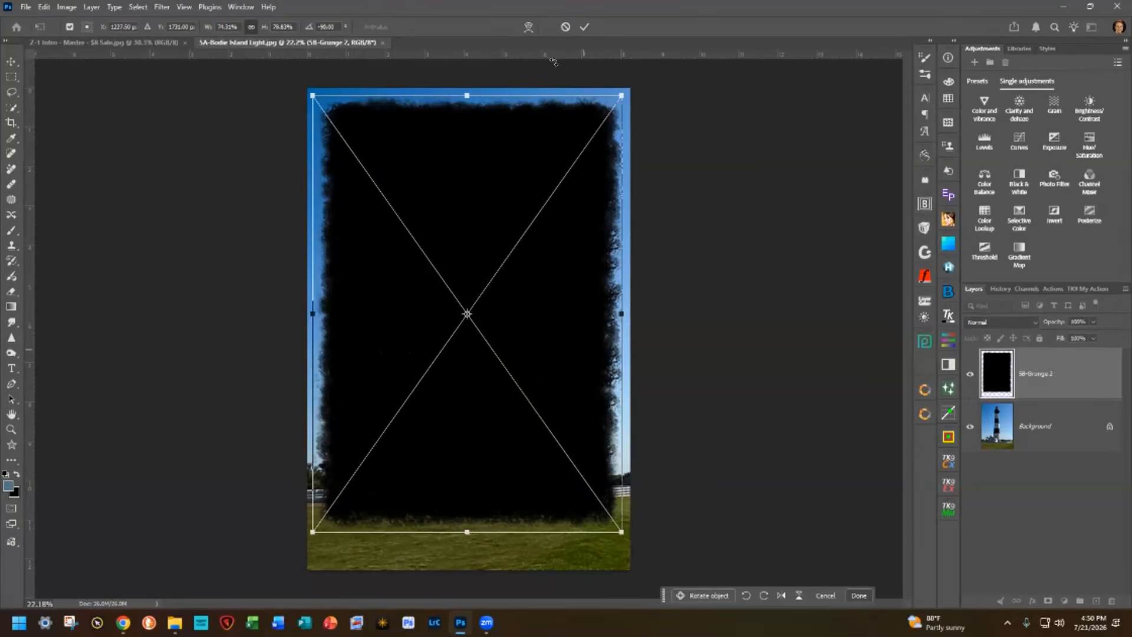
left_click(583, 27)
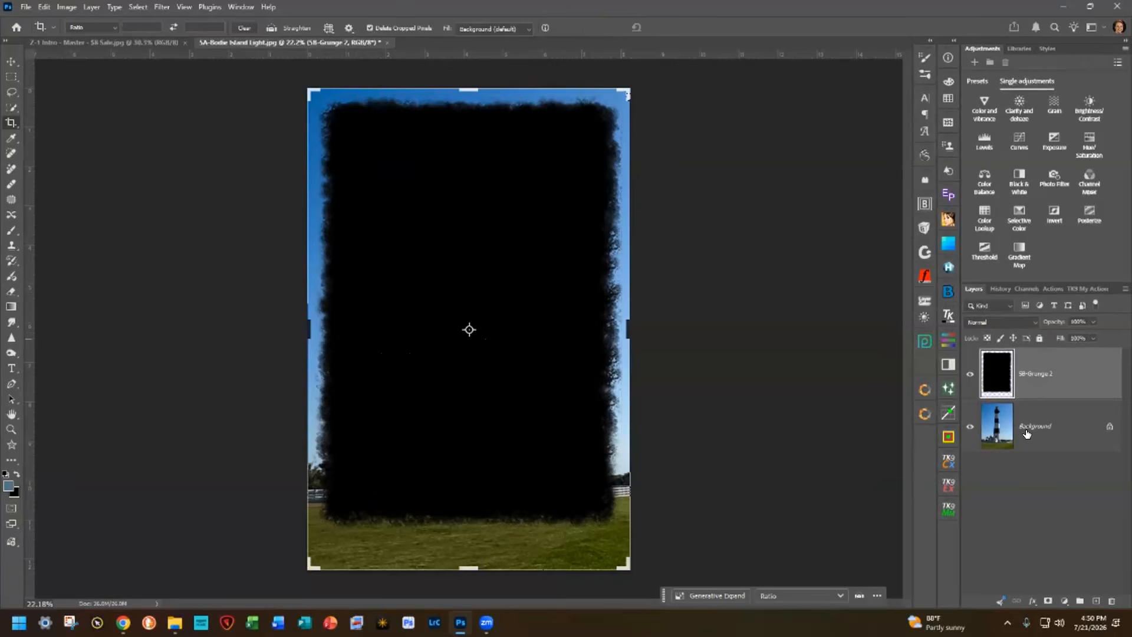
- Duplicate the Background layer beneath the grunge shape
left_click(1068, 427)
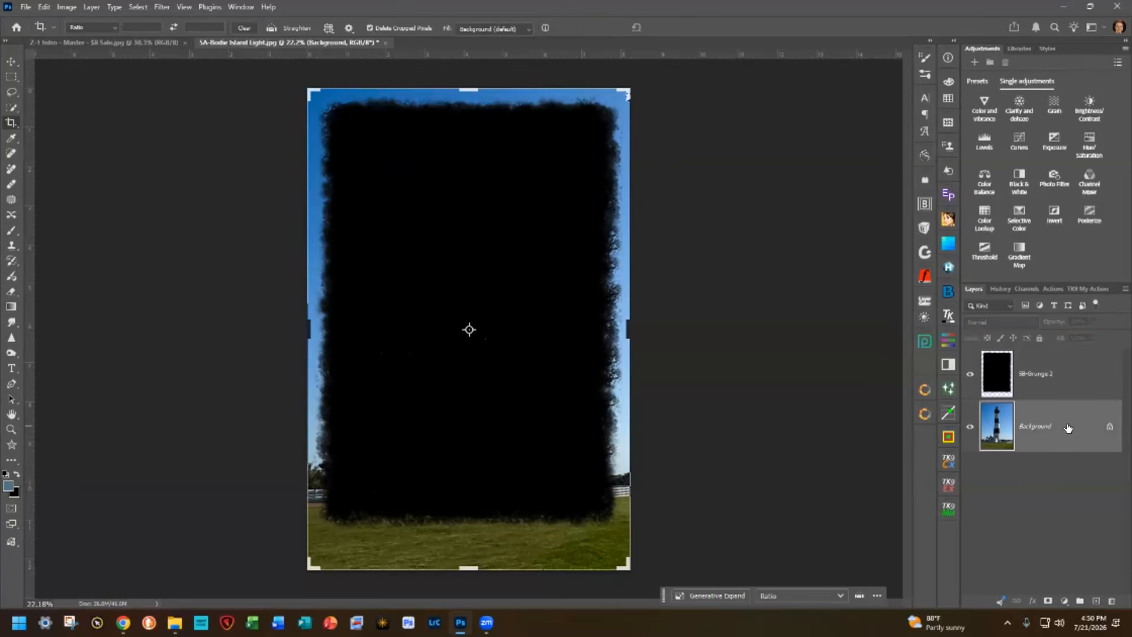
key("ctrl+j")
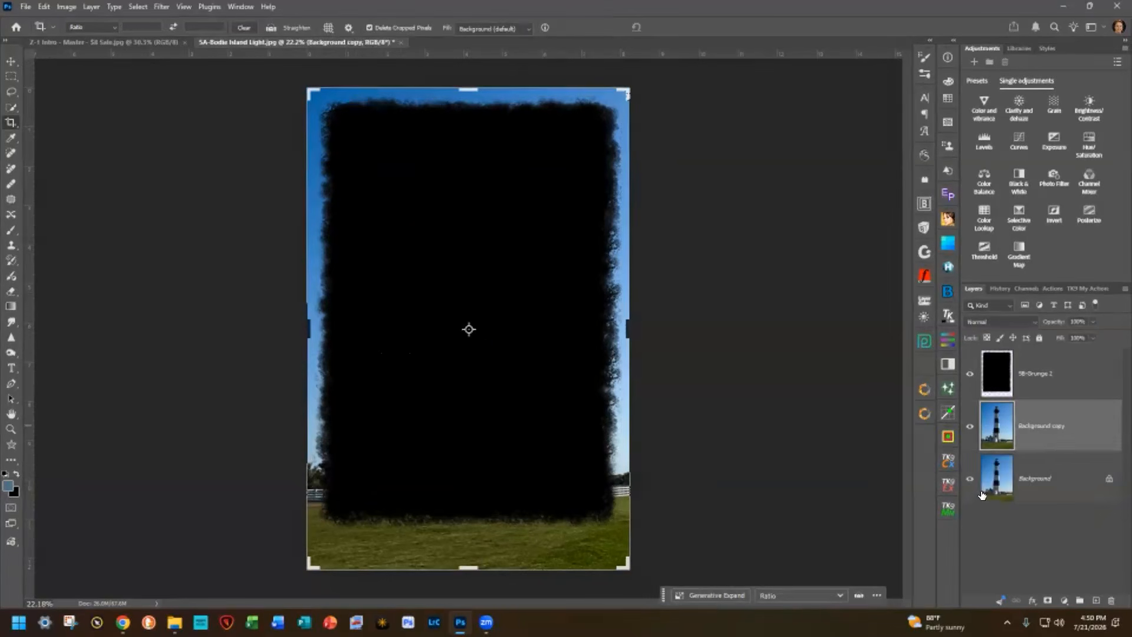
- Hide the Background layer and place Background copy above the 5B-Grunge 2 shape, clipped to it
left_click(969, 480)
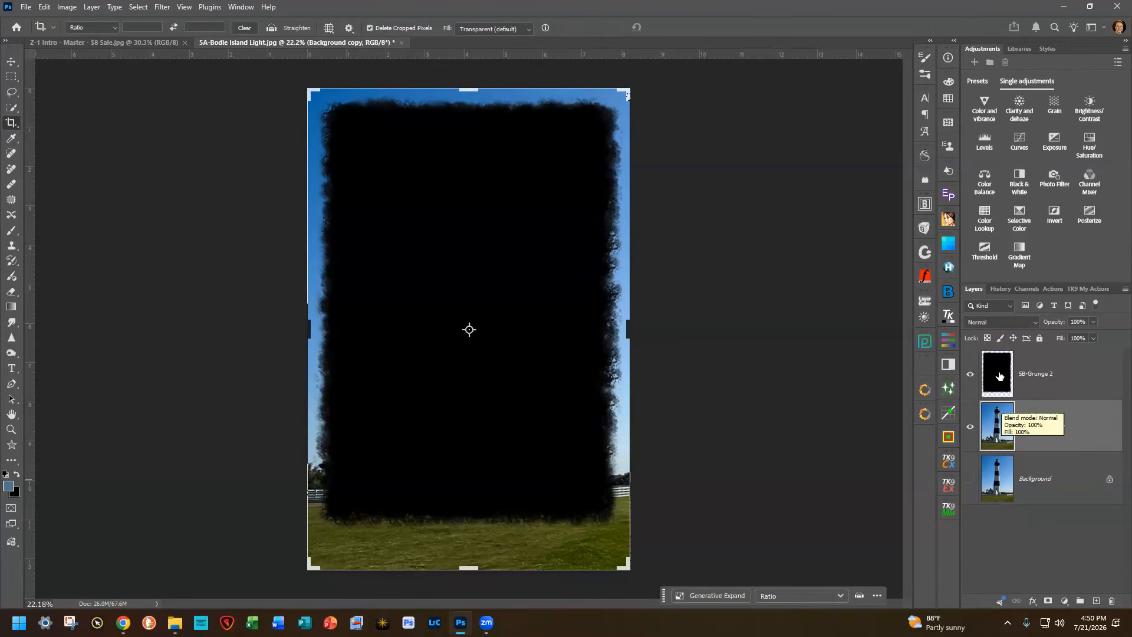
left_click_drag(1075, 430, 1084, 367)
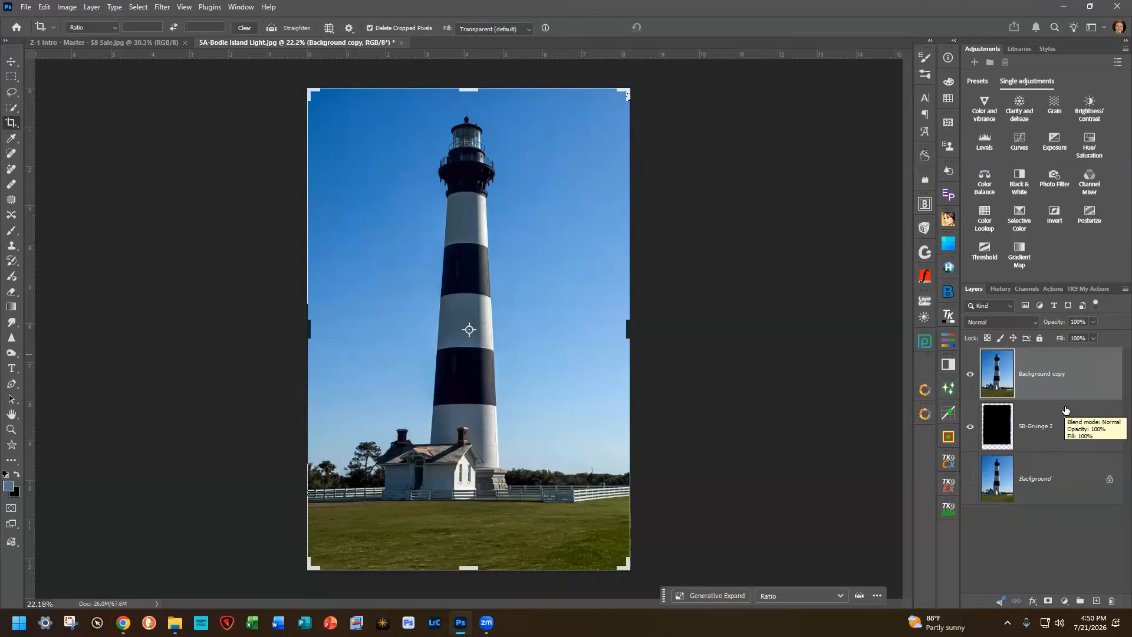
left_click_drag(1076, 407, 1075, 399)
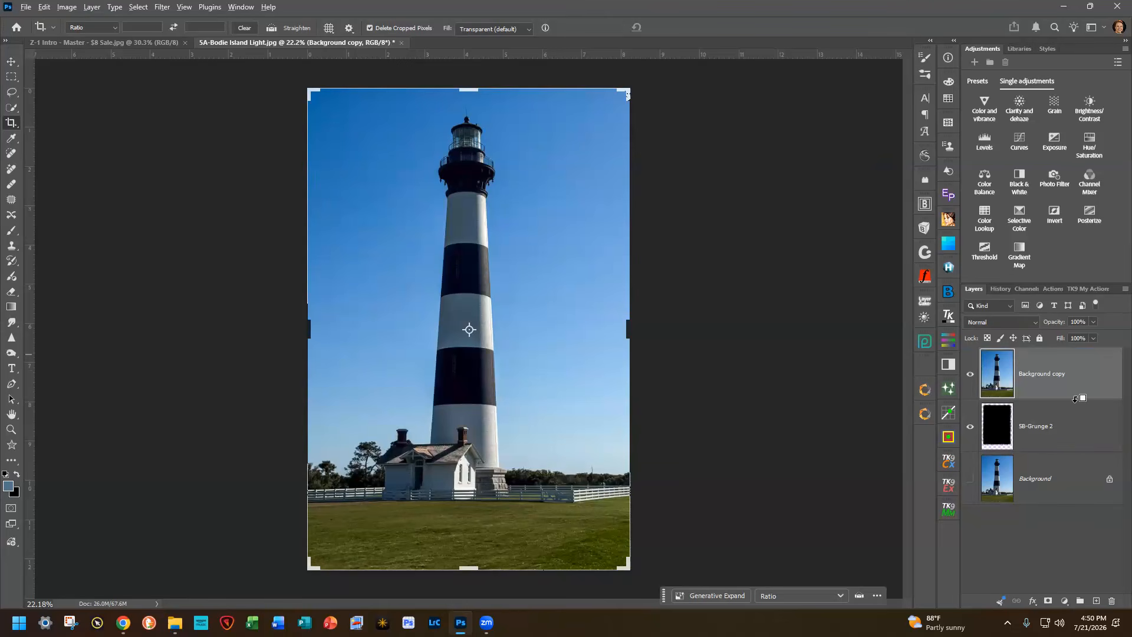
left_click_drag(1075, 399, 1072, 403)
key("ctrl+alt+g")
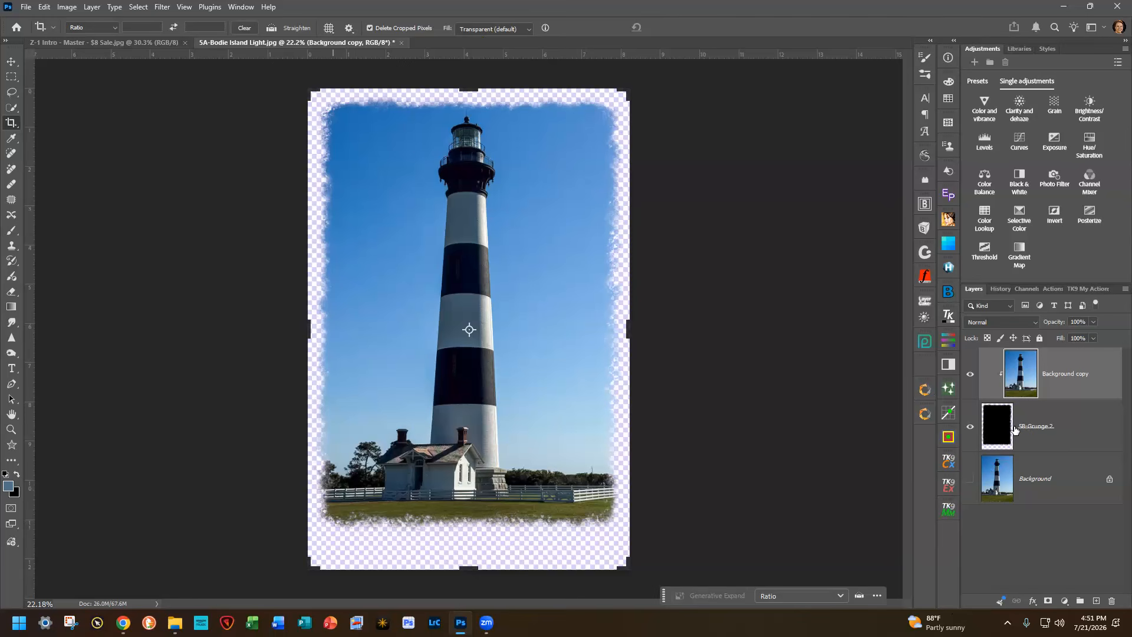
- Add a blank layer directly above Background and fill it with light blue #c7e4fe
left_click(1044, 484)
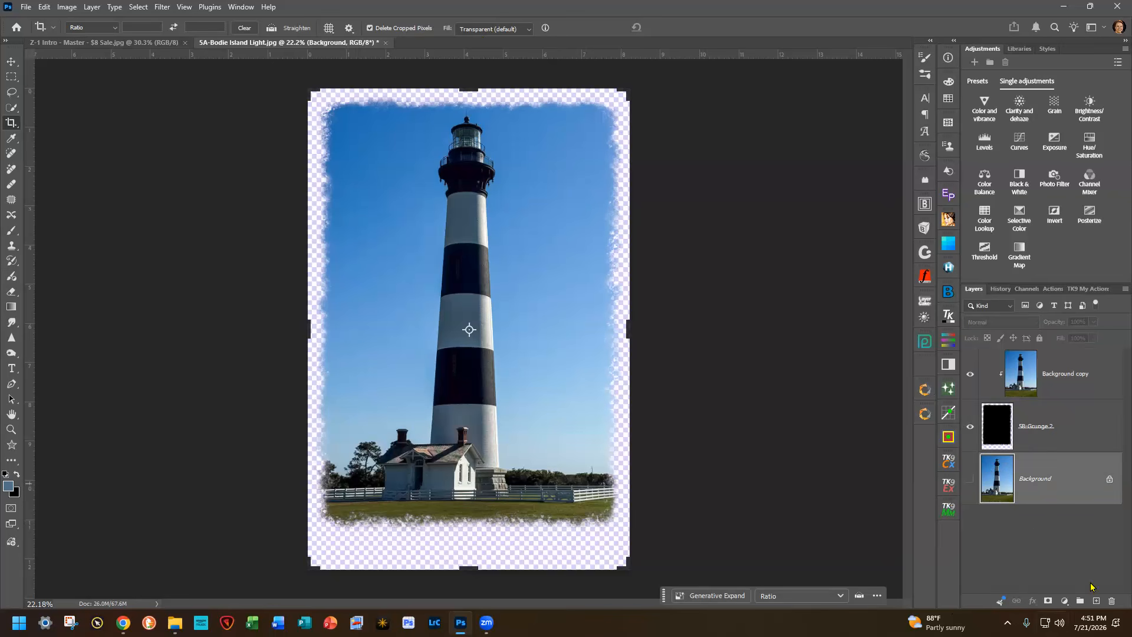
left_click(1095, 602)
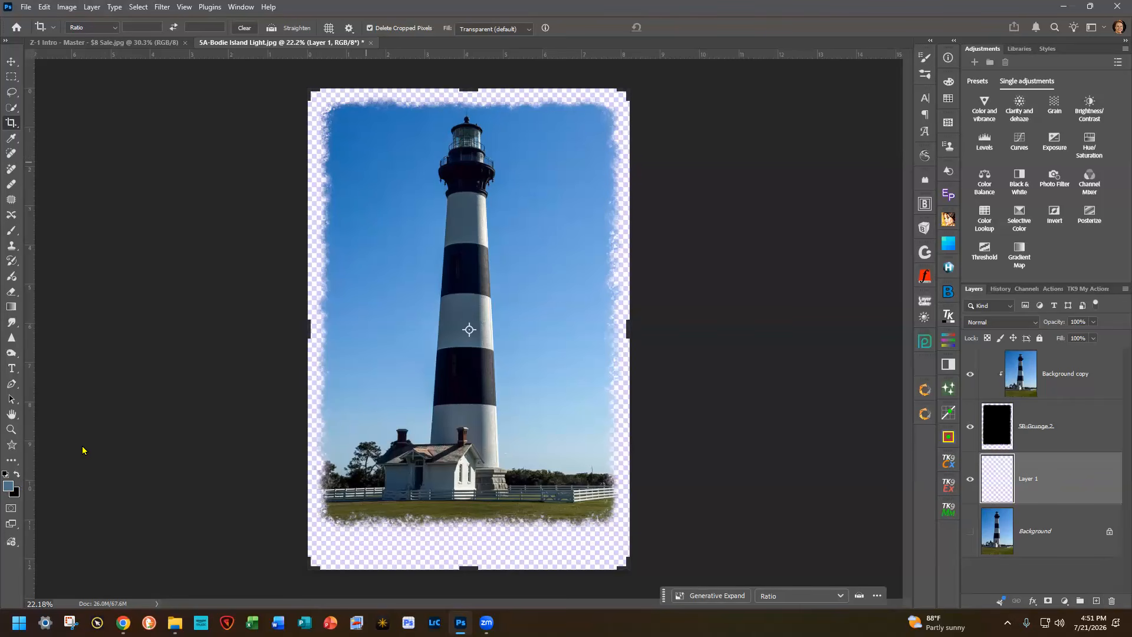
left_click(8, 488)
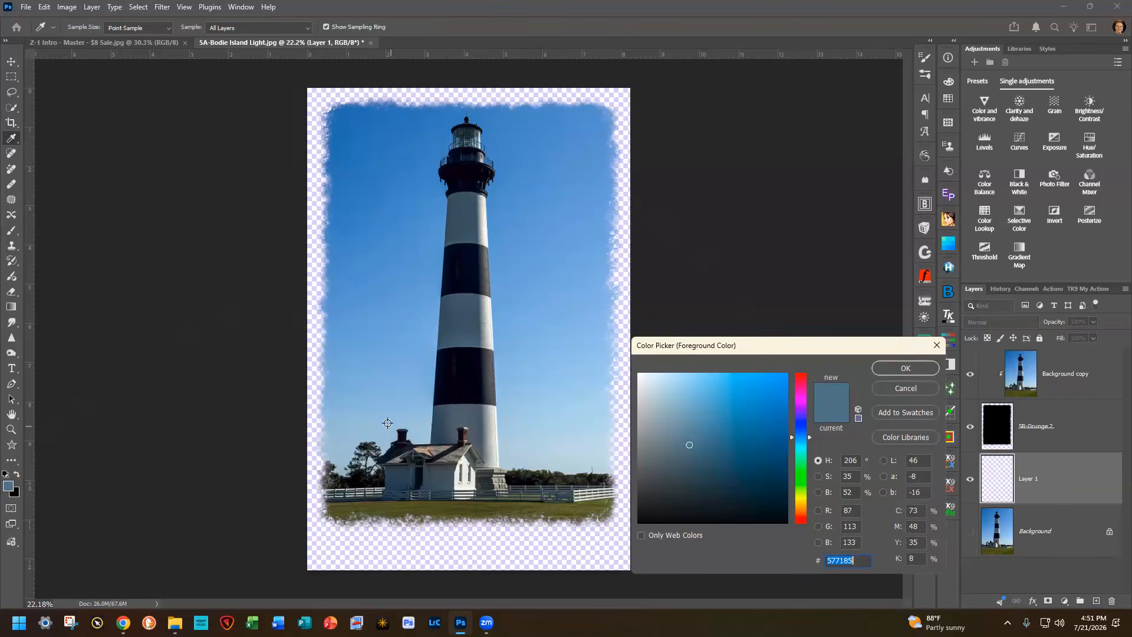
left_click(405, 392)
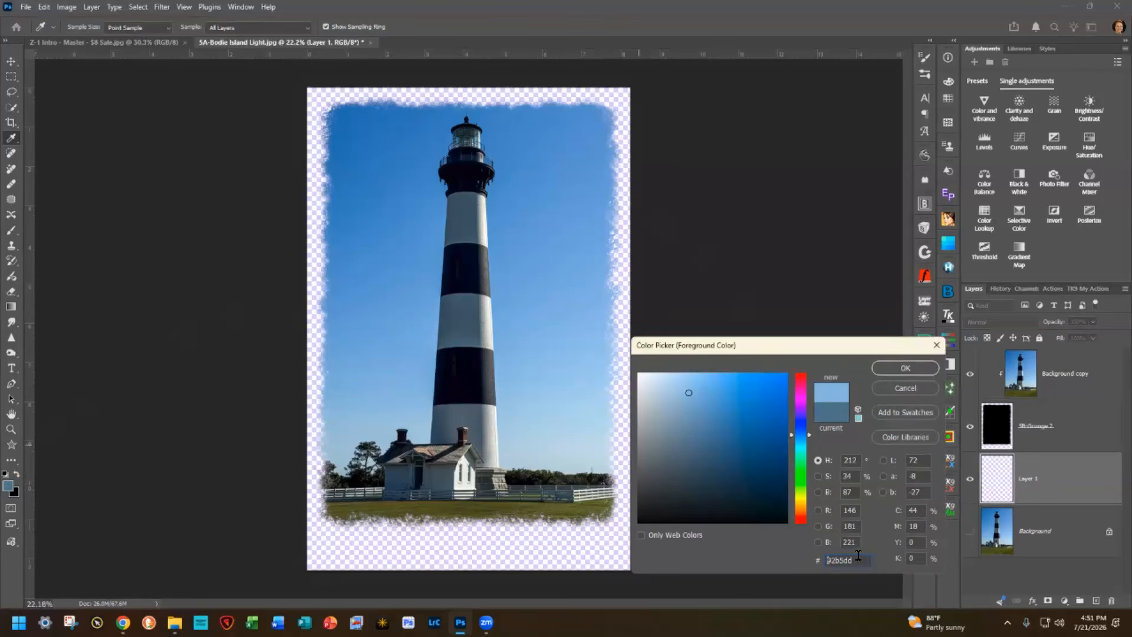
left_click_drag(852, 559, 790, 560)
type("c")
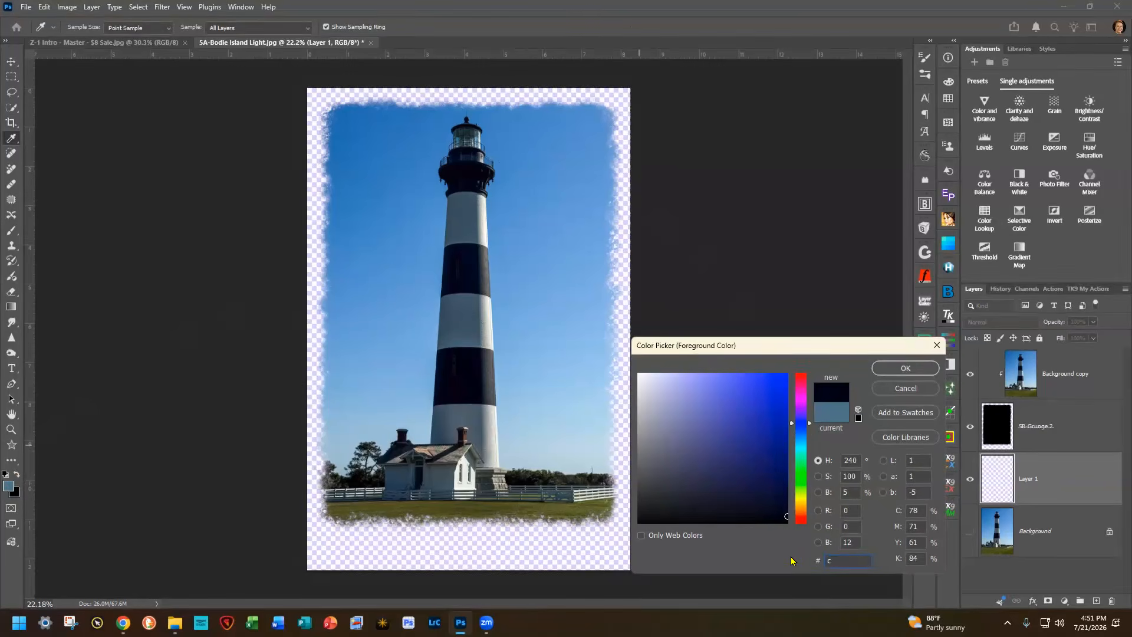
type("7e4fe")
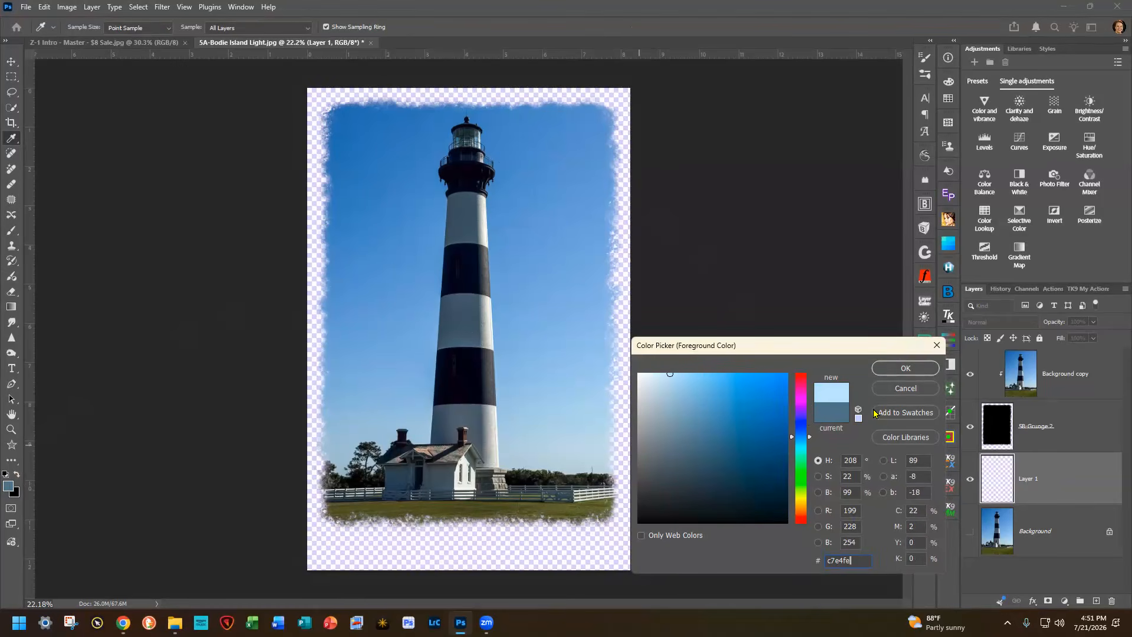
left_click(886, 369)
key("c")
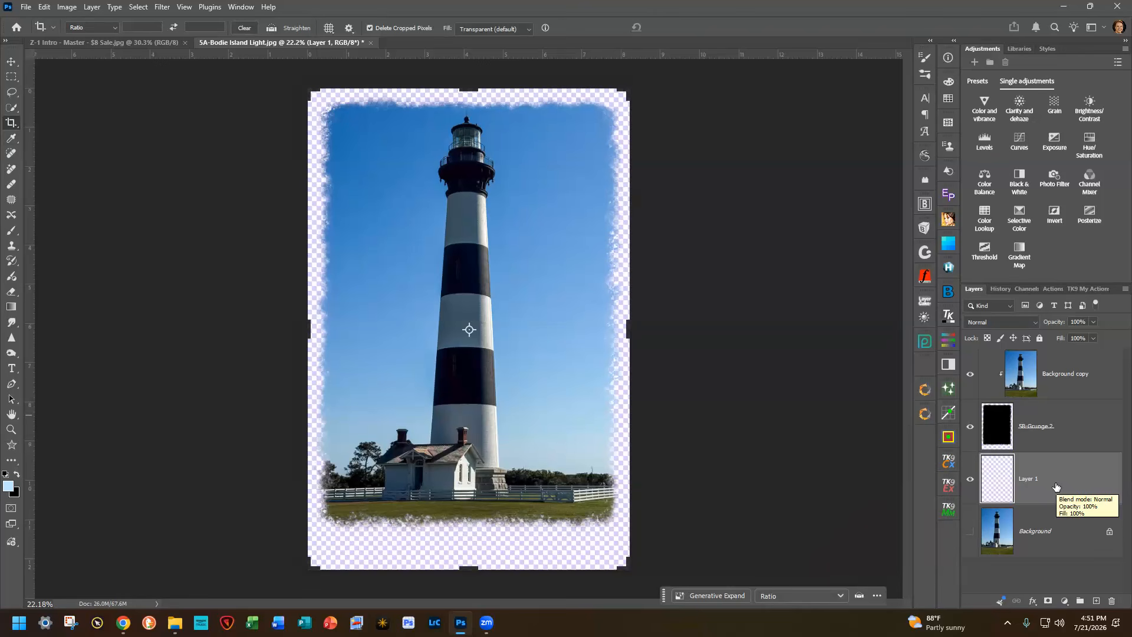
key("alt+BackSpace")
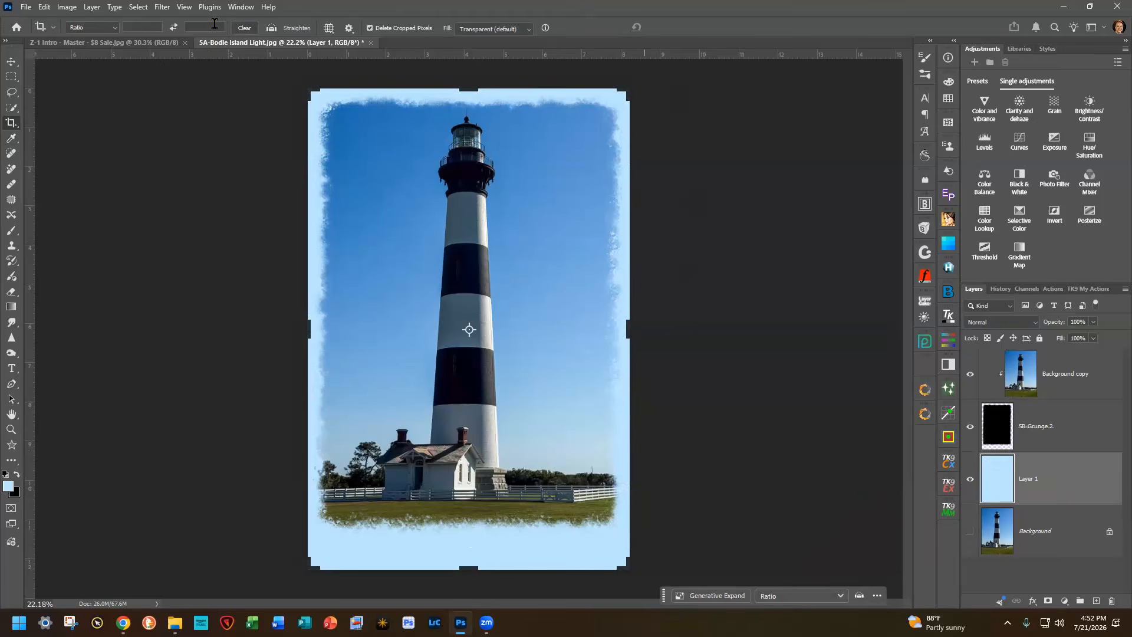
- Apply the blue-grey texture, the first pattern in Legacy Patterns' Patterns 2 group, as a pattern fill over the light-blue layer
left_click(248, 7)
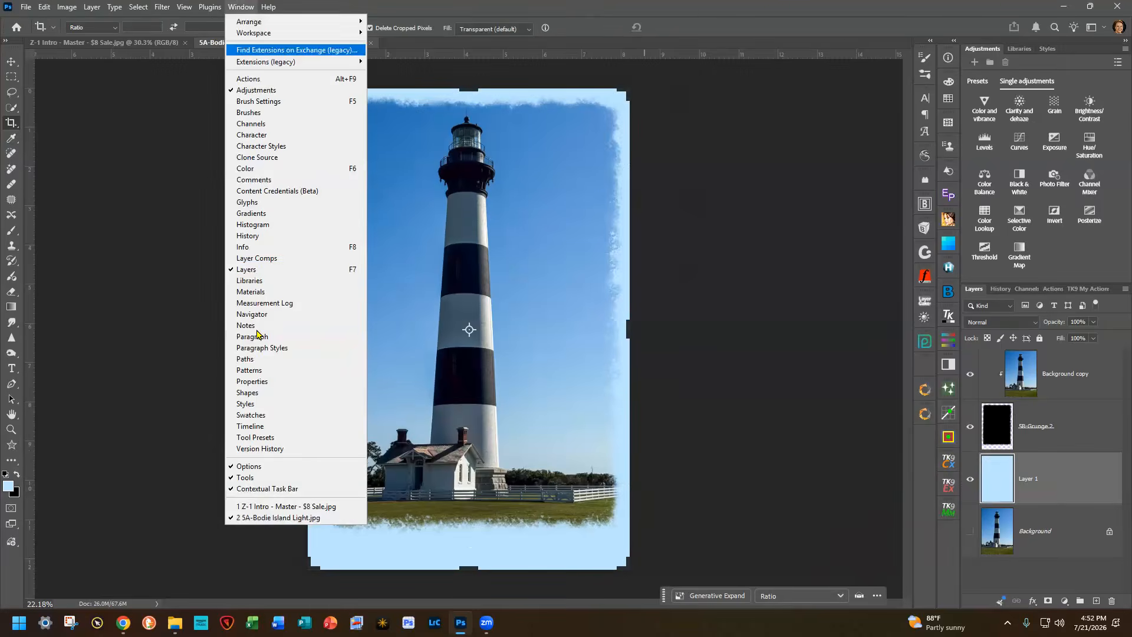
left_click(261, 372)
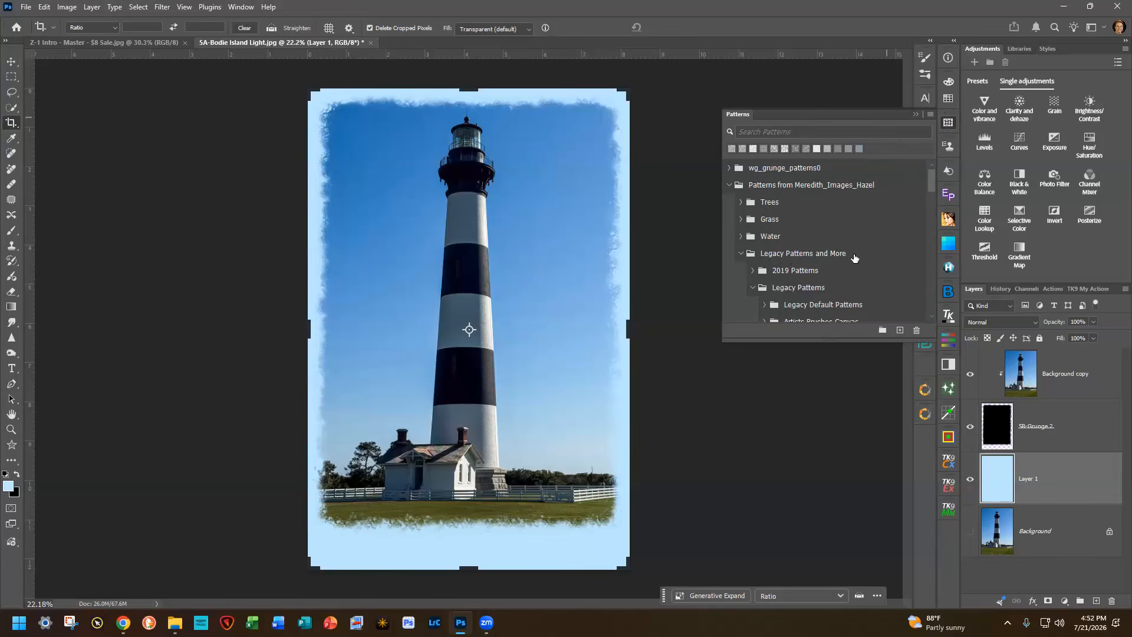
left_click(931, 115)
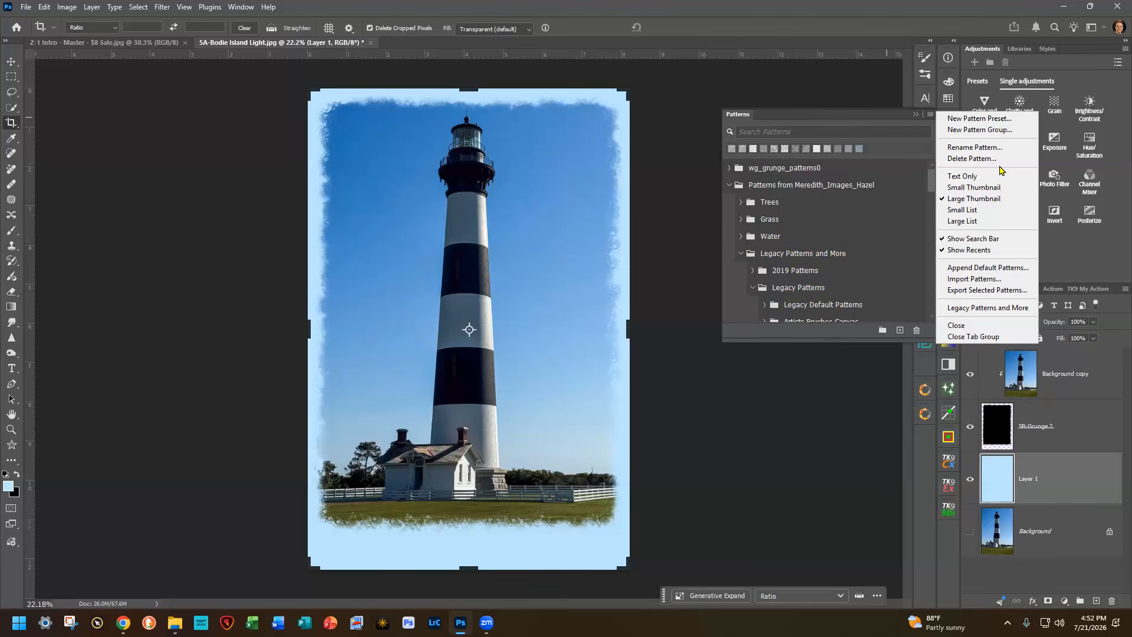
left_click(933, 181)
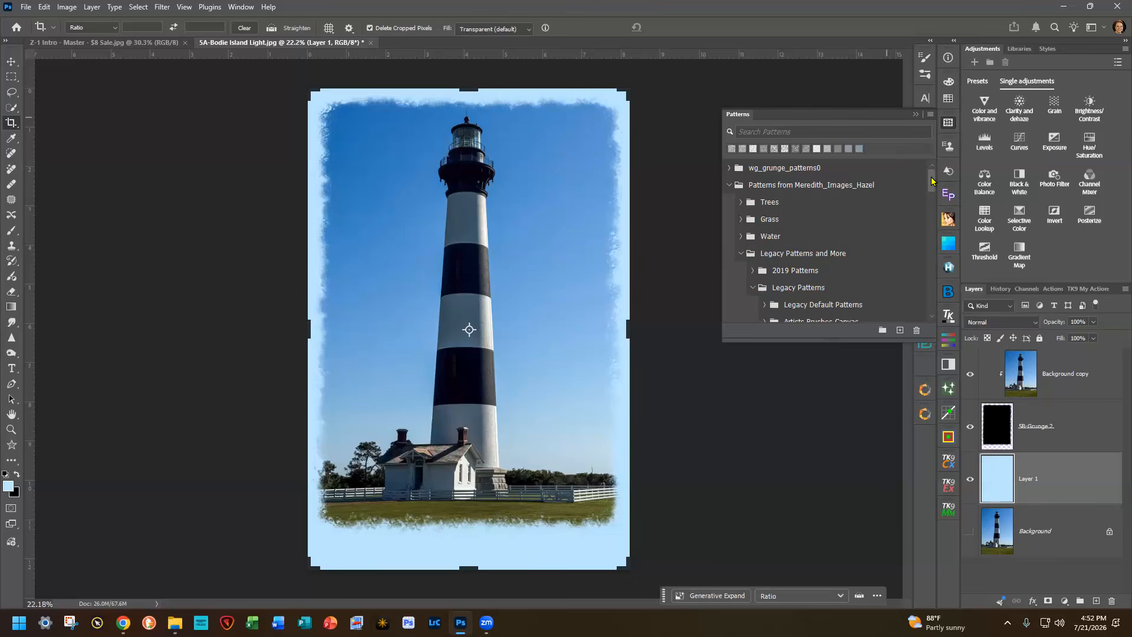
left_click_drag(930, 188, 931, 200)
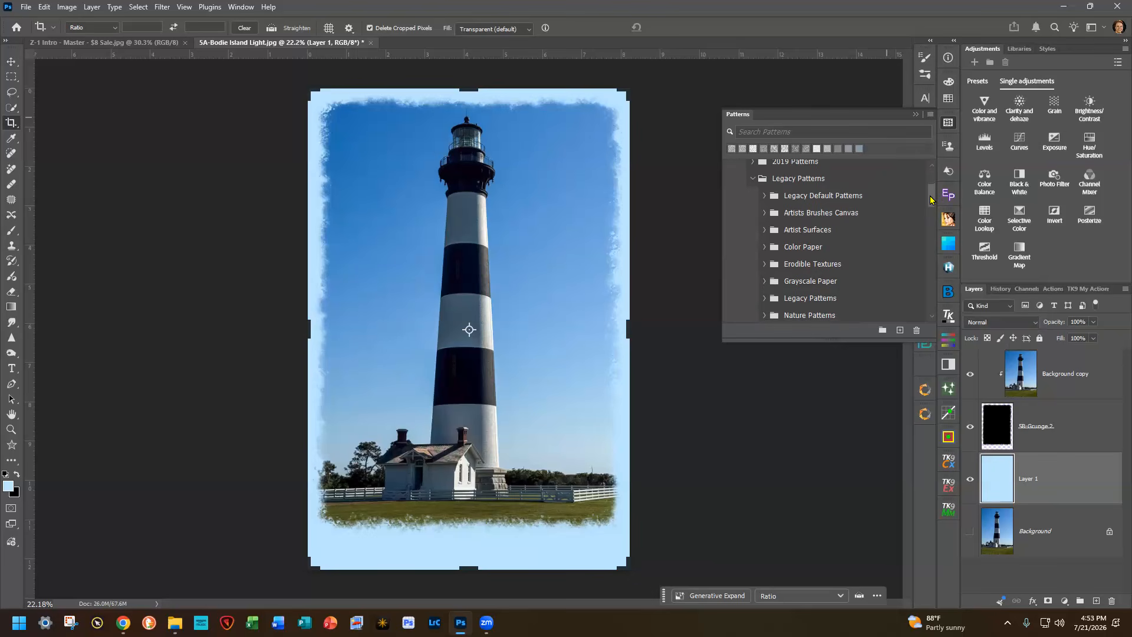
left_click_drag(929, 206, 930, 217)
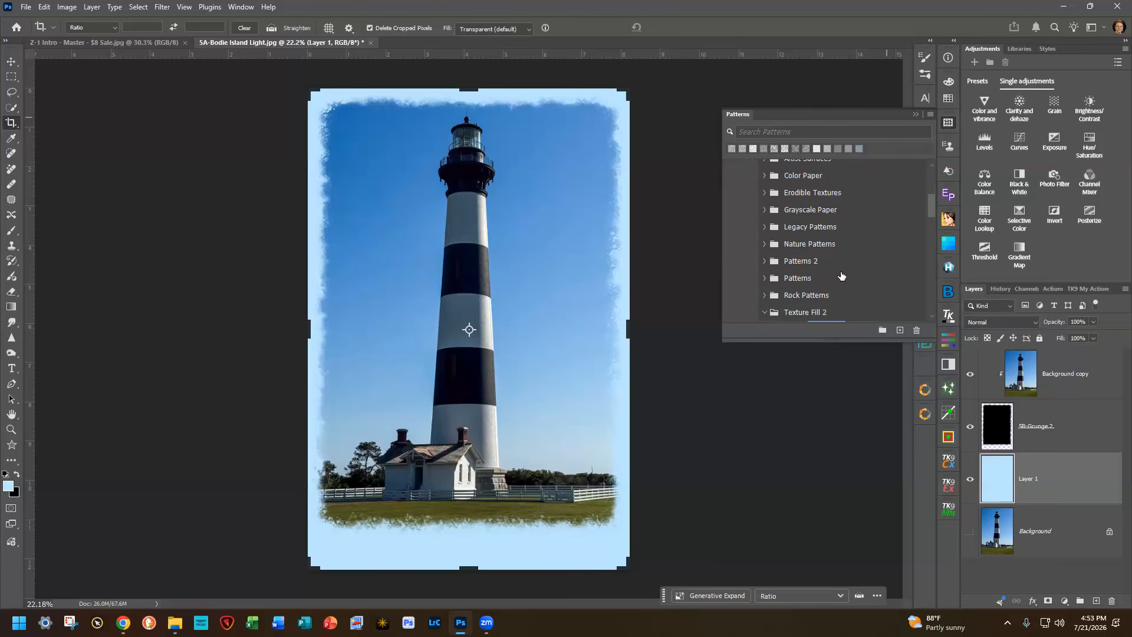
left_click(764, 261)
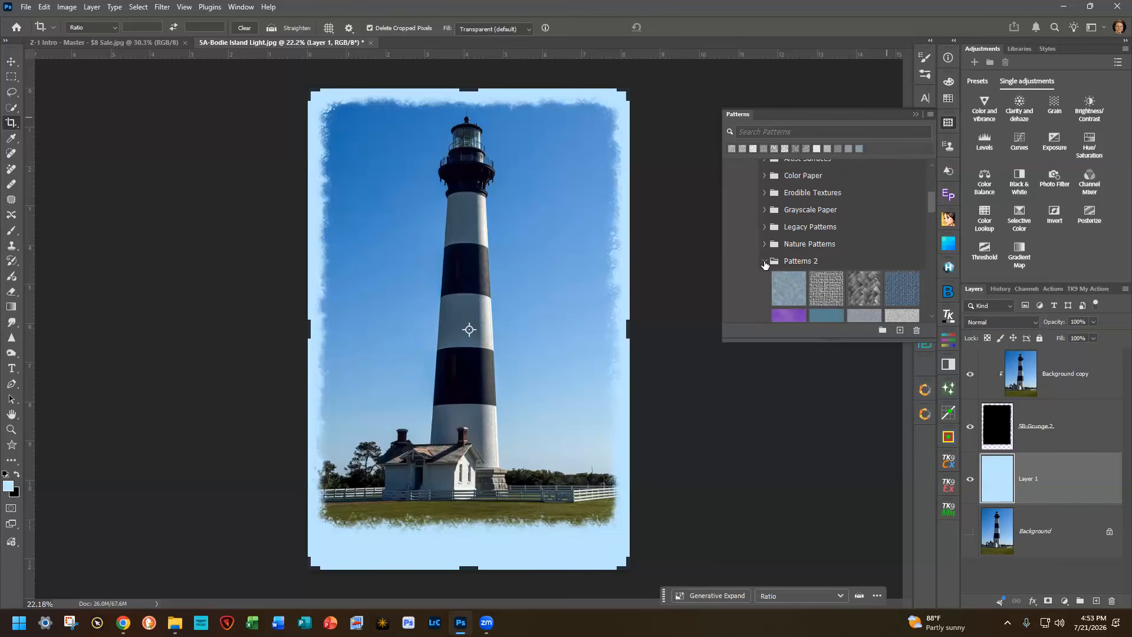
left_click(789, 289)
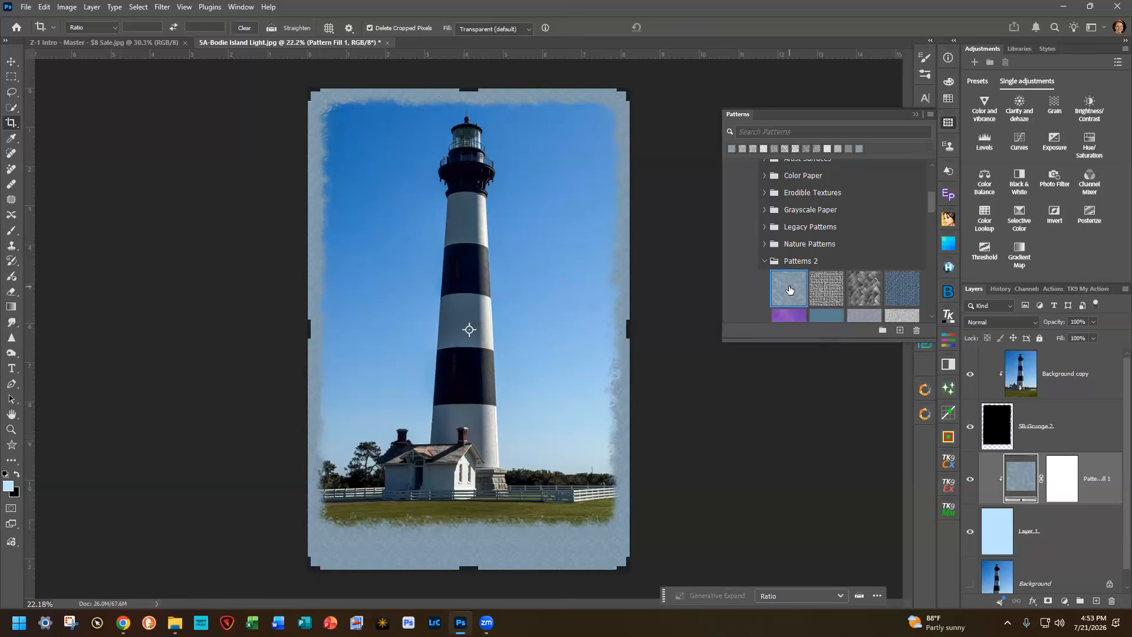
- Try the grey woven pattern from Patterns 2 on the fill layer and return to the blue-grey texture
left_click(835, 295)
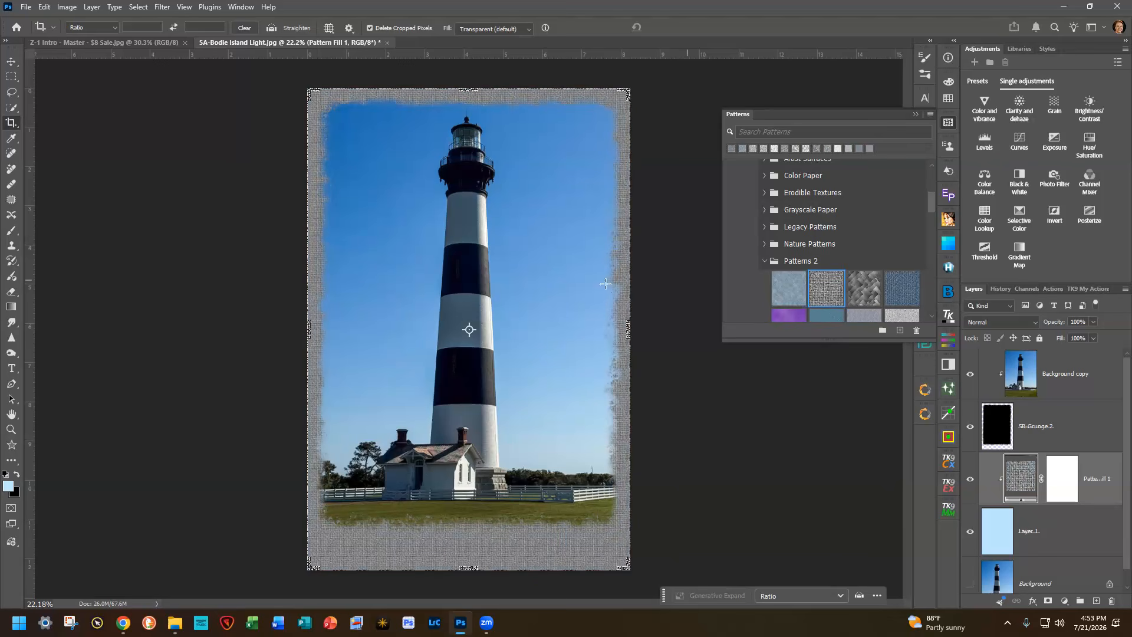
key("ctrl+plus")
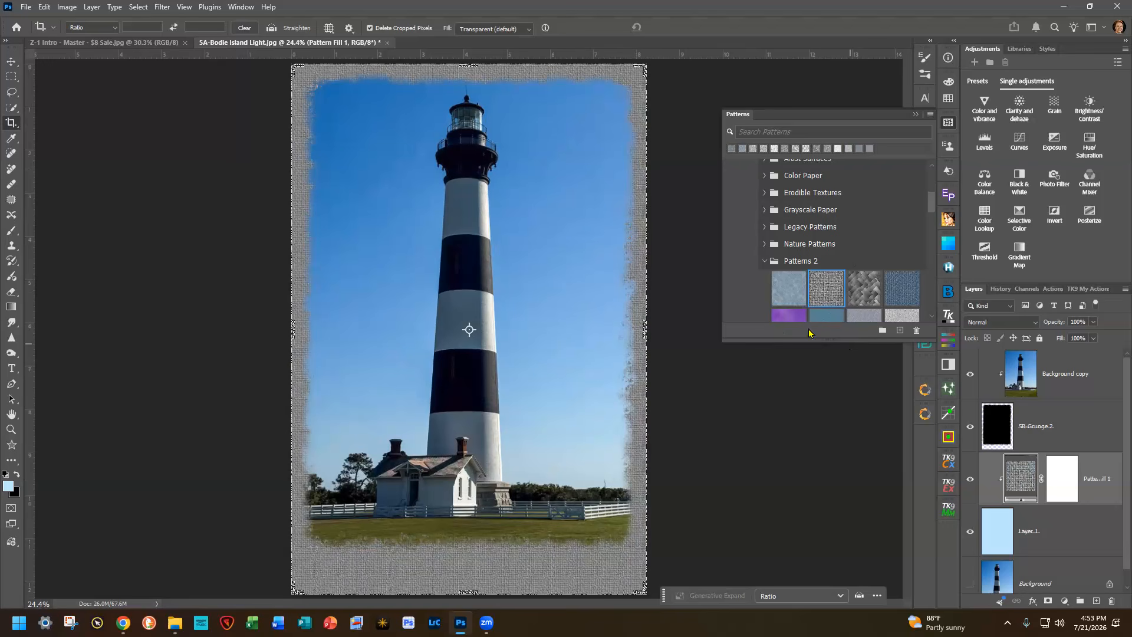
left_click(793, 289)
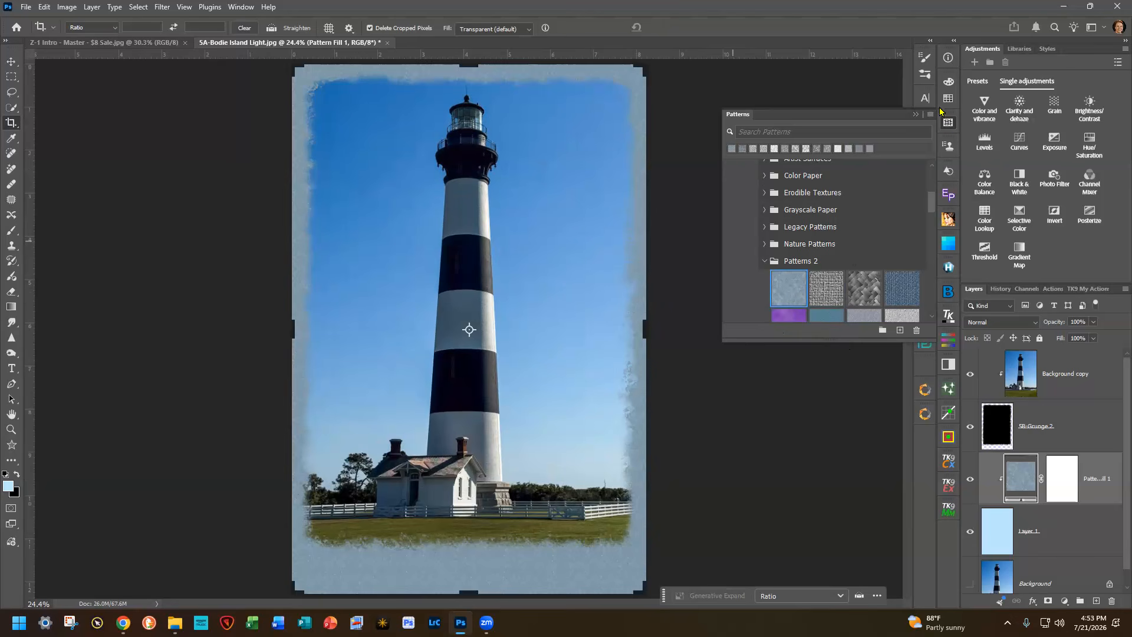
left_click(916, 115)
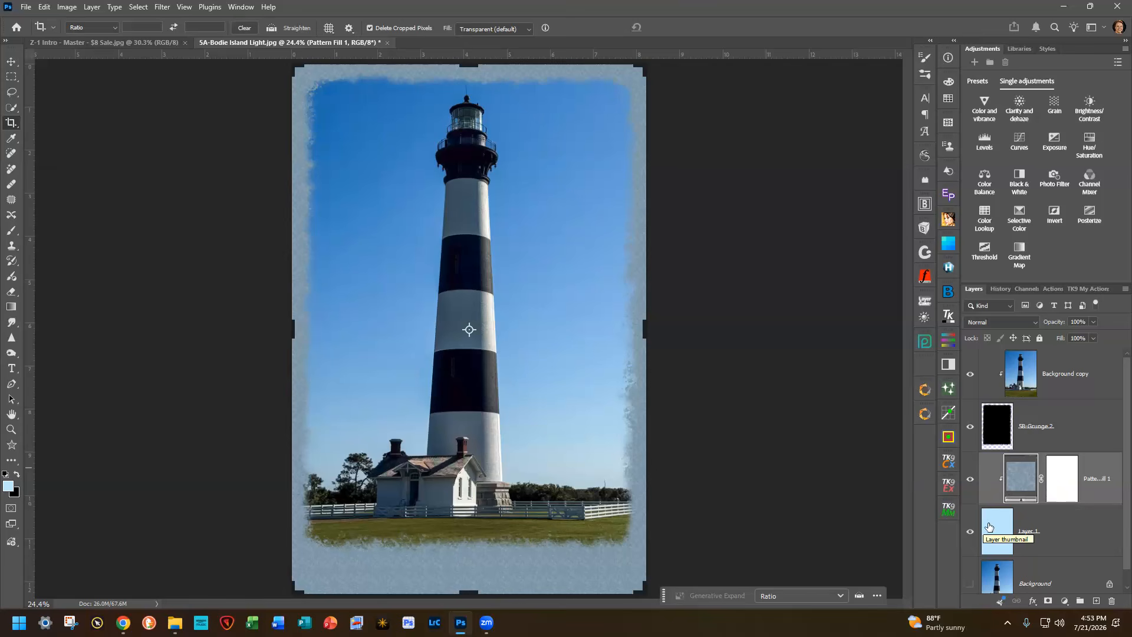
- Set the pattern fill's scale to 188% to enlarge the border texture
double_click(1022, 478)
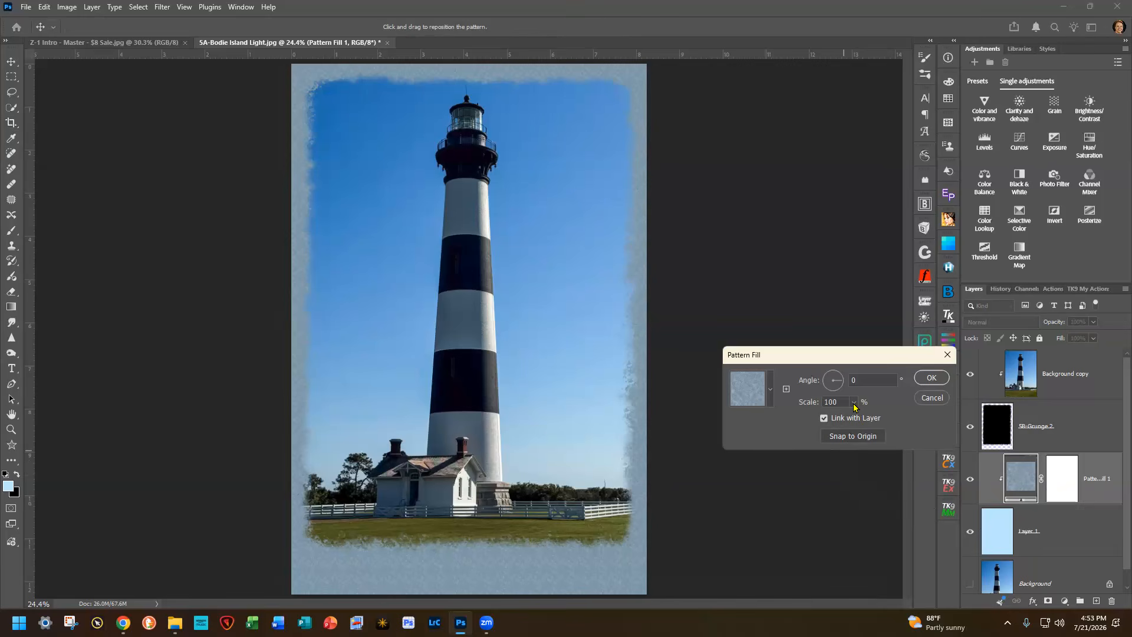
scroll(637, 415, "up", 4)
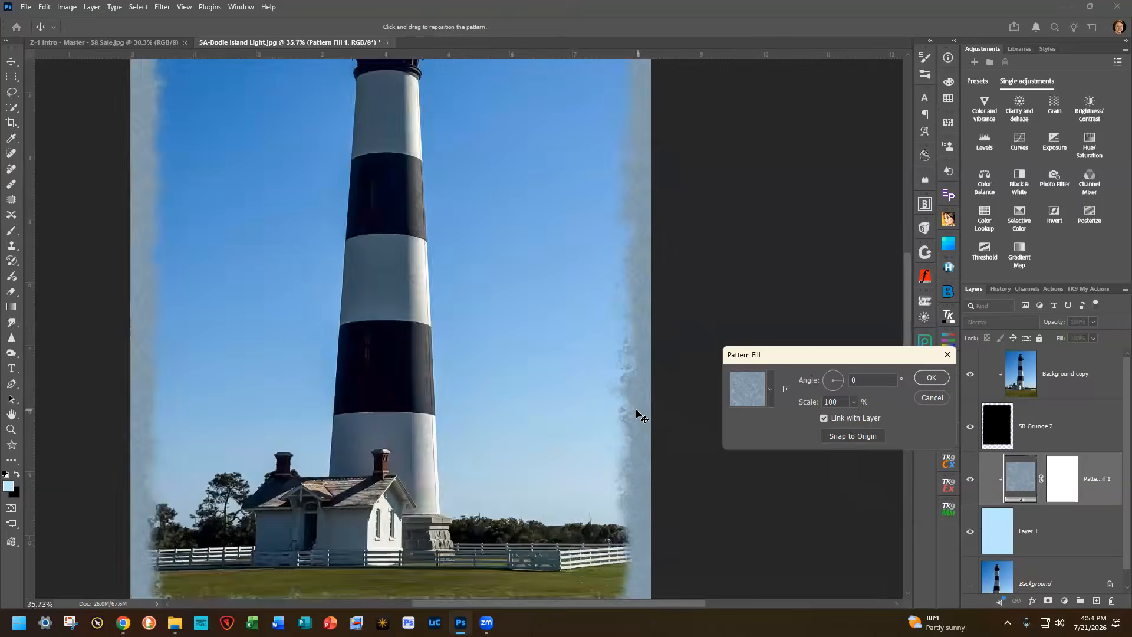
scroll(636, 415, "up", 2)
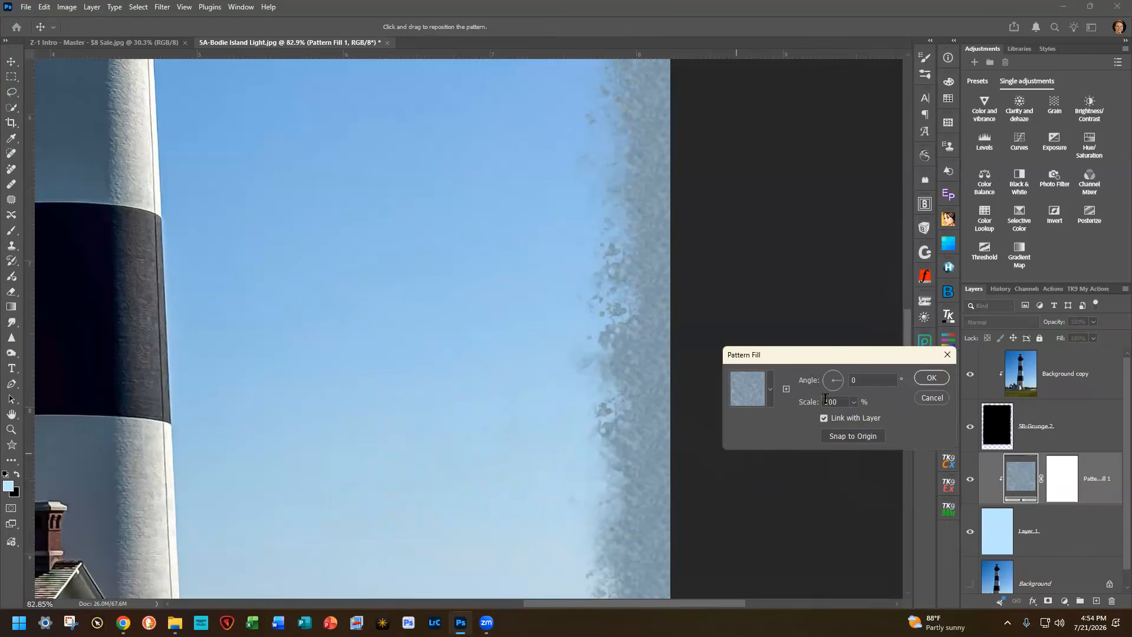
left_click_drag(844, 402, 799, 404)
type("188")
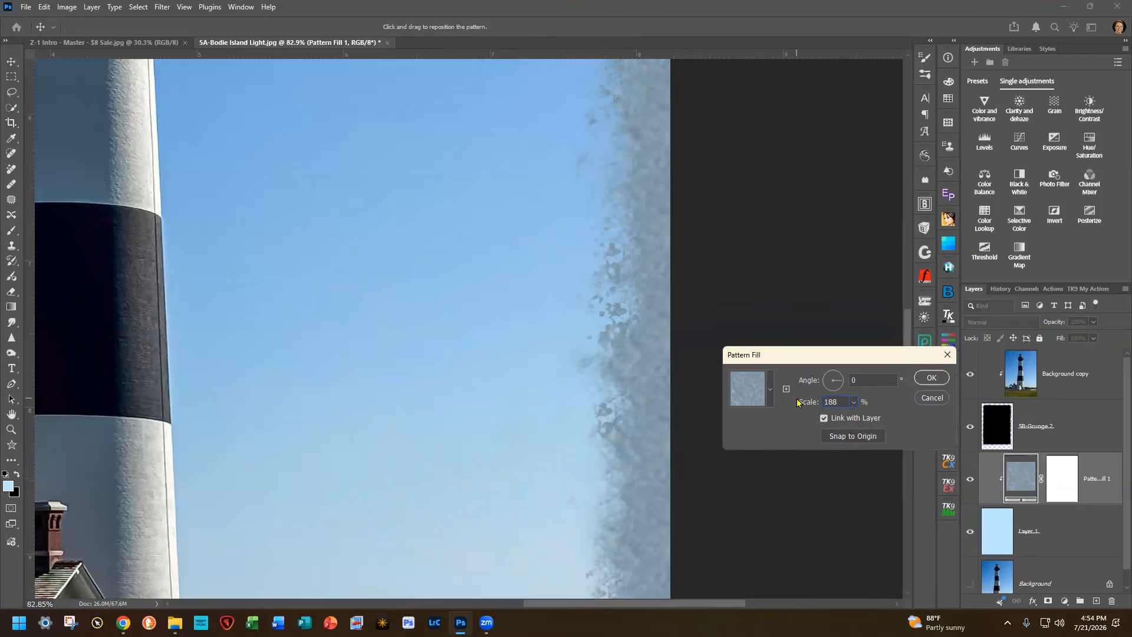
left_click(854, 404)
left_click(777, 500)
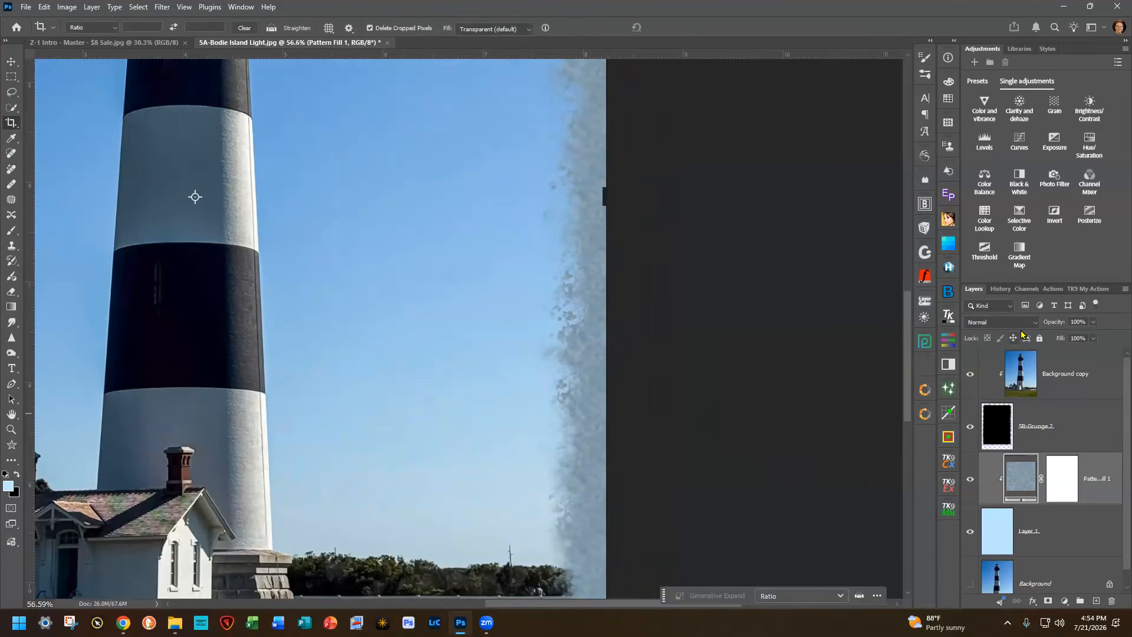
- Set the pattern fill layer's blend mode to Linear Burn and lower its opacity to 66%
left_click(997, 325)
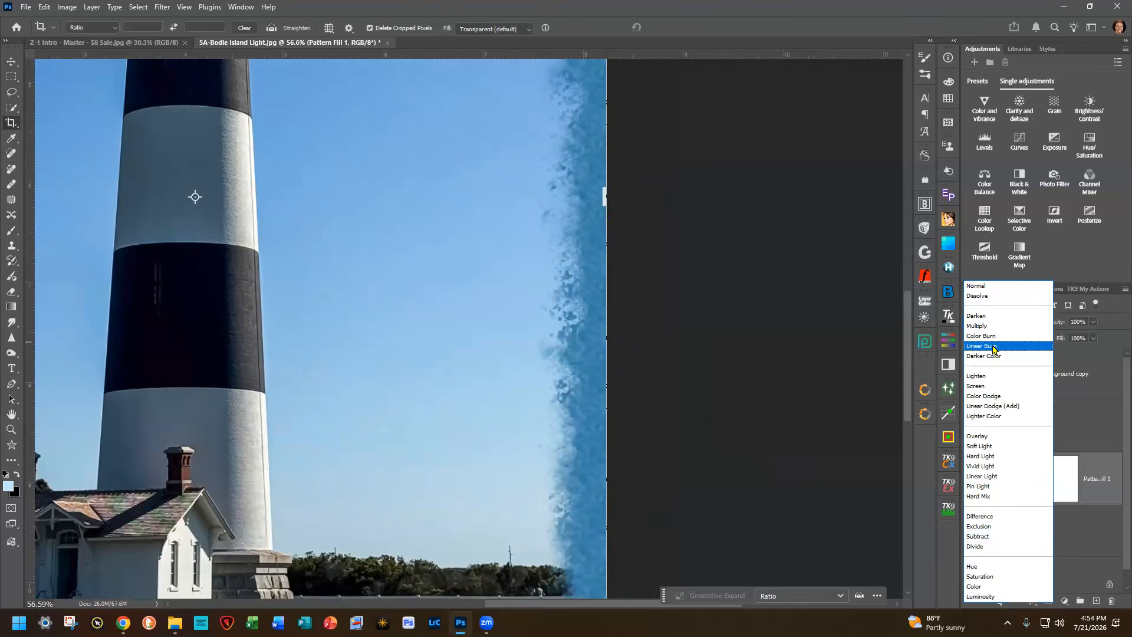
left_click(992, 347)
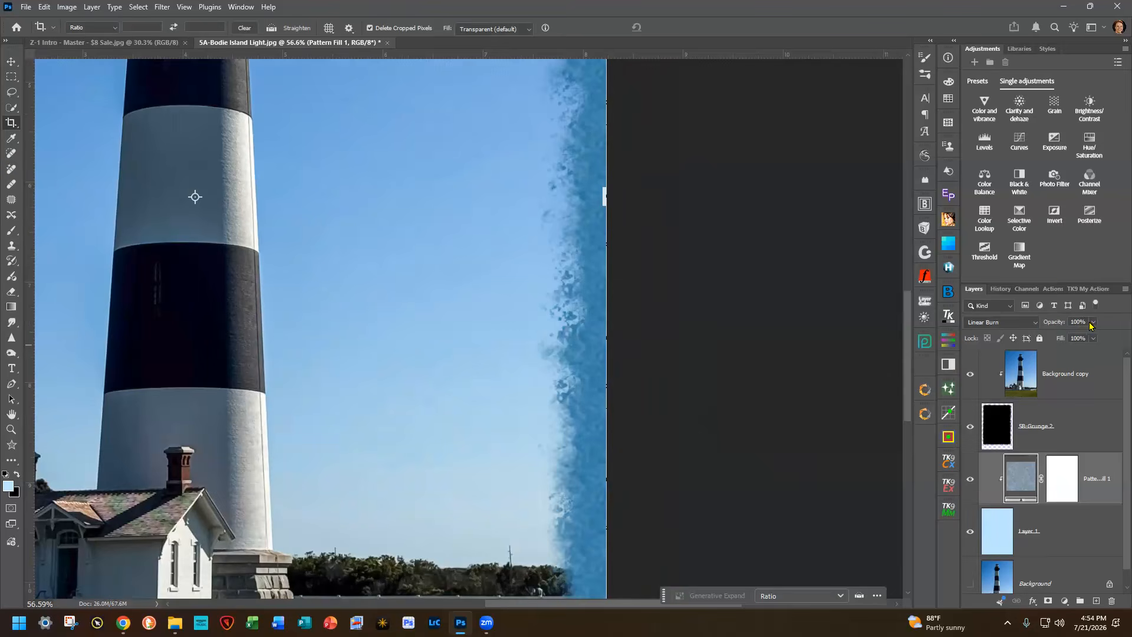
left_click(1092, 324)
left_click_drag(1096, 336, 1076, 338)
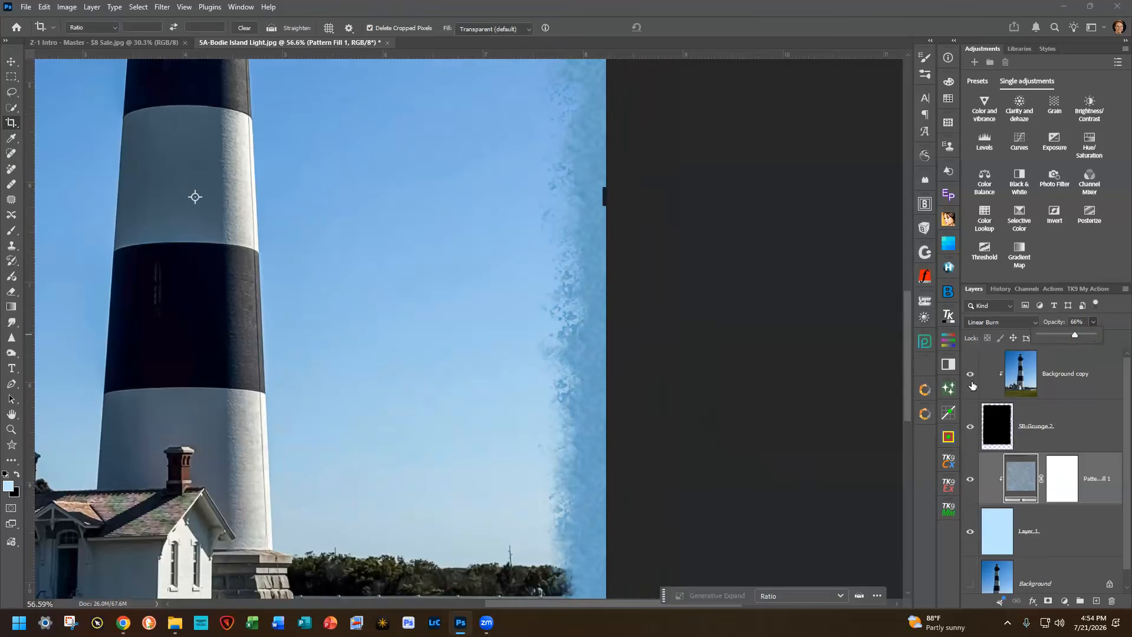
scroll(813, 425, "down", 2)
scroll(813, 424, "down", 1)
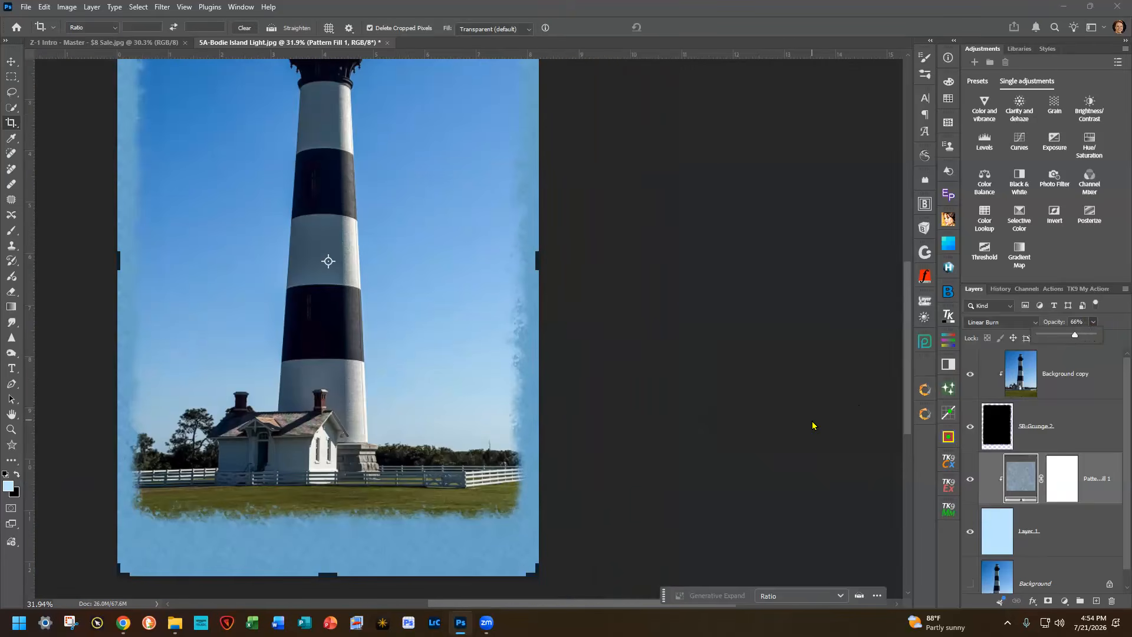
scroll(813, 425, "down", 1)
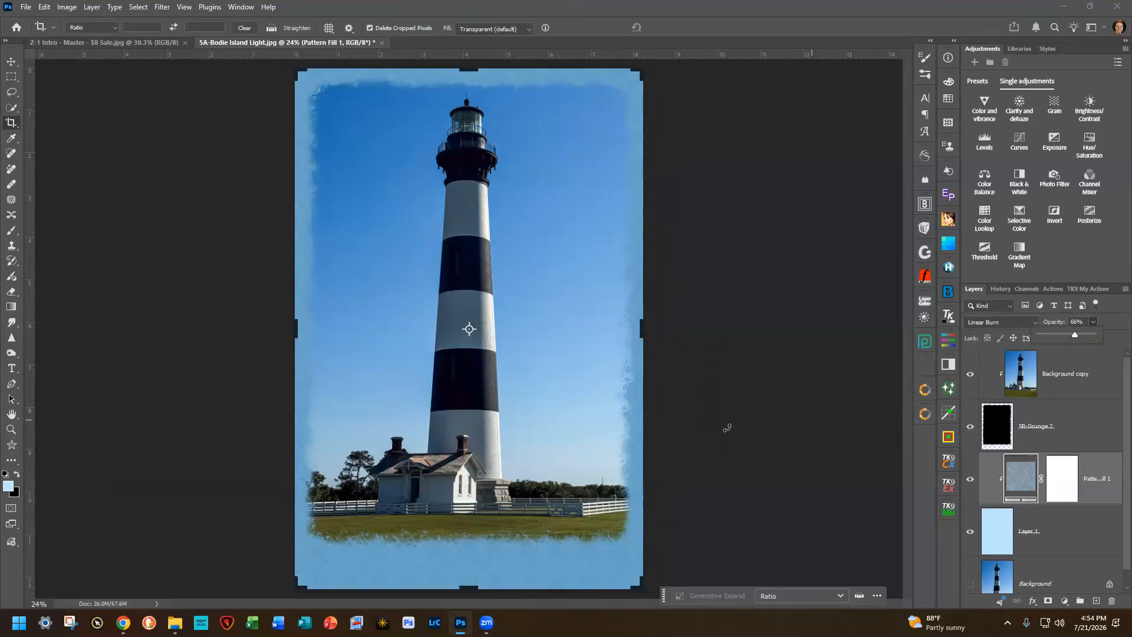
scroll(752, 447, "up", 1)
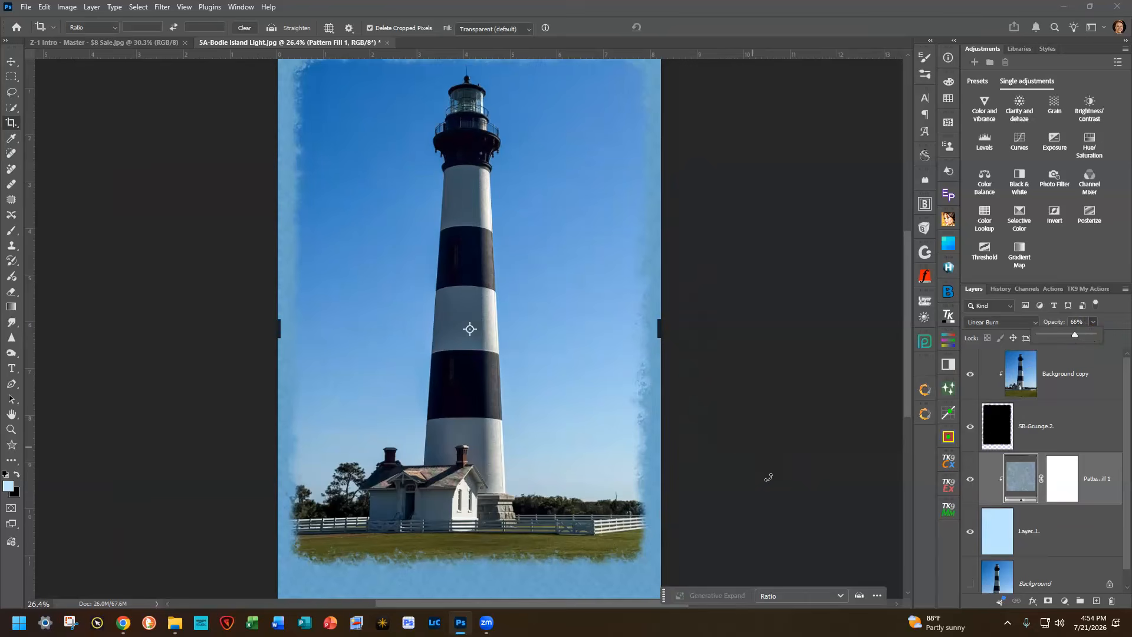
- Add a drop shadow to the 5B-Grunge 2 layer and set its angle to 135°
left_click(1086, 433)
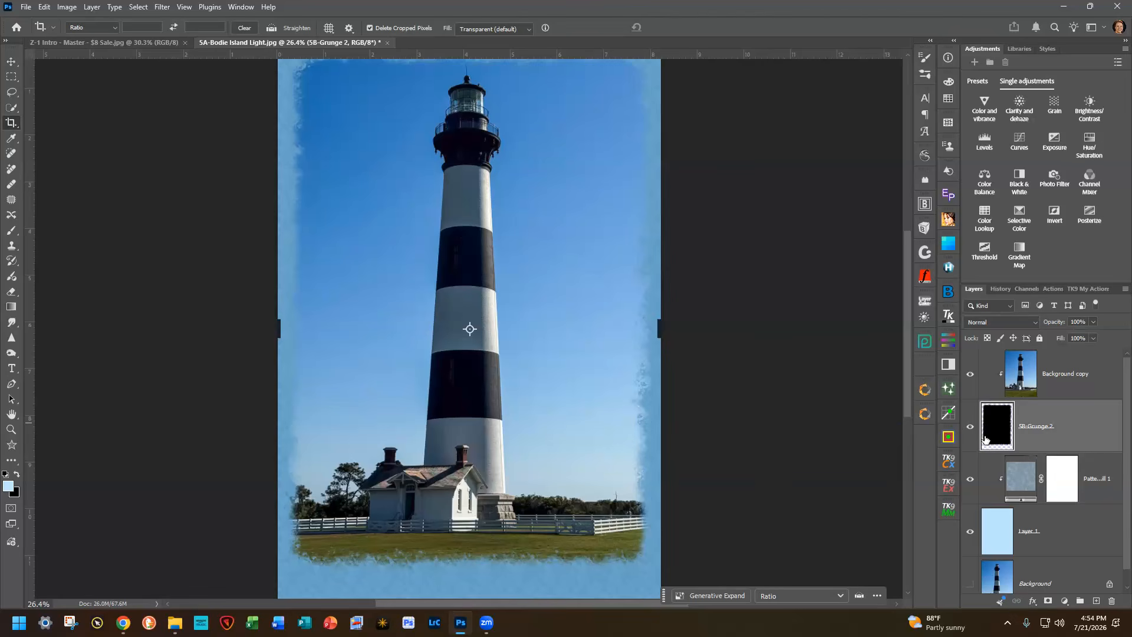
double_click(1089, 426)
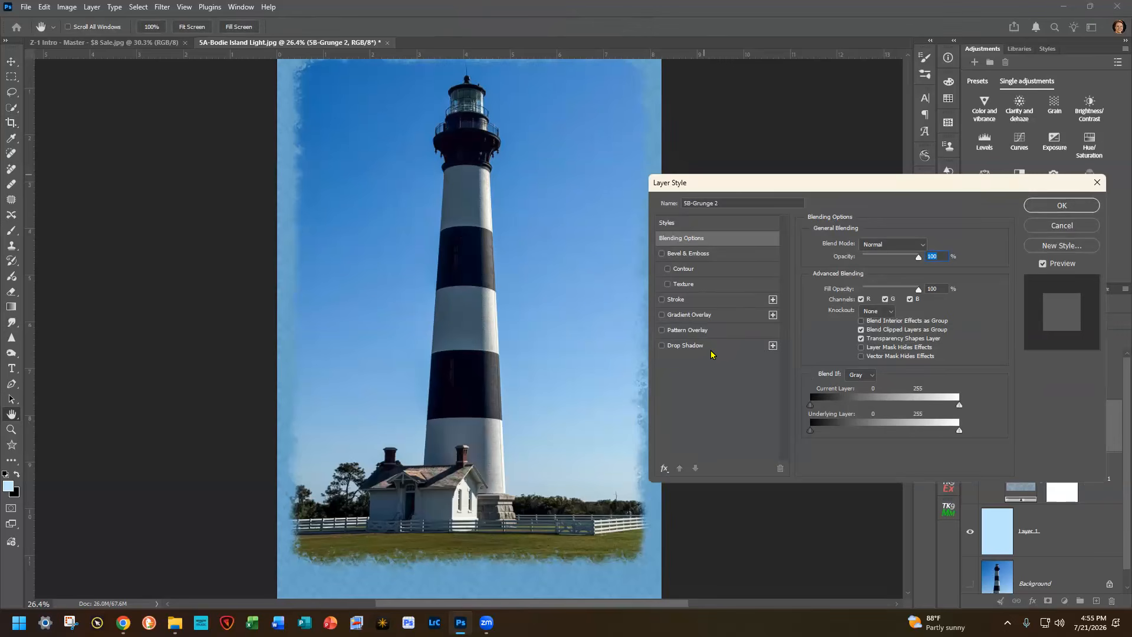
left_click(663, 347)
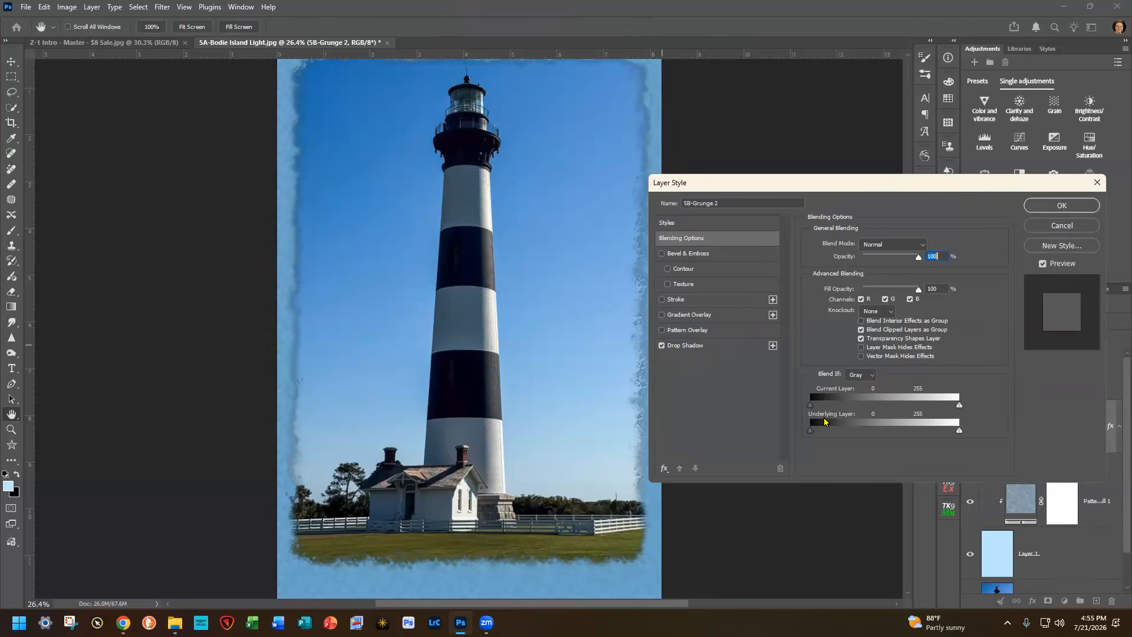
left_click(723, 346)
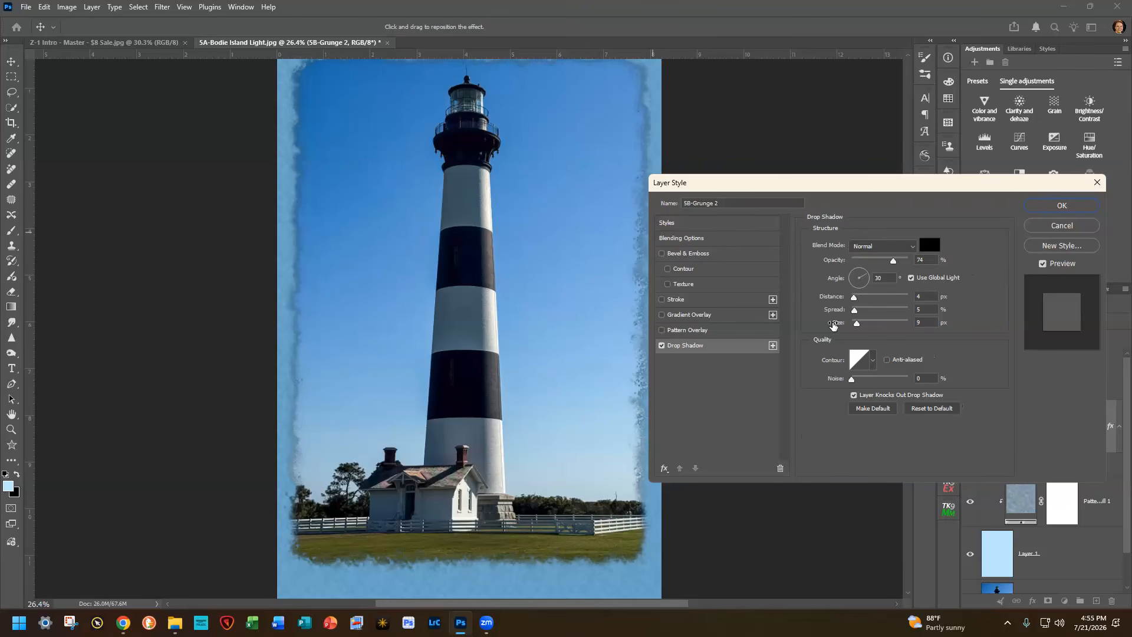
double_click(881, 278)
type("135")
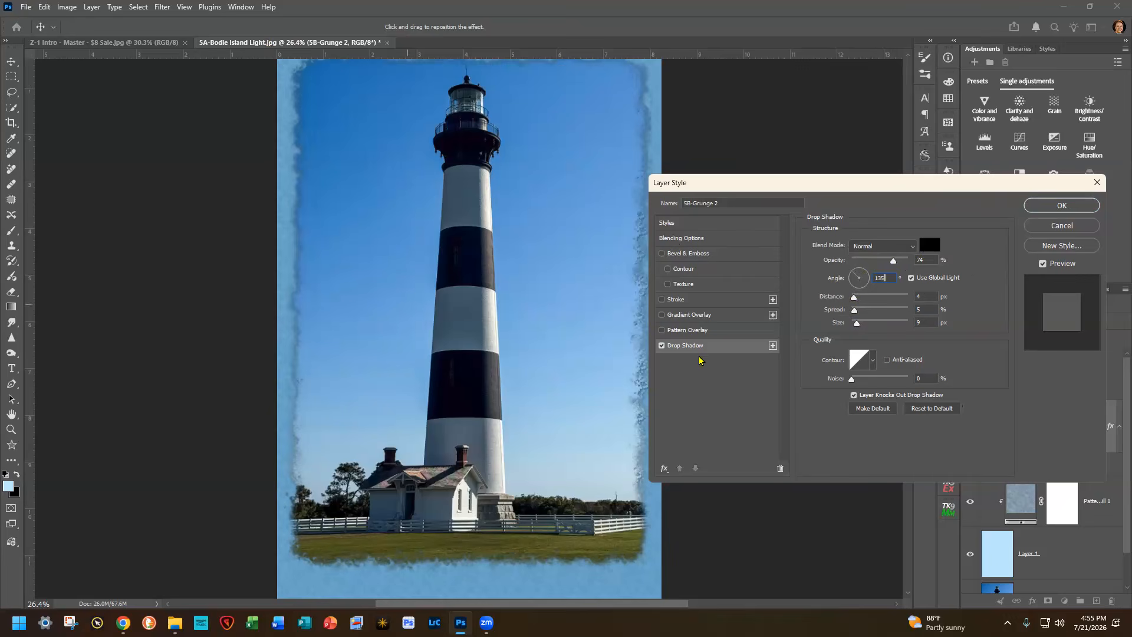
- Set the drop shadow's distance to 0 px, spread to 4% and size to 12 px
left_click_drag(851, 301, 856, 324)
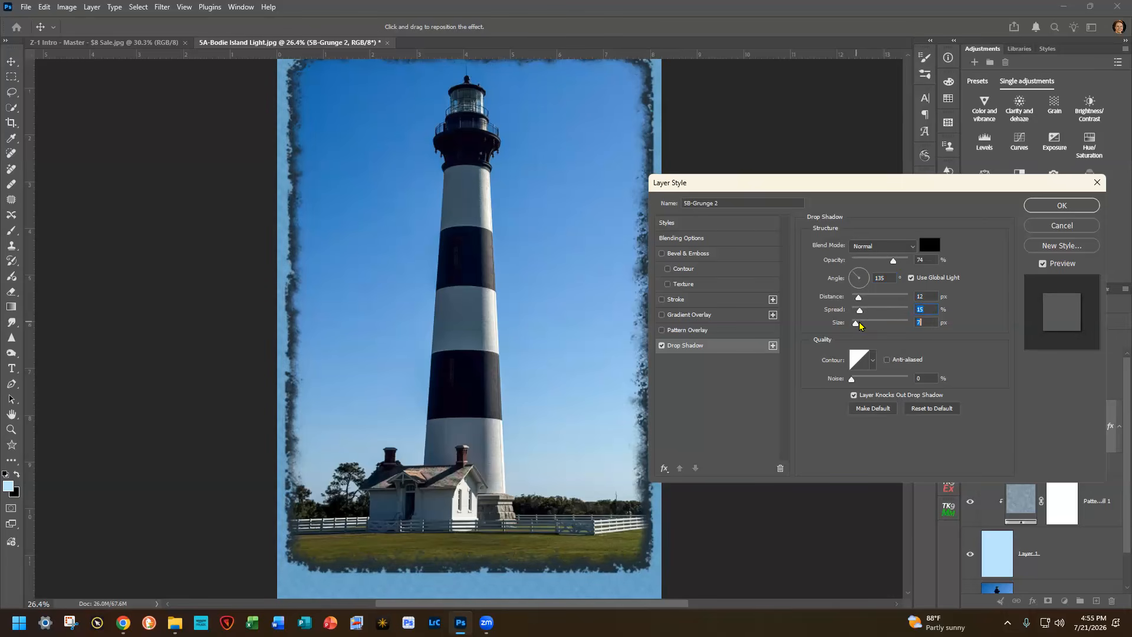
key("shift+Tab")
key("shift+Tab")
type("0")
key("Tab")
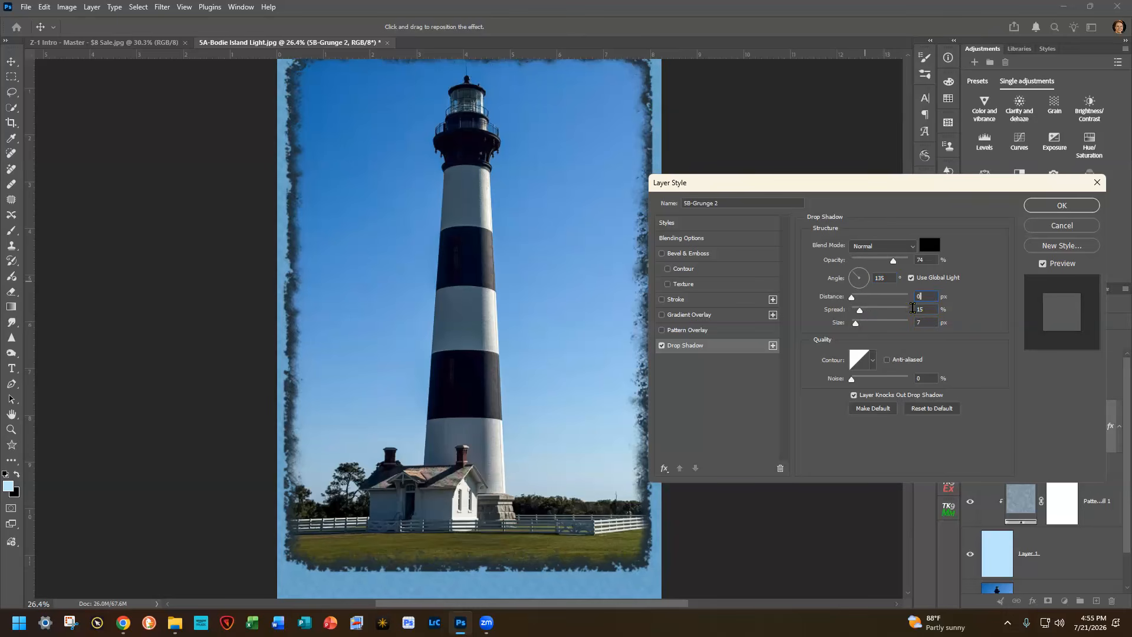
type("4")
key("Tab")
type("1")
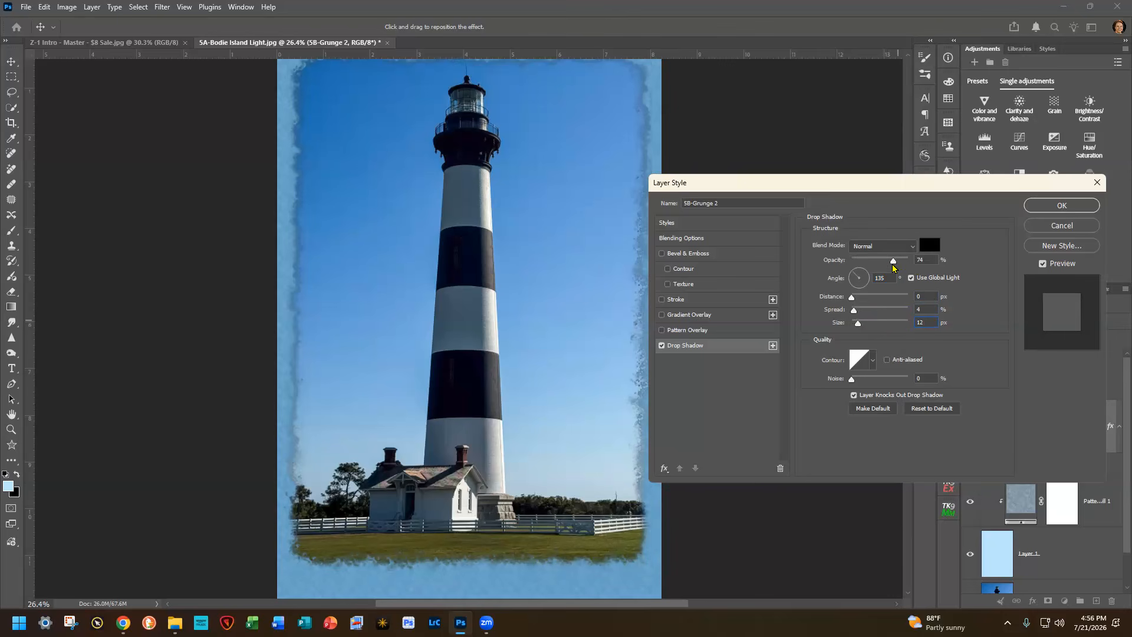
- Lower the drop shadow's opacity to 44%, apply the layer style and inspect the grunge edge up close
left_click_drag(896, 265, 876, 263)
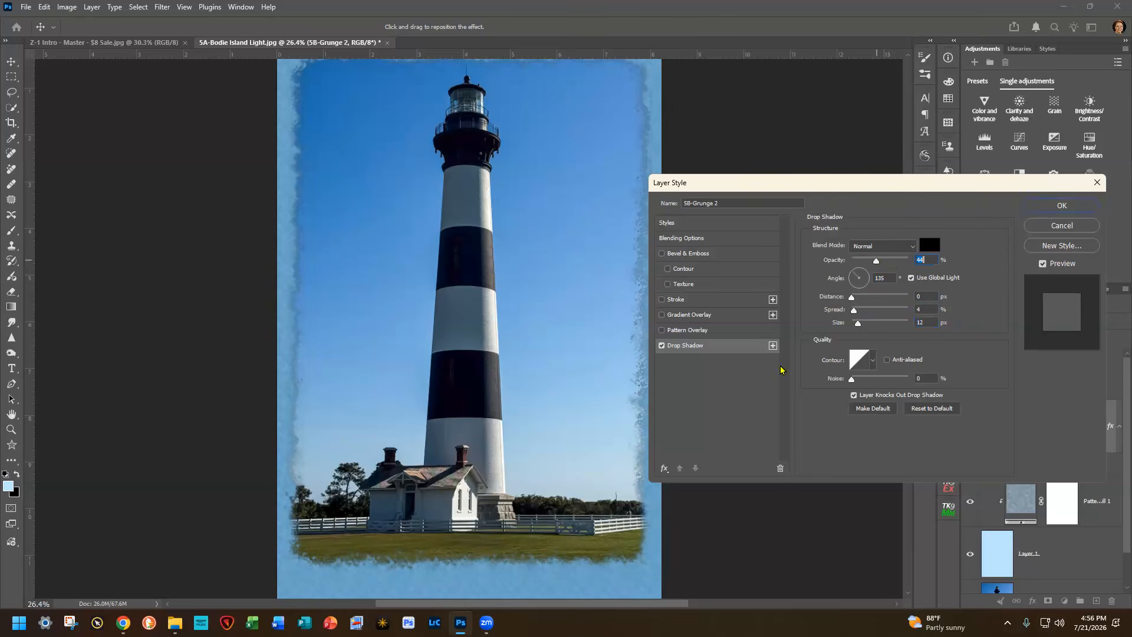
scroll(638, 433, "up", 6)
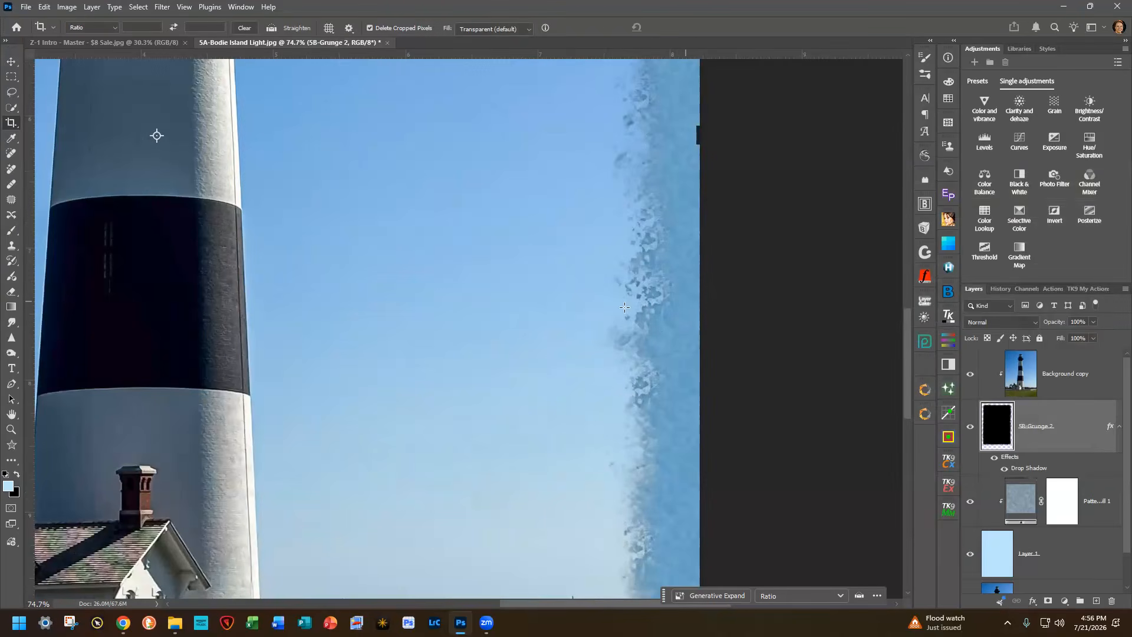
scroll(800, 412, "down", 3)
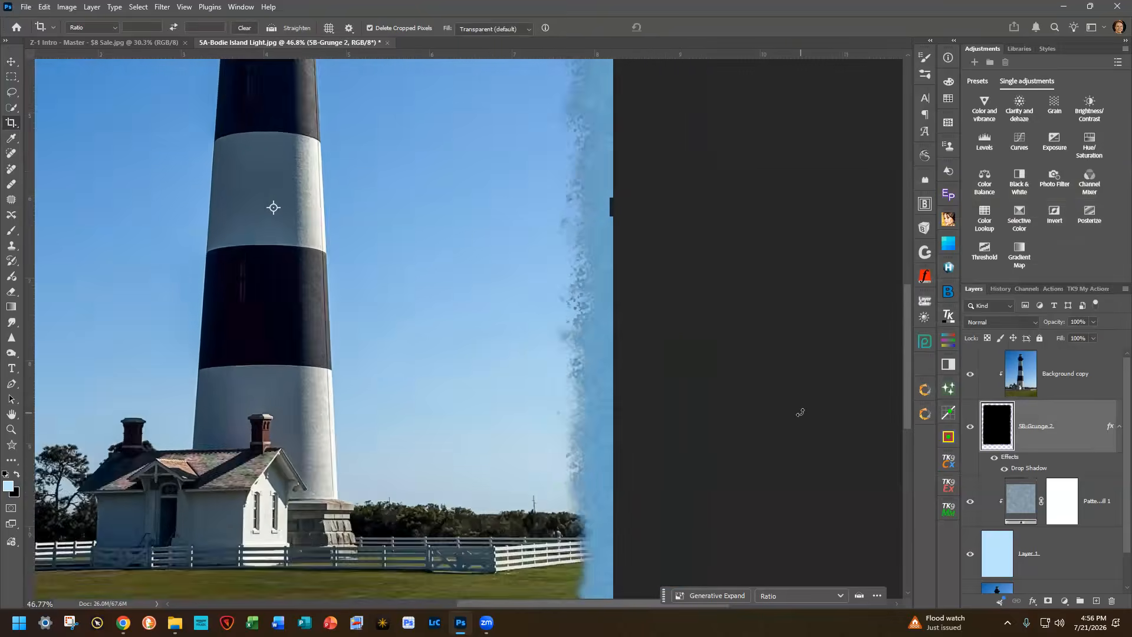
scroll(800, 416, "down", 3)
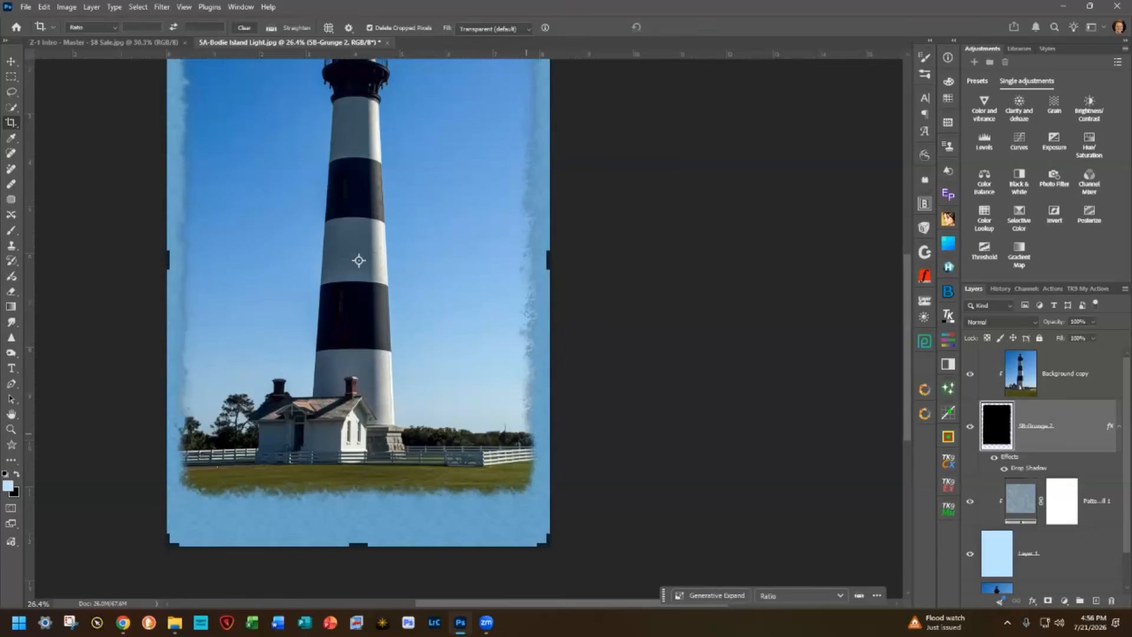
- Reopen the drop shadow of the 5B-Grunge 2 layer, adjust its light angle and apply the style
left_click(1077, 369)
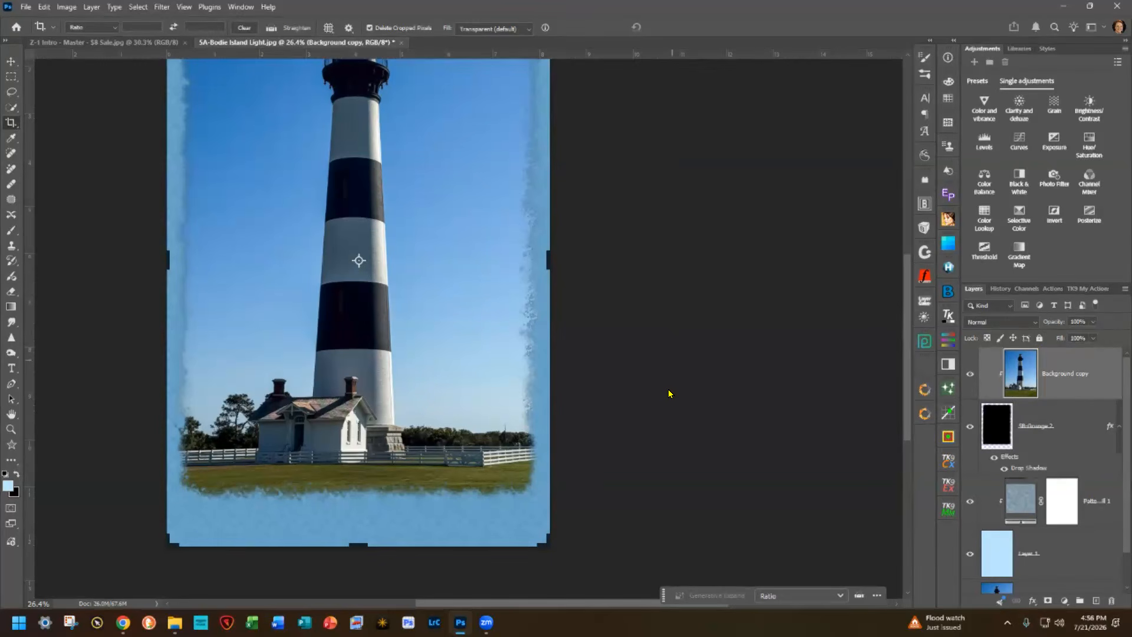
scroll(671, 391, "up", 3)
scroll(669, 392, "down", 5)
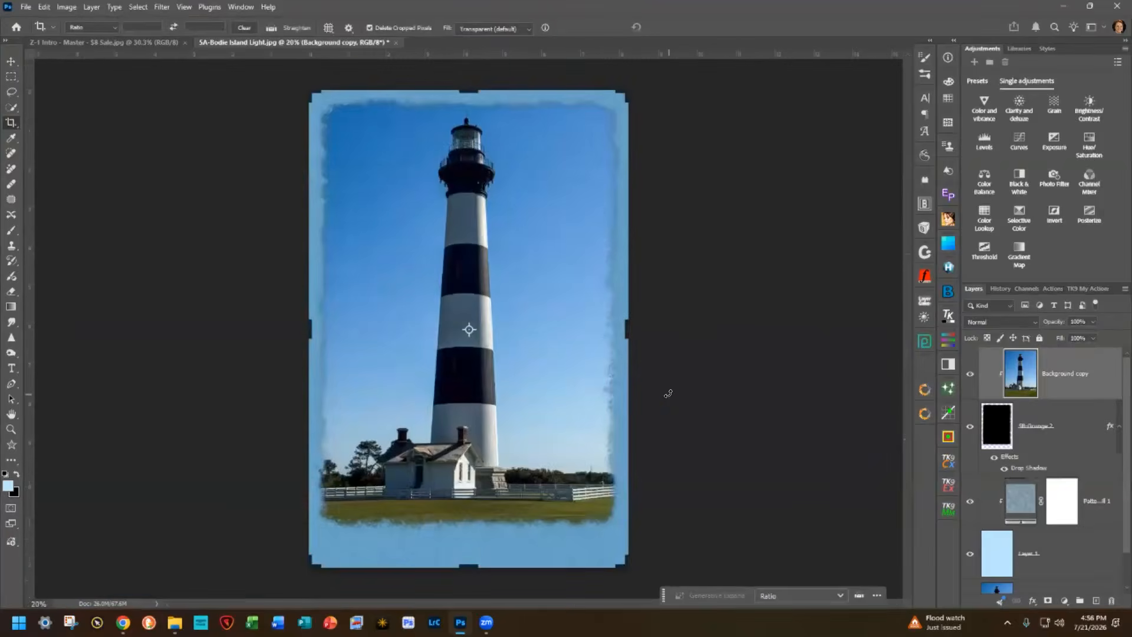
scroll(668, 394, "up", 1)
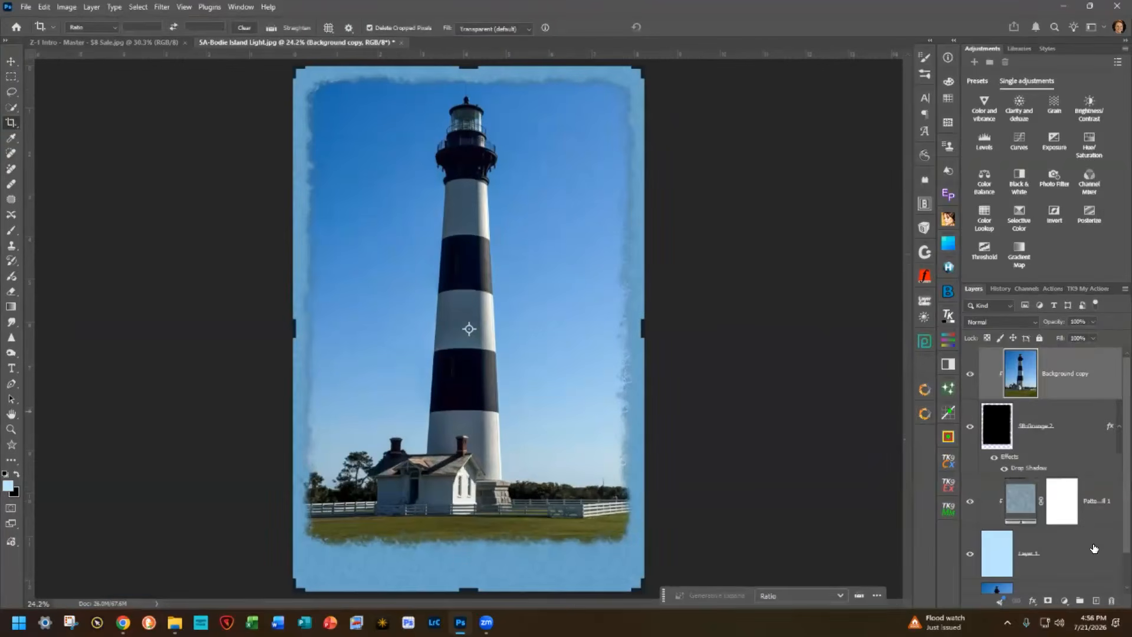
double_click(1076, 467)
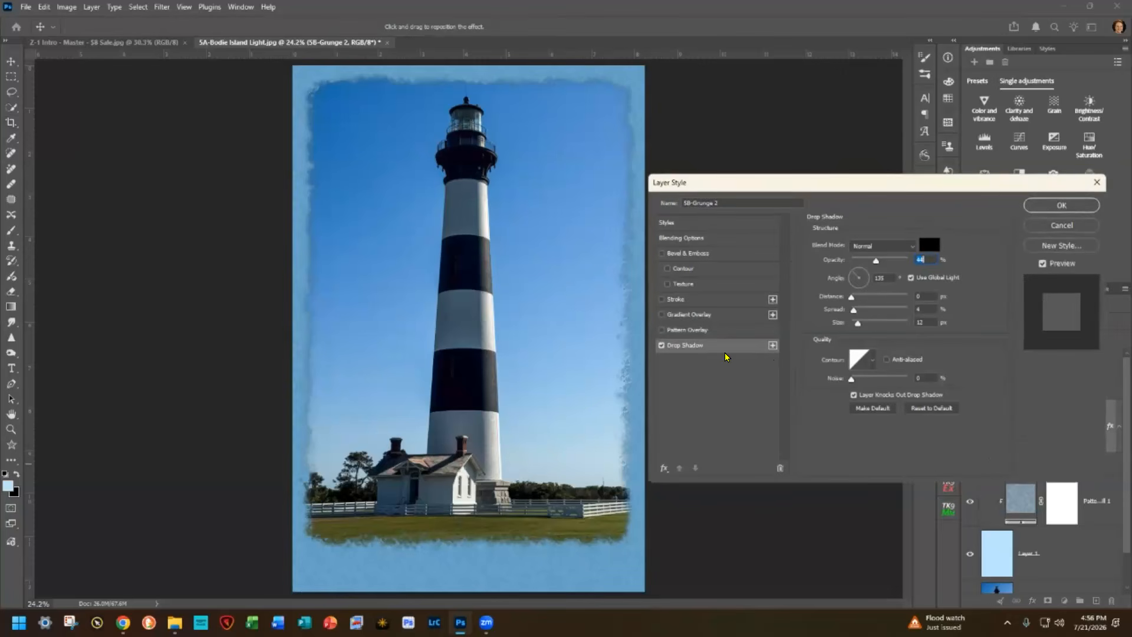
left_click(857, 274)
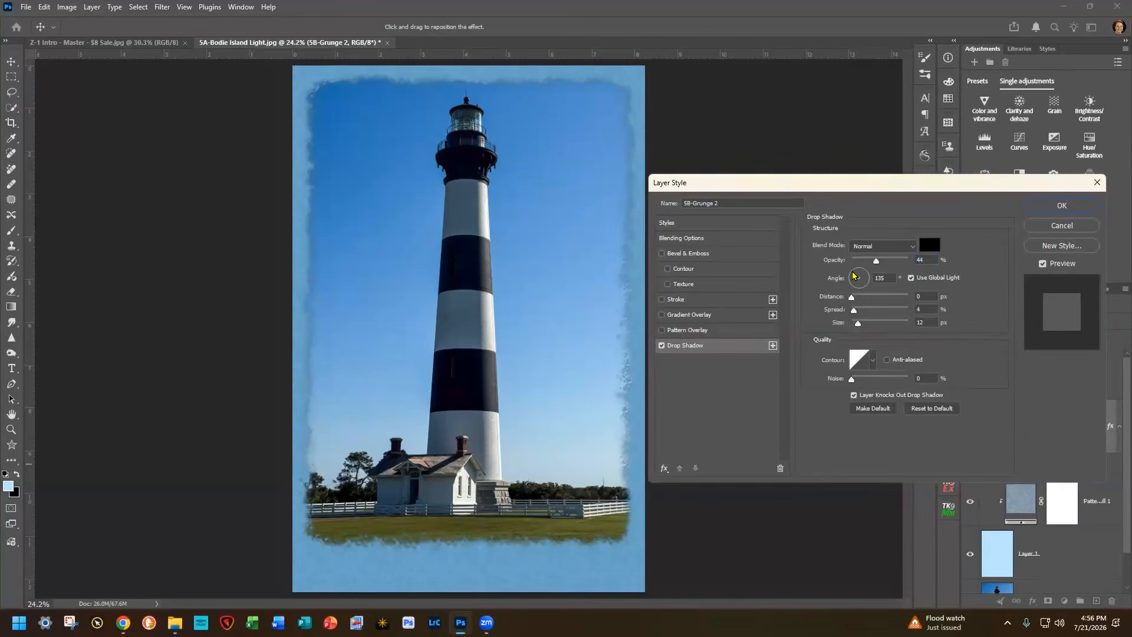
left_click_drag(855, 274, 864, 281)
left_click(1042, 206)
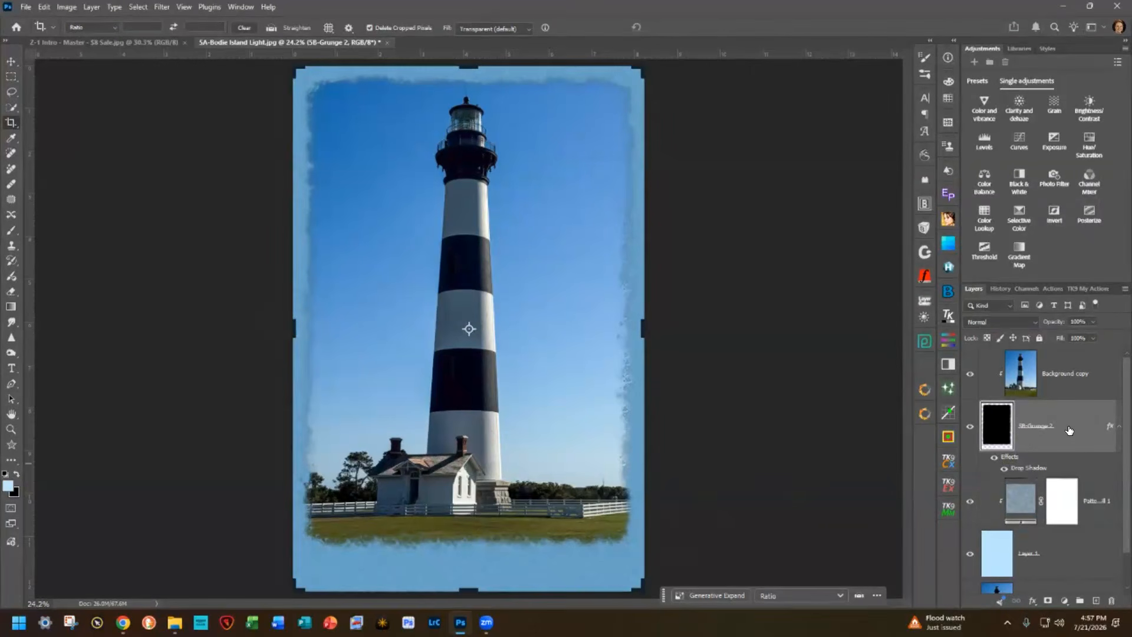
- Shorten the 5B-Grunge 2 layer from its lower edge to about 10.97 in high and select the Background copy layer
left_click(10, 61)
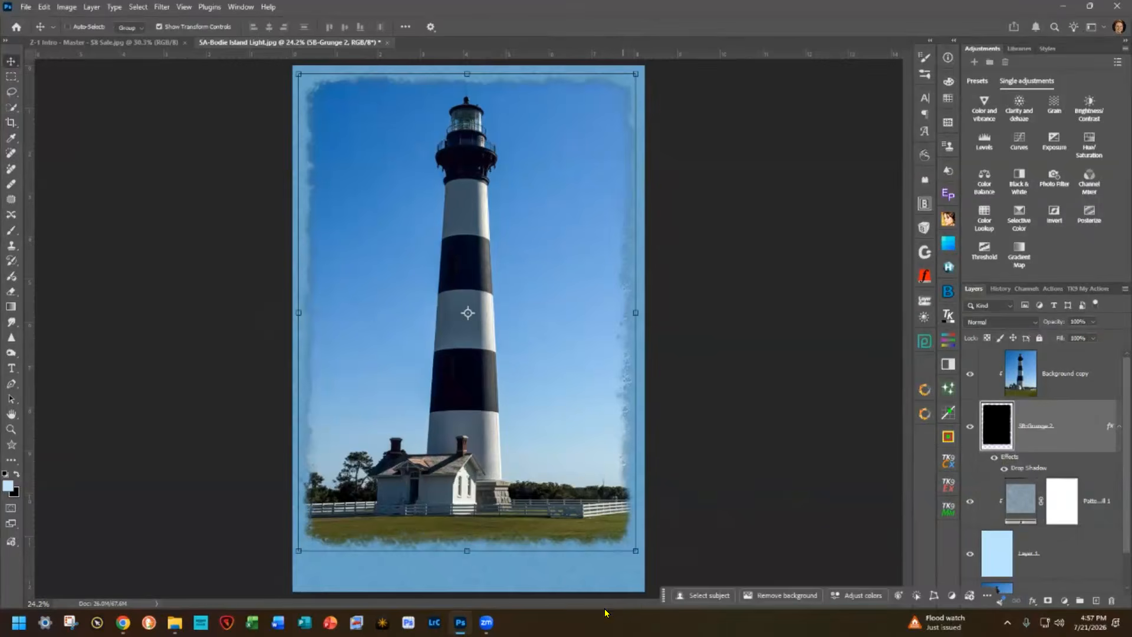
left_click_drag(468, 552, 471, 542)
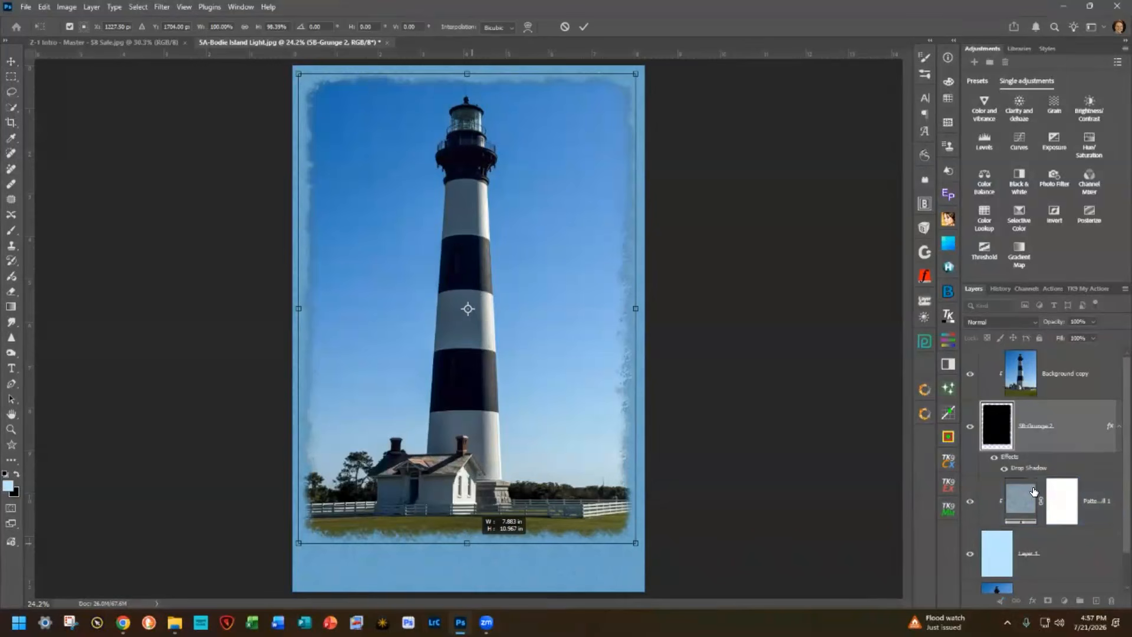
left_click(1095, 369)
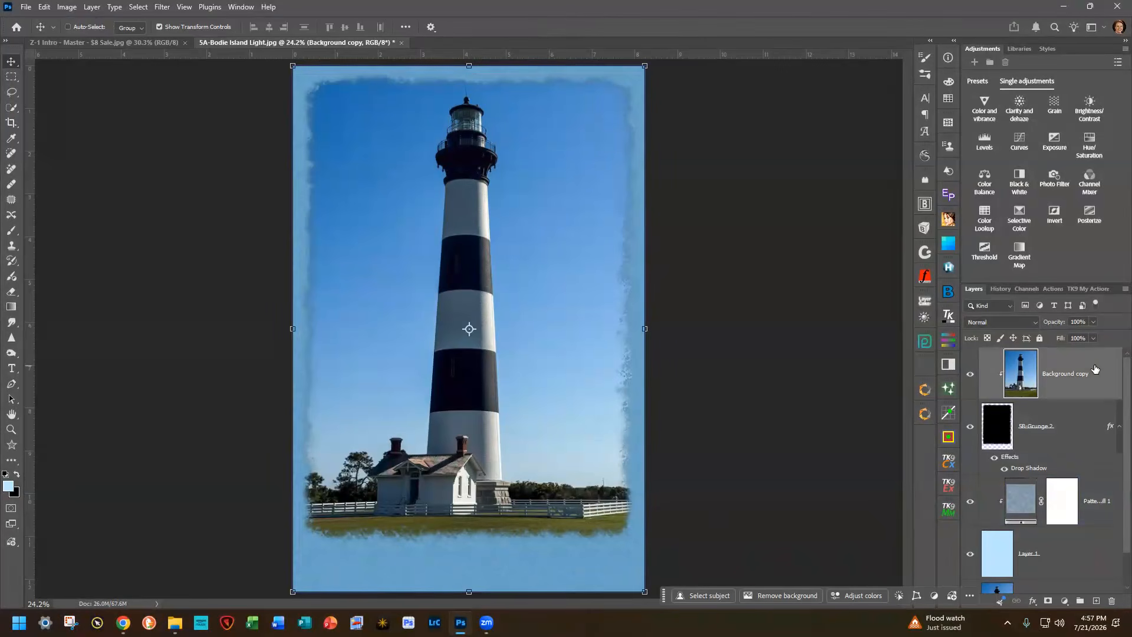
- Set the Type tool's font to Cinzel Decorative Bold, filtering the fonts of all classes by favorites
left_click(11, 370)
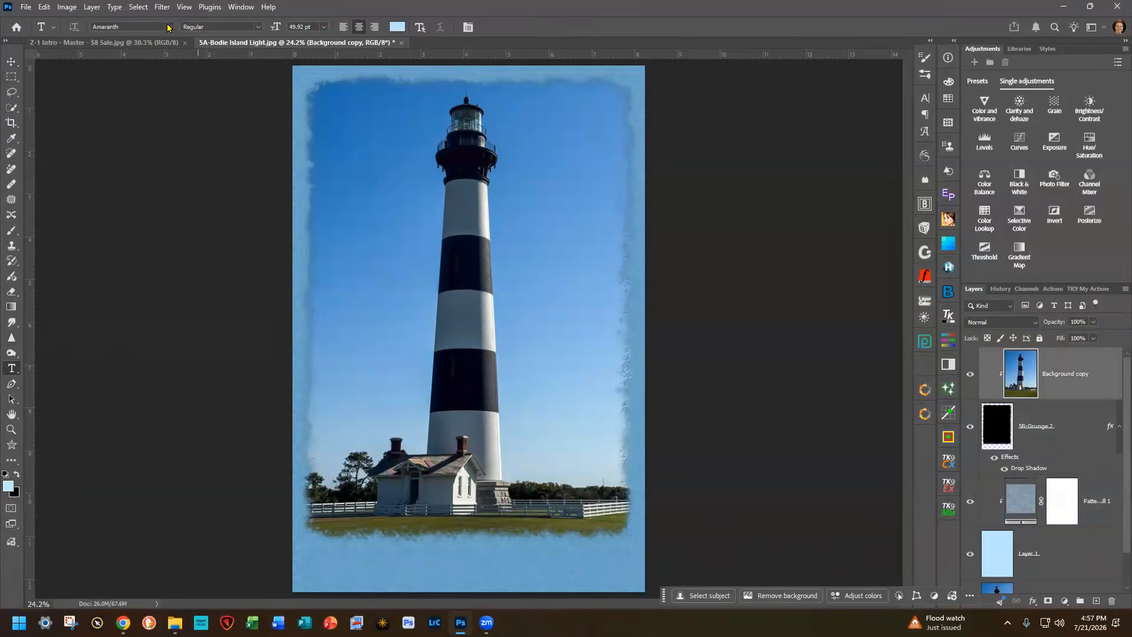
left_click(170, 27)
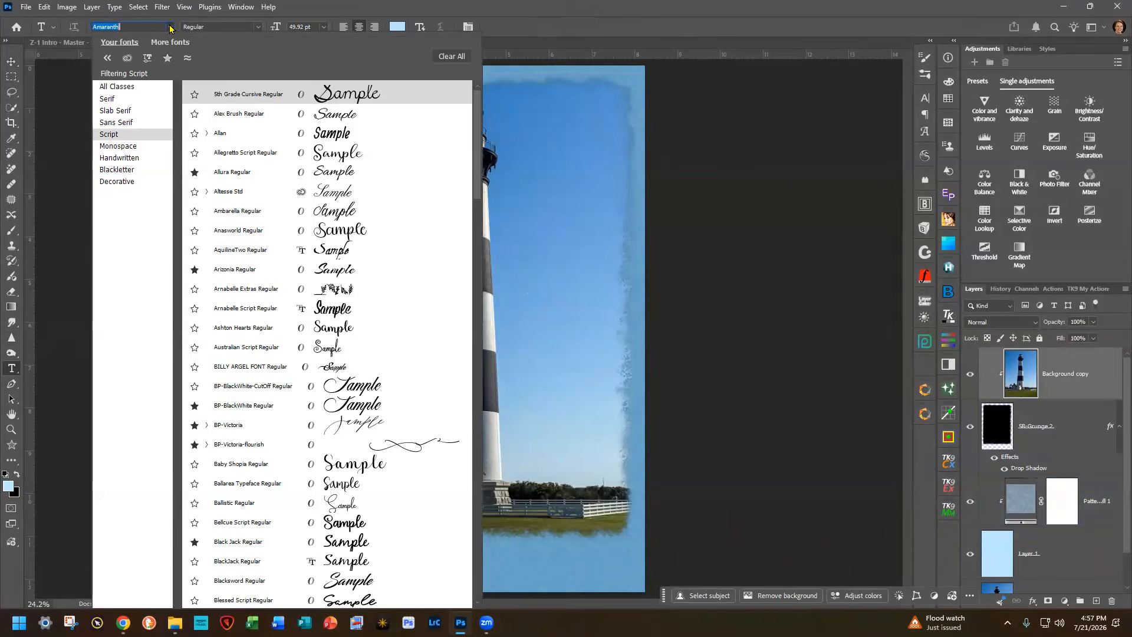
left_click(121, 87)
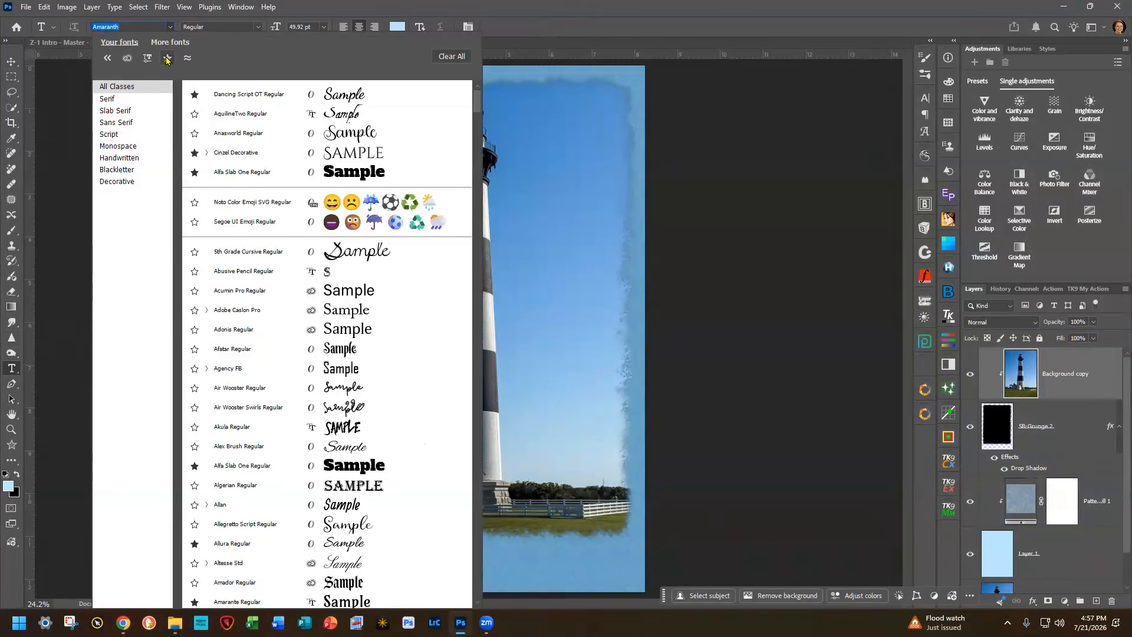
left_click(167, 57)
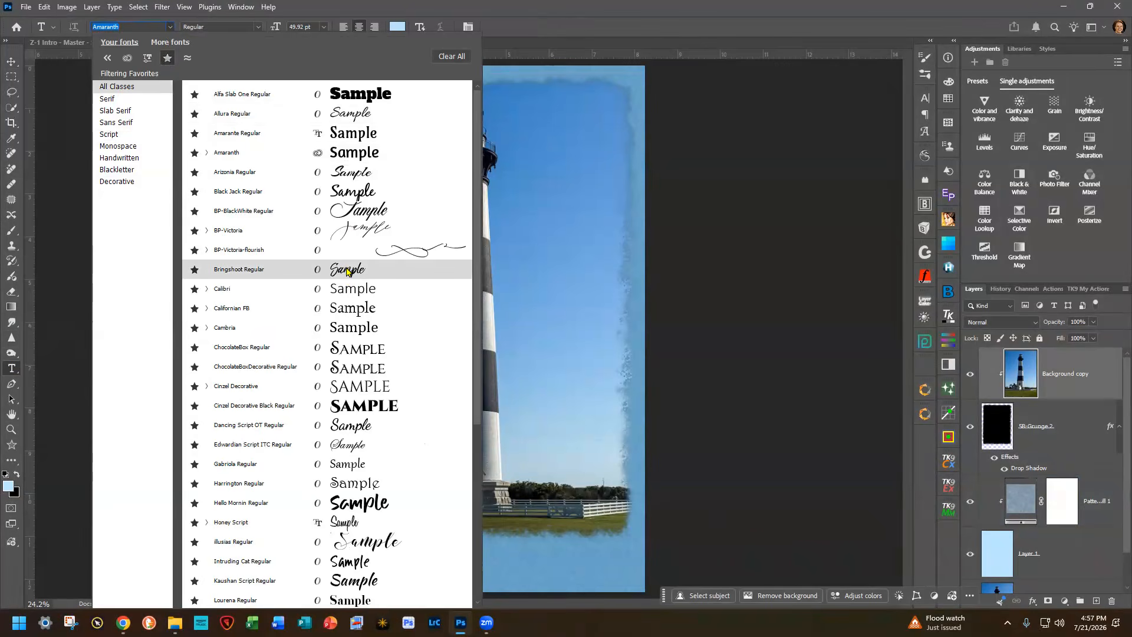
left_click(368, 387)
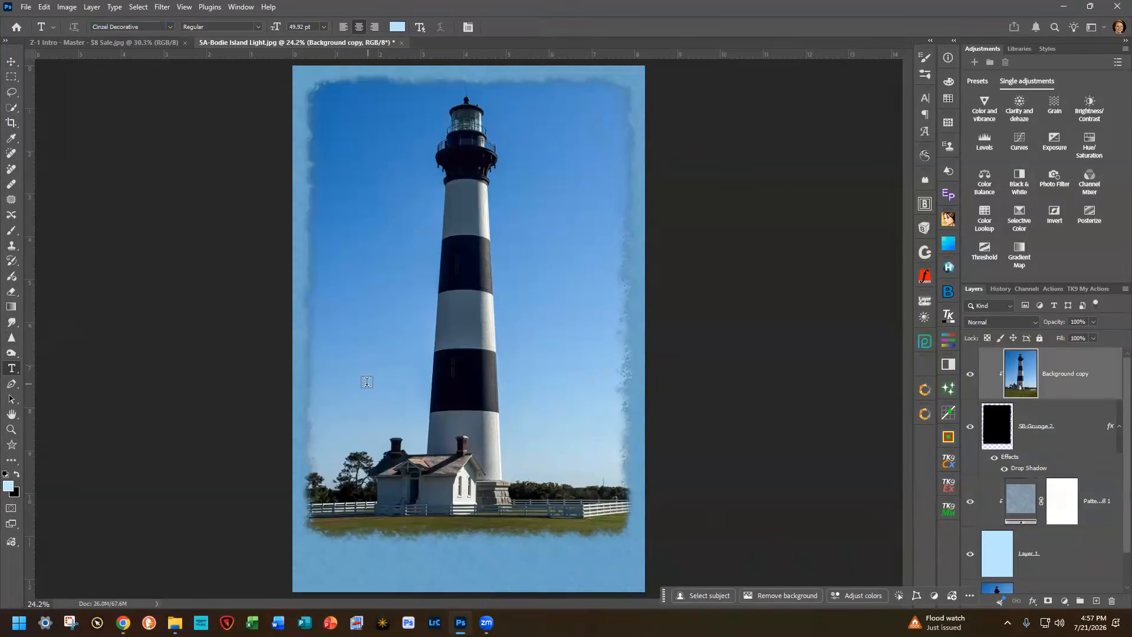
left_click(260, 26)
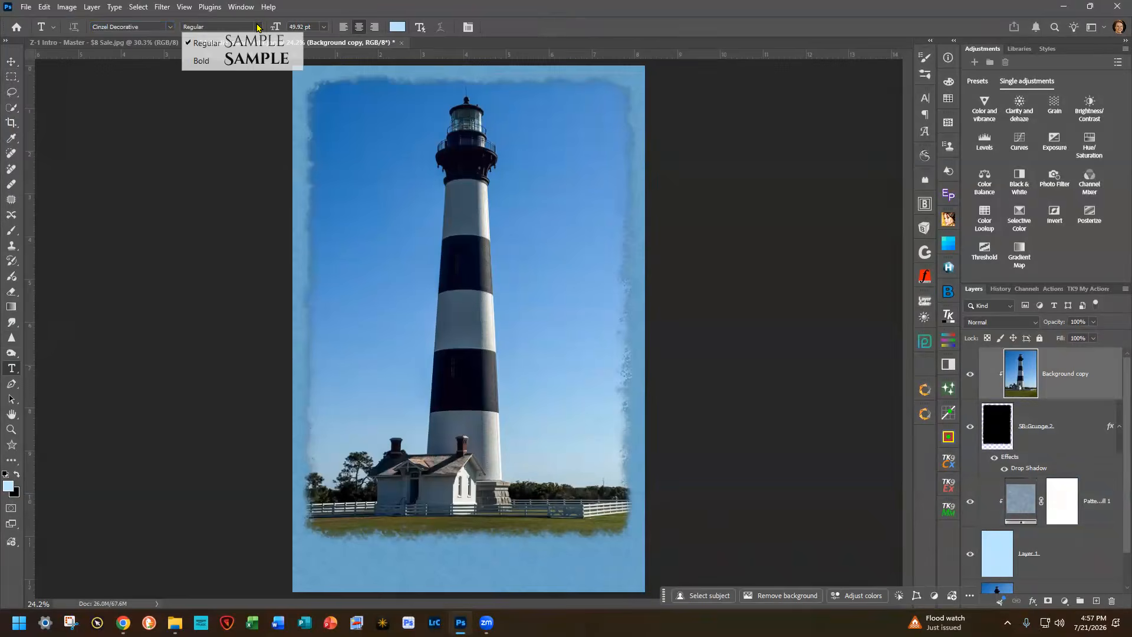
left_click(266, 60)
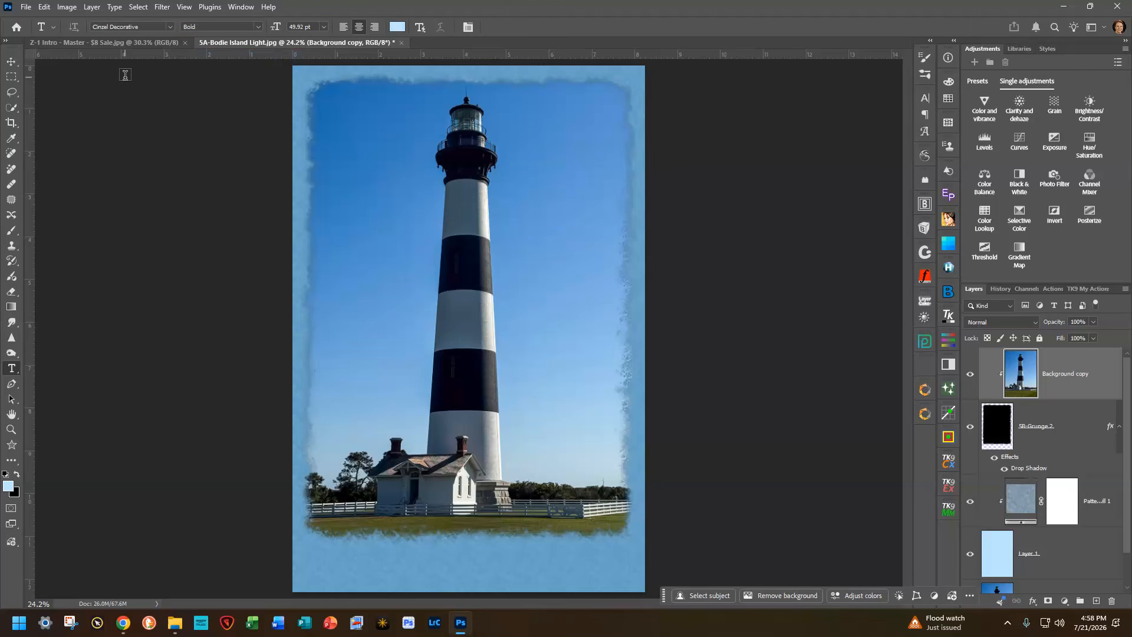
- Set the foreground text color to #3060a8 and the font size to 48 pt
left_click(9, 486)
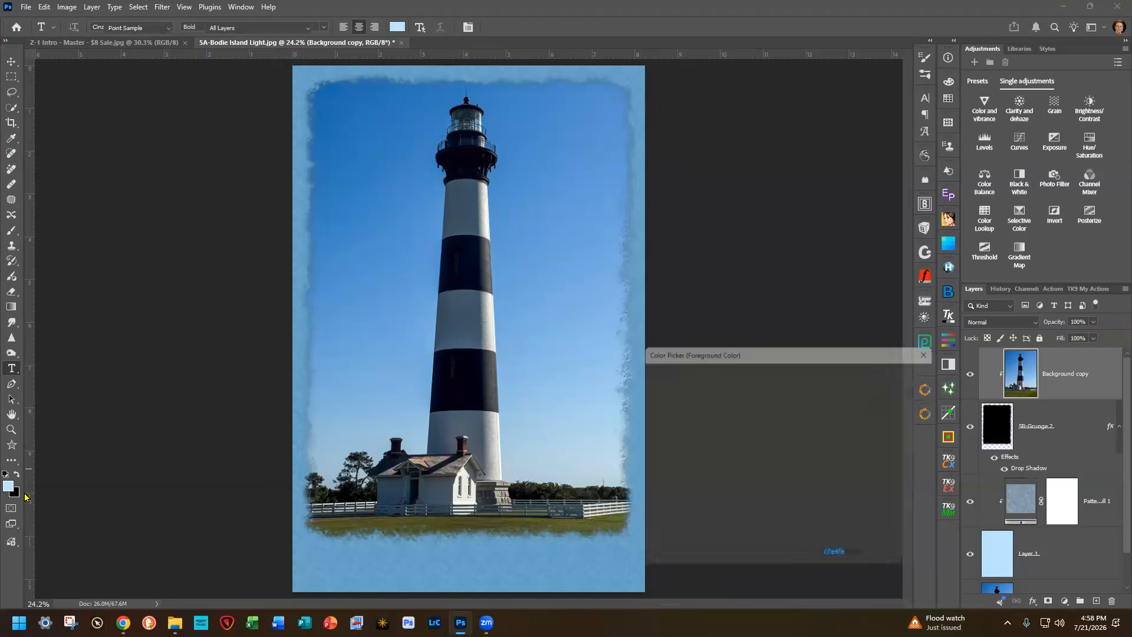
type("0")
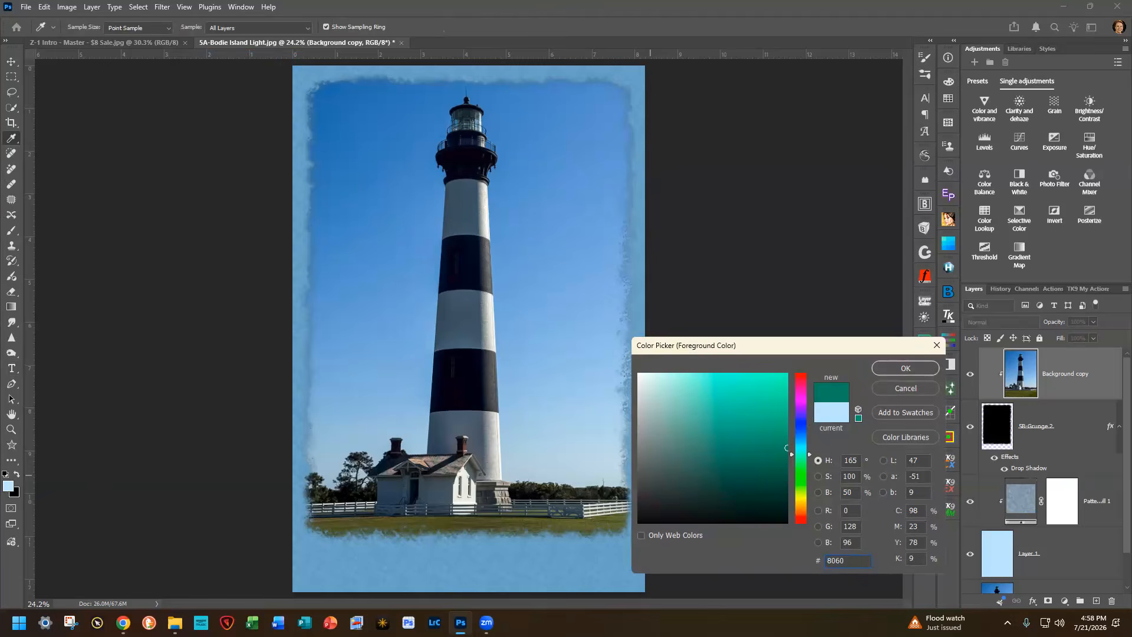
type("08060a8")
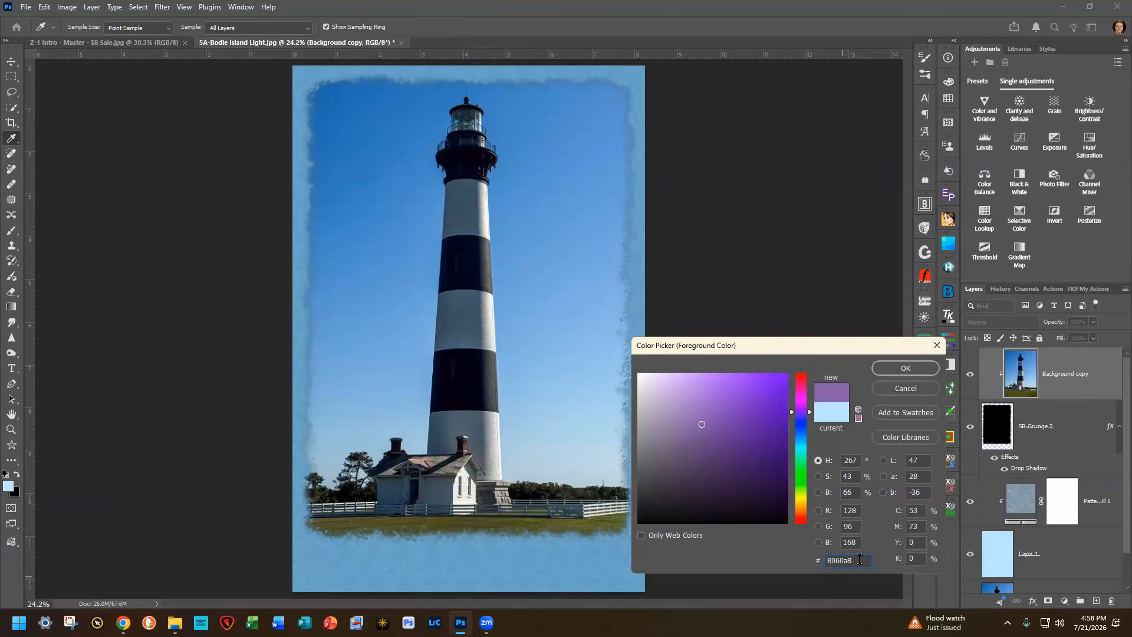
left_click_drag(859, 559, 775, 559)
type("3060a8")
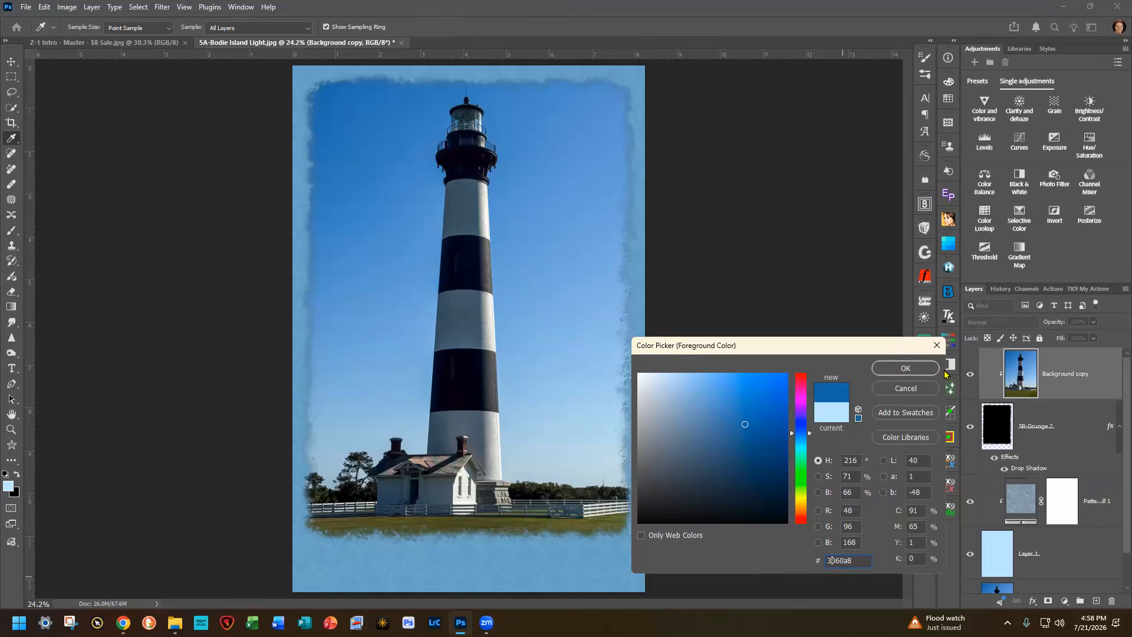
left_click(897, 368)
key("t")
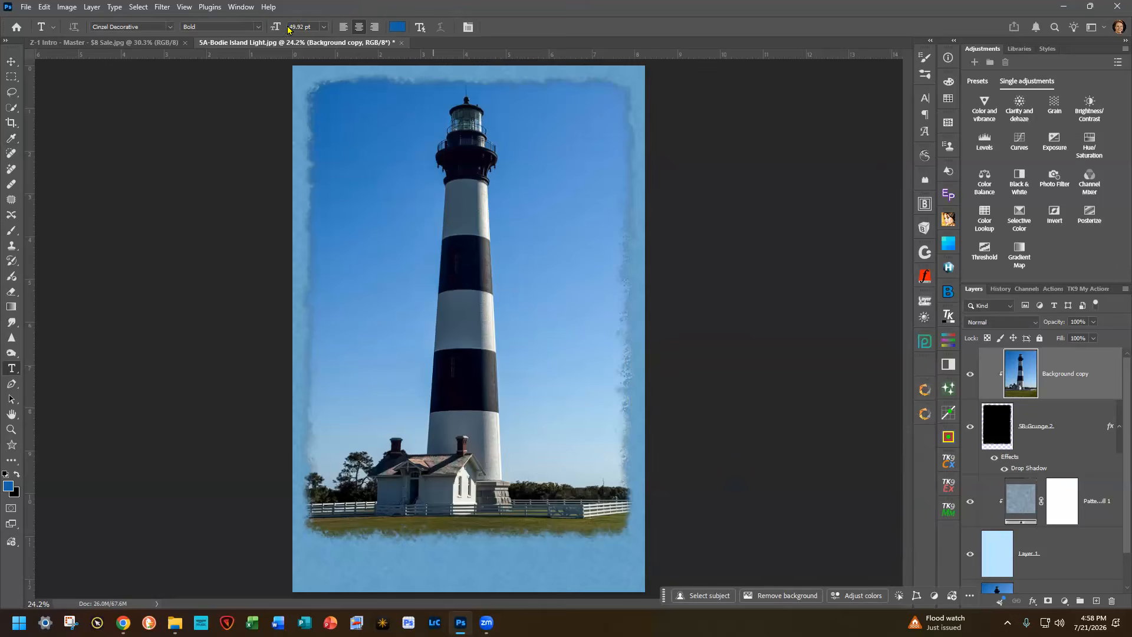
left_click(323, 28)
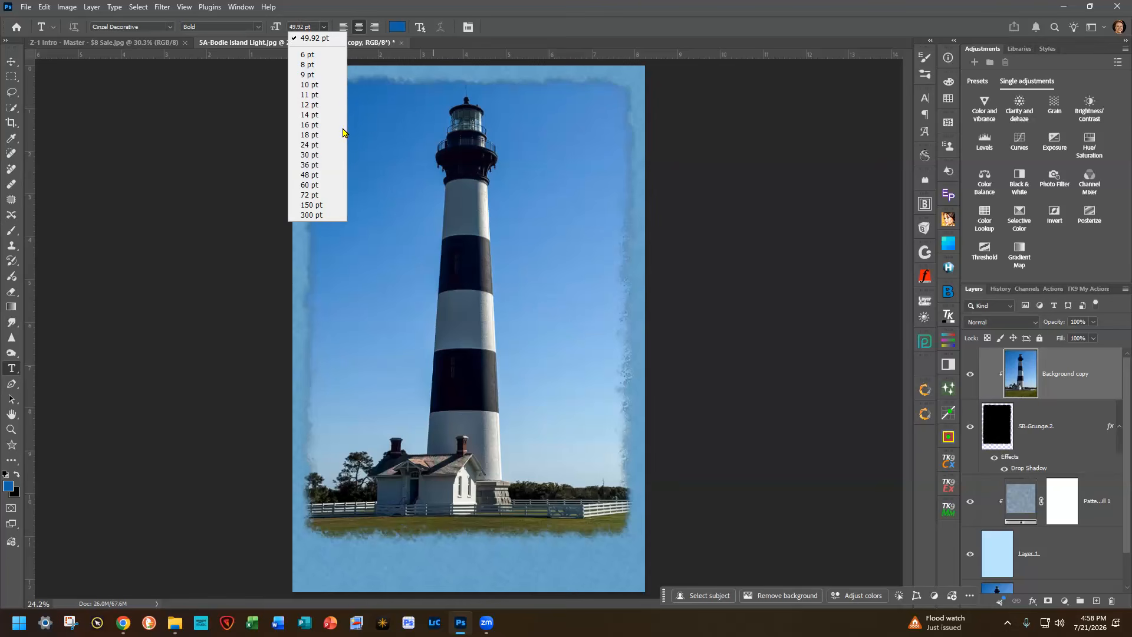
left_click(323, 175)
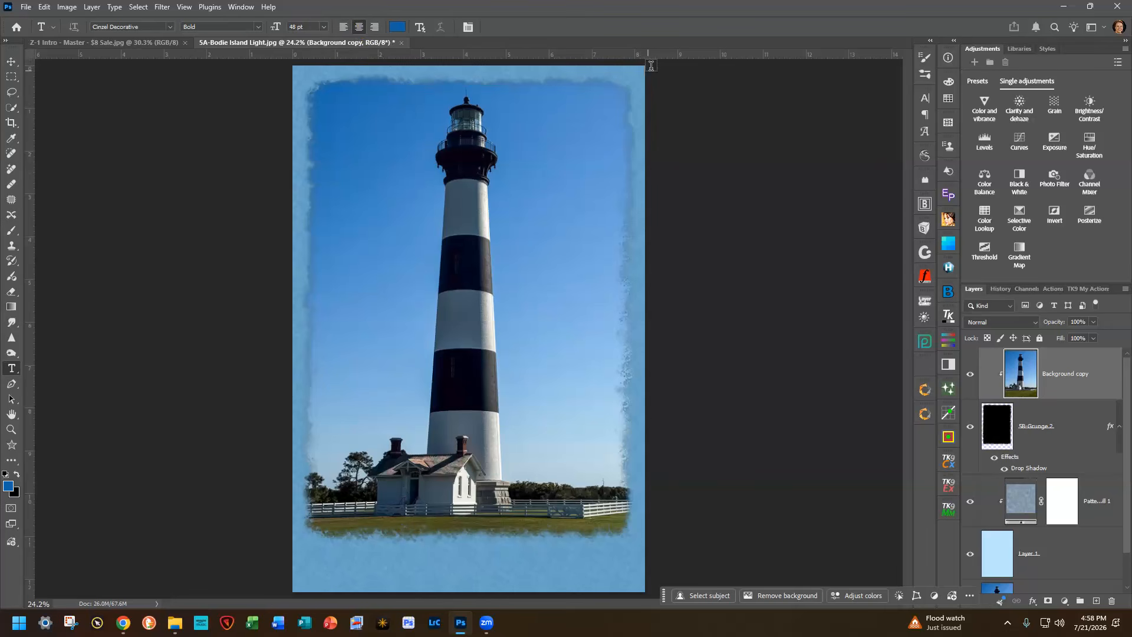
- Add the centered title "BOdie ISLand LiGht" in the blue border below the picture and commit the text
left_click(469, 555)
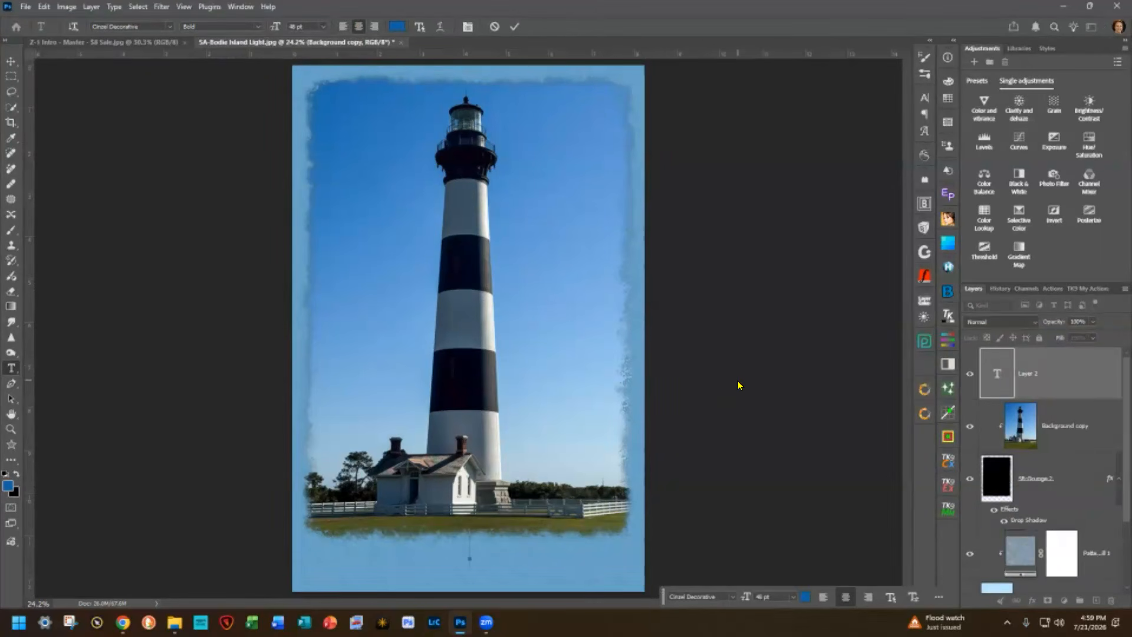
type("B")
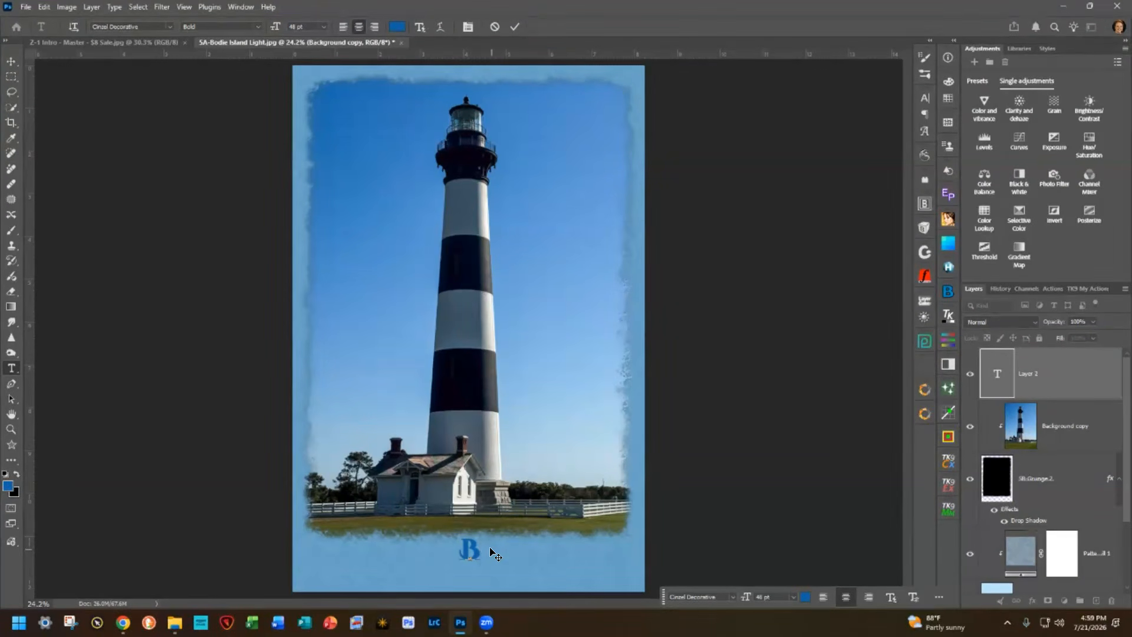
type("ODIE")
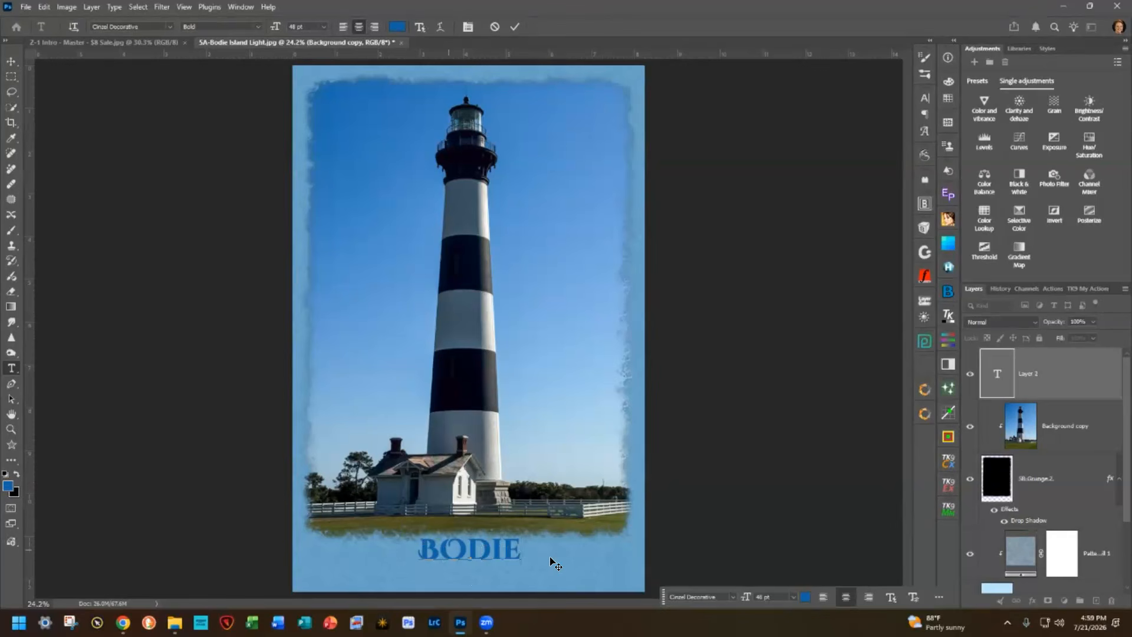
type("ISLAND")
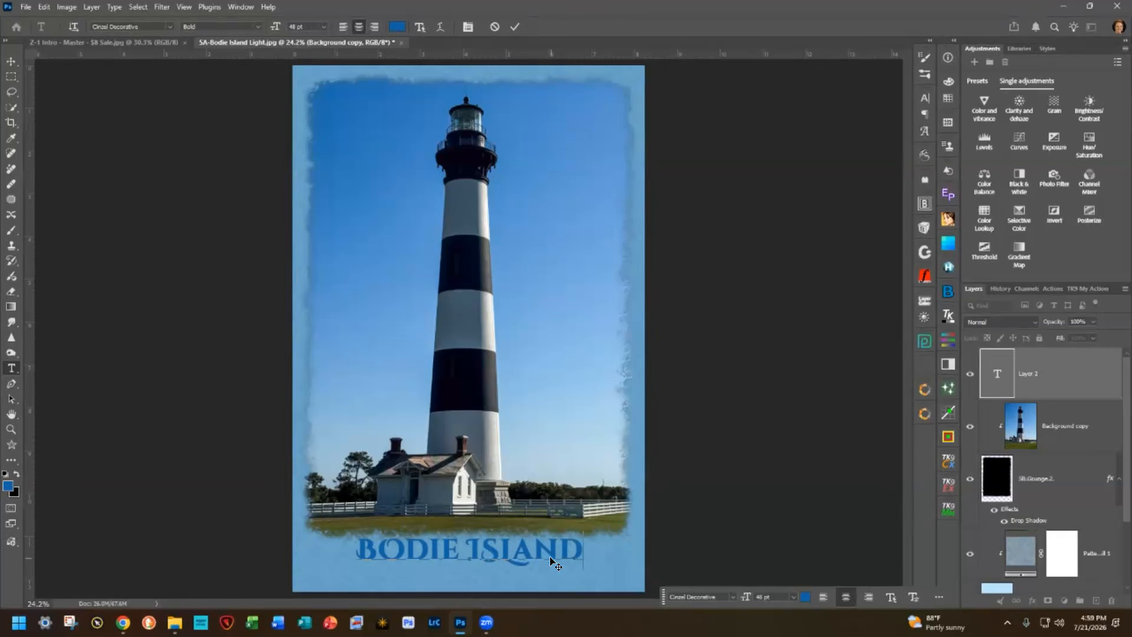
type(" L")
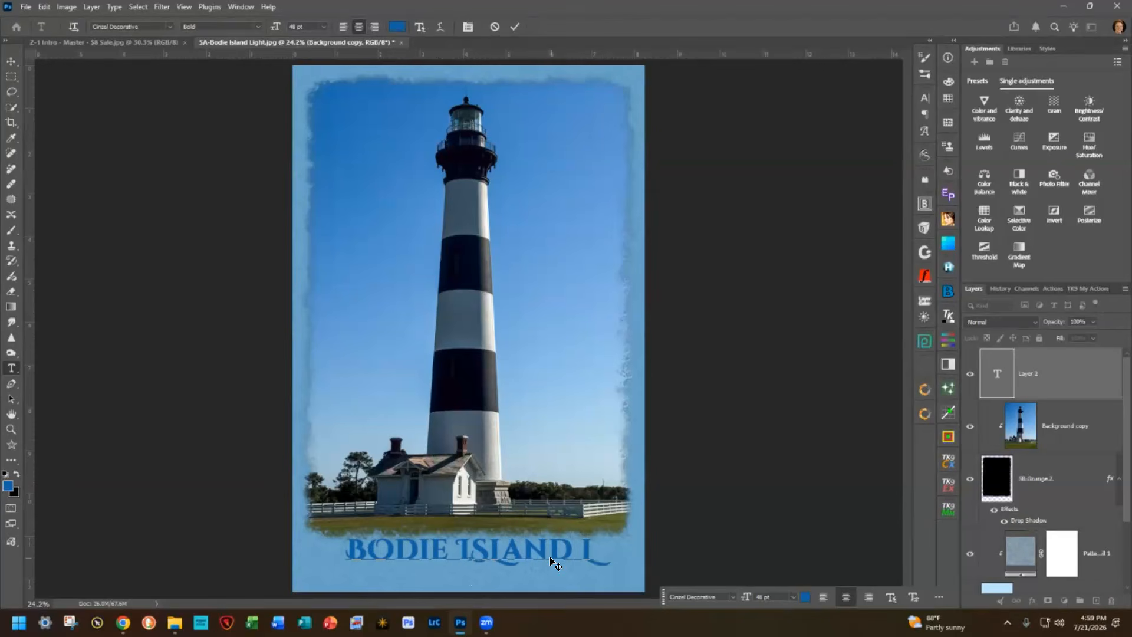
type("IGHT")
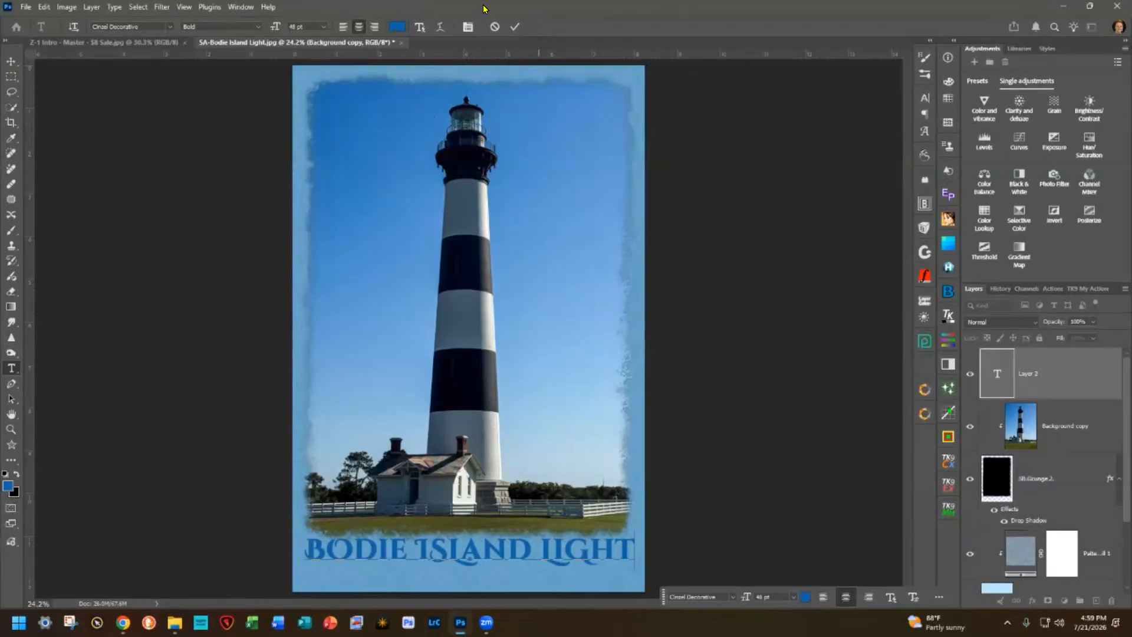
left_click(516, 27)
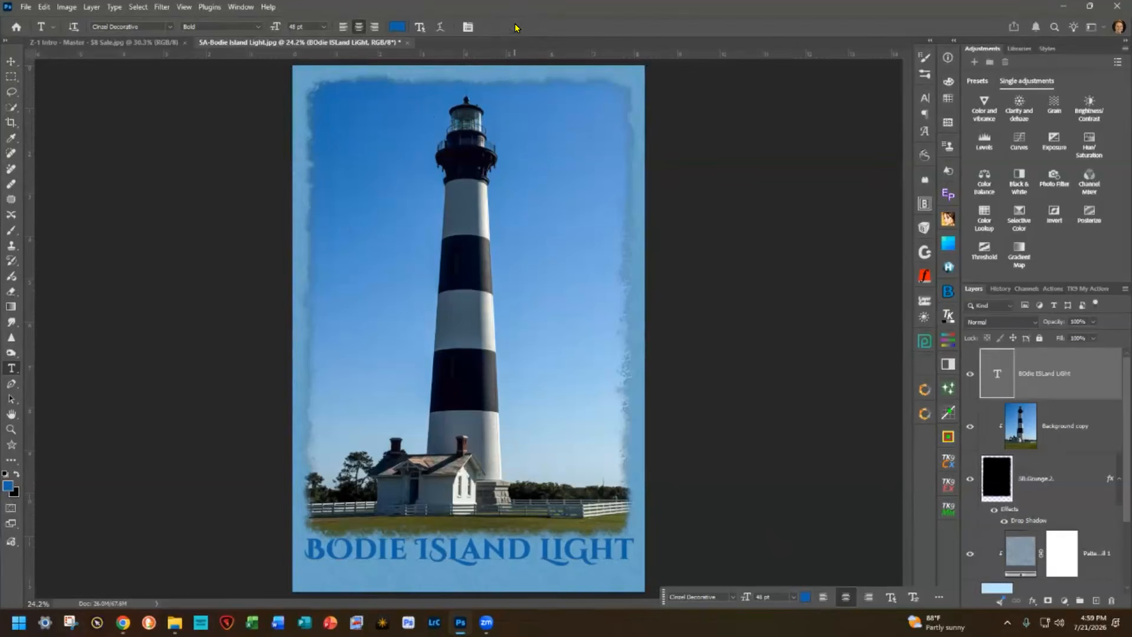
- Move the title slightly down so it sits midway between the picture's lower edge and the border's lower edge
left_click(11, 61)
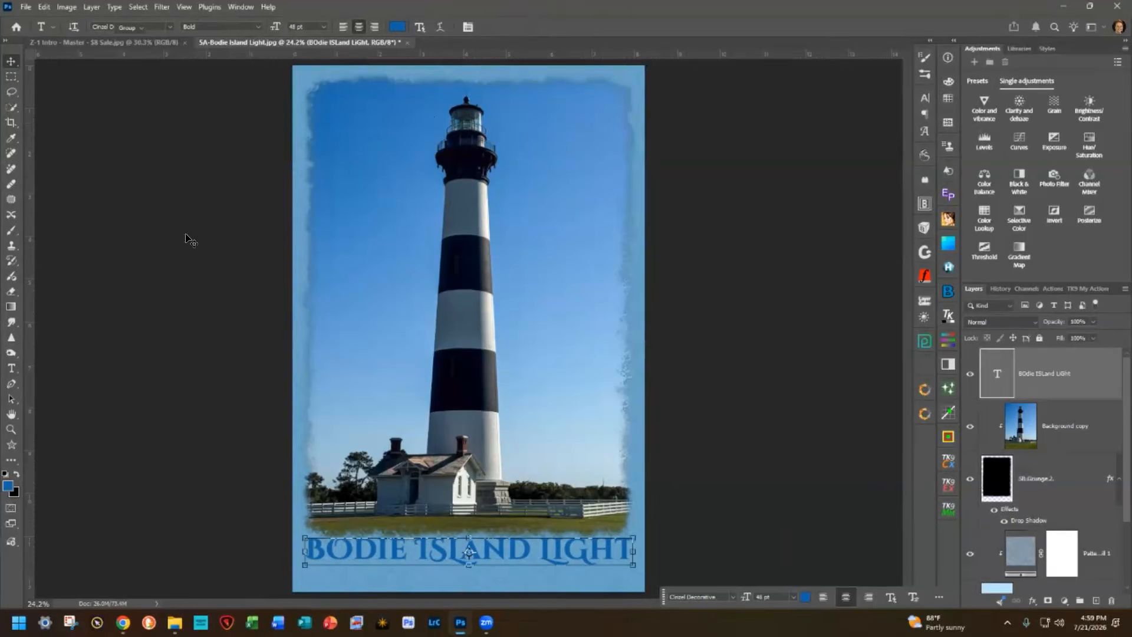
left_click_drag(525, 549, 526, 555)
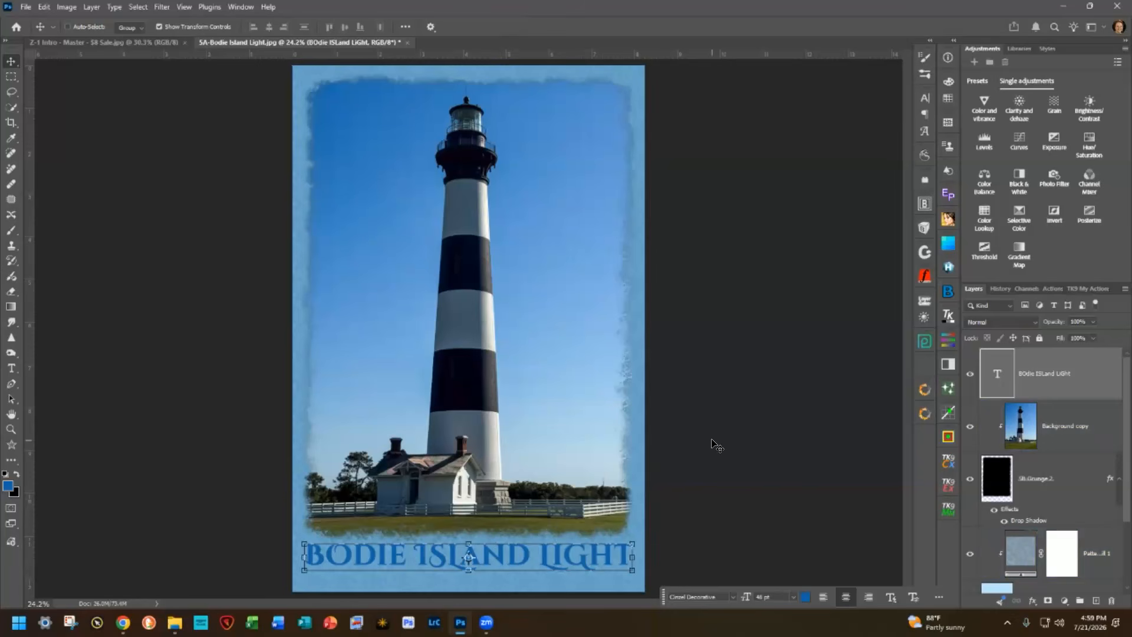
key("shift+Down")
key("shift+Down")
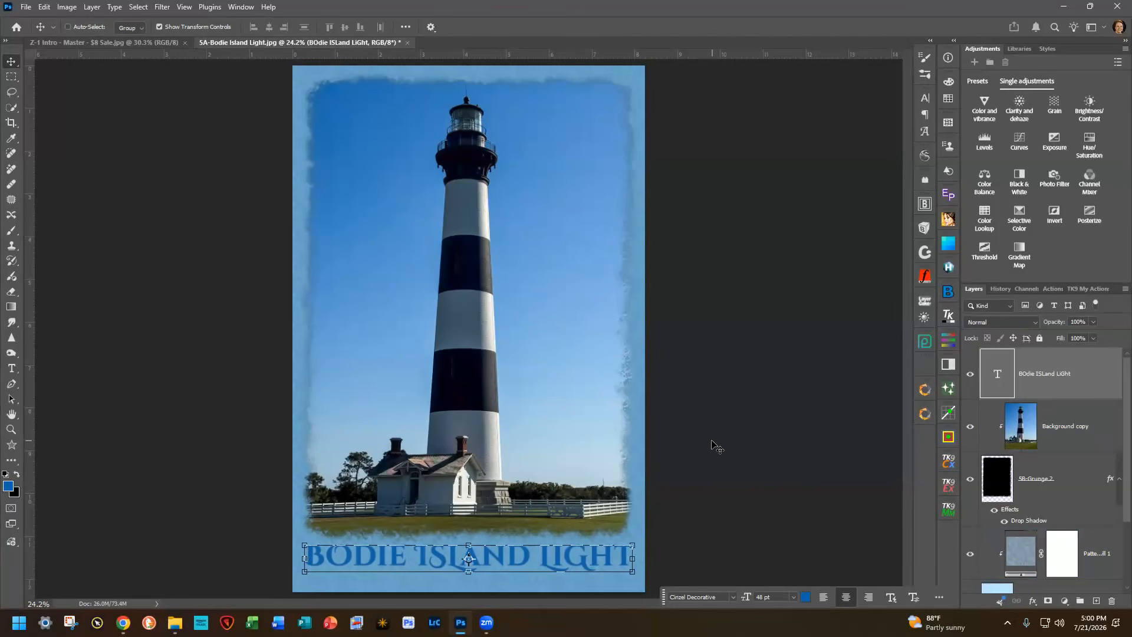
key("shift+Down")
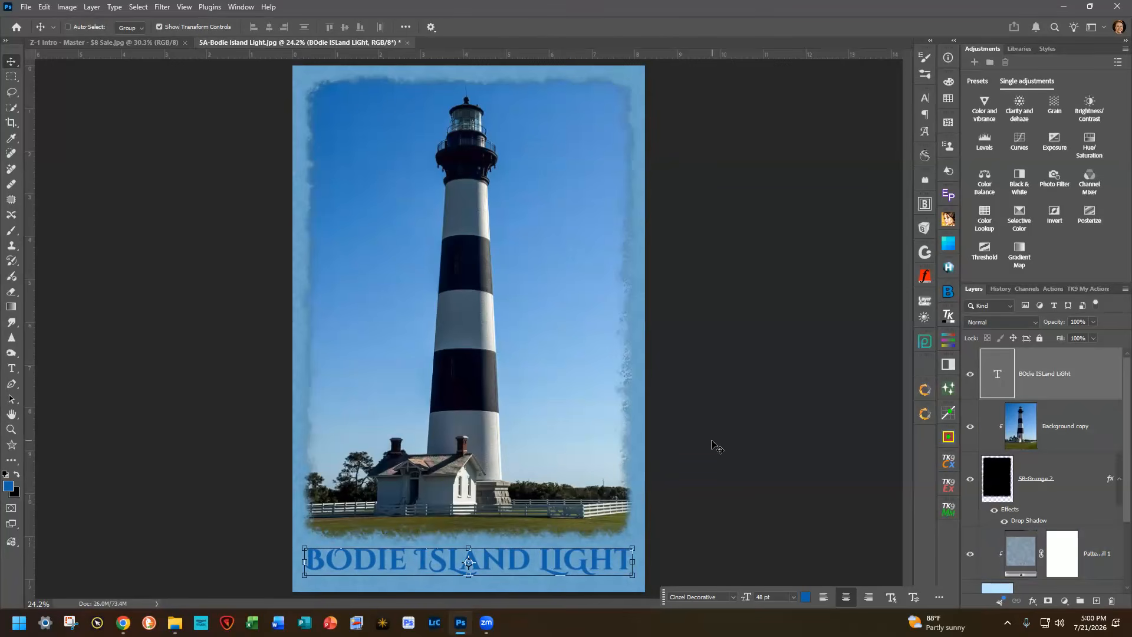
key("Up")
key("Up")
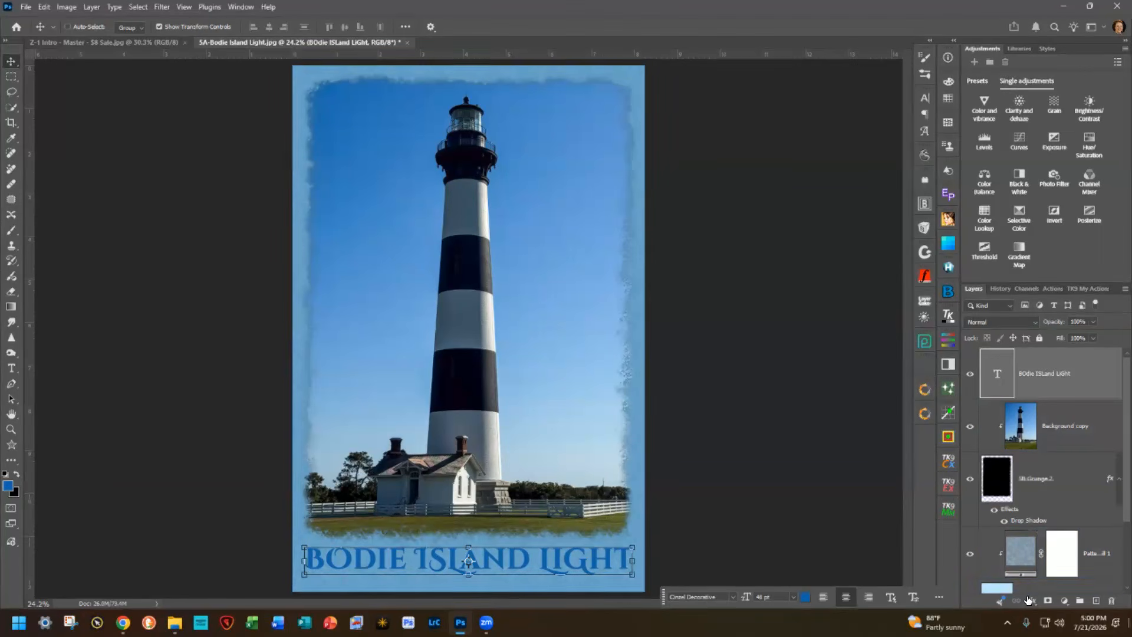
- Add a 4 px outside stroke in white (#ffffff) to the title's text layer
left_click(1055, 479)
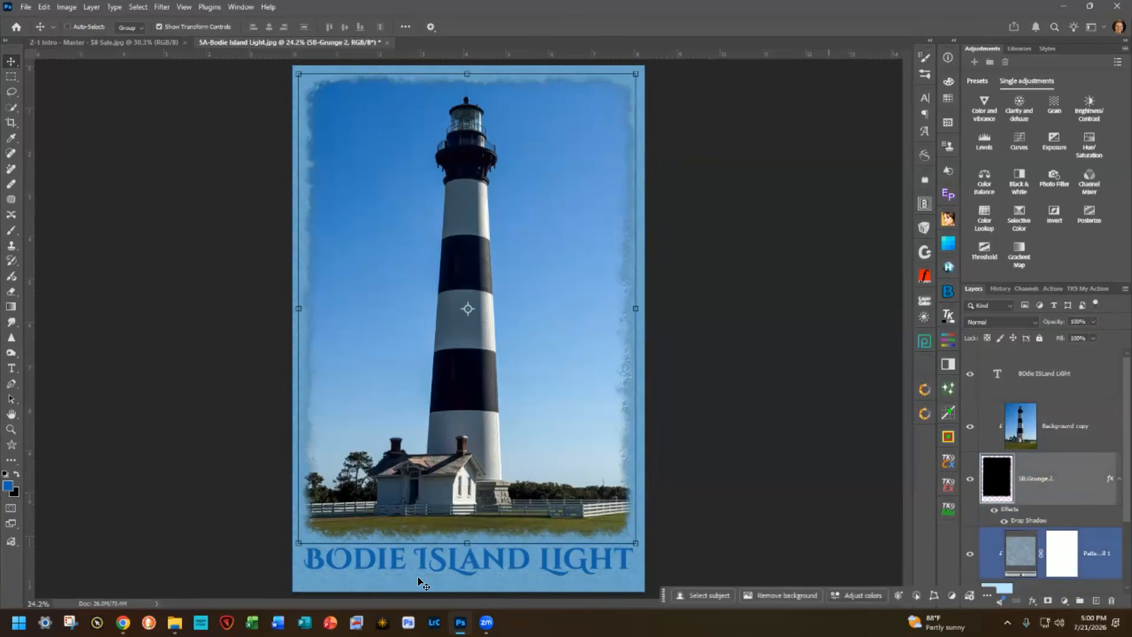
scroll(778, 496, "up", 6)
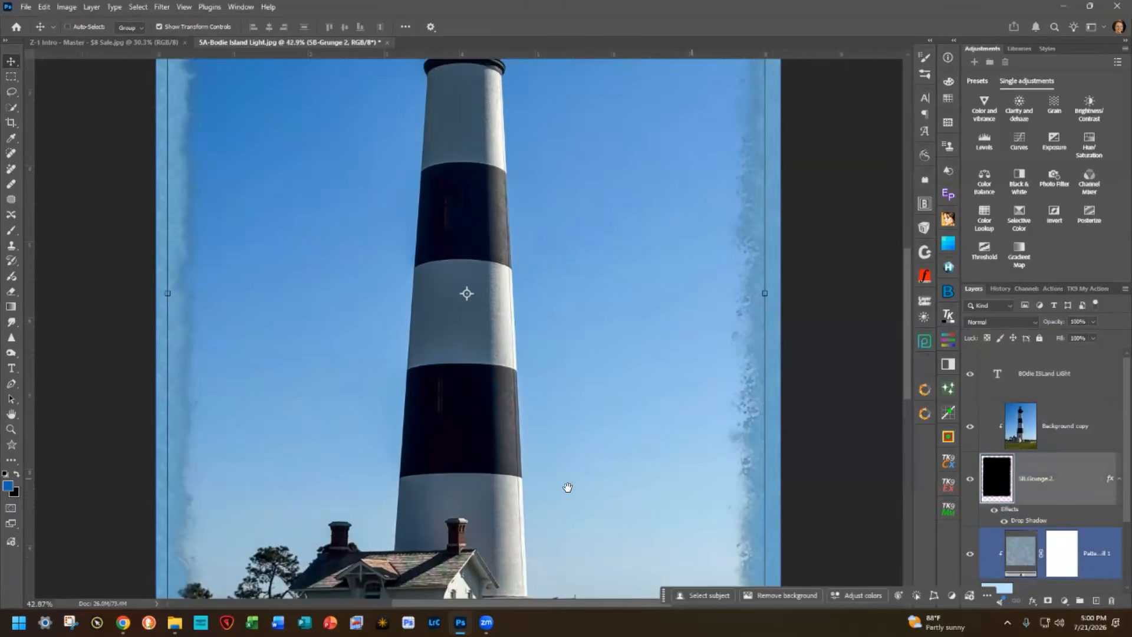
left_click_drag(637, 386, 653, 63)
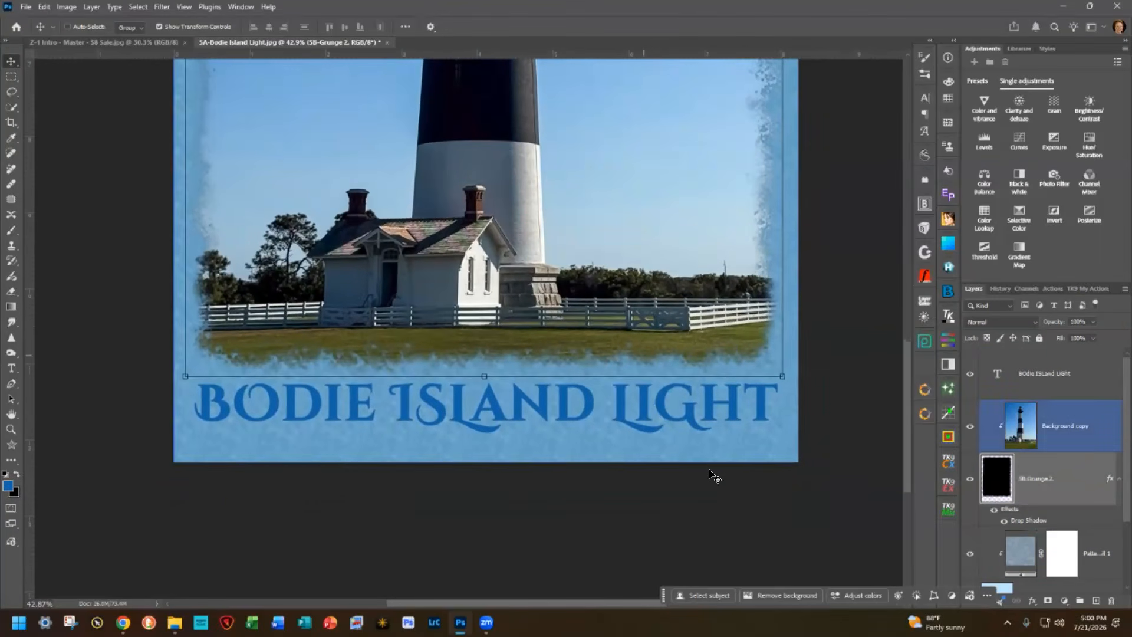
scroll(610, 489, "up", 1)
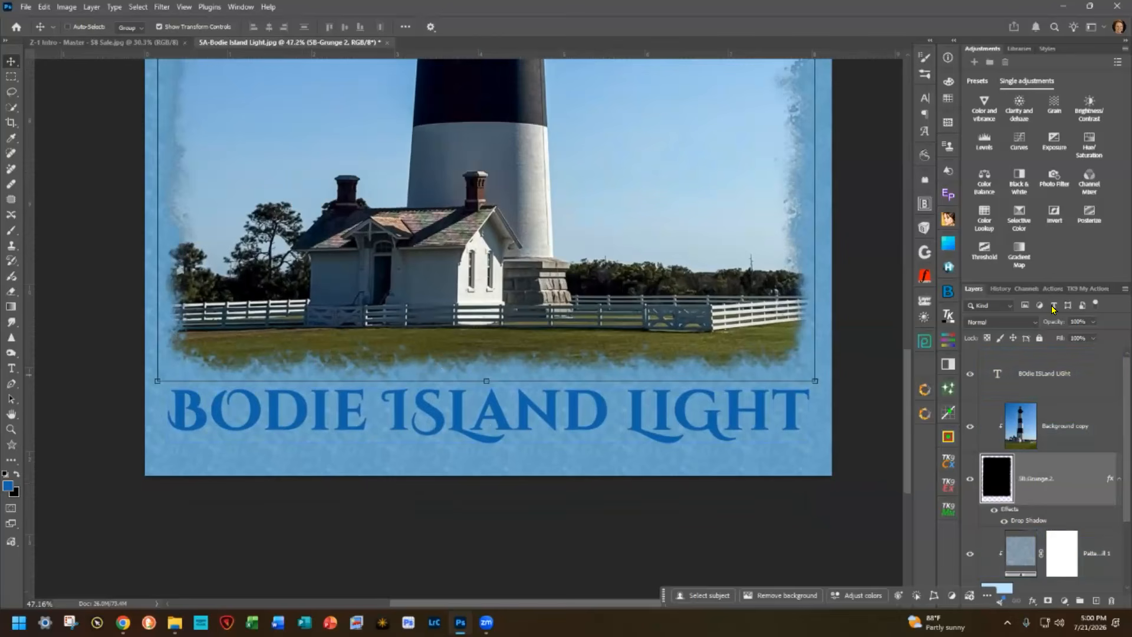
double_click(1098, 376)
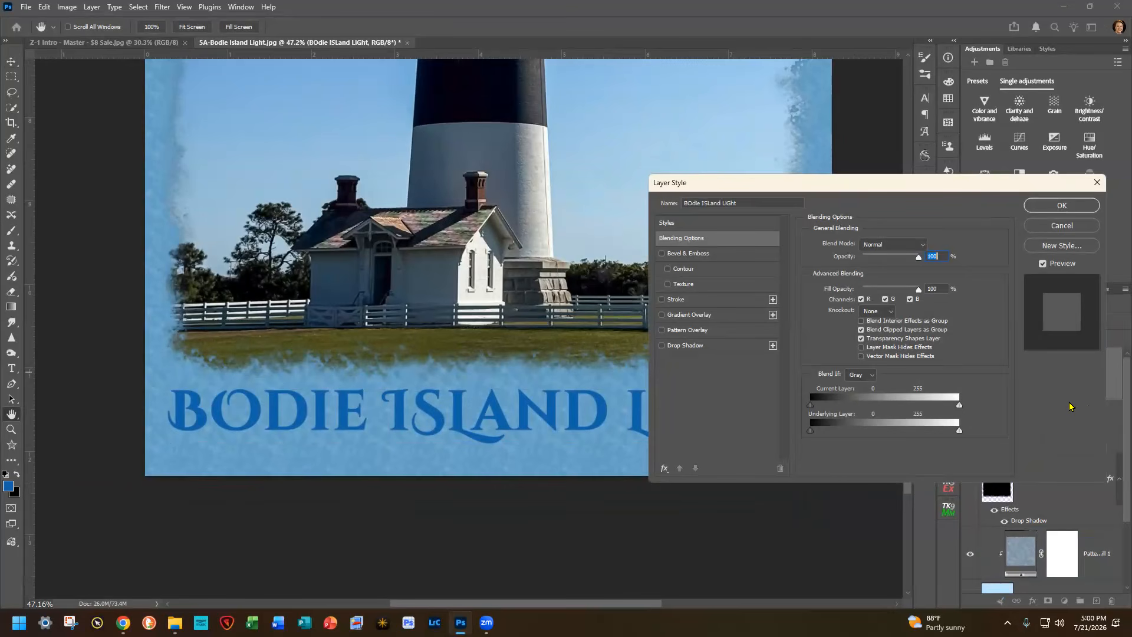
left_click_drag(781, 186, 720, 76)
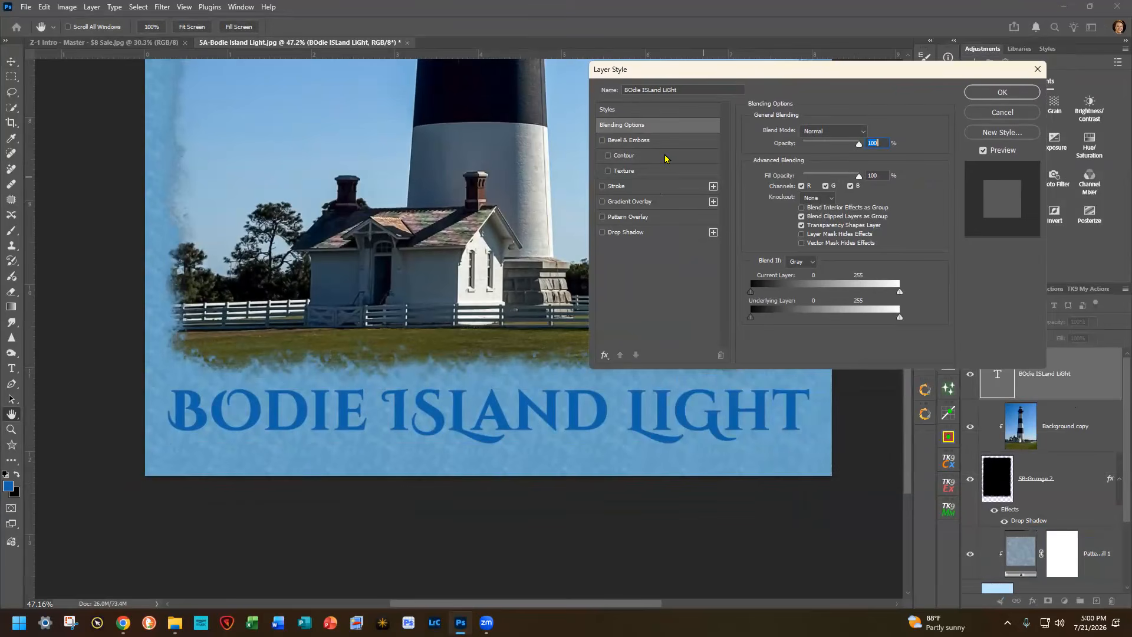
left_click(641, 188)
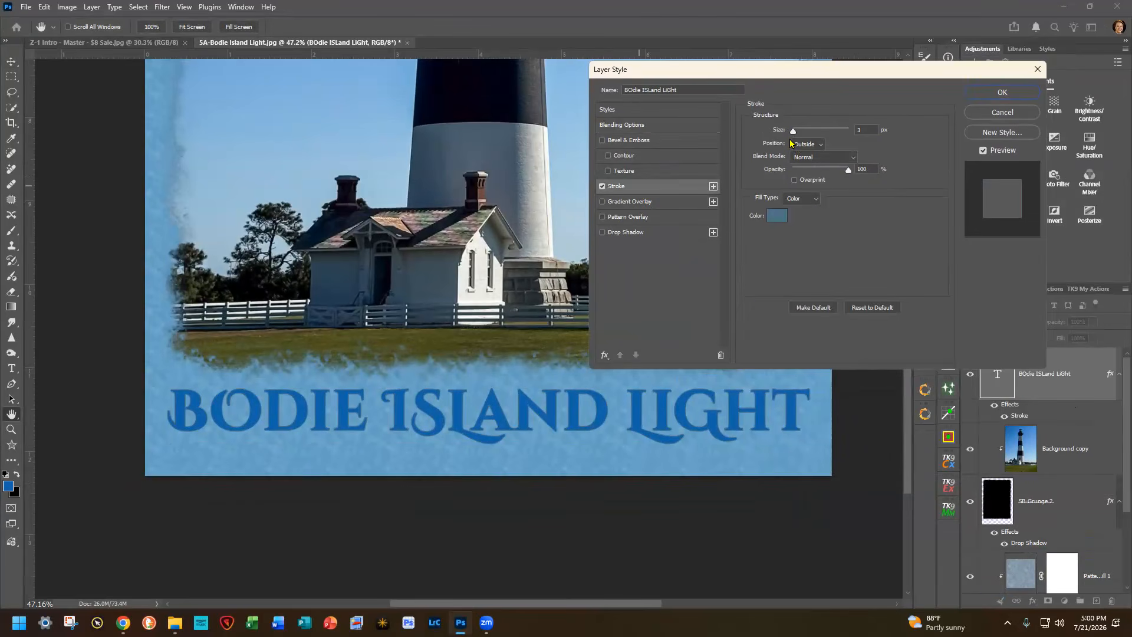
left_click(866, 130)
type("4")
left_click(776, 217)
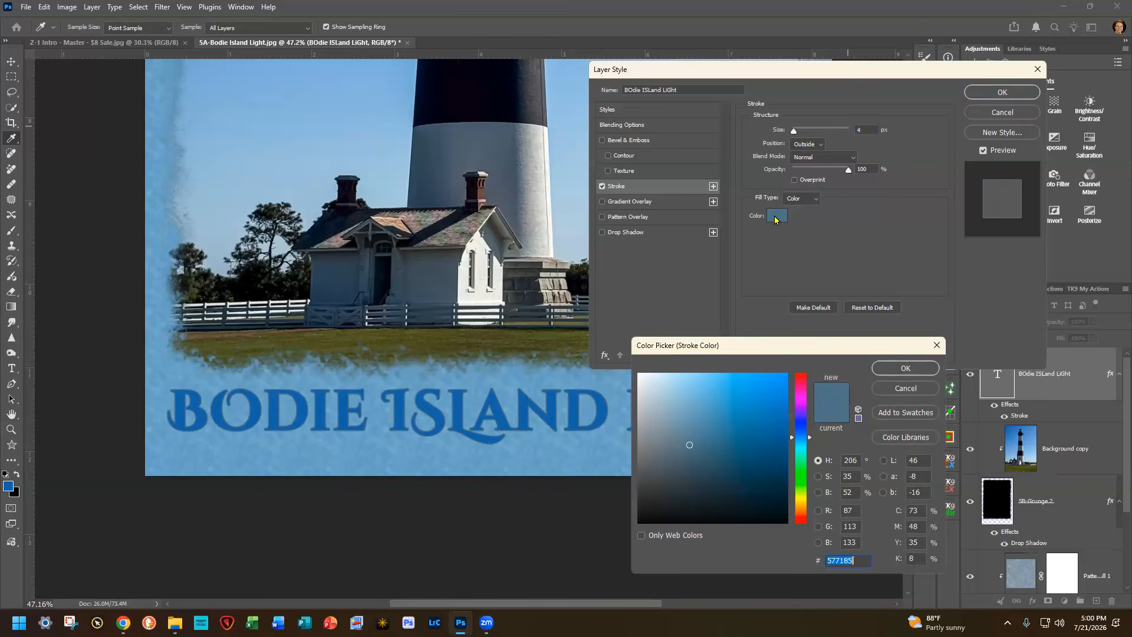
type("ffffff")
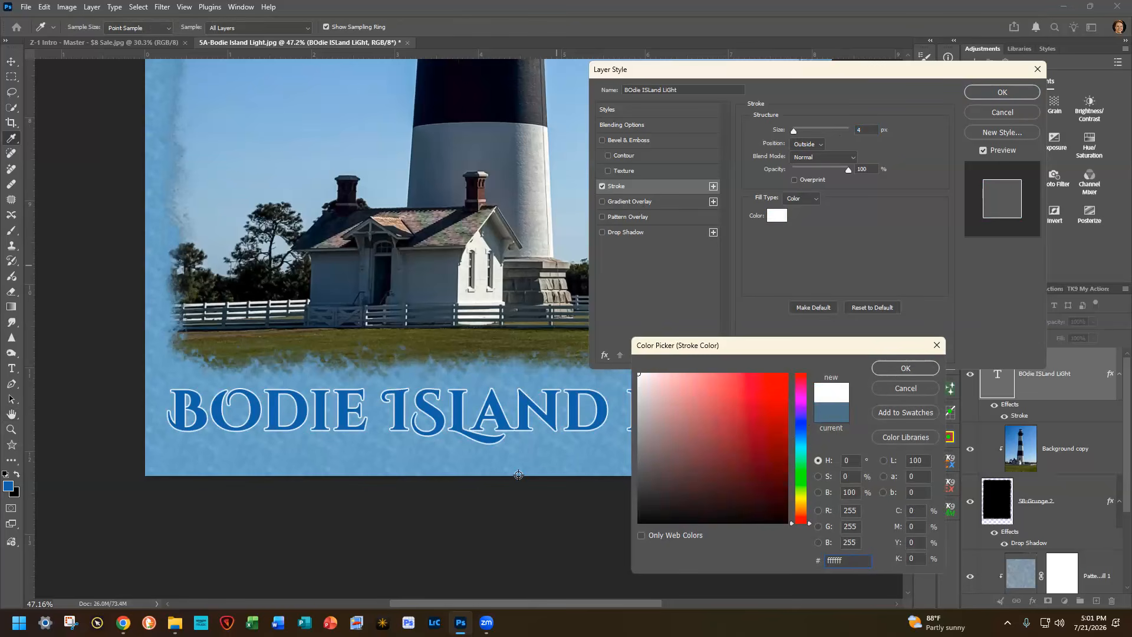
left_click(906, 368)
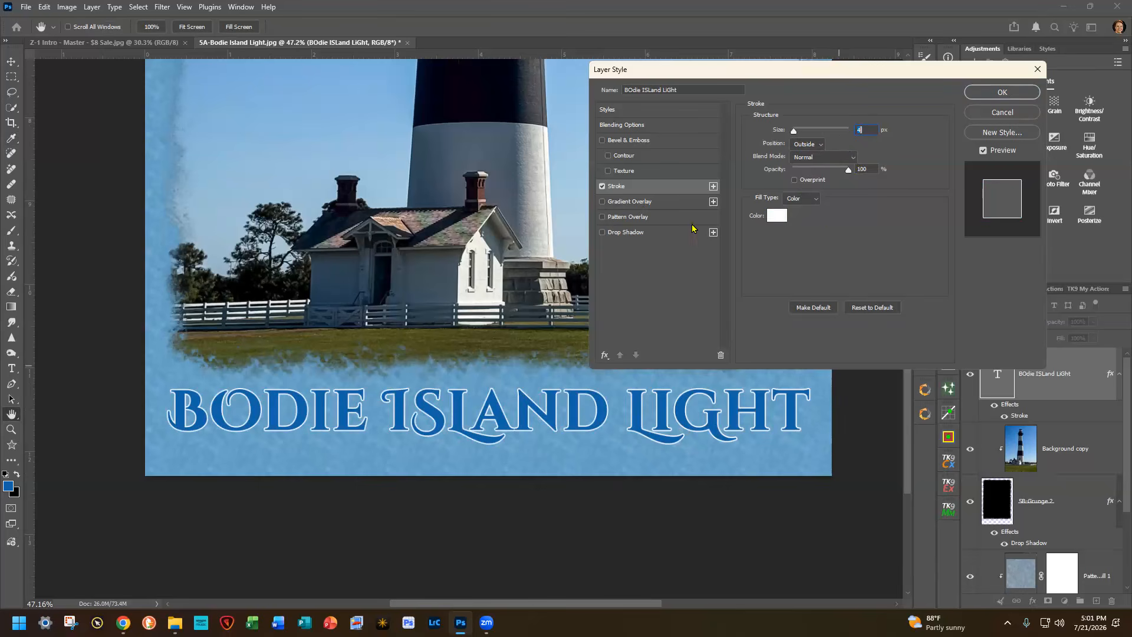
- Add a drop shadow to the title with angle 135°, distance 21 px, spread 20% and size 13 px, and apply the layer style
left_click(655, 233)
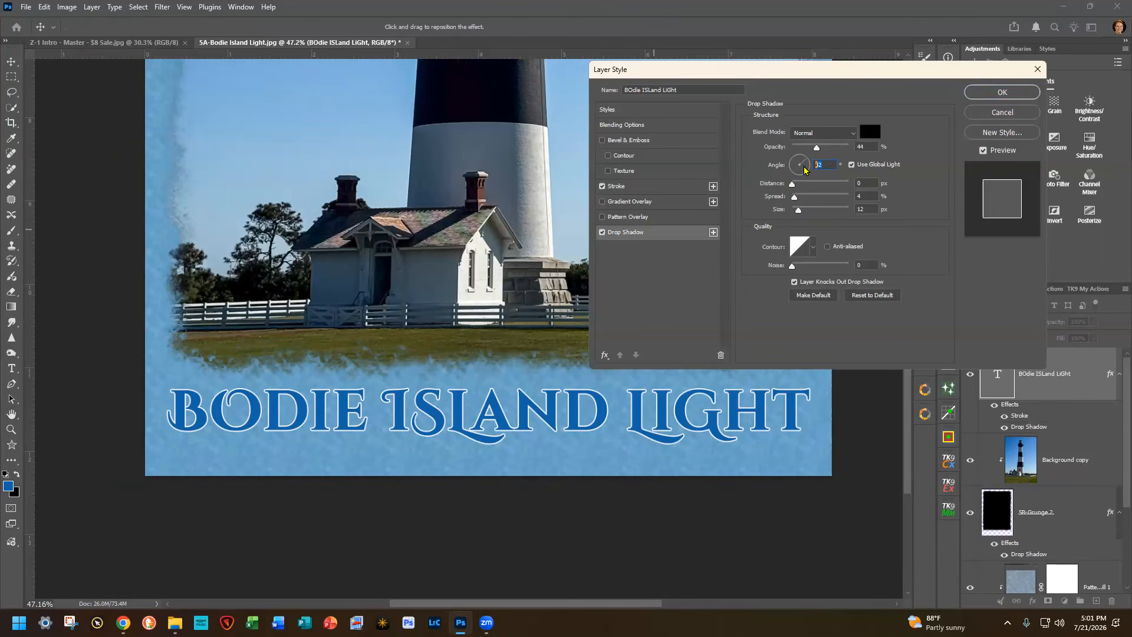
type("135")
left_click(867, 181)
type("21")
key("Tab")
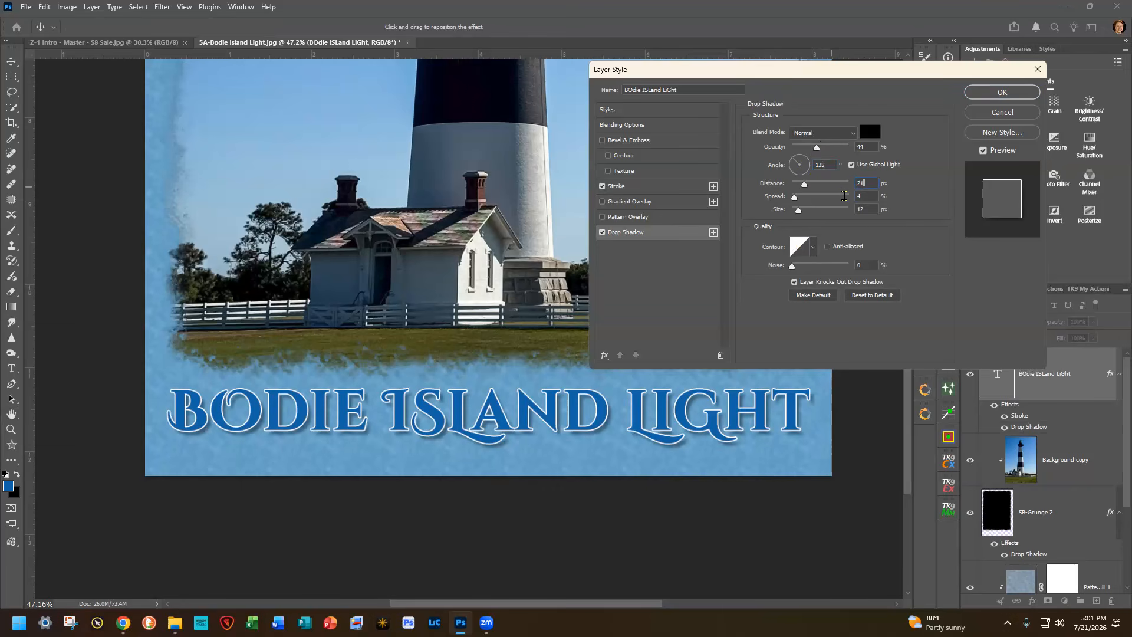
type("20")
key("Tab")
type("13")
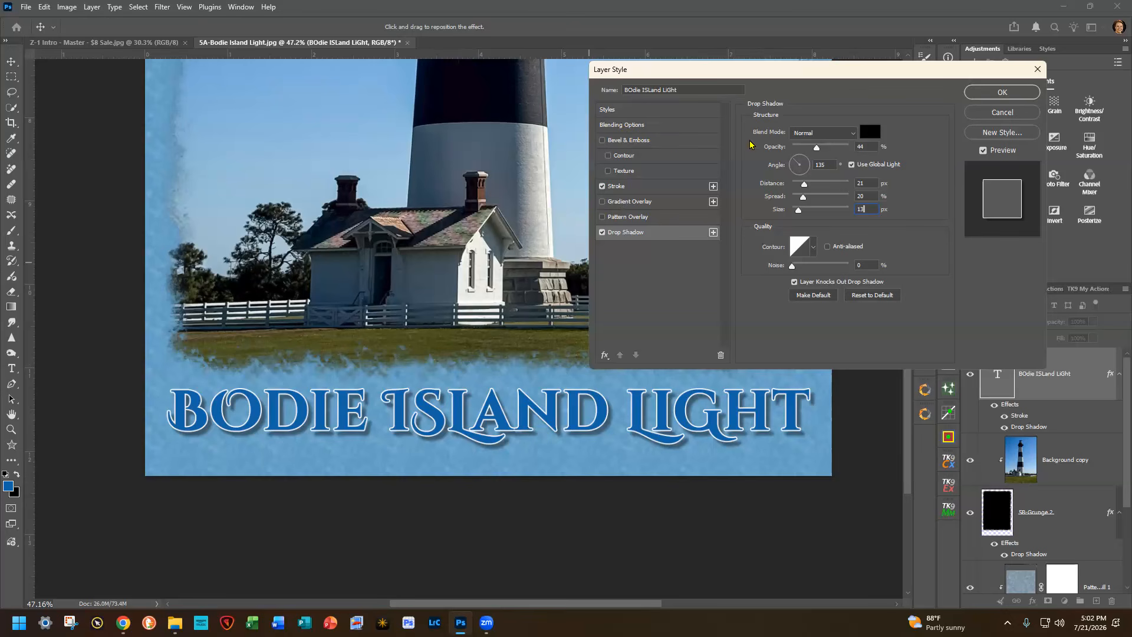
key("Return")
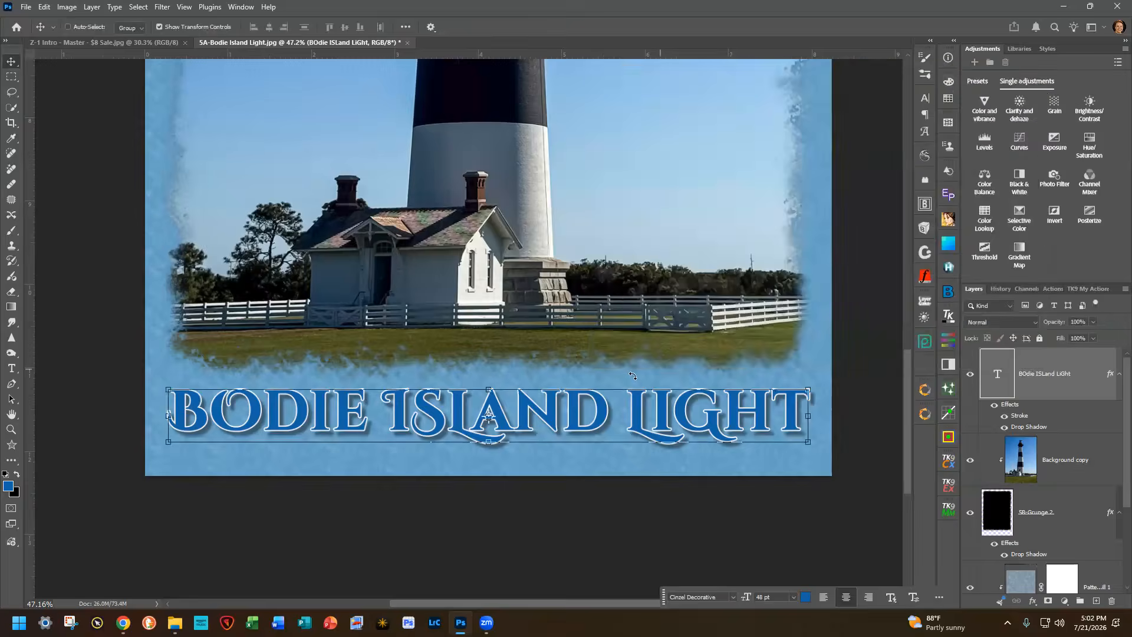
- Add a Chisel Soft inner bevel to the title and raise its depth to about 290%
scroll(518, 334, "up", 5)
left_click_drag(518, 334, 805, 263)
left_click(1069, 459)
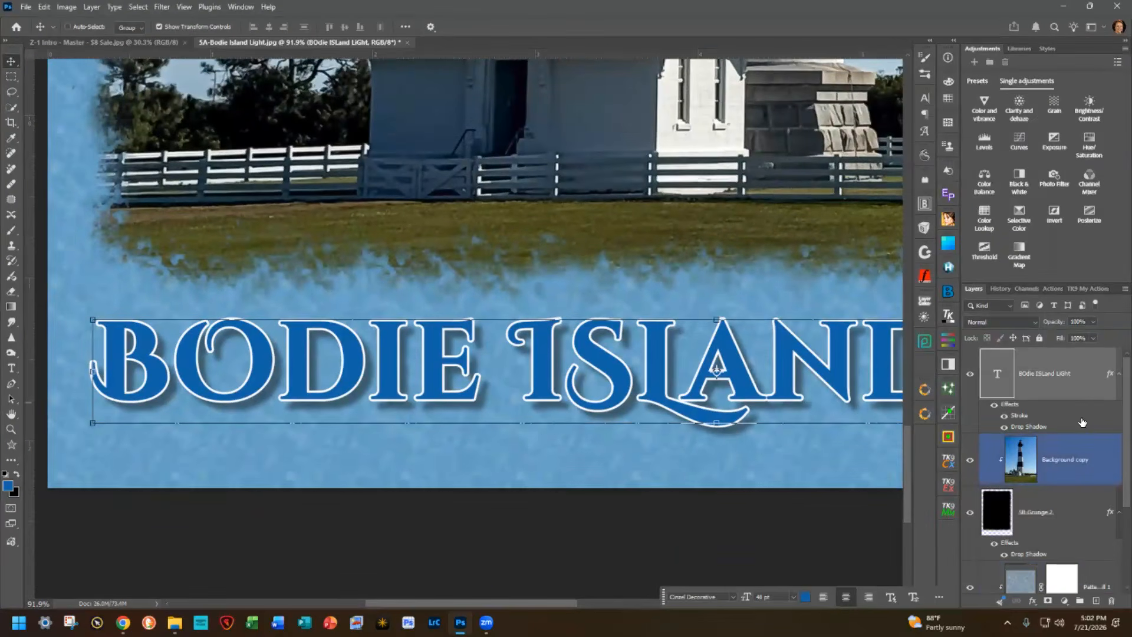
double_click(1082, 419)
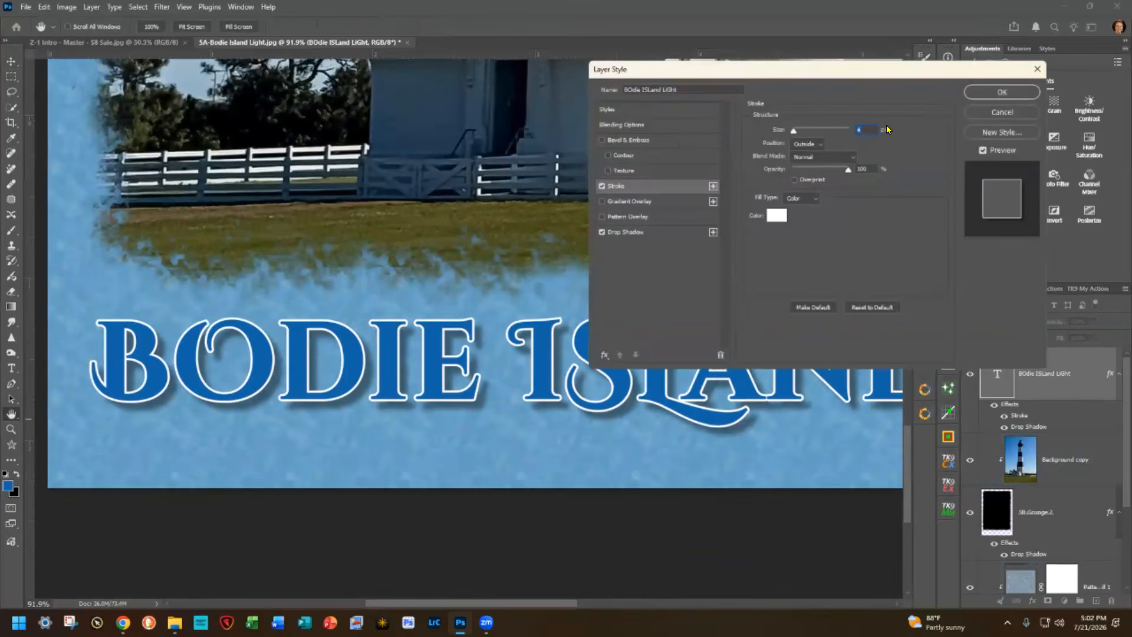
left_click(674, 141)
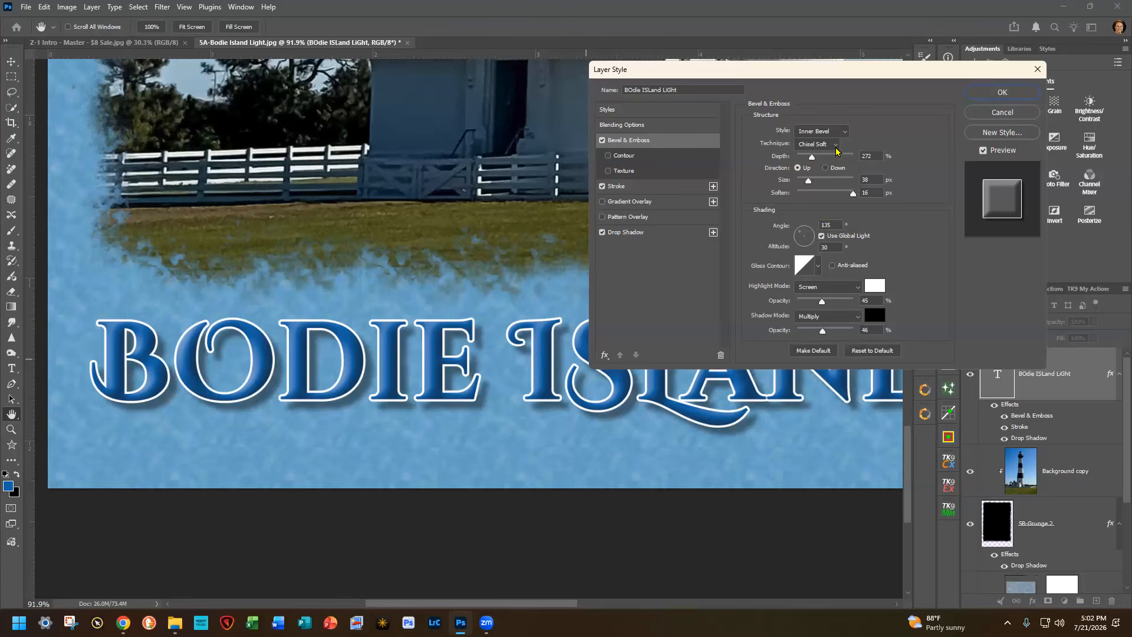
left_click_drag(812, 159, 824, 157)
type("115")
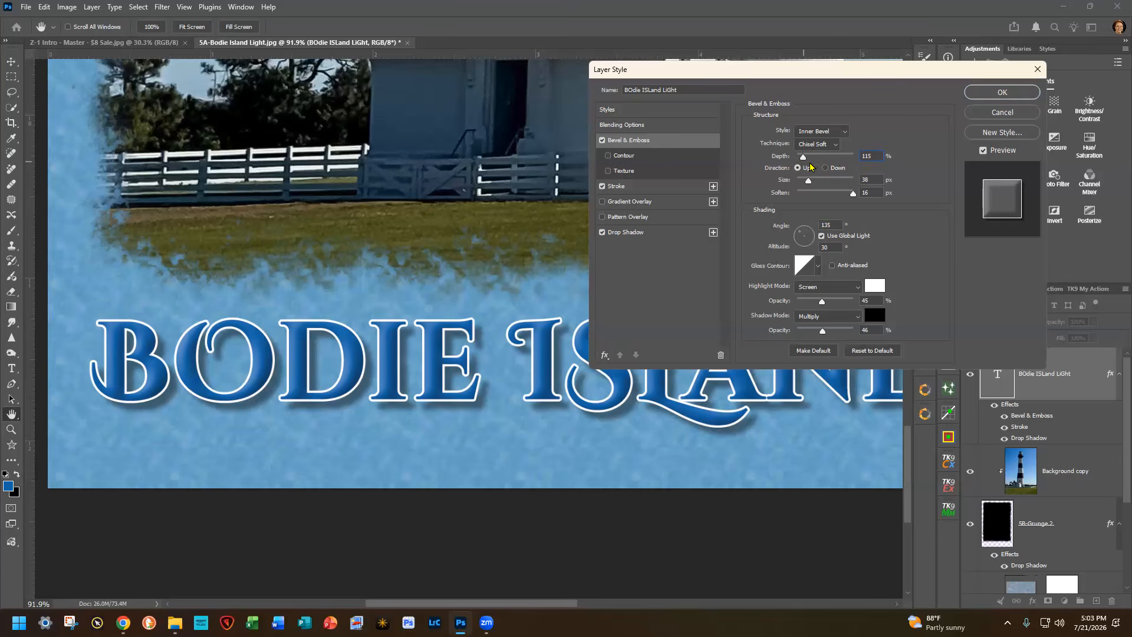
mouse_move(803, 166)
left_mouse_down()
mouse_move(828, 167)
mouse_move(814, 159)
left_mouse_up()
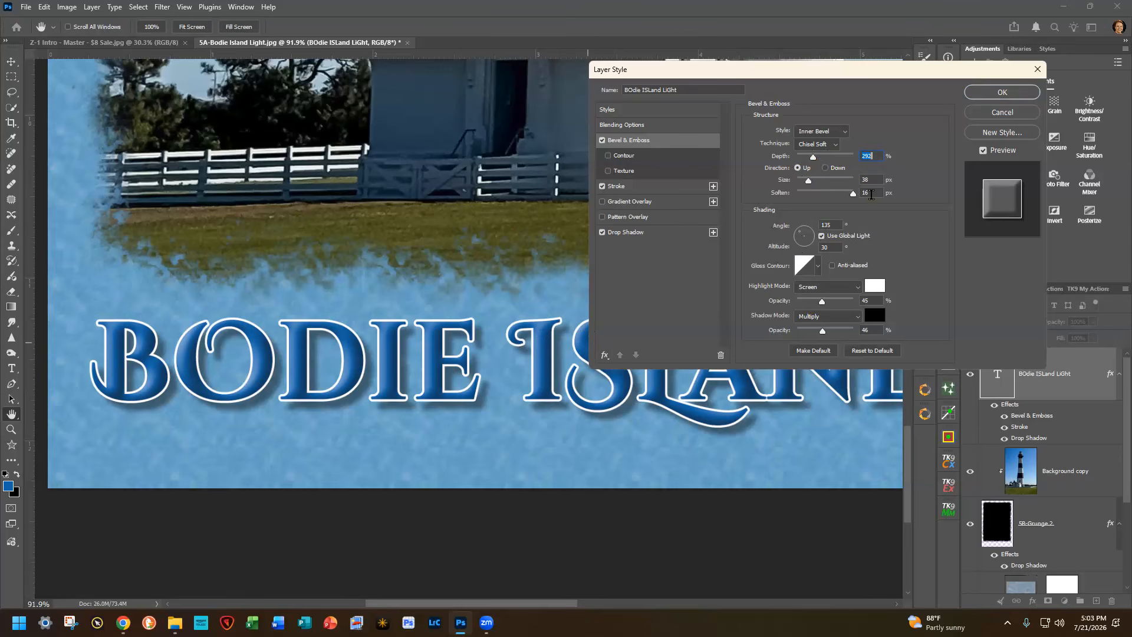
- Try the title's bevel with 0 px softening and return it to 16 px
left_click(853, 194)
left_click_drag(847, 193, 792, 197)
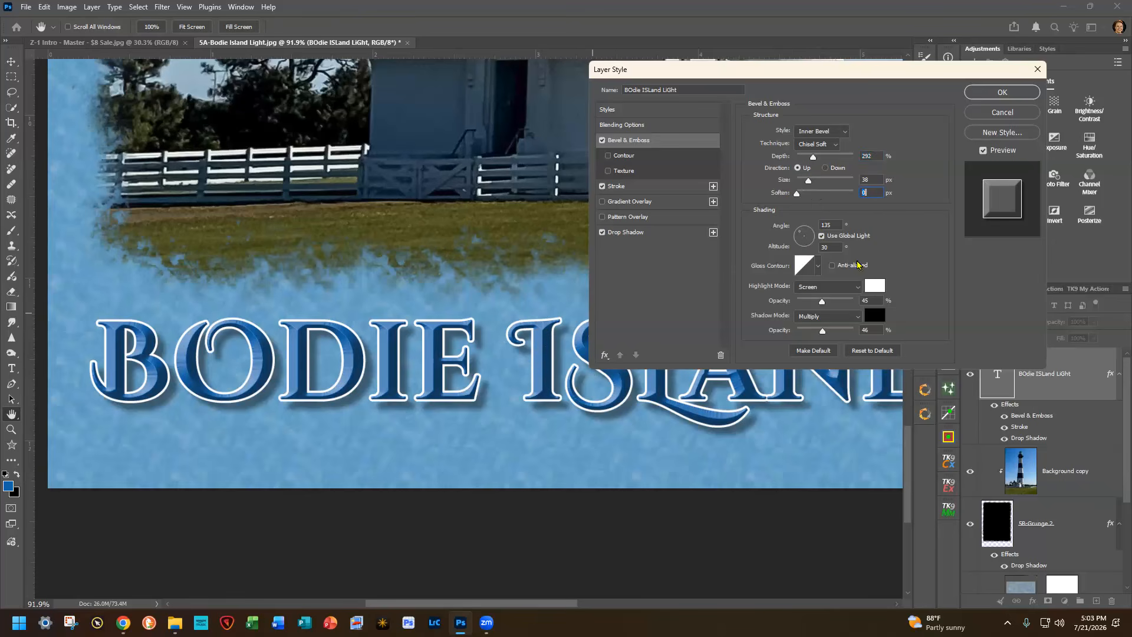
left_click_drag(796, 195, 855, 199)
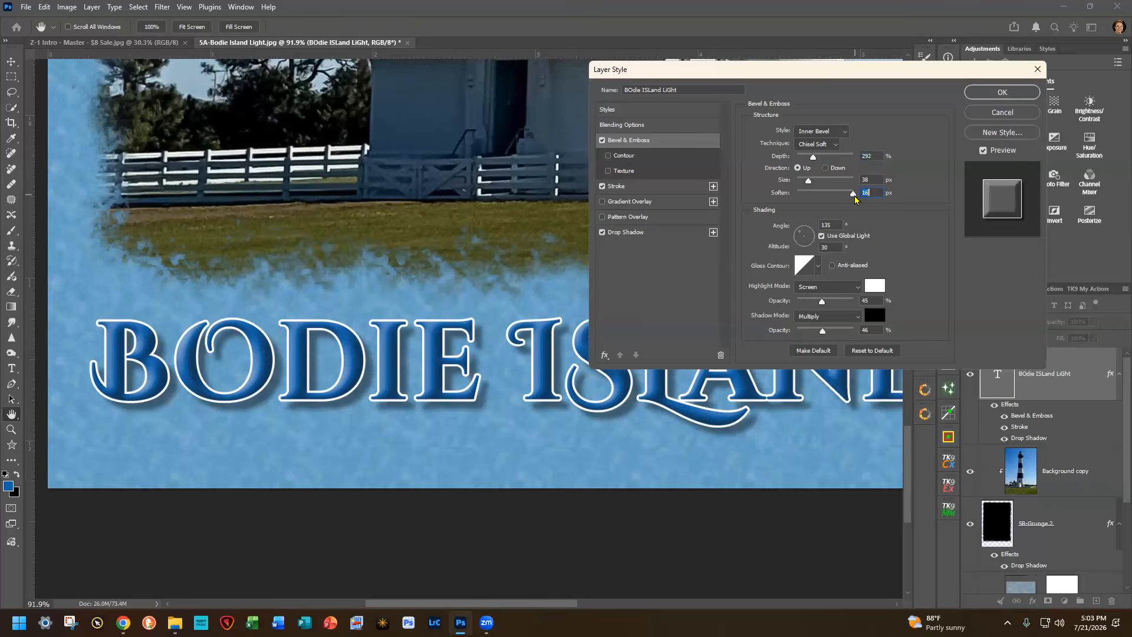
- Reduce the title's bevel size to 21 px and apply the layer style
left_click_drag(809, 183, 804, 183)
left_click(1023, 91)
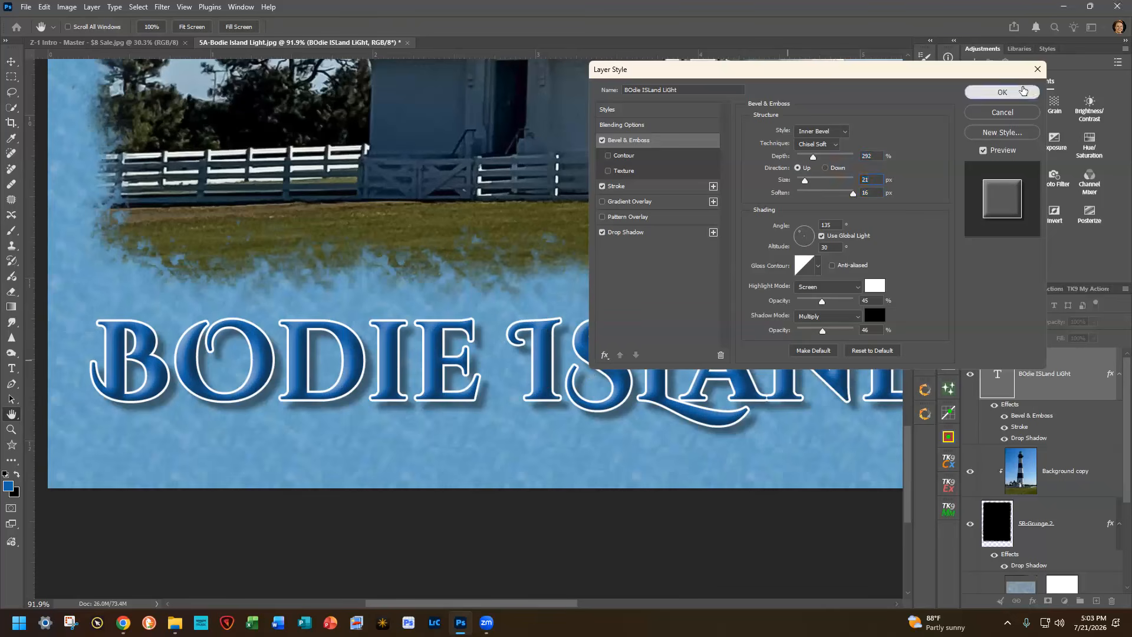
left_click(983, 467)
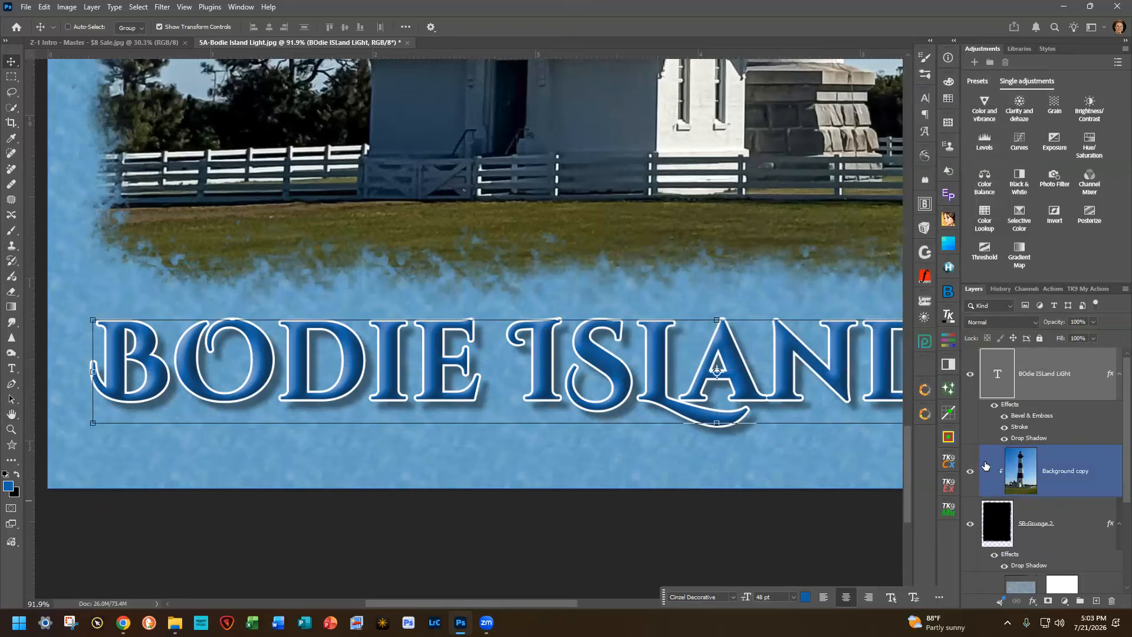
- Toggle the title's layer effects off and on to compare its look, and check the whole framed picture
left_click(988, 430)
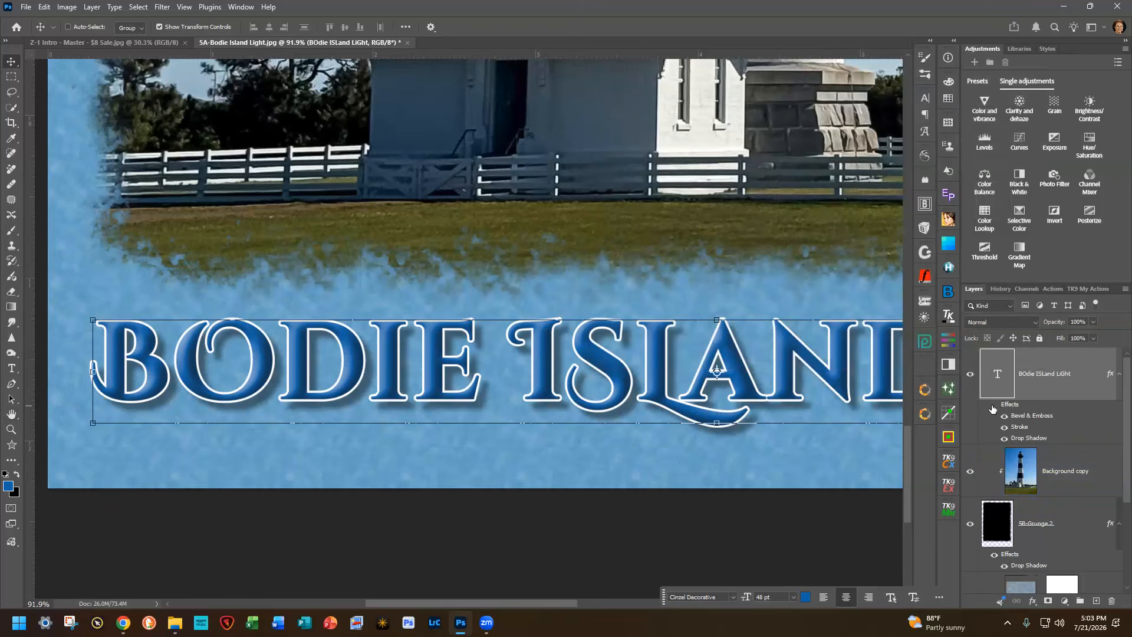
left_click(993, 407)
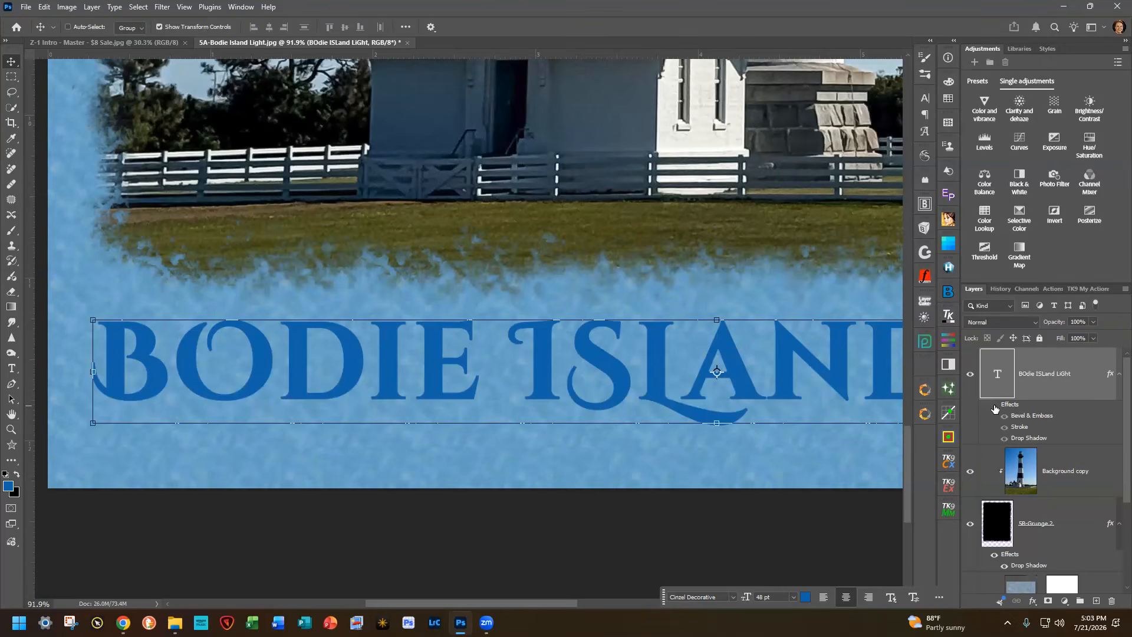
left_click(994, 406)
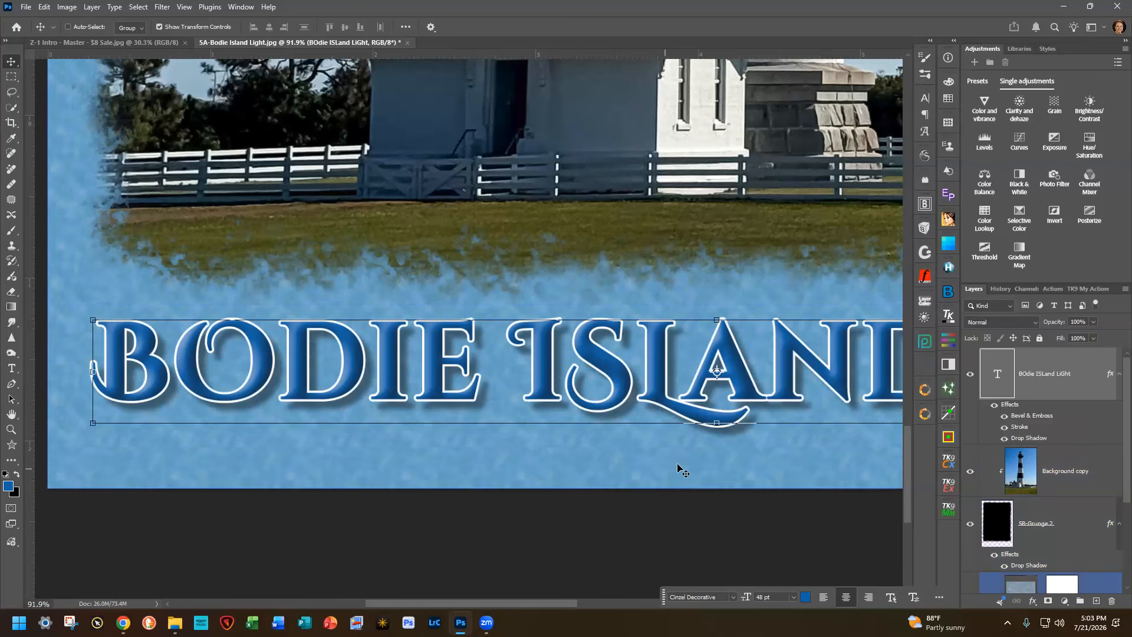
scroll(677, 469, "down", 2)
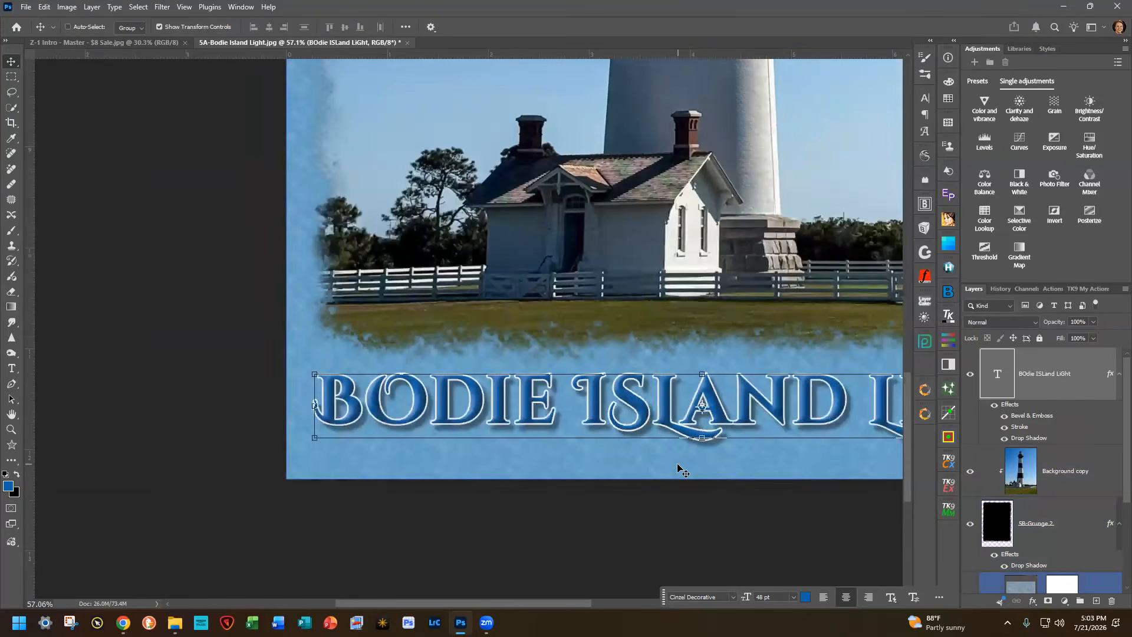
key("ctrl+0")
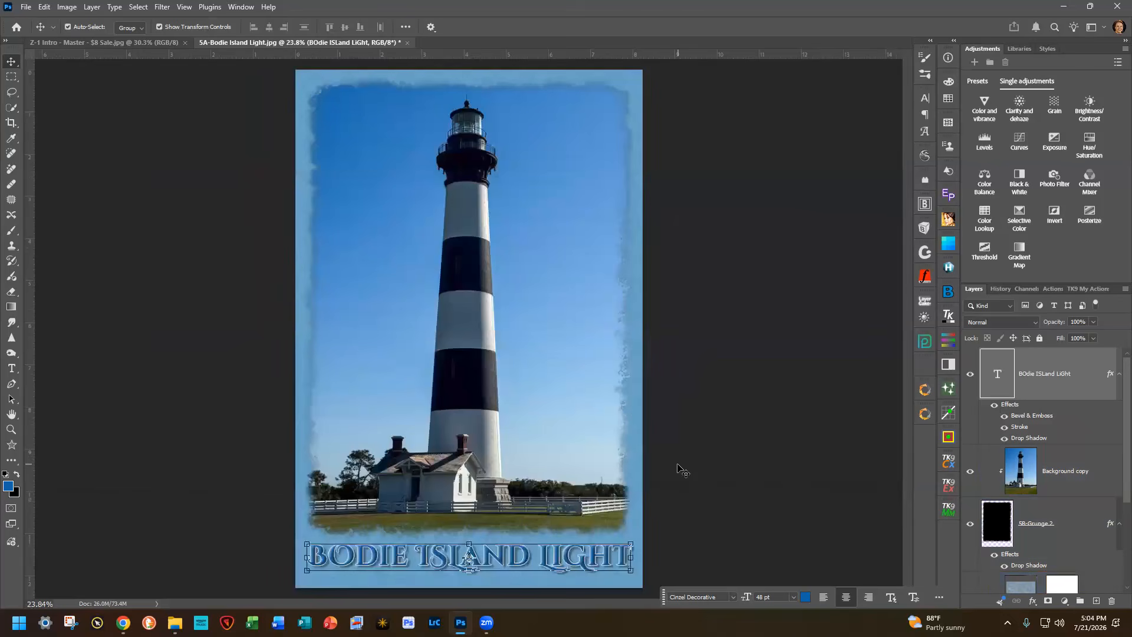
- Select the Background layer and close the 5A-Bodie Island Light.jpg document without saving its changes
scroll(1035, 574, "down", 3)
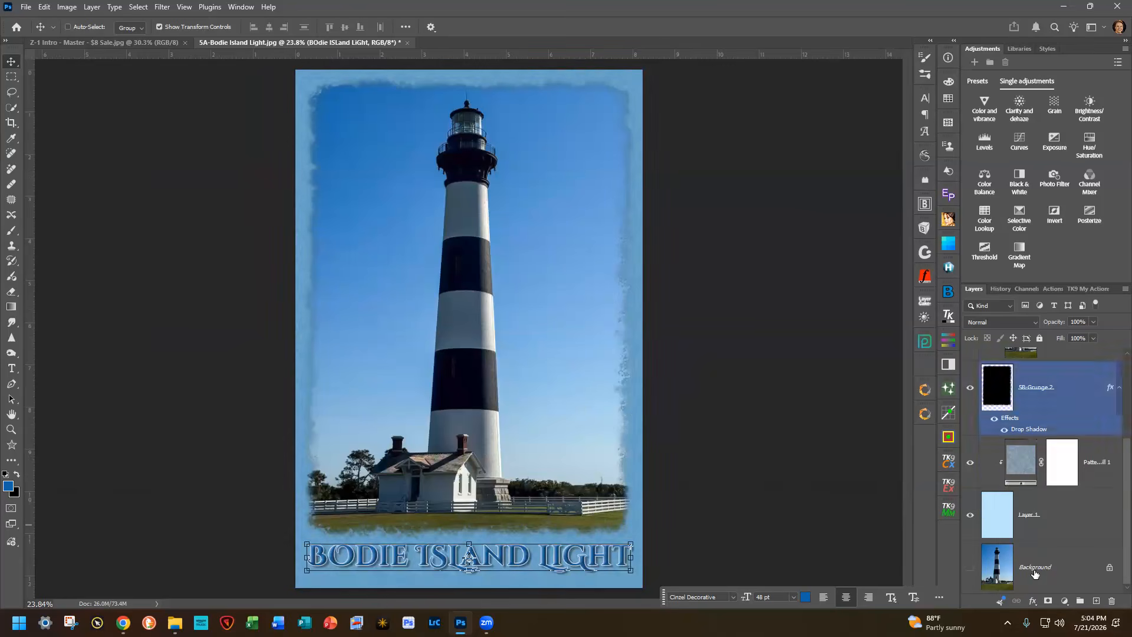
left_click(1035, 573)
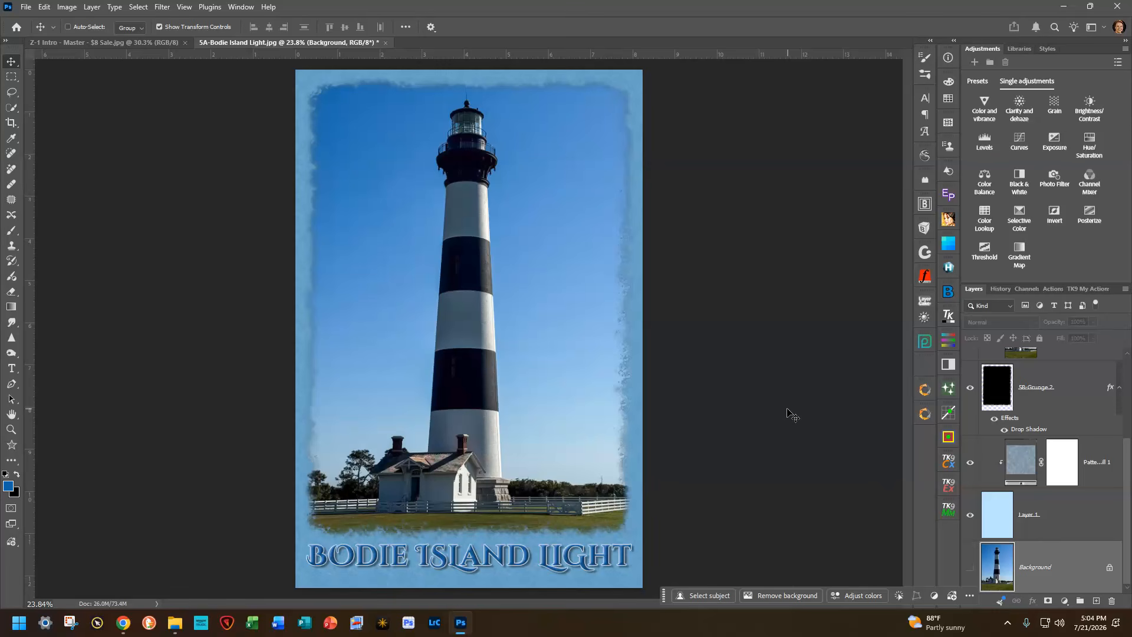
left_click(386, 43)
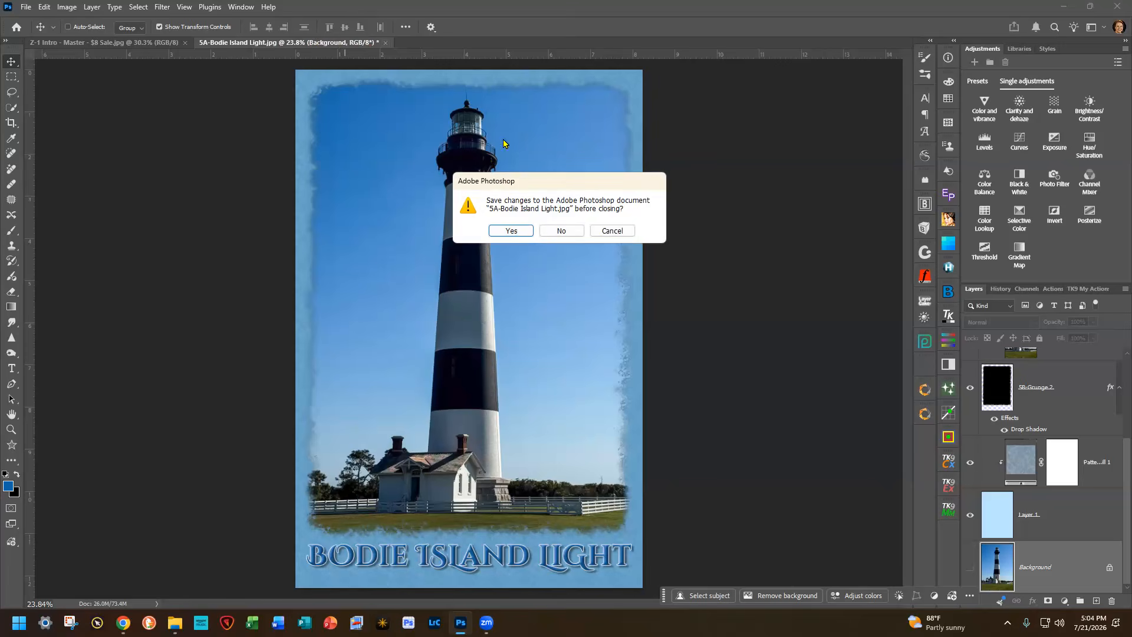
left_click(561, 230)
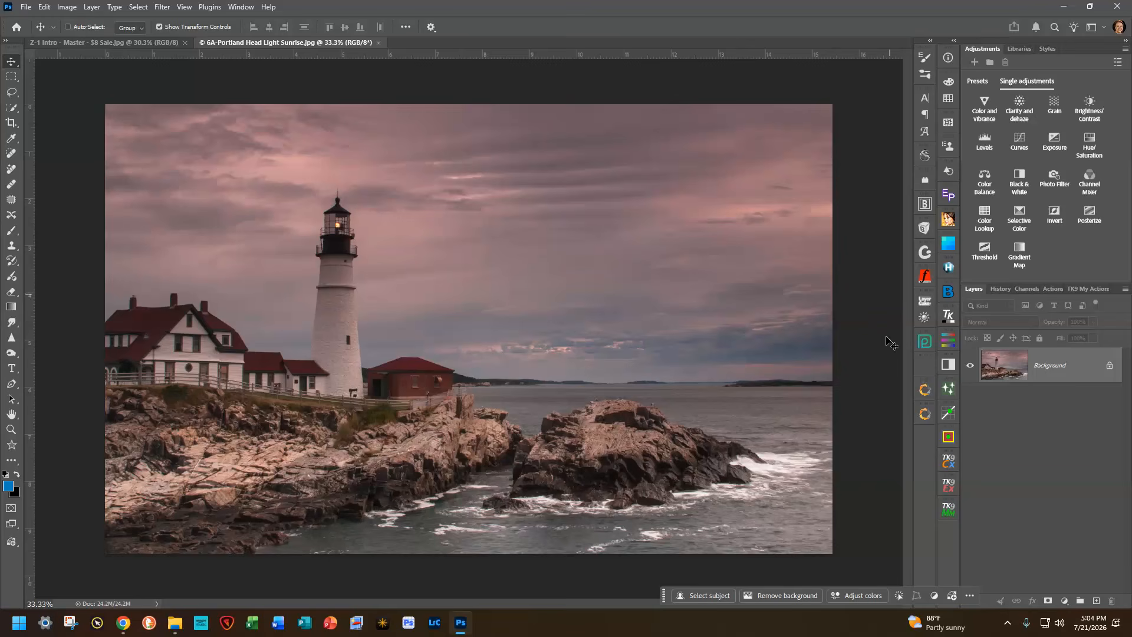
- Select the lighthouse and buildings with Select Subject, extend the Quick Selection over the rocks and water, and invert it to the sky
scroll(660, 311, "up", 1)
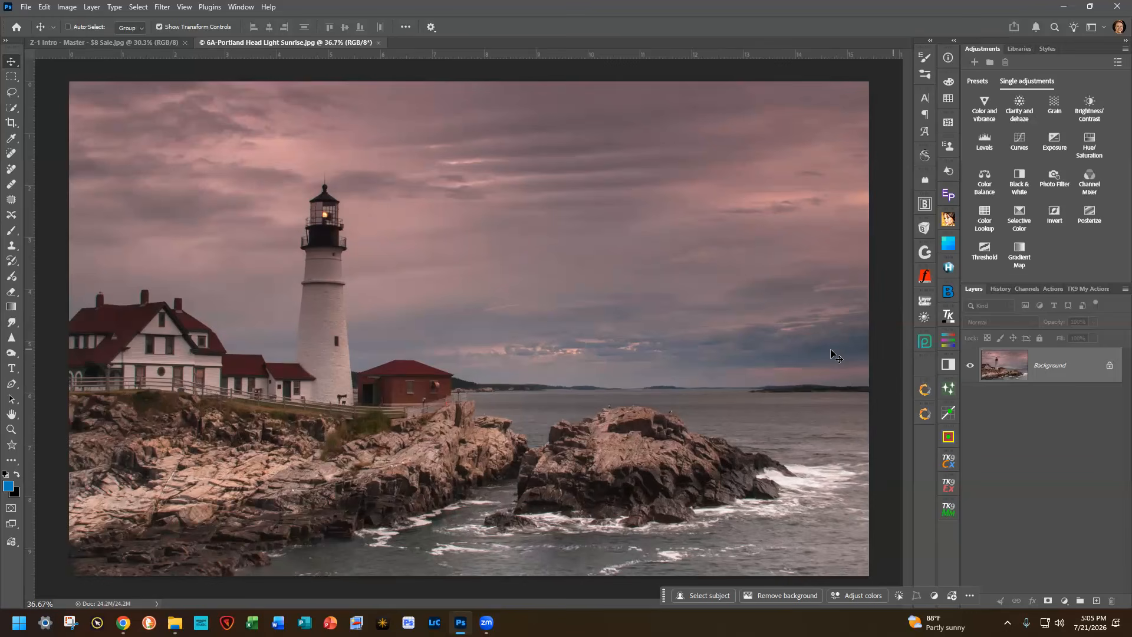
left_click(9, 107)
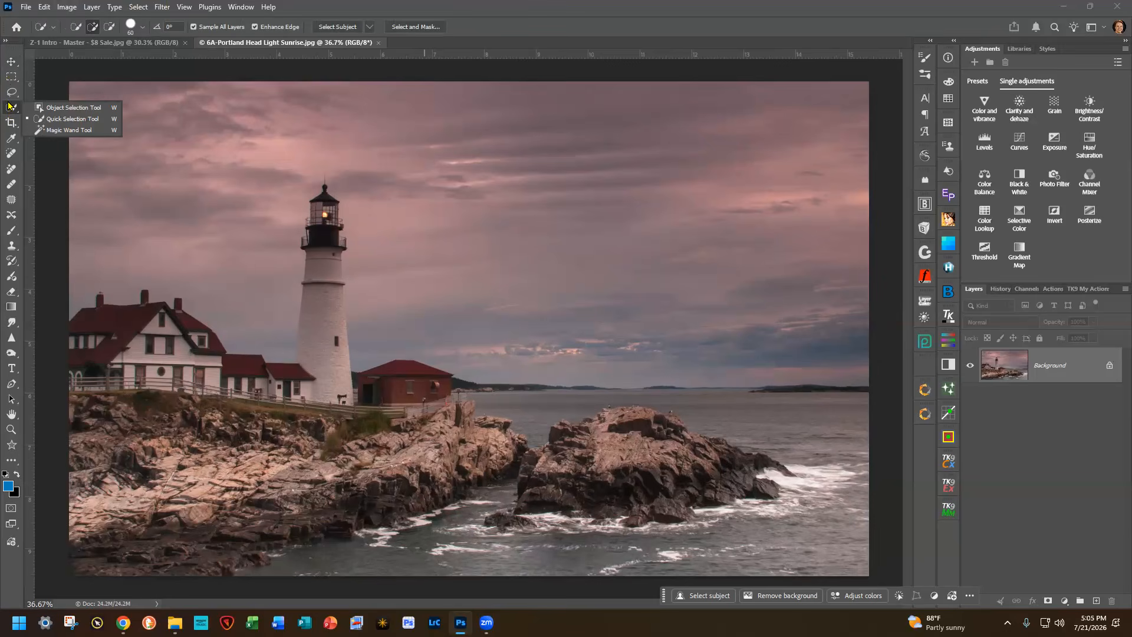
left_click(48, 120)
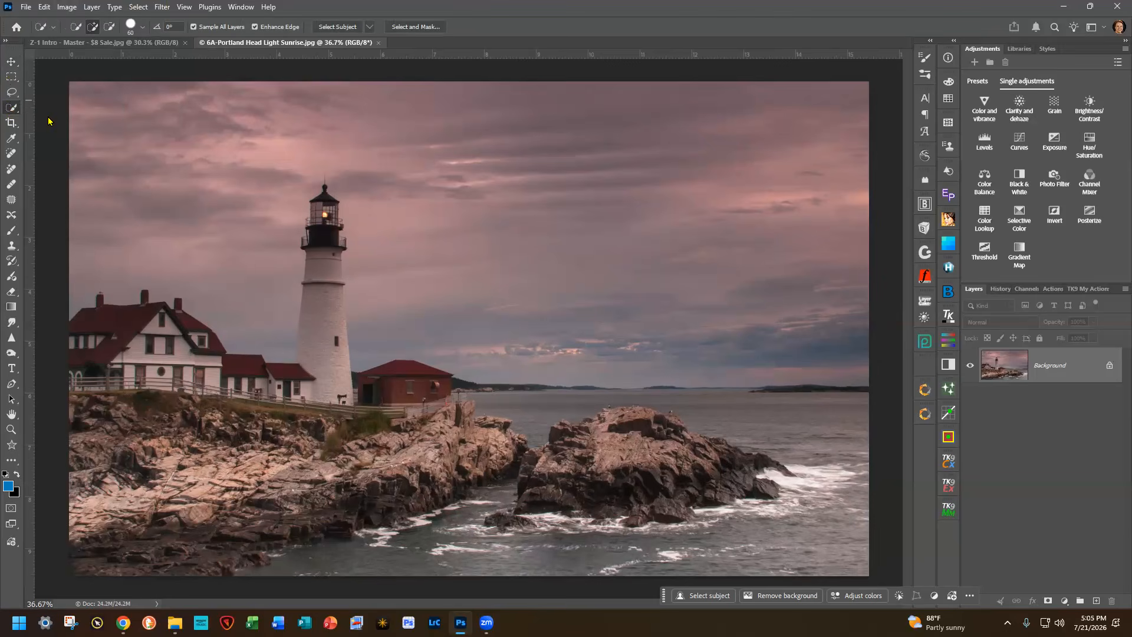
left_click(333, 27)
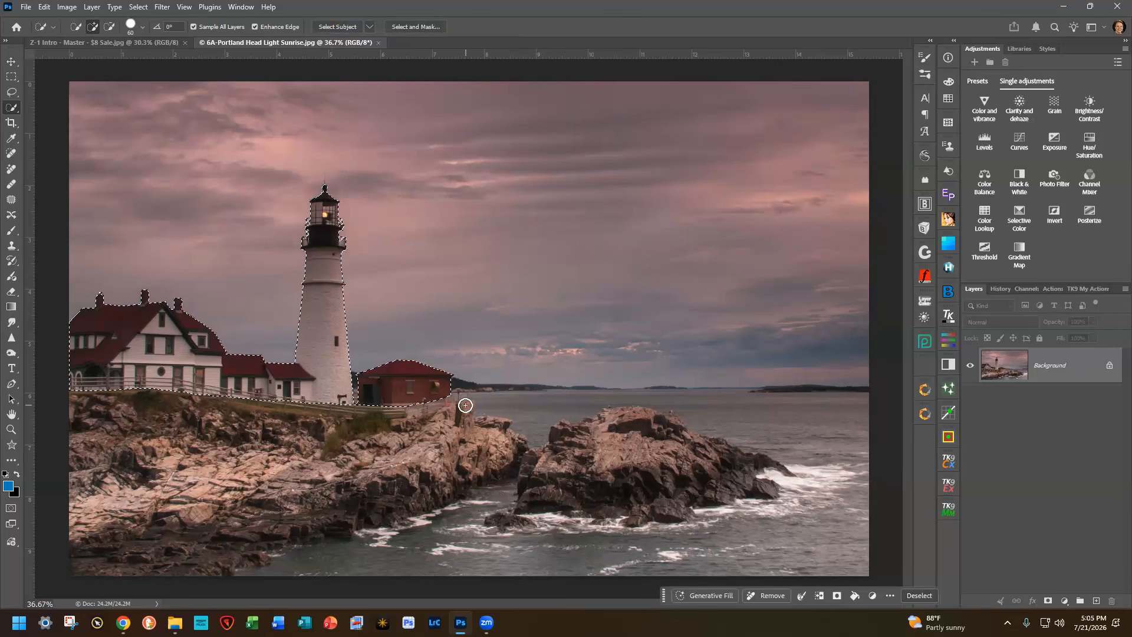
mouse_move(457, 394)
left_mouse_down()
mouse_move(655, 420)
mouse_move(715, 415)
mouse_move(829, 448)
mouse_move(688, 478)
mouse_move(162, 452)
mouse_move(104, 378)
mouse_move(283, 443)
mouse_move(330, 407)
mouse_move(336, 417)
mouse_move(129, 460)
mouse_move(190, 505)
mouse_move(271, 527)
mouse_move(384, 467)
mouse_move(554, 497)
mouse_move(448, 554)
mouse_move(754, 563)
left_mouse_up()
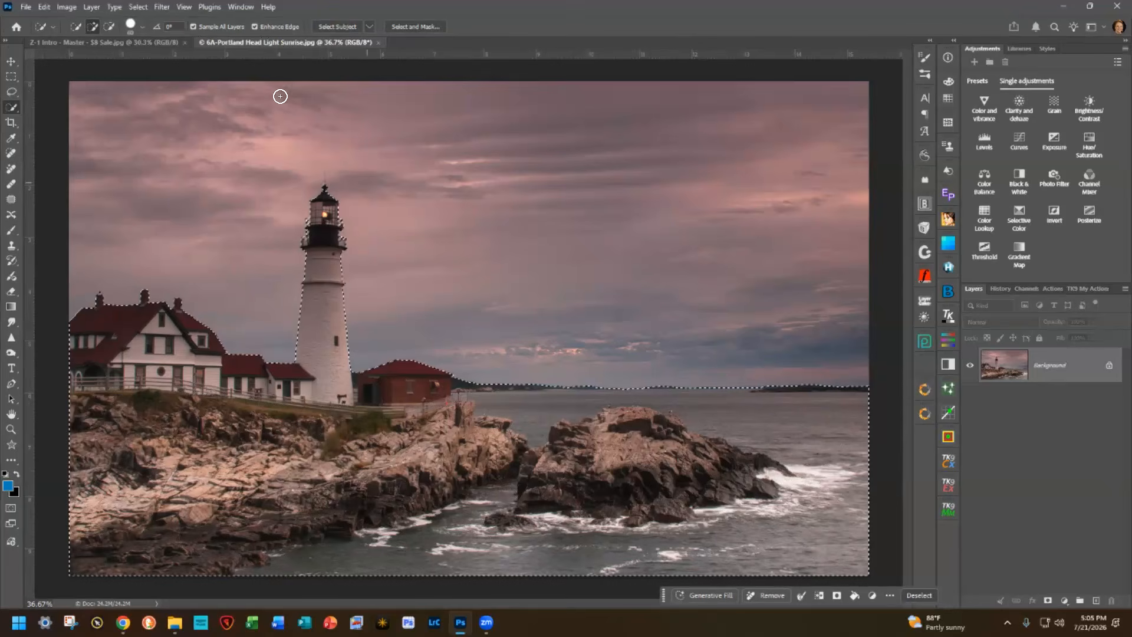
left_click(139, 8)
left_click(147, 55)
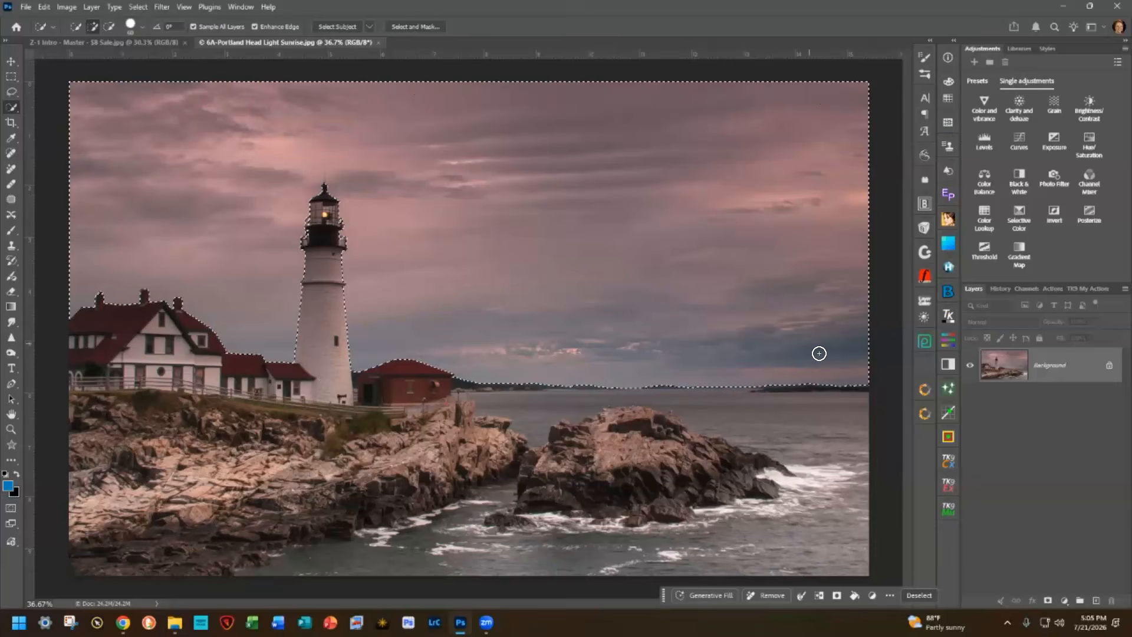
- Copy the selected sky to its own layer and convert that layer to a smart object
key("ctrl+j")
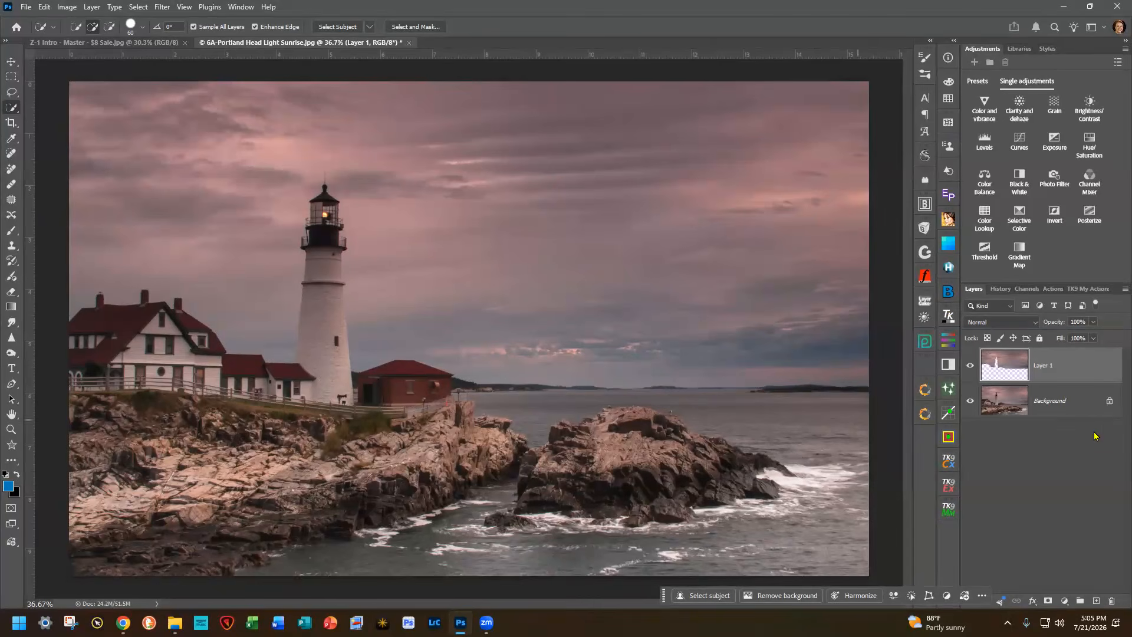
right_click(1075, 370)
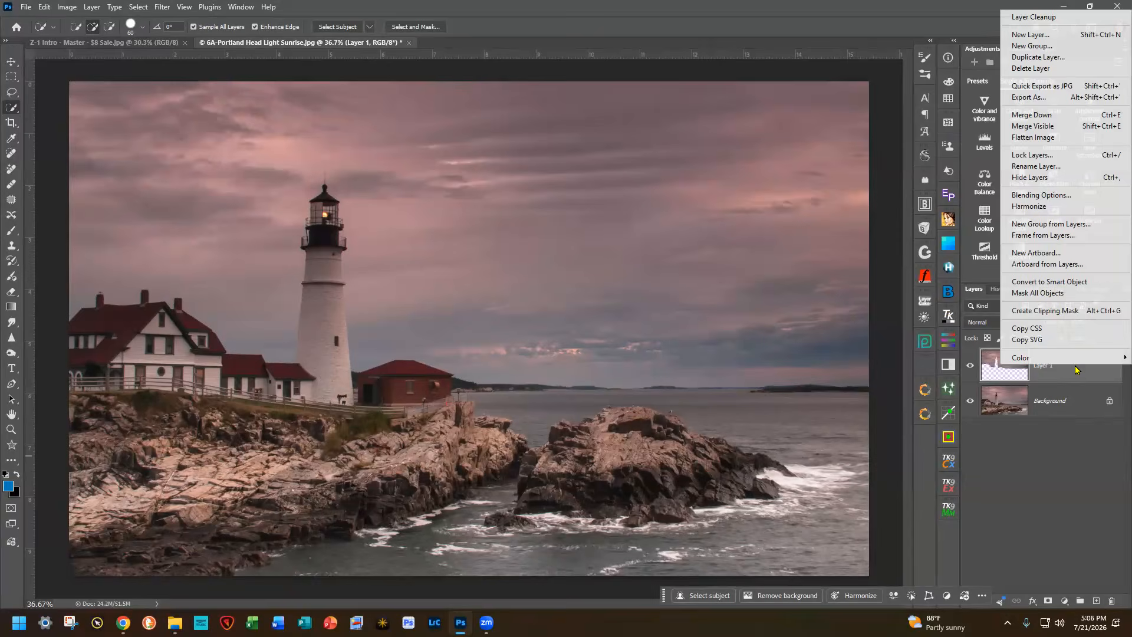
left_click(1065, 285)
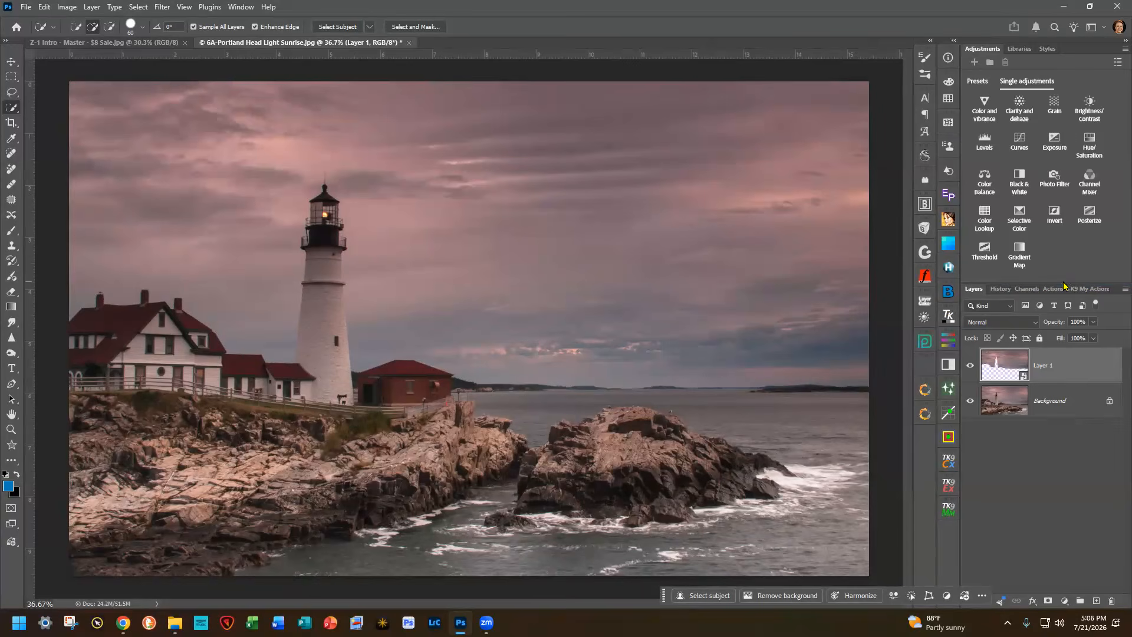
- Apply a Camera Raw Filter to the sky layer with the color saturation raised slightly
left_click(159, 8)
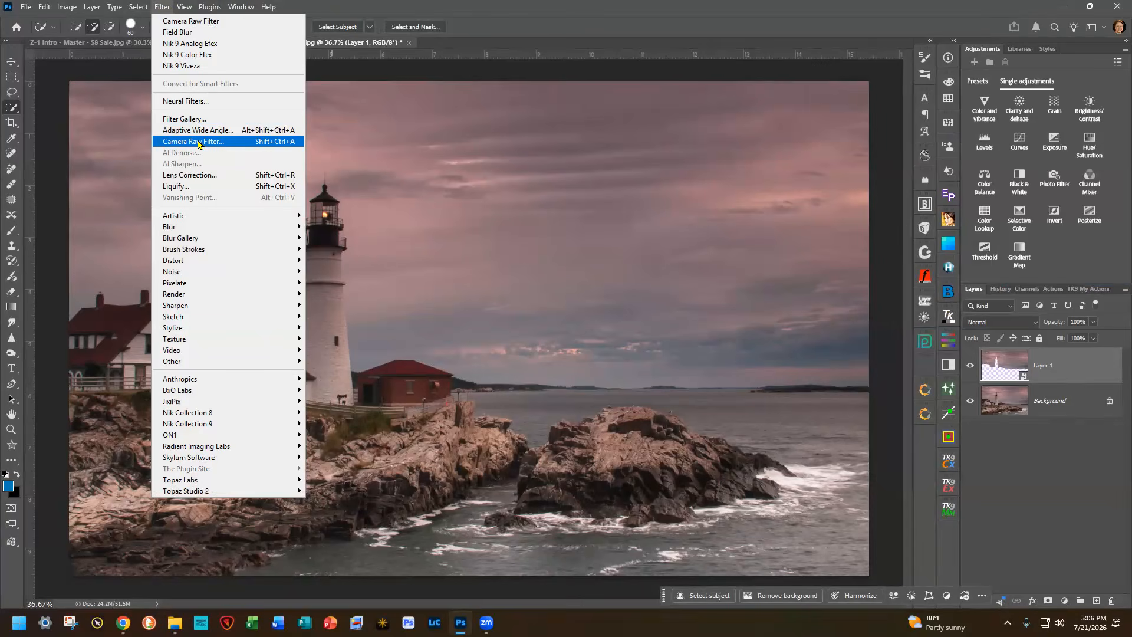
left_click(199, 143)
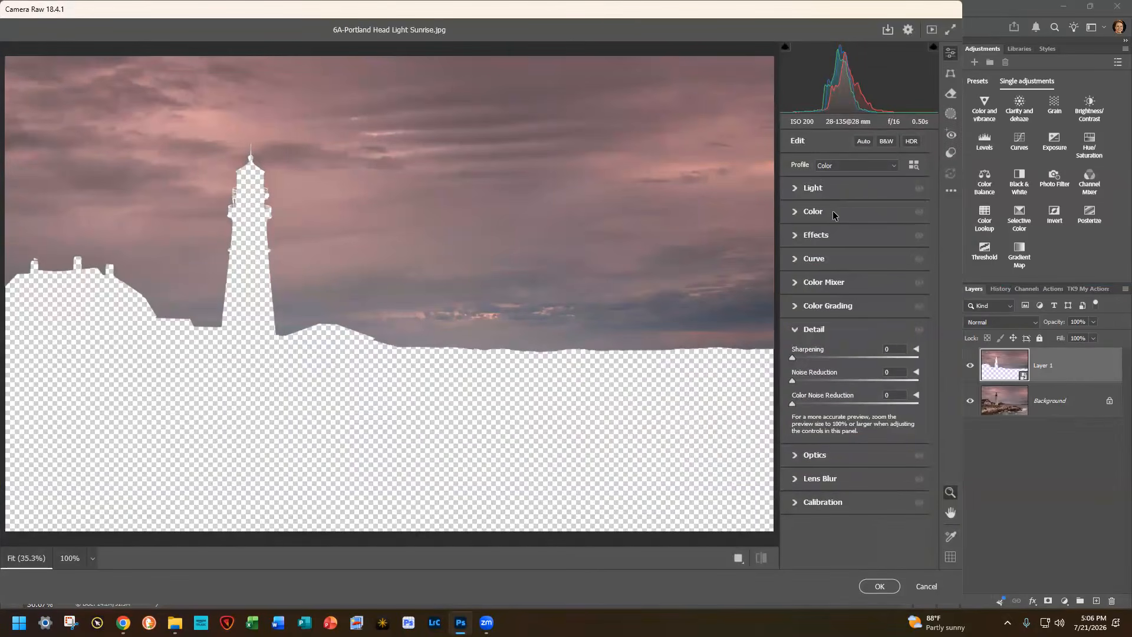
left_click(833, 213)
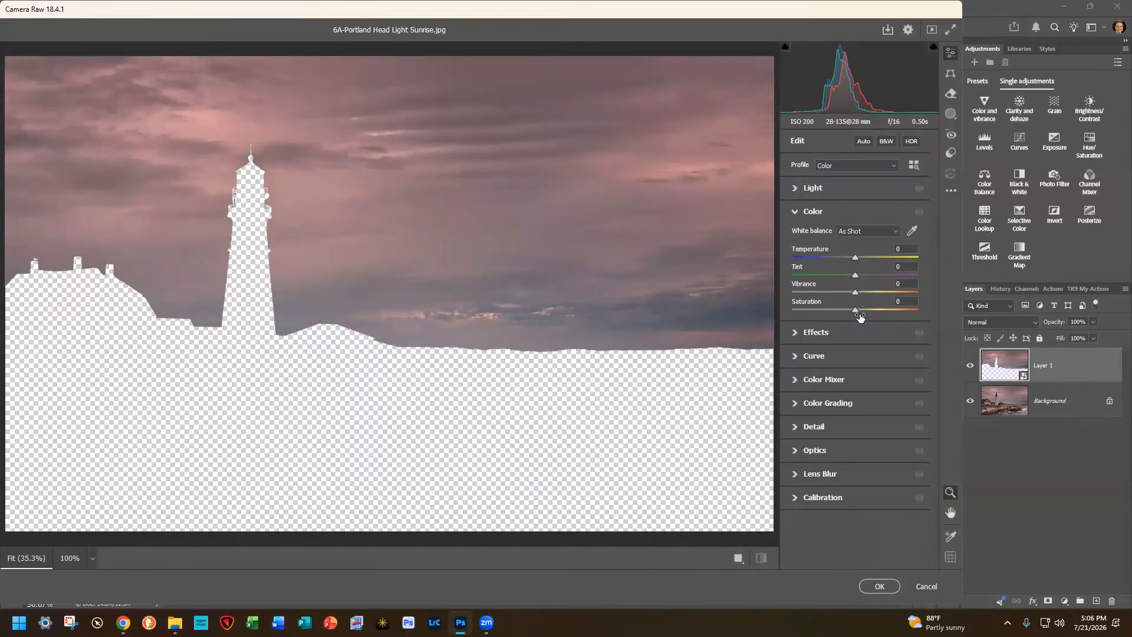
left_click_drag(856, 315, 865, 315)
left_click(879, 586)
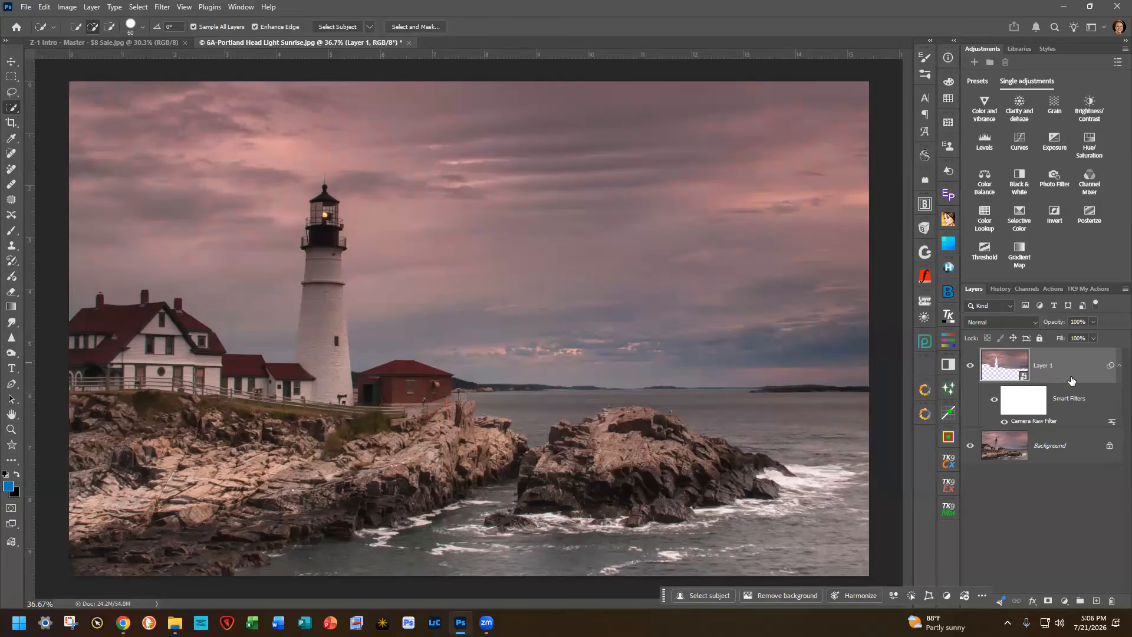
- Add a new empty layer above the sky and choose the burst5 brush from the Light - SS-light-beams Obsidian Dawn set
left_click(1095, 602)
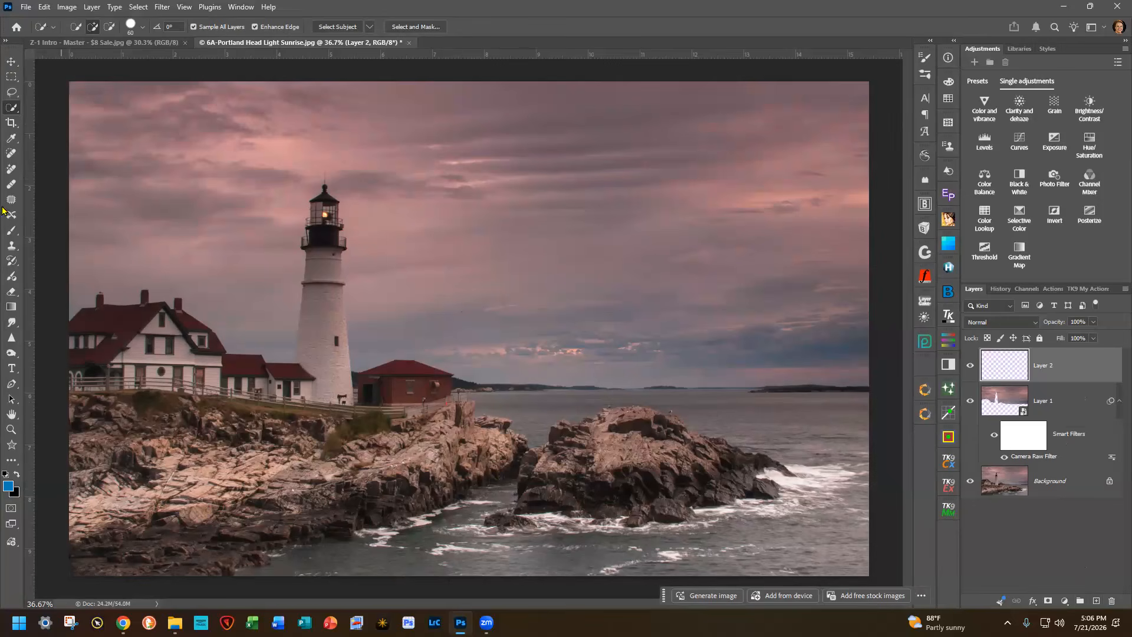
left_click(14, 229)
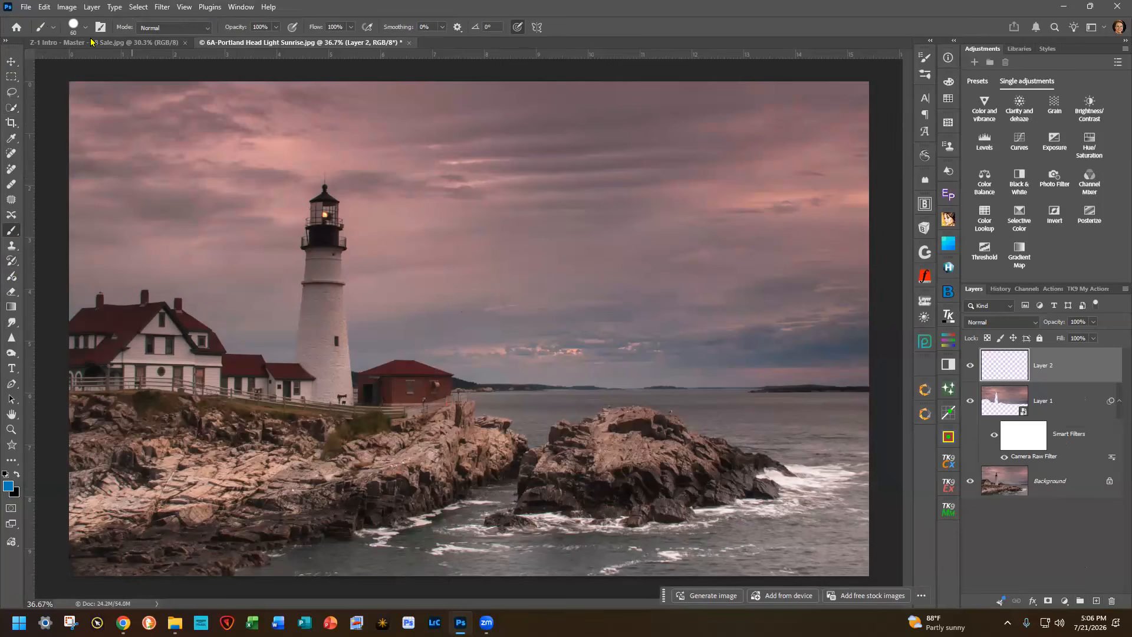
left_click(86, 28)
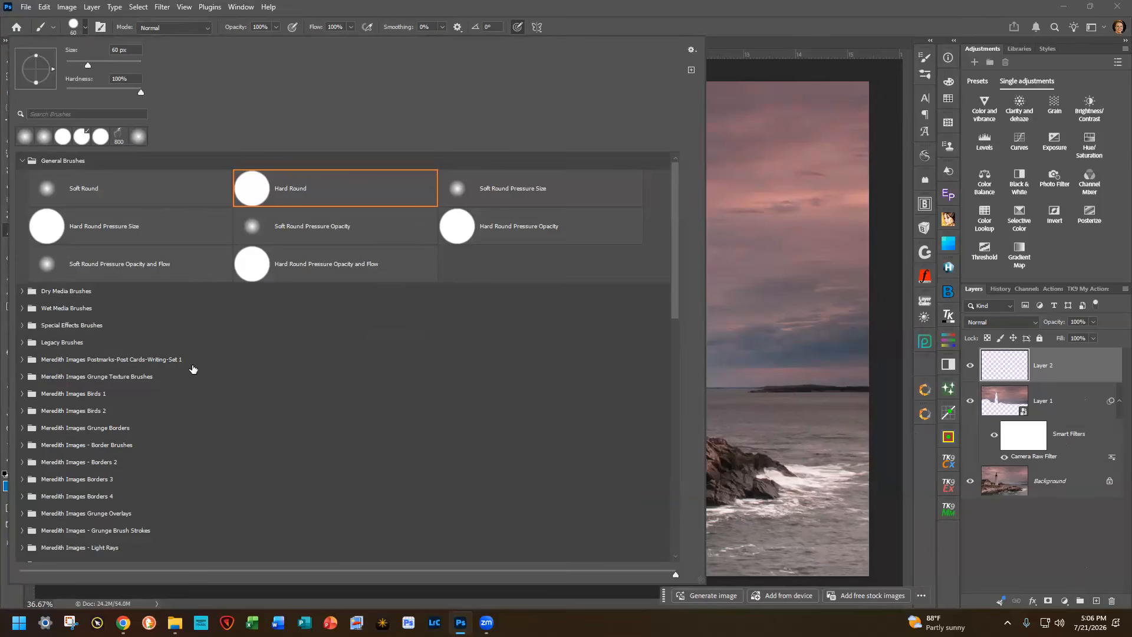
scroll(194, 354, "down", 5)
scroll(193, 369, "down", 3)
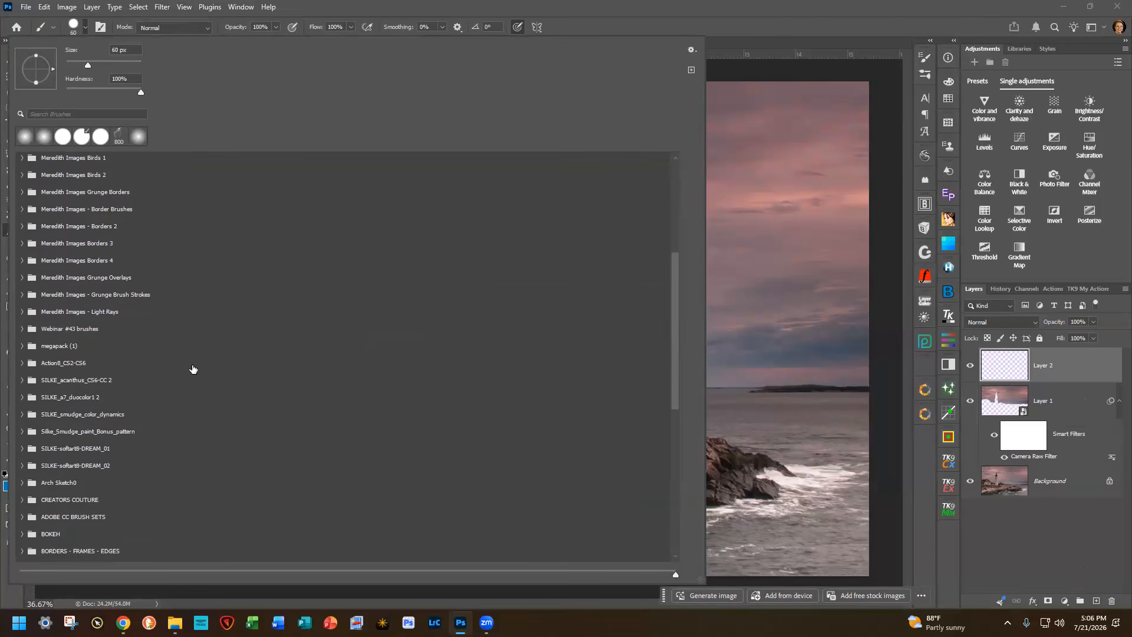
scroll(192, 369, "down", 5)
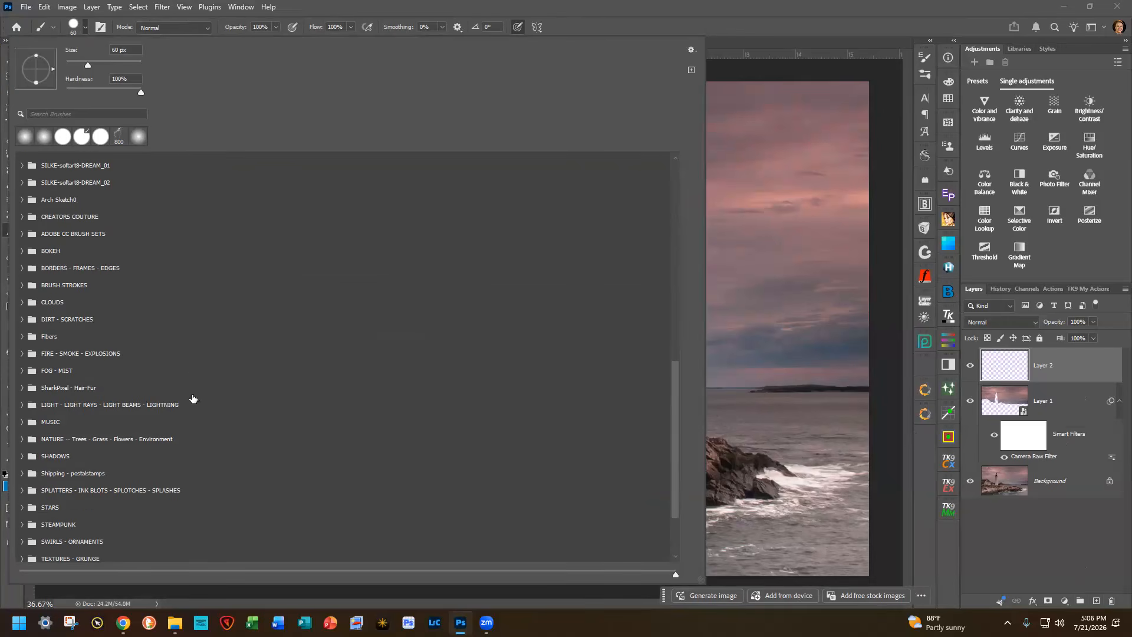
scroll(22, 369, "down", 1)
left_click(22, 367)
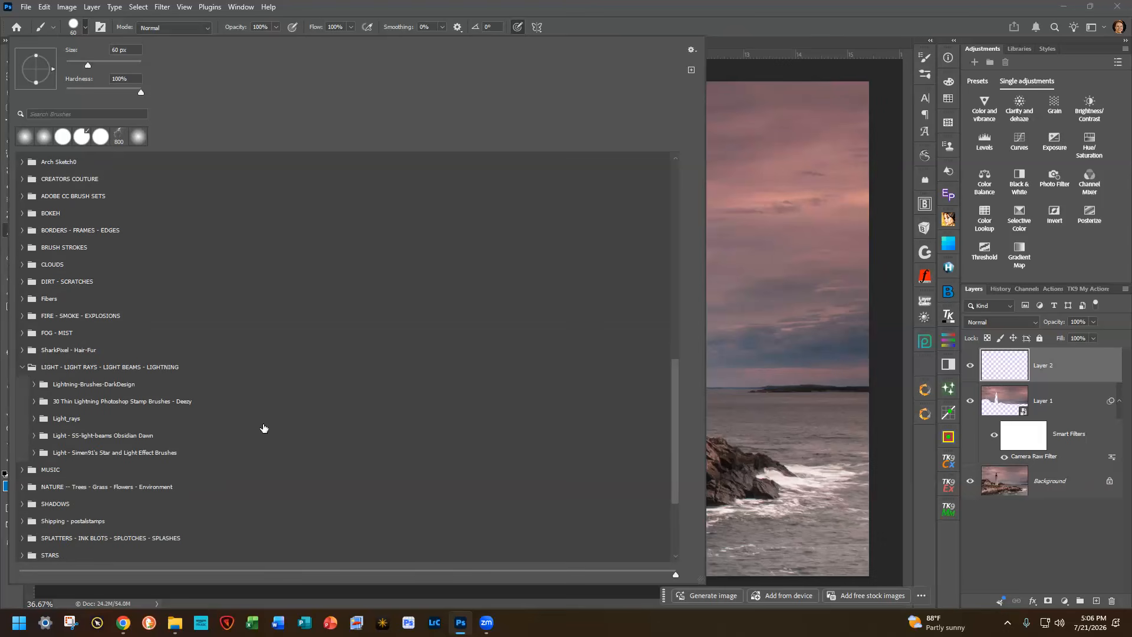
left_click(34, 436)
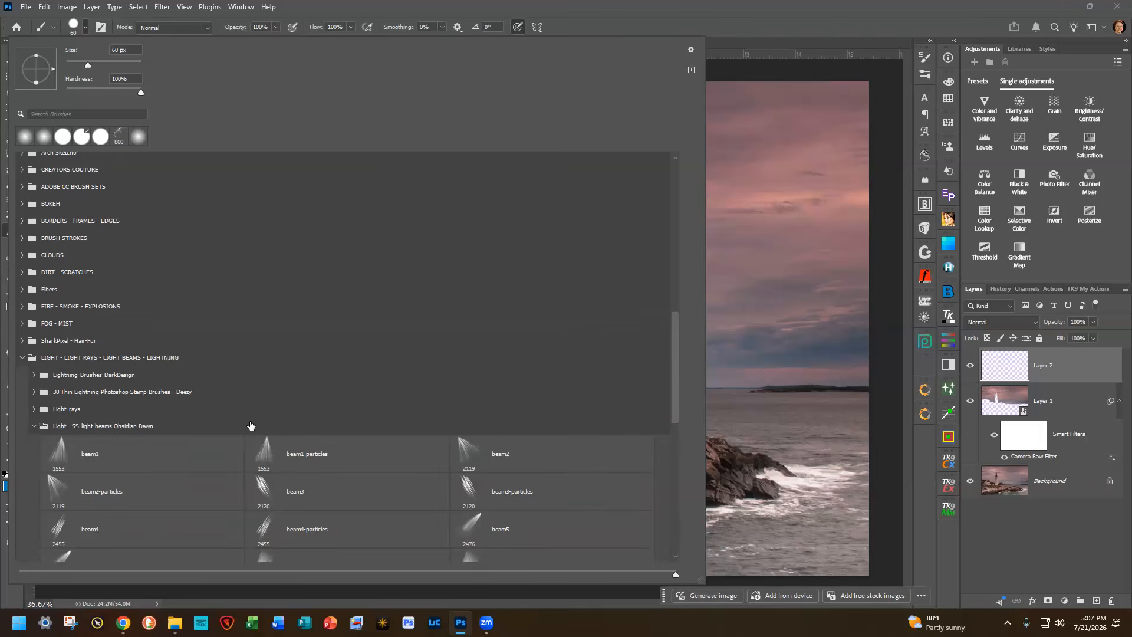
scroll(250, 426, "down", 3)
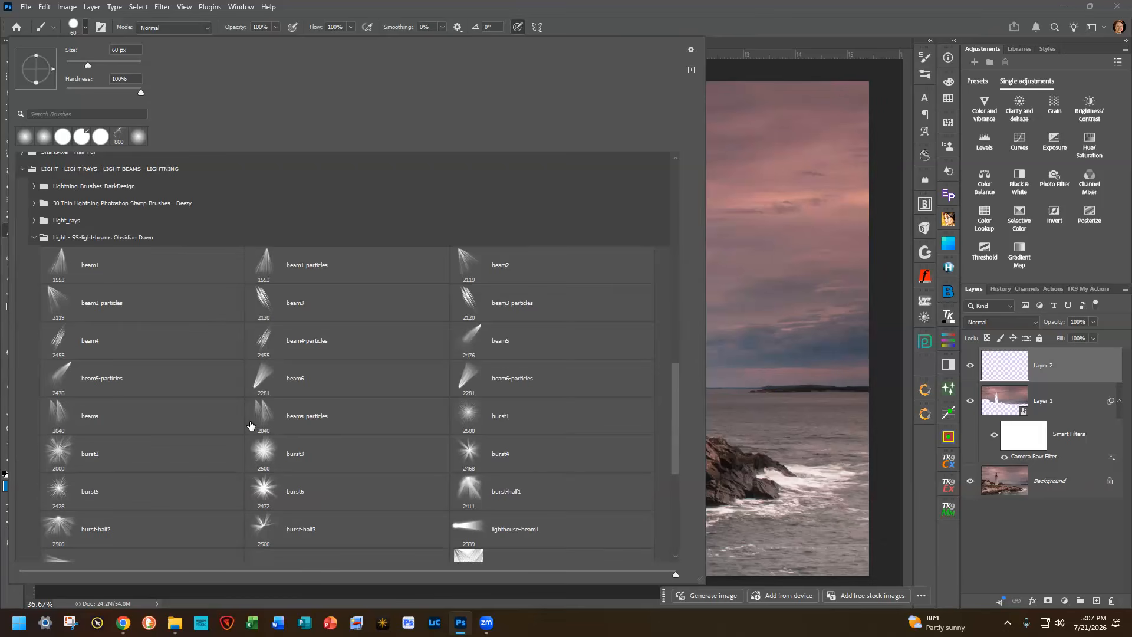
scroll(250, 425, "down", 1)
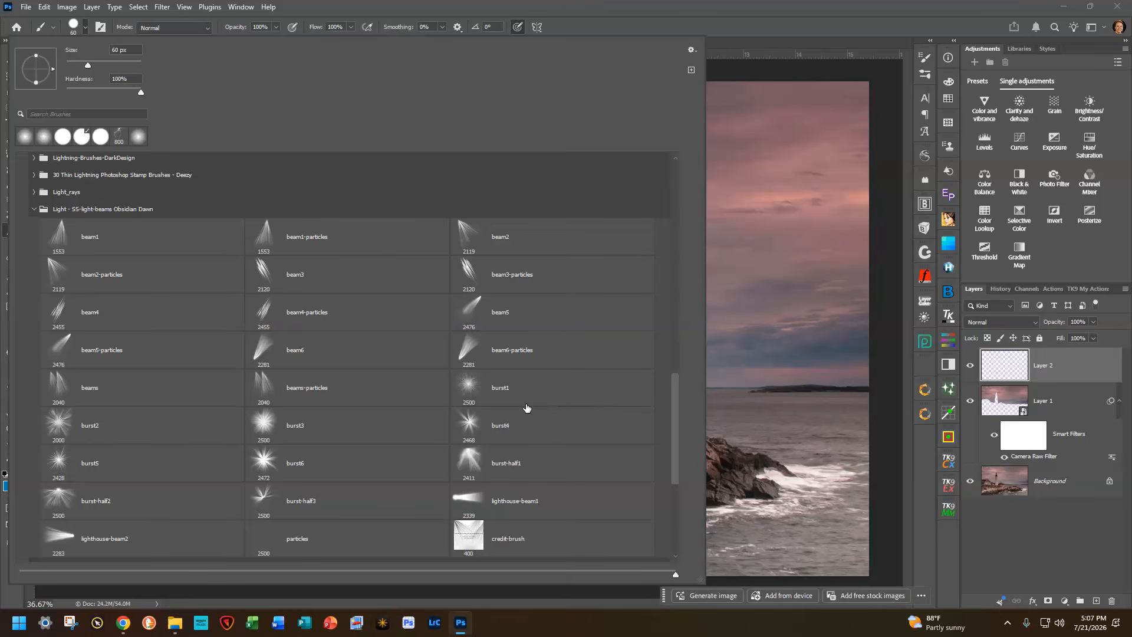
double_click(116, 461)
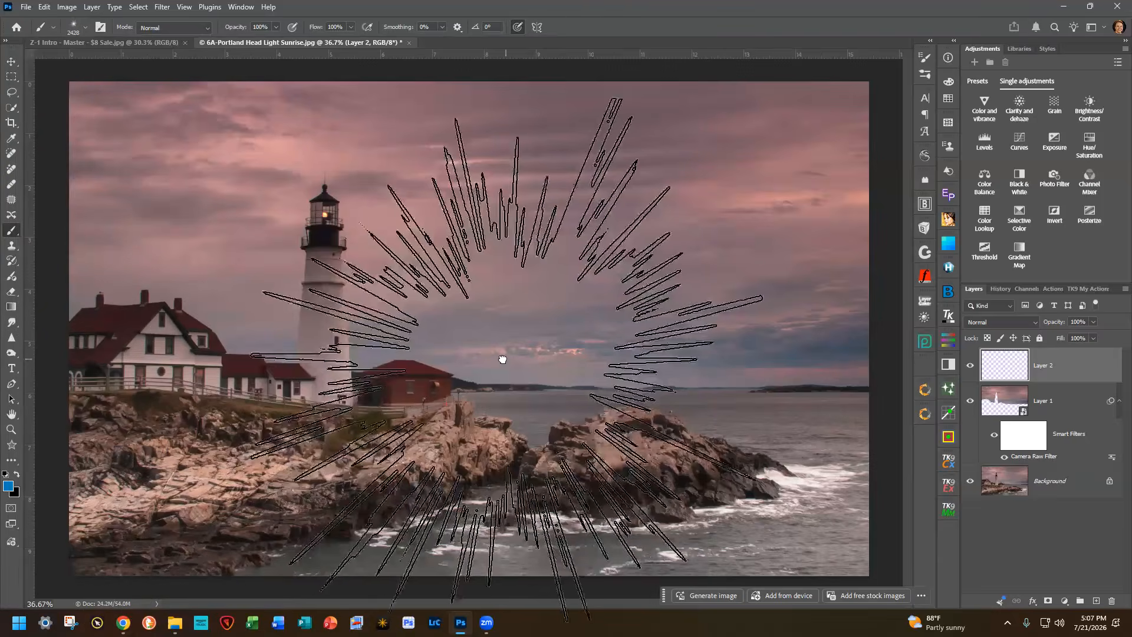
- Set the foreground color to pale yellow fff8a4 and return to the Brush tool
left_click(8, 485)
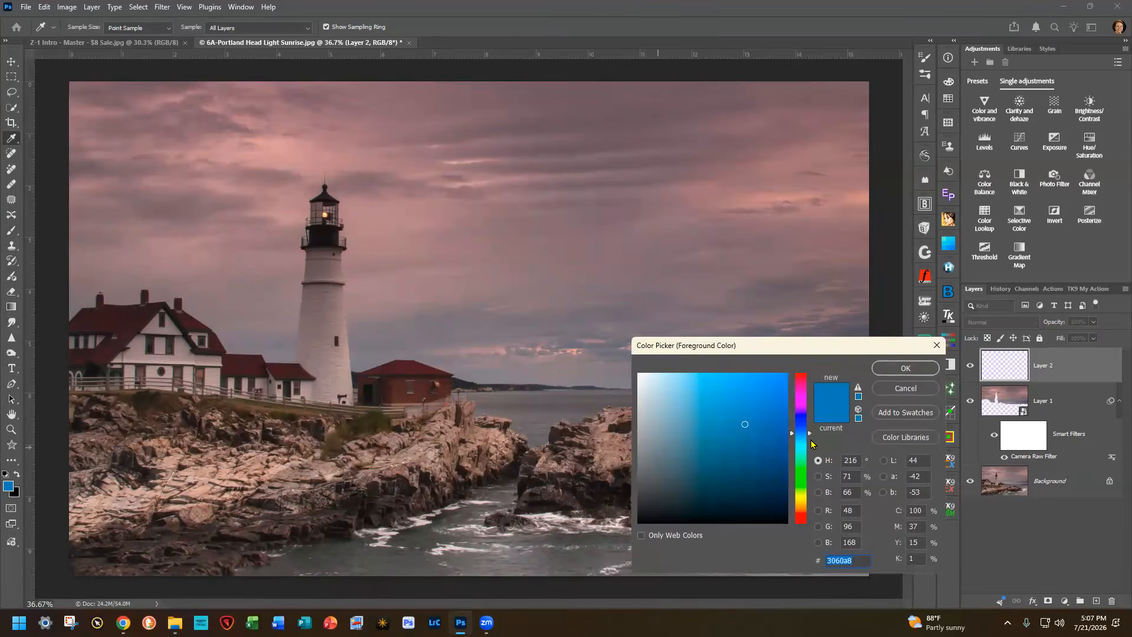
type("fff")
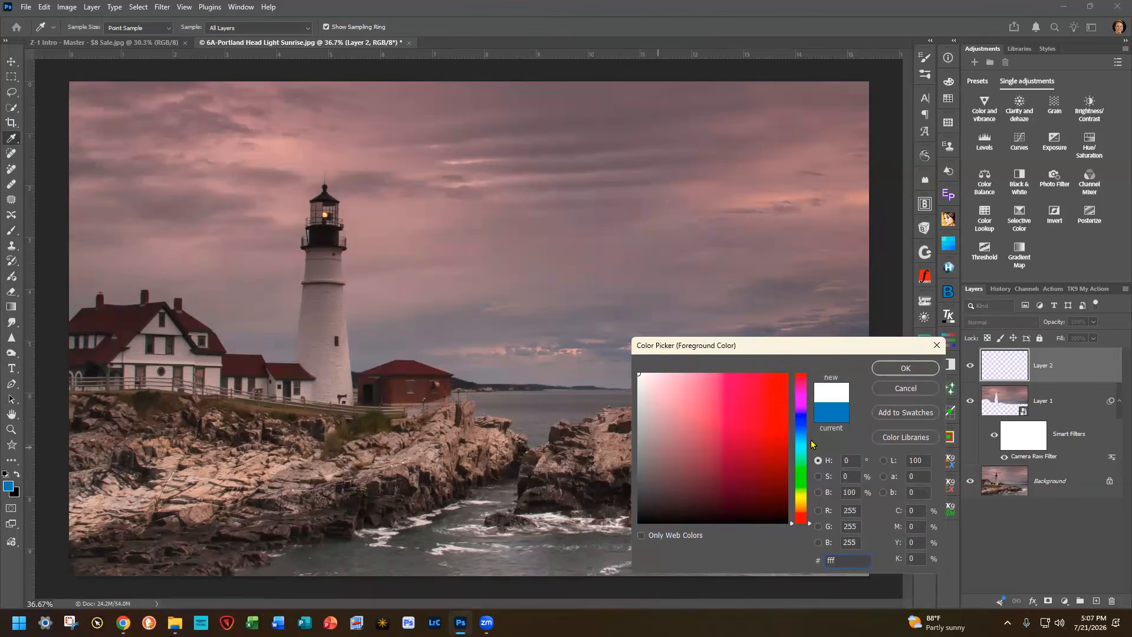
type("84")
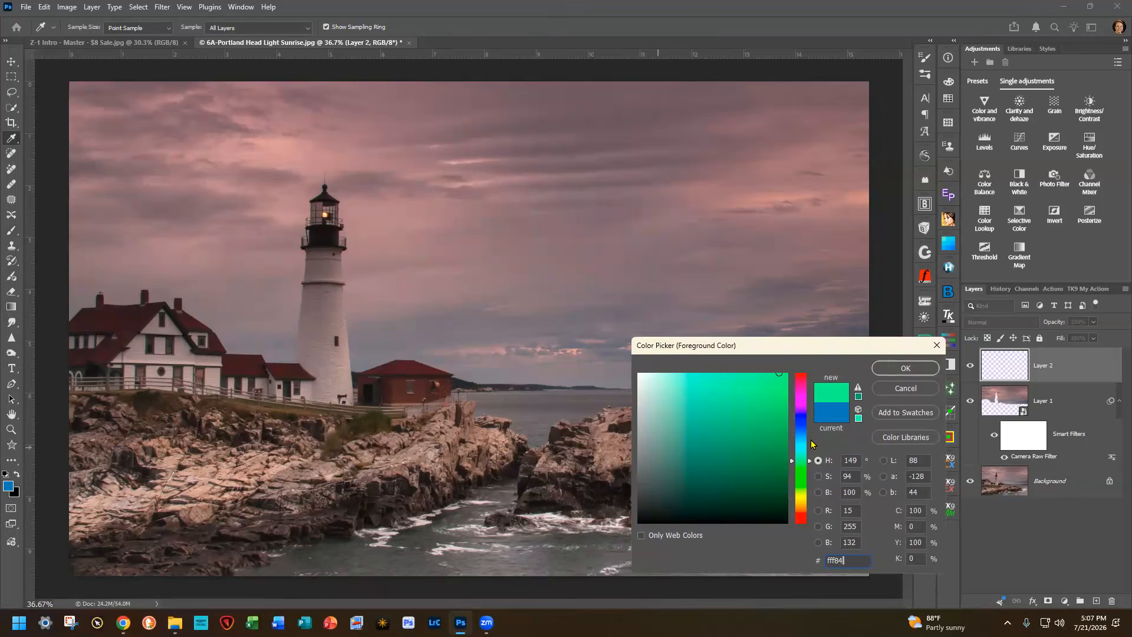
key("BackSpace")
type("a4")
left_click(905, 368)
key("b")
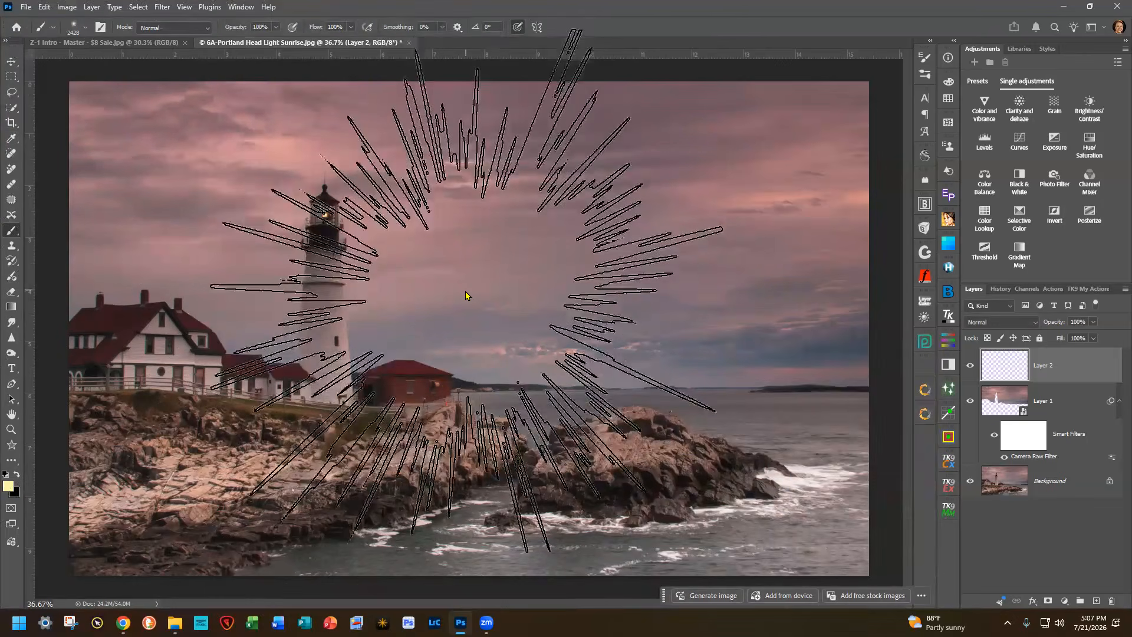
- Reduce the burst brush to about 400 px and stamp one light burst over the lighthouse lamp
key("bracketleft")
key("bracketleft")
key("bracketleft")
key("bracketleft")
key("bracketleft")
key("bracketleft")
key("bracketleft")
key("bracketleft")
key("bracketleft")
key("bracketleft")
key("bracketleft")
key("bracketleft")
key("bracketleft")
key("bracketleft")
key("bracketleft")
key("bracketleft")
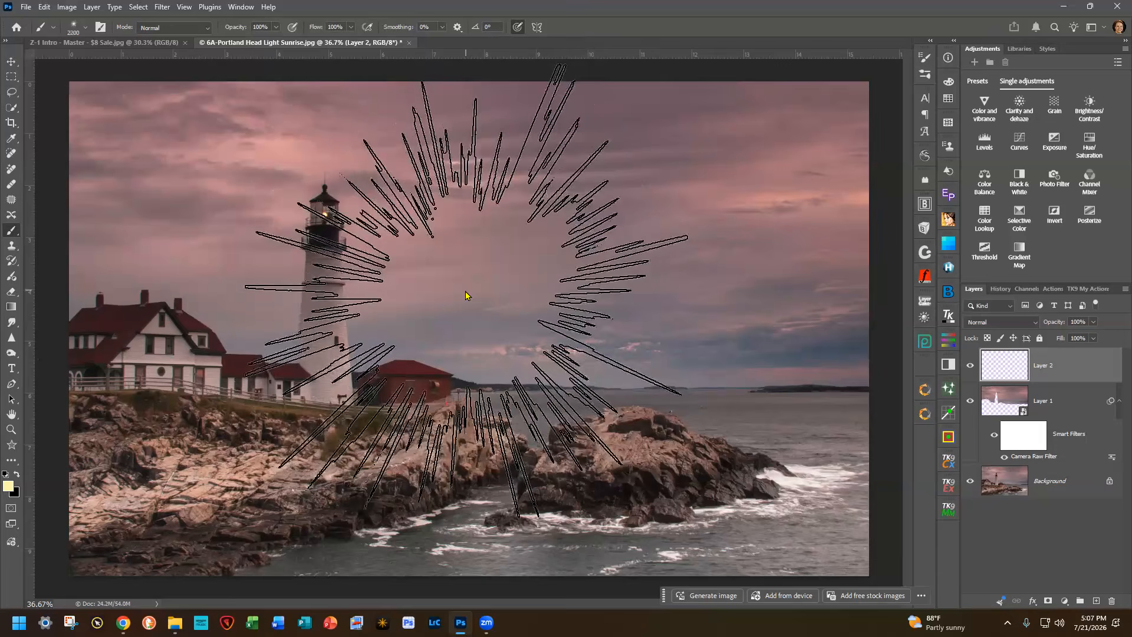
key("bracketleft")
key("bracketleft")
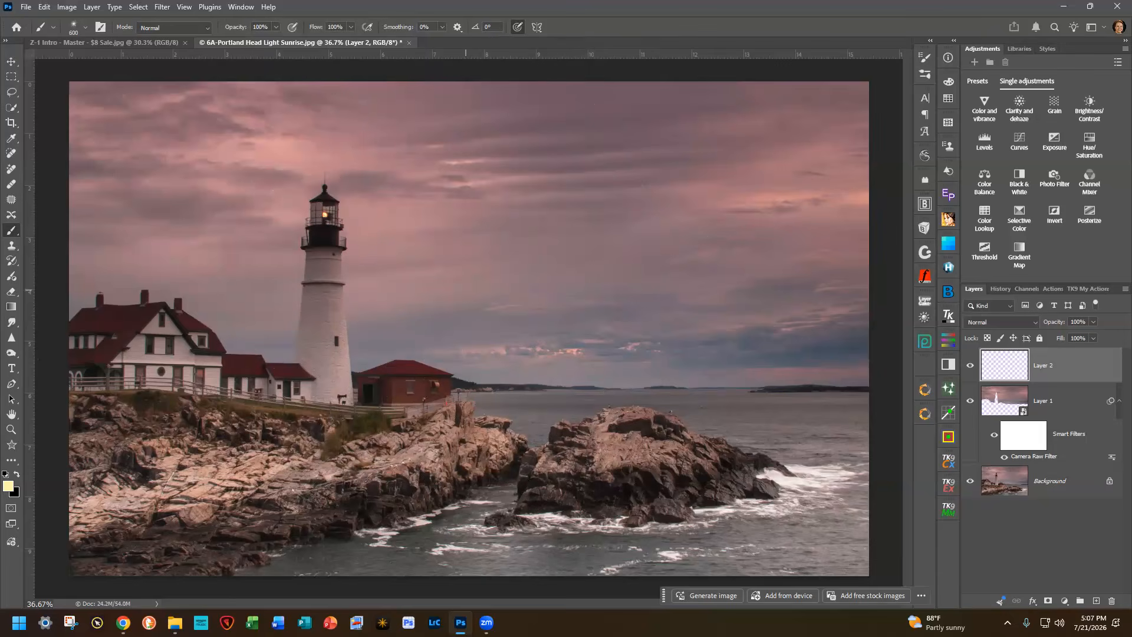
key("bracketleft")
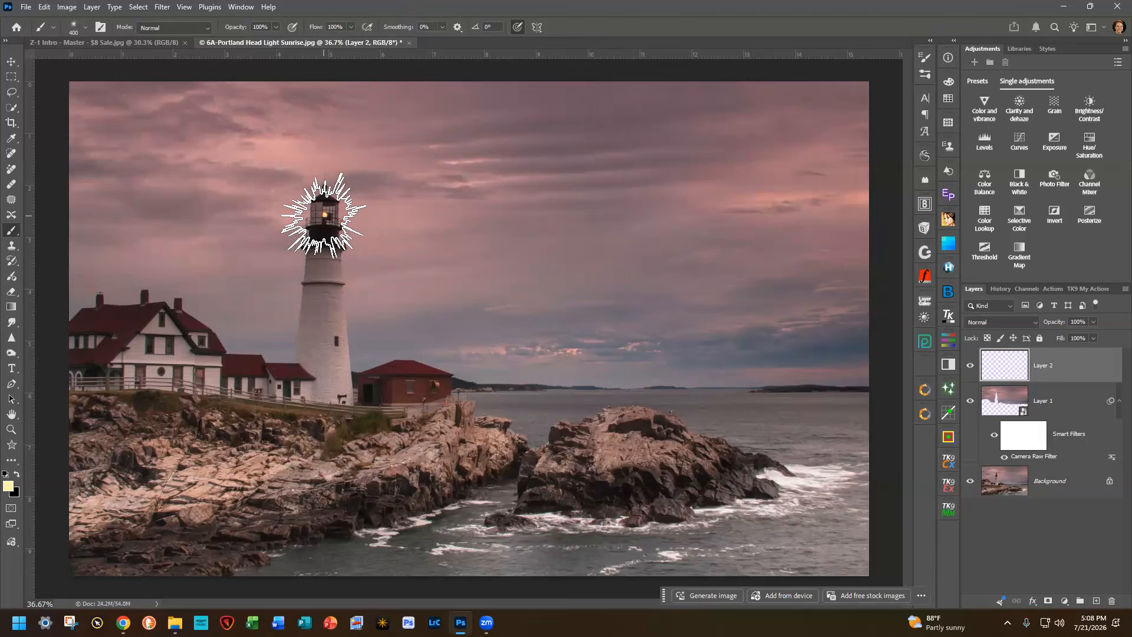
left_click(323, 215)
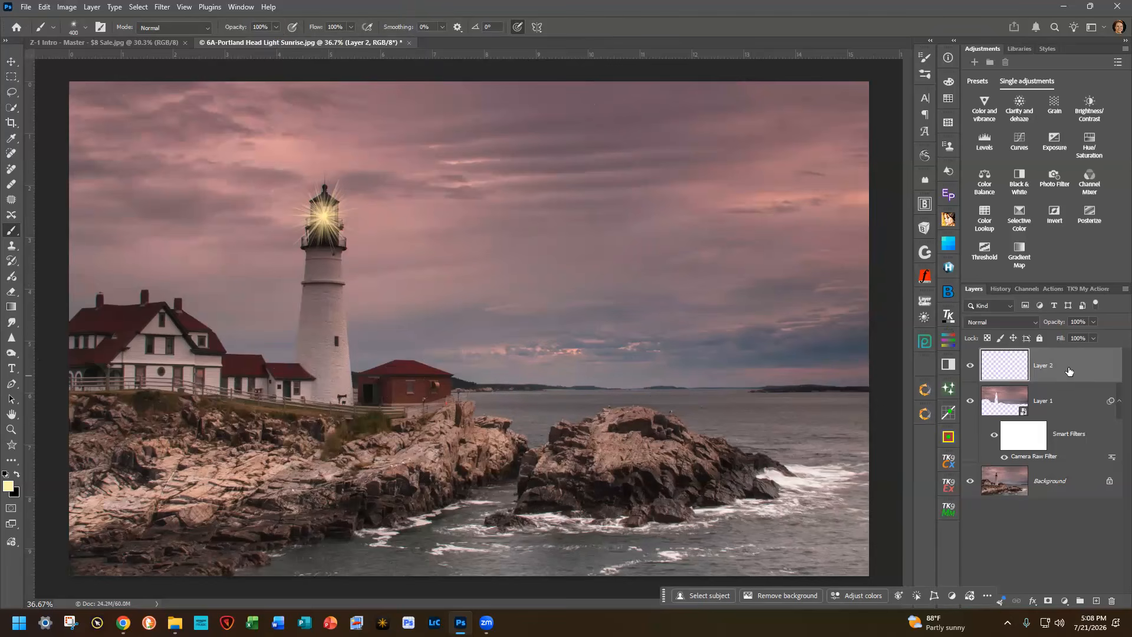
- Nudge the light burst slightly up and to the right with the Move tool so it centers on the lamp
left_click(11, 62)
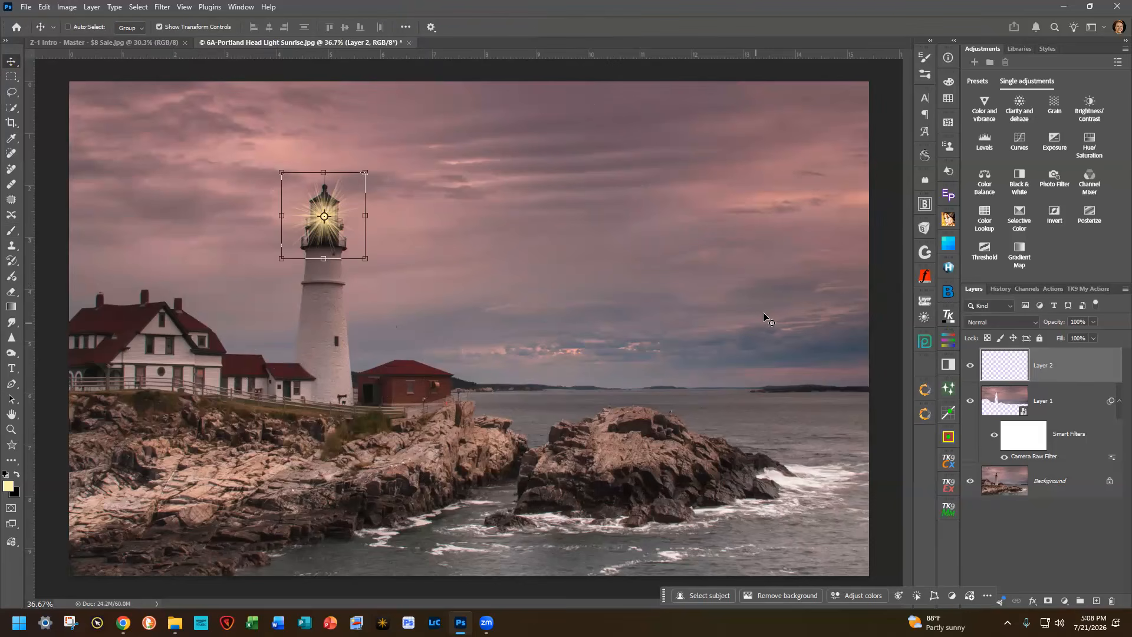
key("Up")
key("Up")
key("Up")
key("Up")
key("Up")
key("Up")
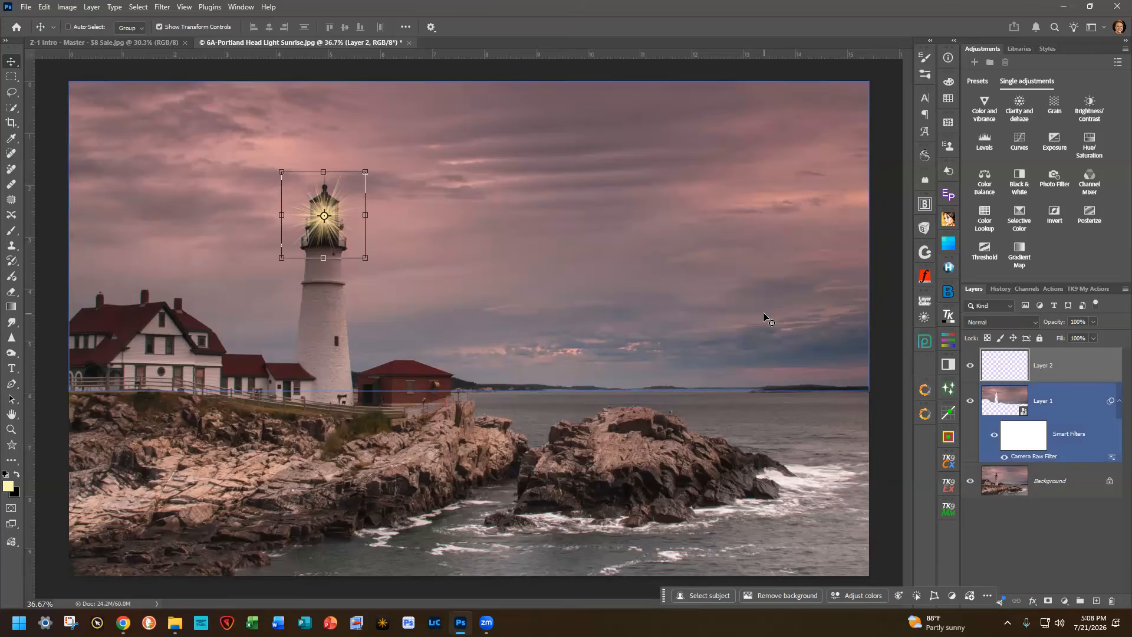
key("Right")
key("Right")
key("Right")
key("Left")
key("Left")
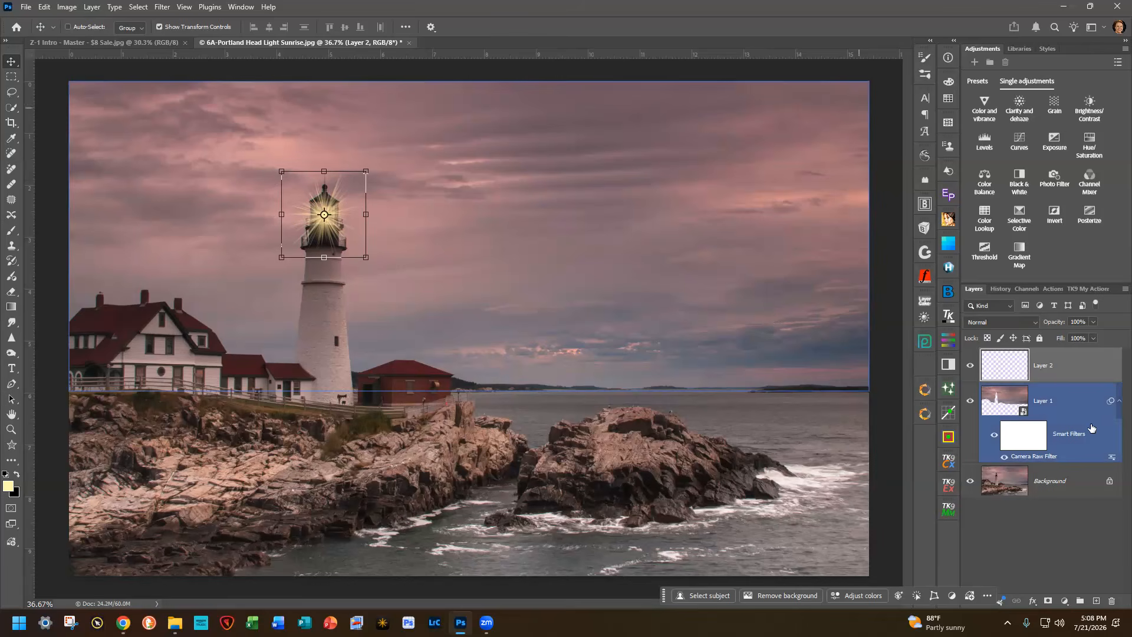
- Lower the opacity of the light burst layer, Layer 2, to 85%
left_click(1085, 410)
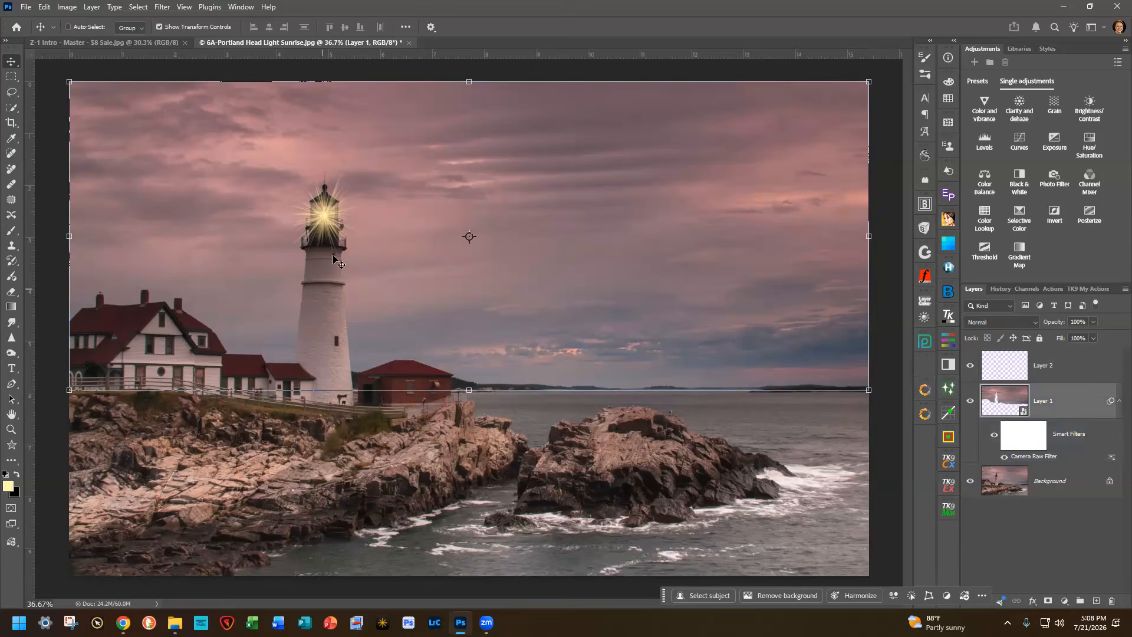
left_click(1078, 494)
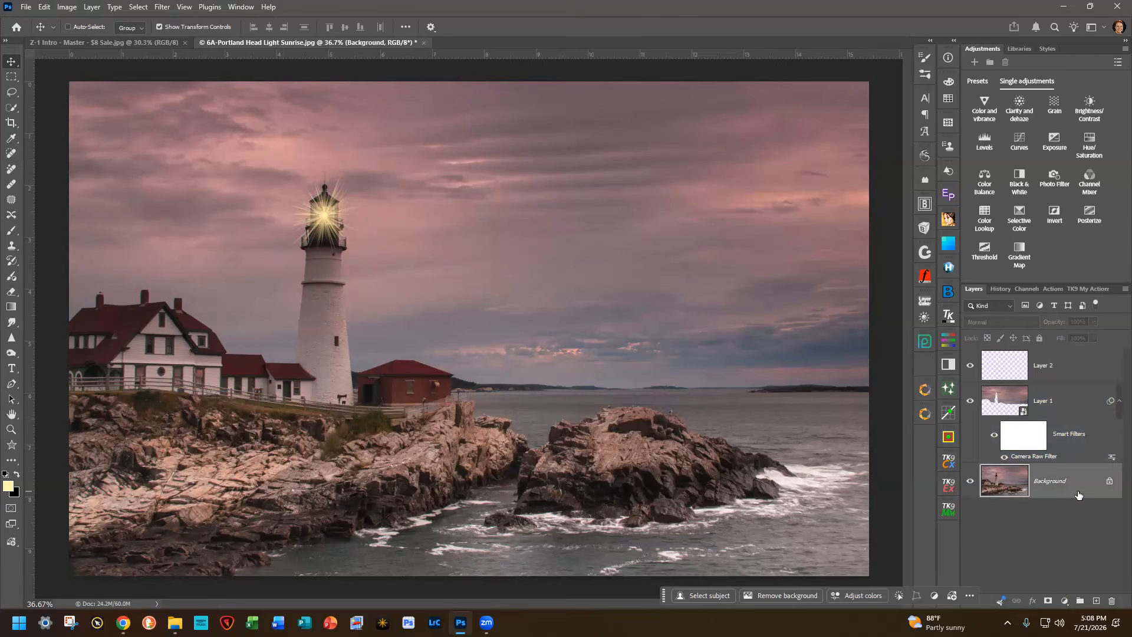
left_click(1030, 391)
left_click(1029, 373)
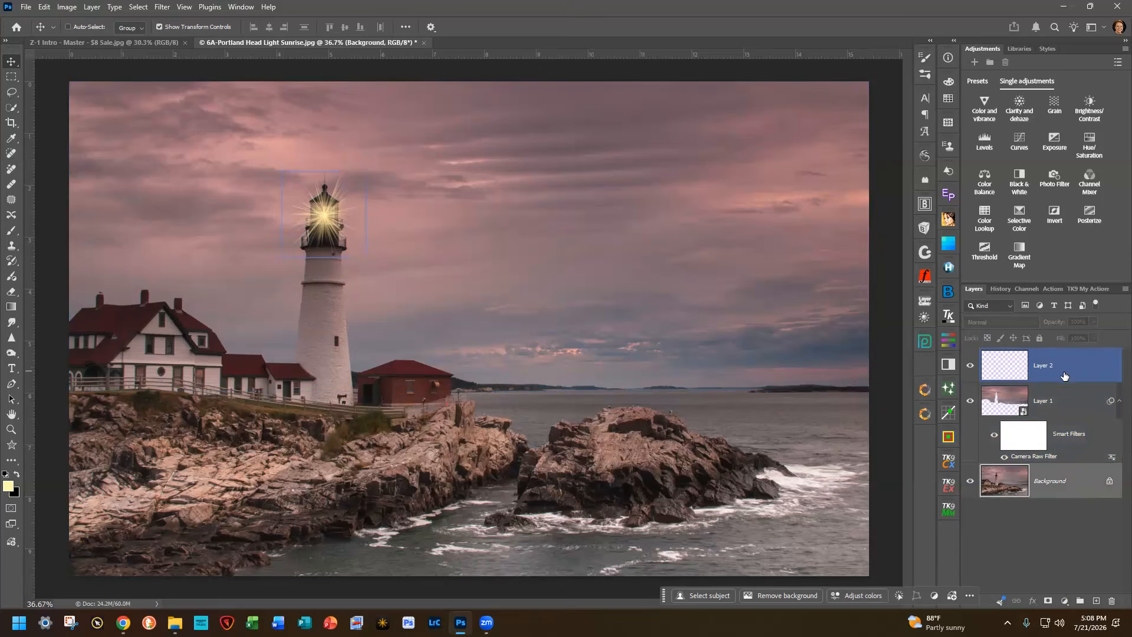
left_click(1094, 322)
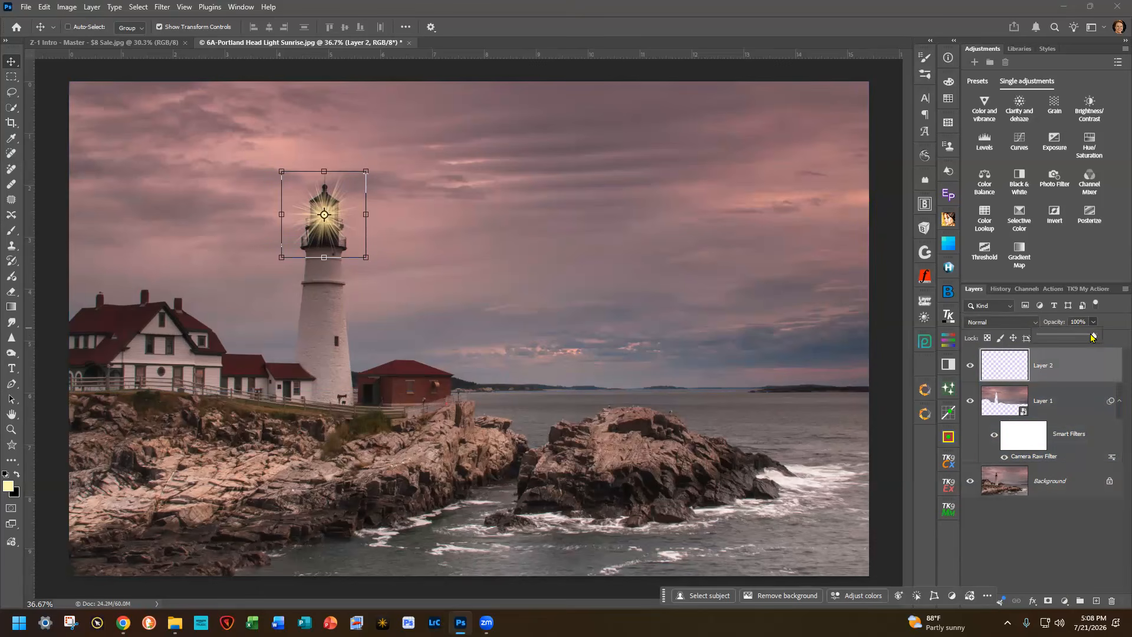
left_click_drag(1090, 337, 1084, 337)
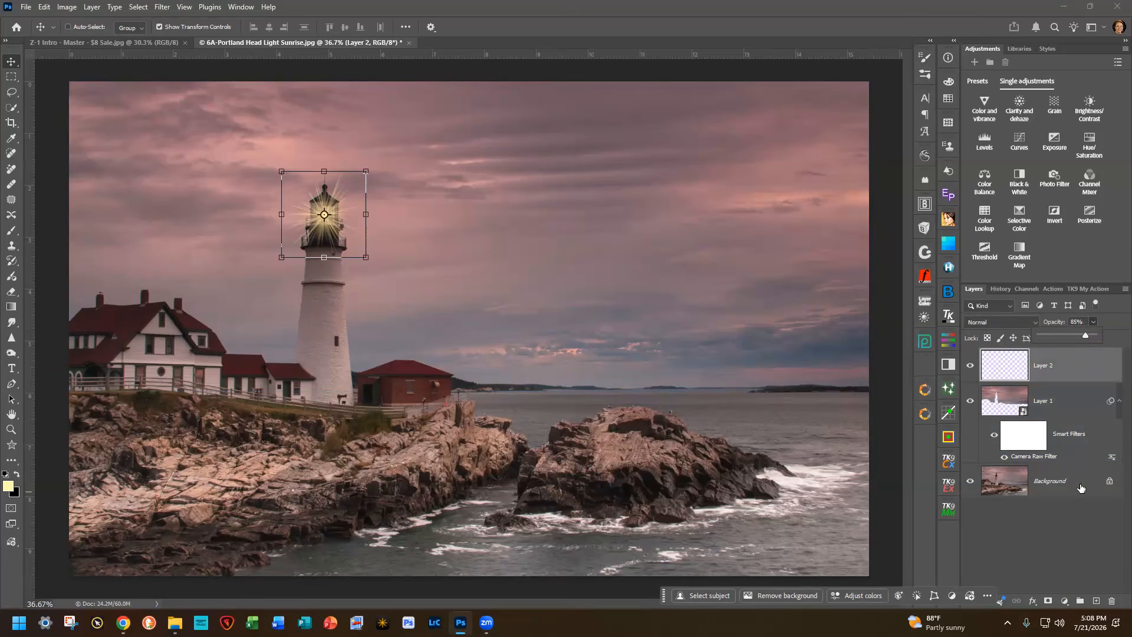
- Close the Portland Head Light Sunrise document without saving the changes
left_click(1057, 488)
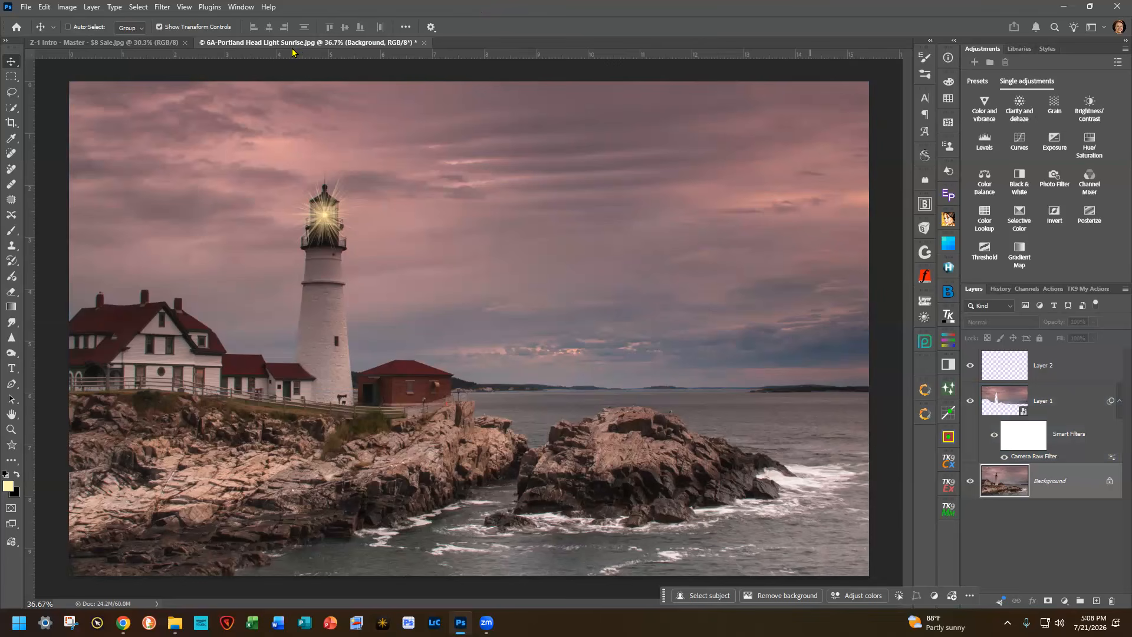
left_click(423, 43)
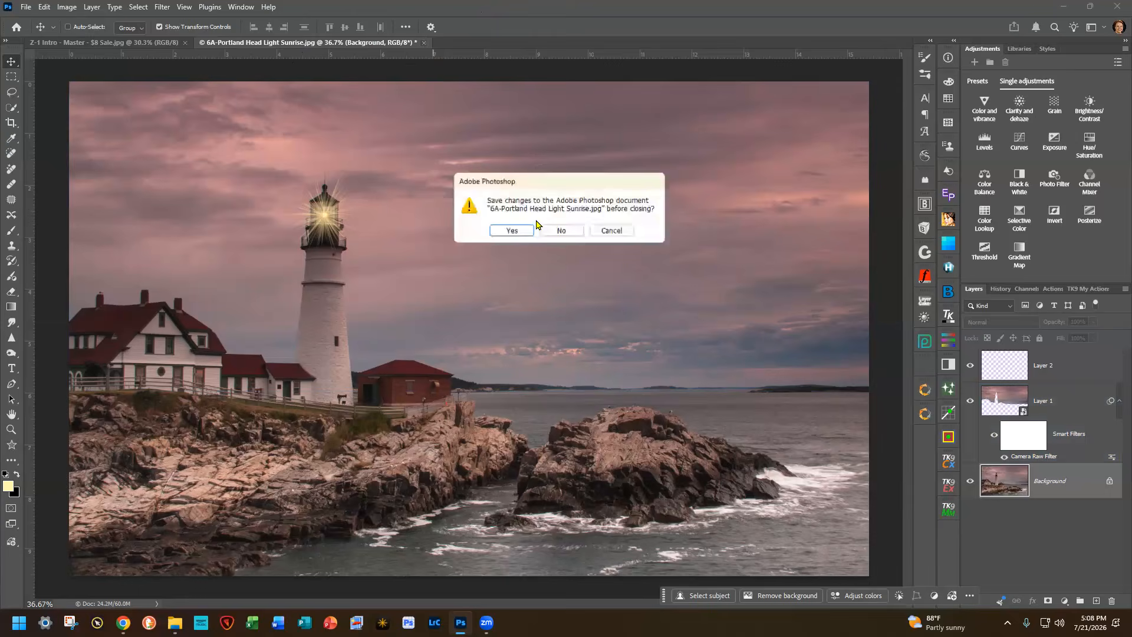
left_click(561, 232)
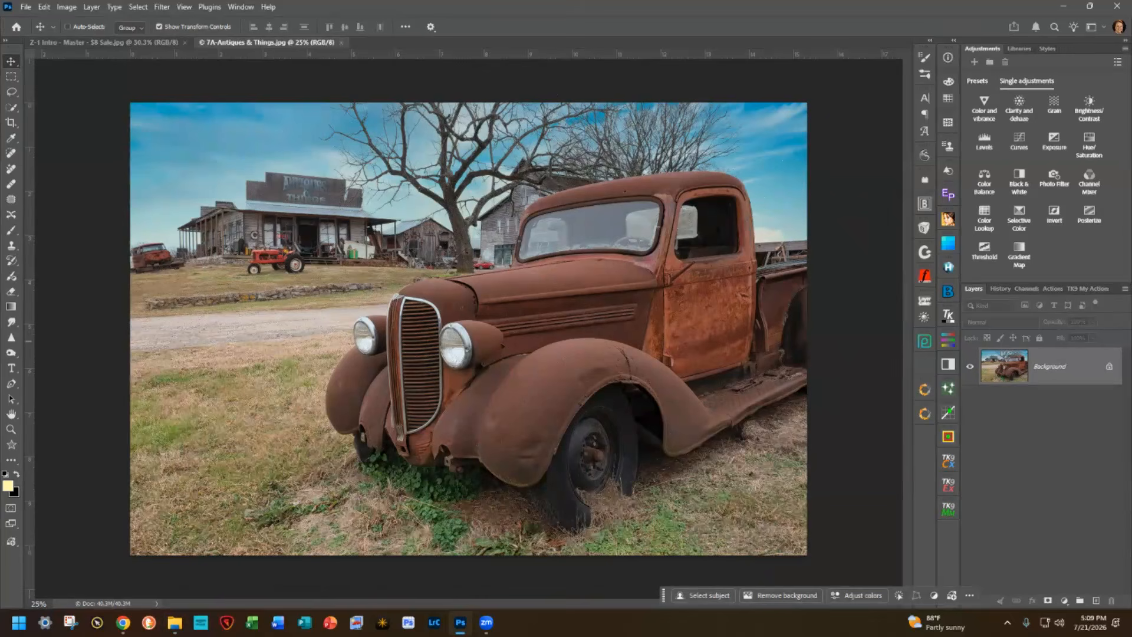
- Place the 7B-Grunge 6 Tan texture over the truck photo, stretch it to cover the canvas and commit it
left_click_drag(1131, 309, 514, 309)
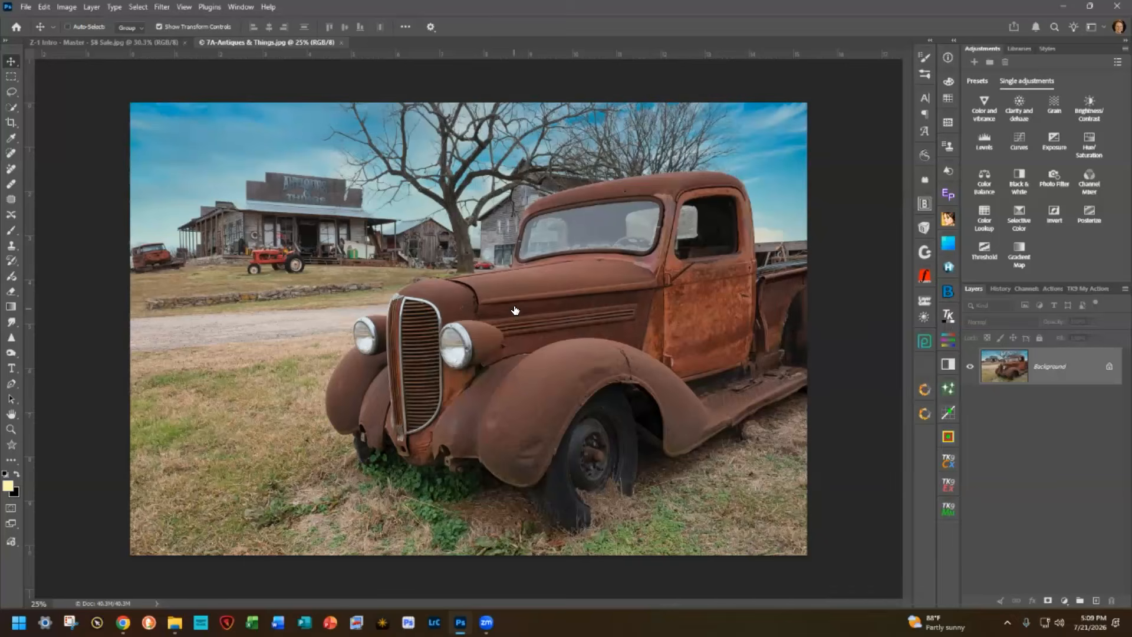
left_click_drag(654, 300, 806, 333)
key("Return")
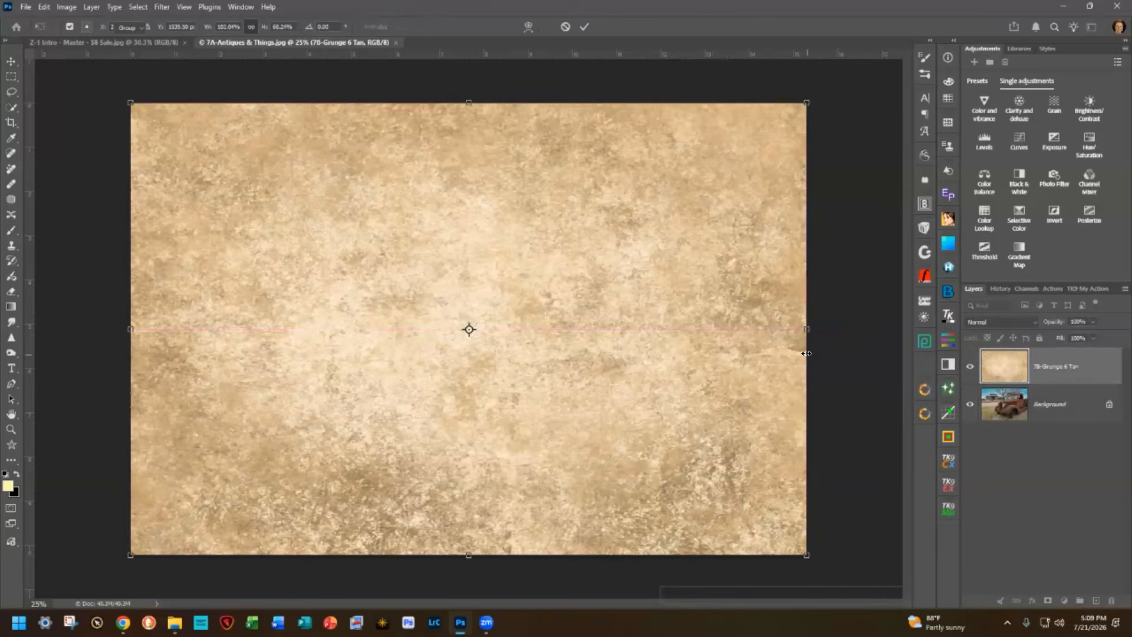
- Set the grunge texture layer's blend mode to Multiply and its opacity to 66%
left_click(1005, 322)
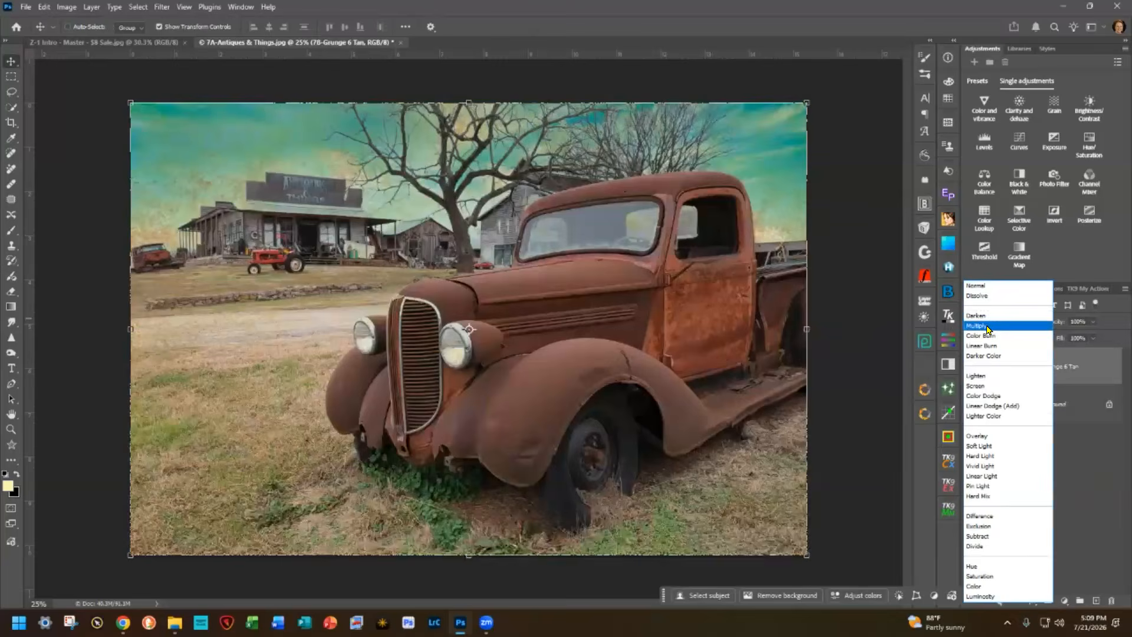
left_click(989, 328)
left_click(1093, 323)
left_click_drag(1094, 338, 1075, 337)
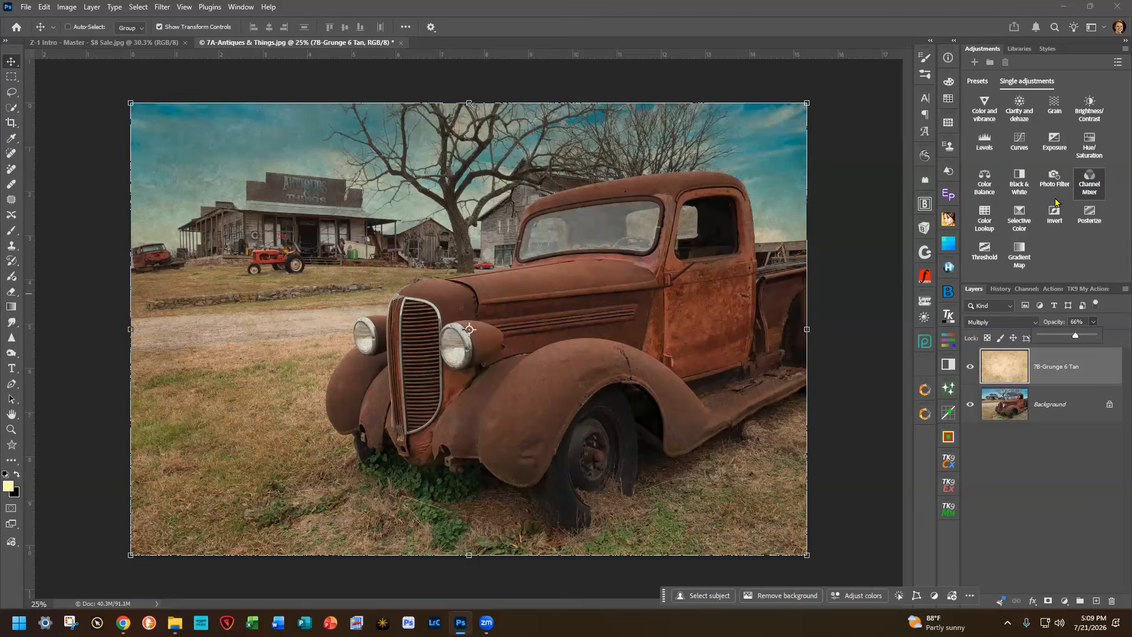
- Add a Black & White adjustment layer and clip it to the grunge texture layer
left_click(1017, 178)
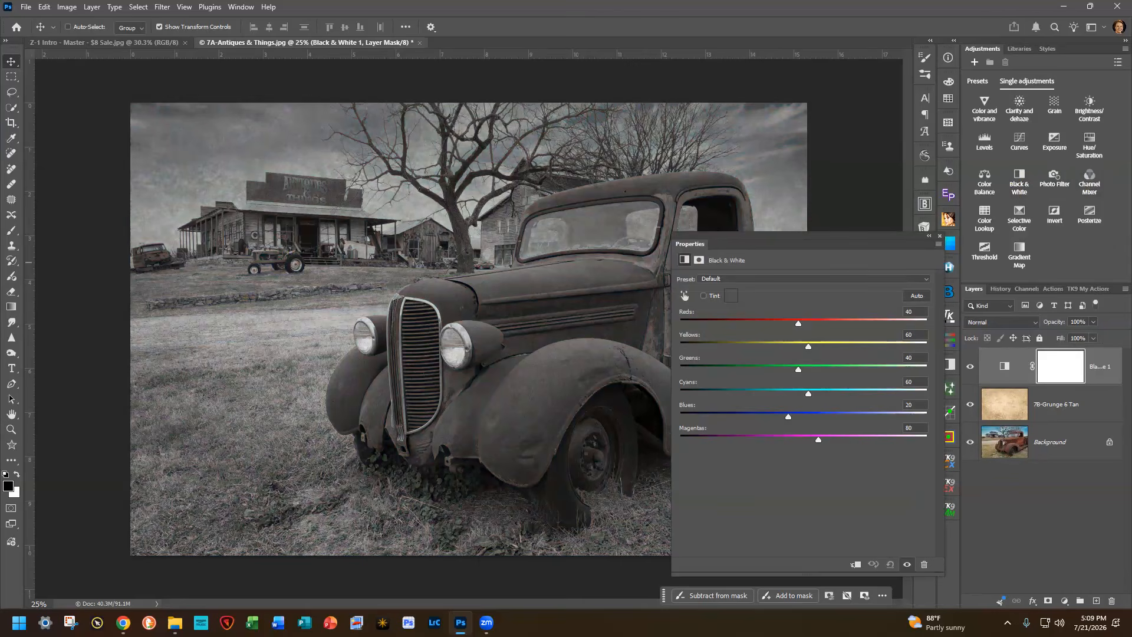
left_click_drag(1096, 409, 1095, 382)
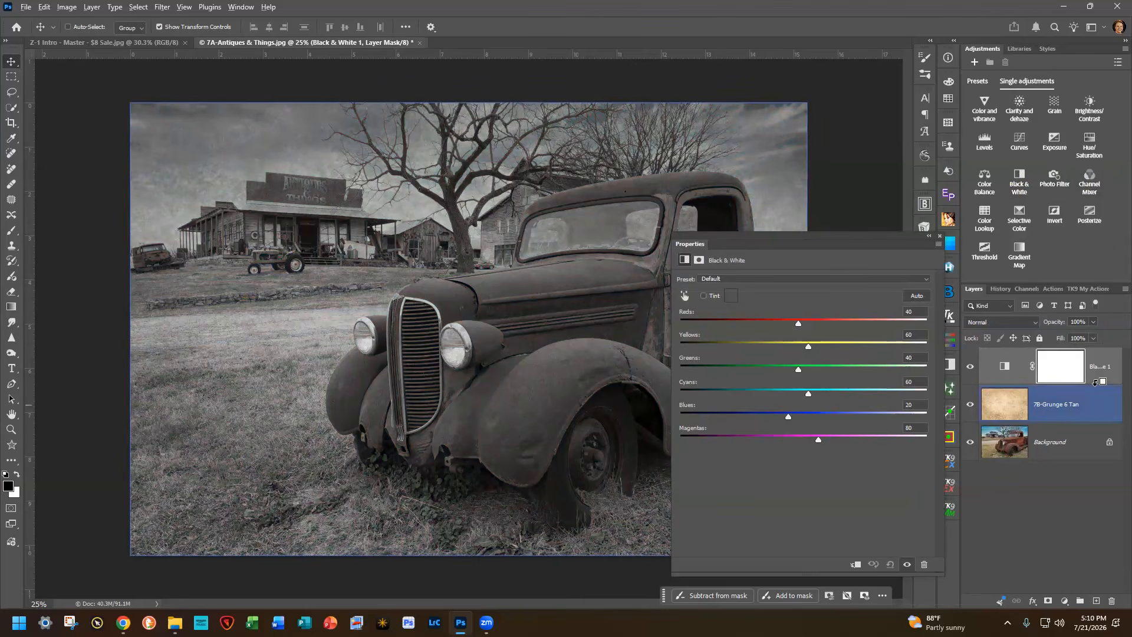
left_click(1094, 382, "alt")
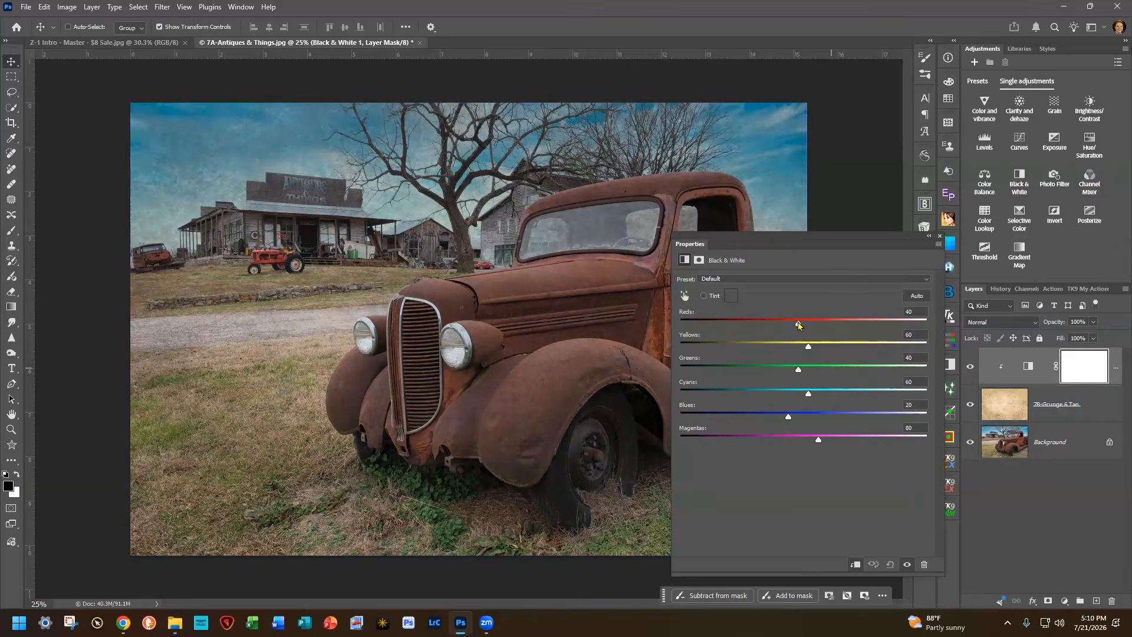
- Set the Black & White adjustment's Reds to 52 and Yellows to 89, and close its settings
mouse_move(798, 325)
left_mouse_down()
mouse_move(809, 325)
mouse_move(741, 330)
mouse_move(814, 338)
mouse_move(790, 336)
mouse_move(804, 335)
left_mouse_up()
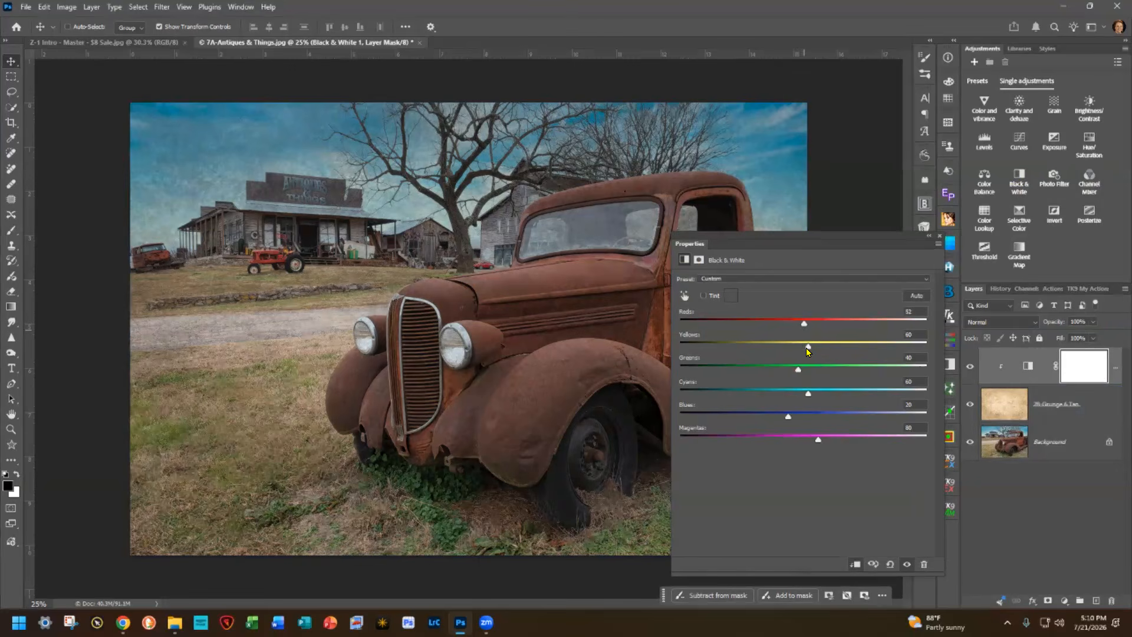
left_click_drag(815, 348, 827, 349)
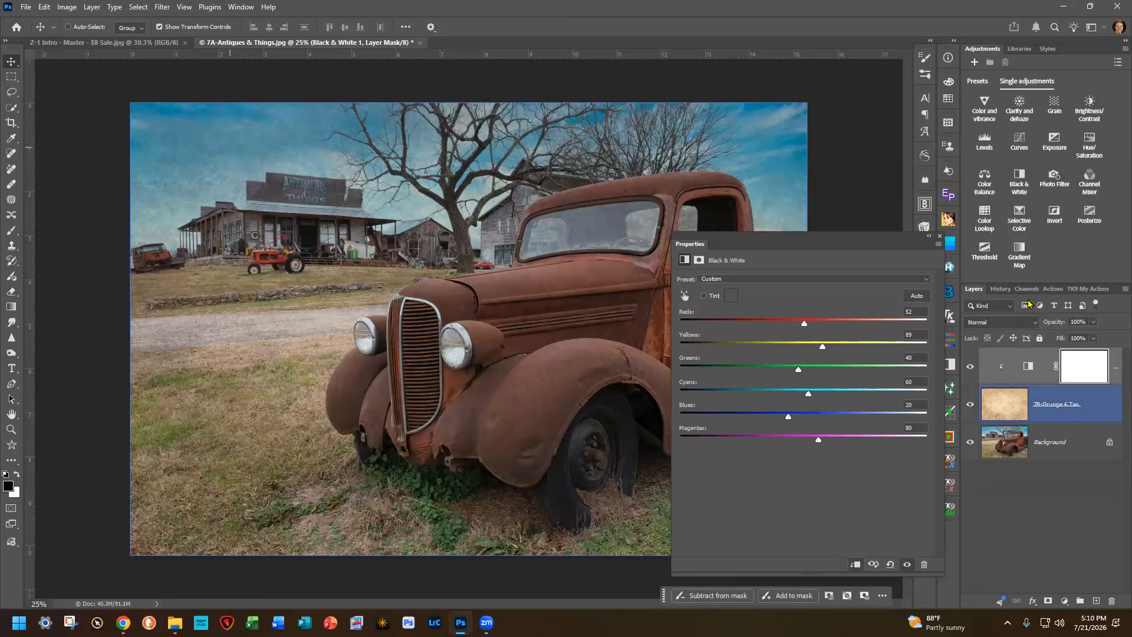
left_click(941, 236)
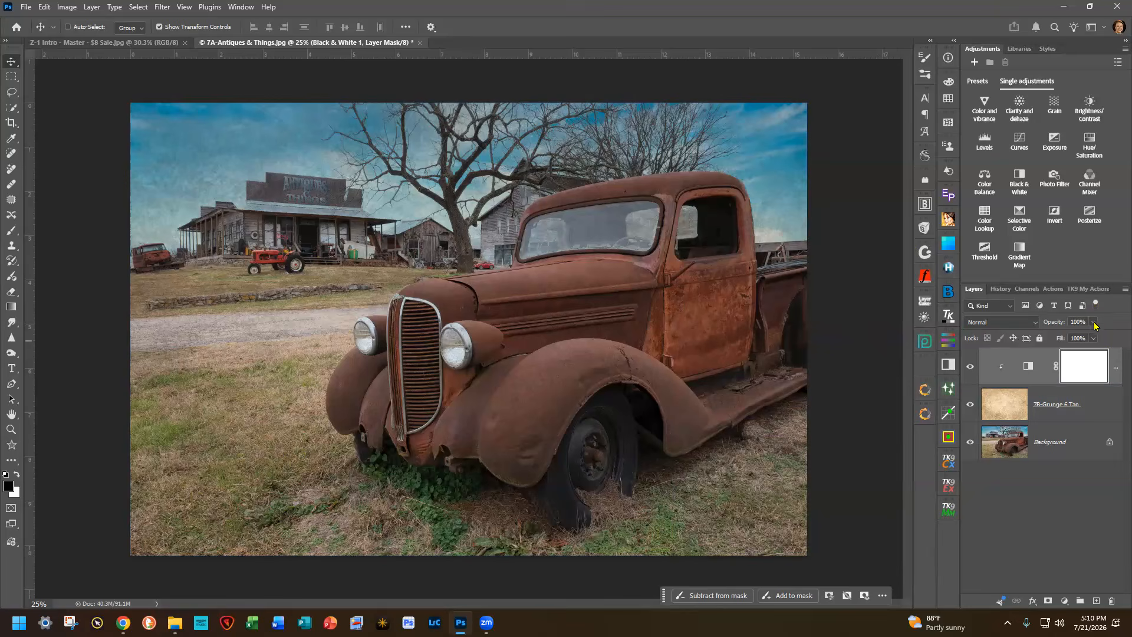
- Raise the opacity of the 7B-Grunge 6 Tan texture layer to 84%
left_click(1084, 408)
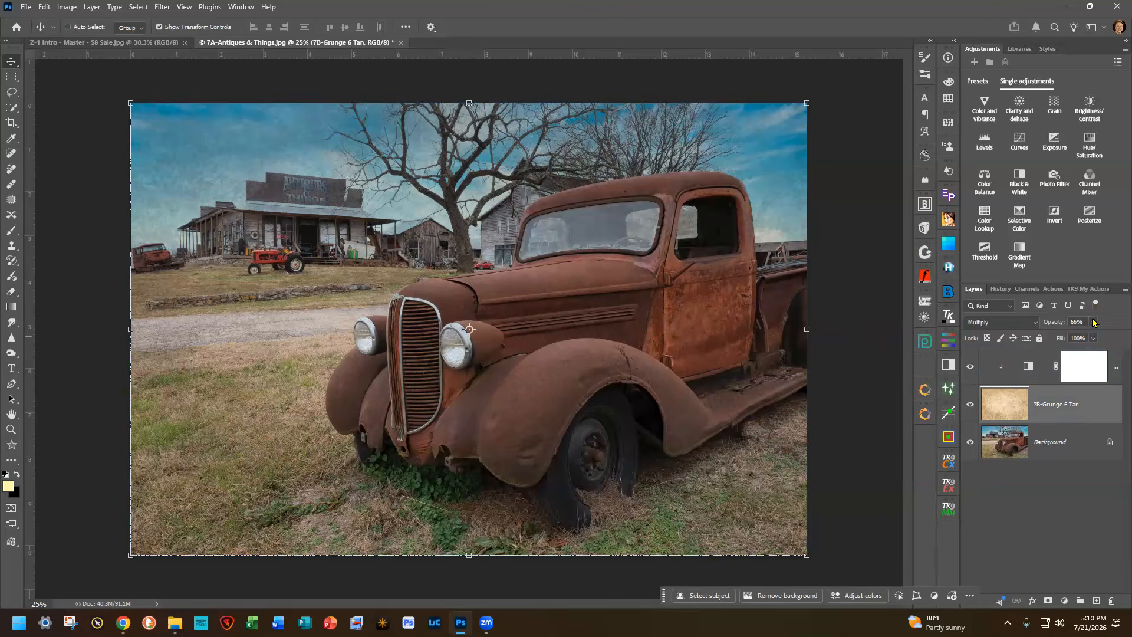
left_click(1094, 323)
mouse_move(1094, 337)
left_mouse_down()
mouse_move(1083, 339)
mouse_move(1104, 338)
left_mouse_up()
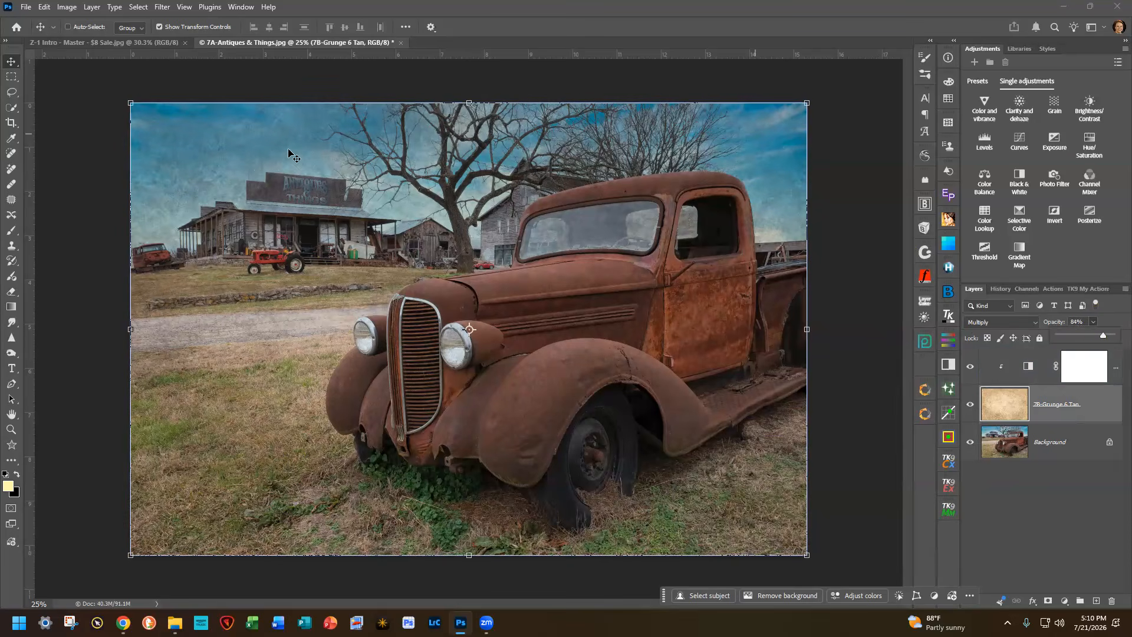
- Deselect the layers and close the 7A-Antiques & Things document without saving the changes
left_click(1054, 513)
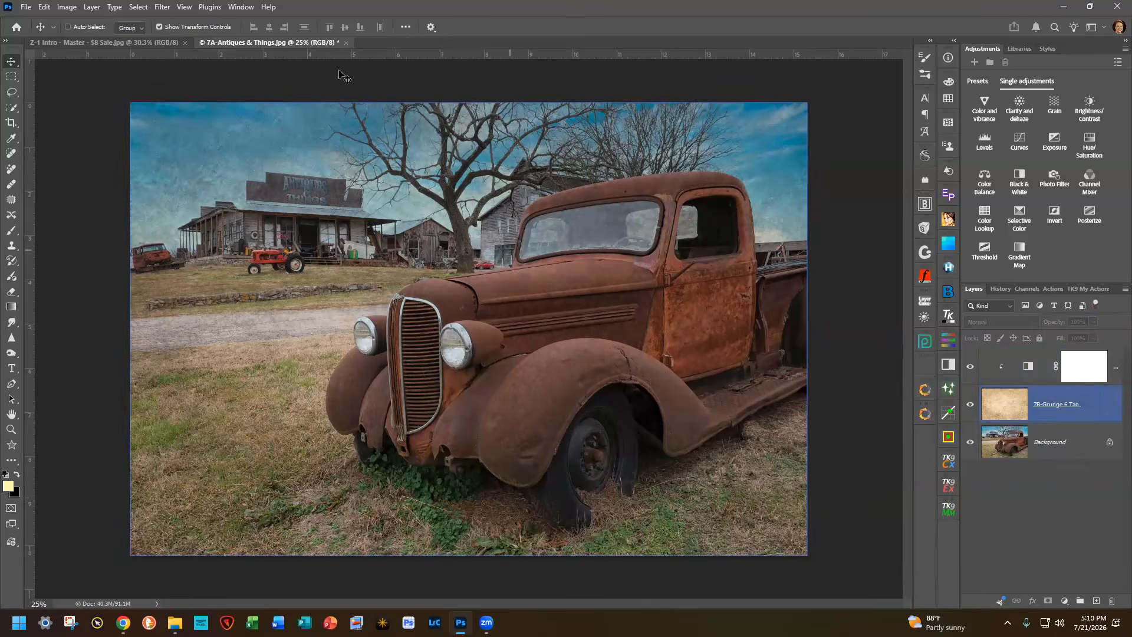
left_click(346, 42)
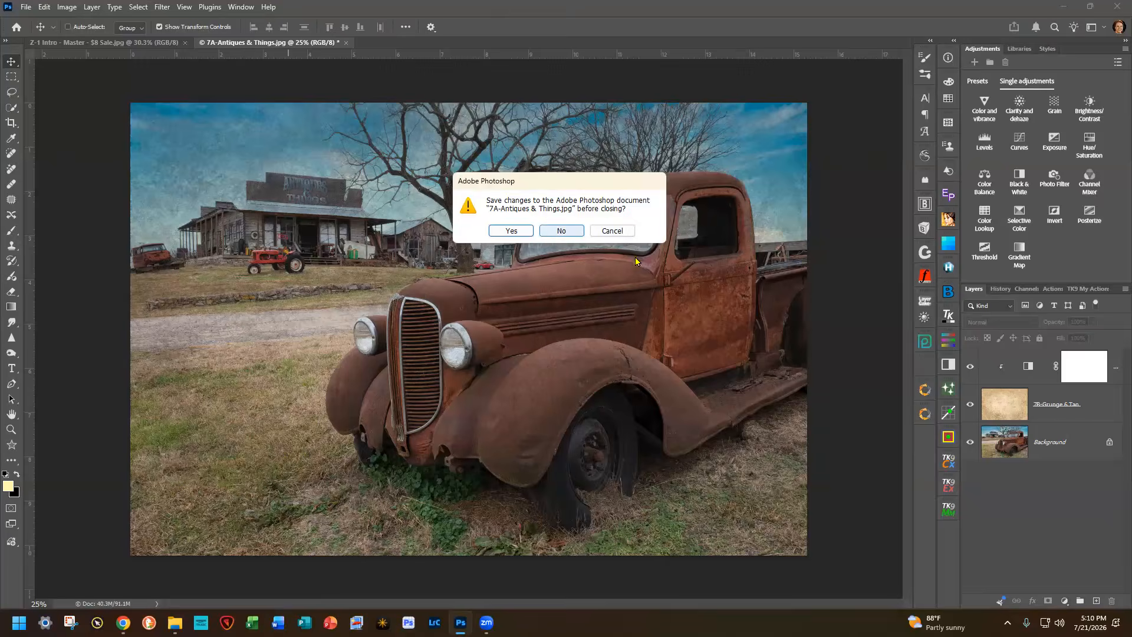
left_click(560, 229)
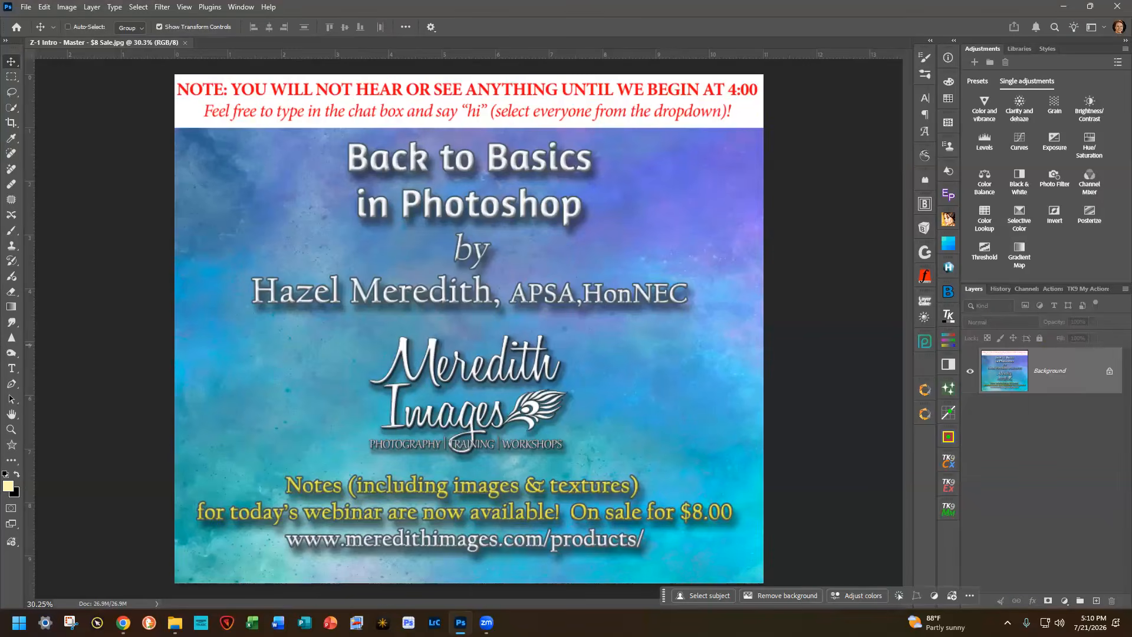
key("alt+Tab")
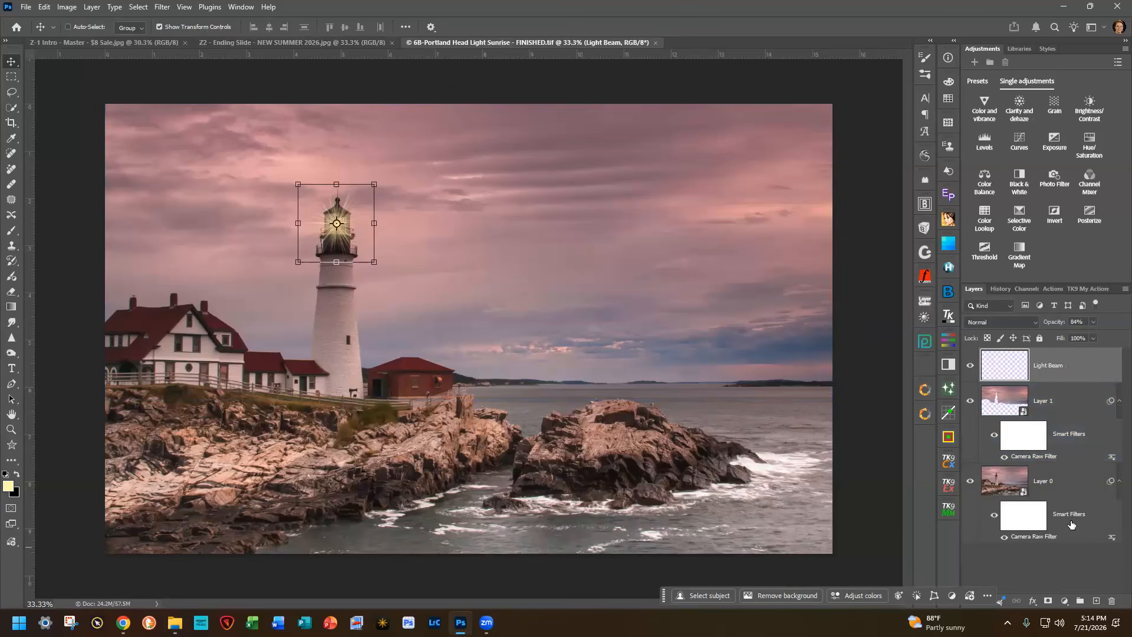
- Select the Light Beam layer above the lighthouse photo and set the foreground color to pale yellow #faf6c7
left_click(1068, 488)
scroll(519, 377, "up", 5)
left_click_drag(253, 153, 480, 318)
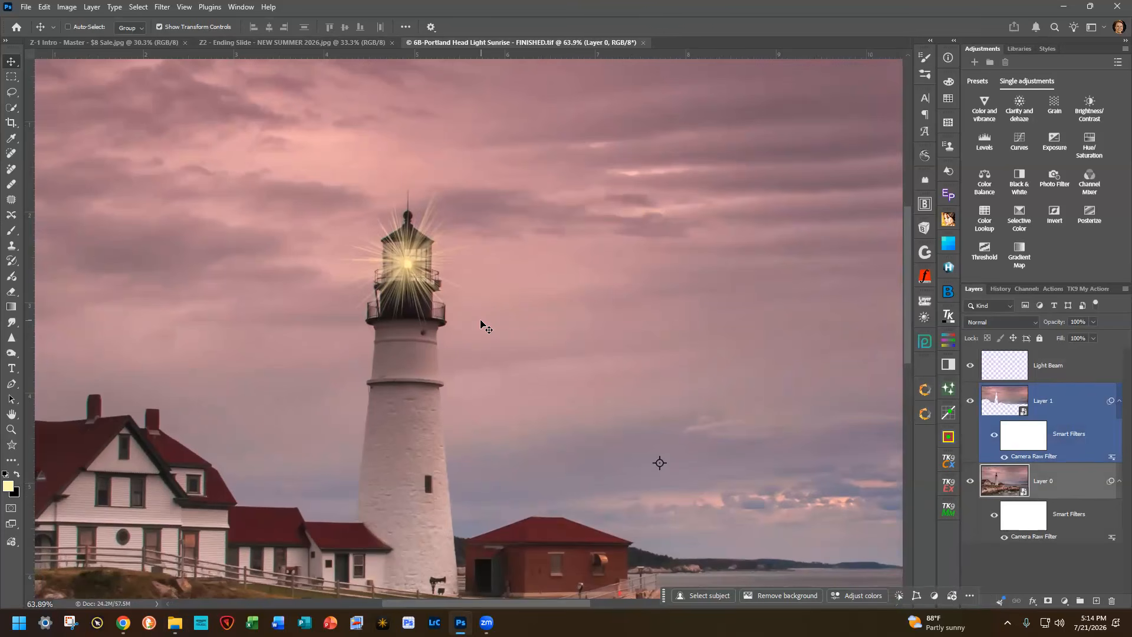
left_click(1061, 367)
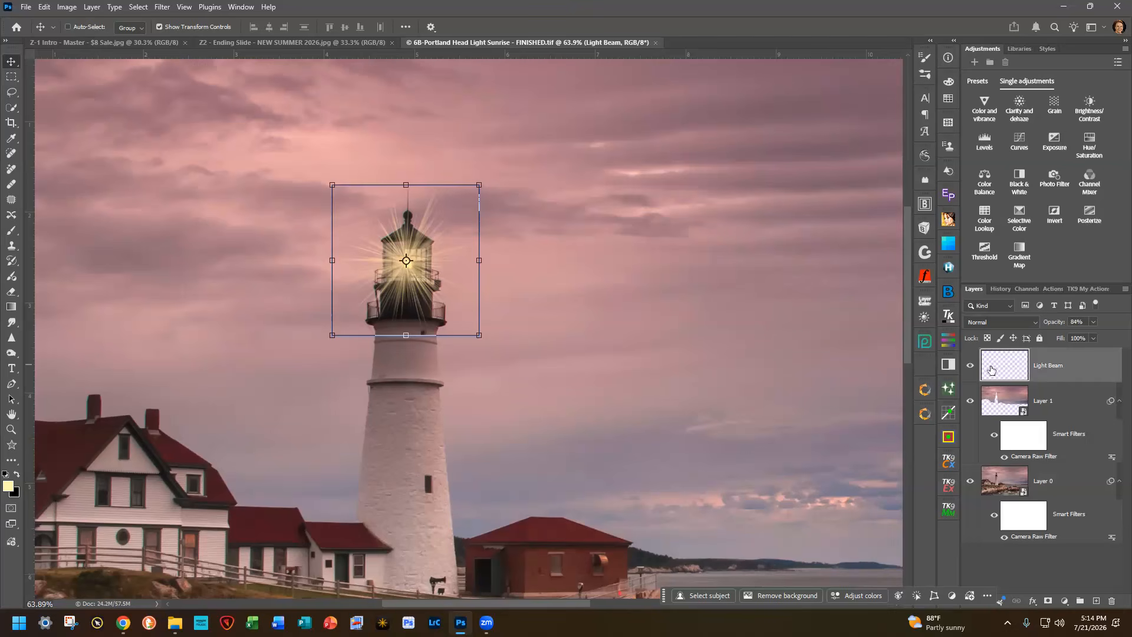
left_click(9, 486)
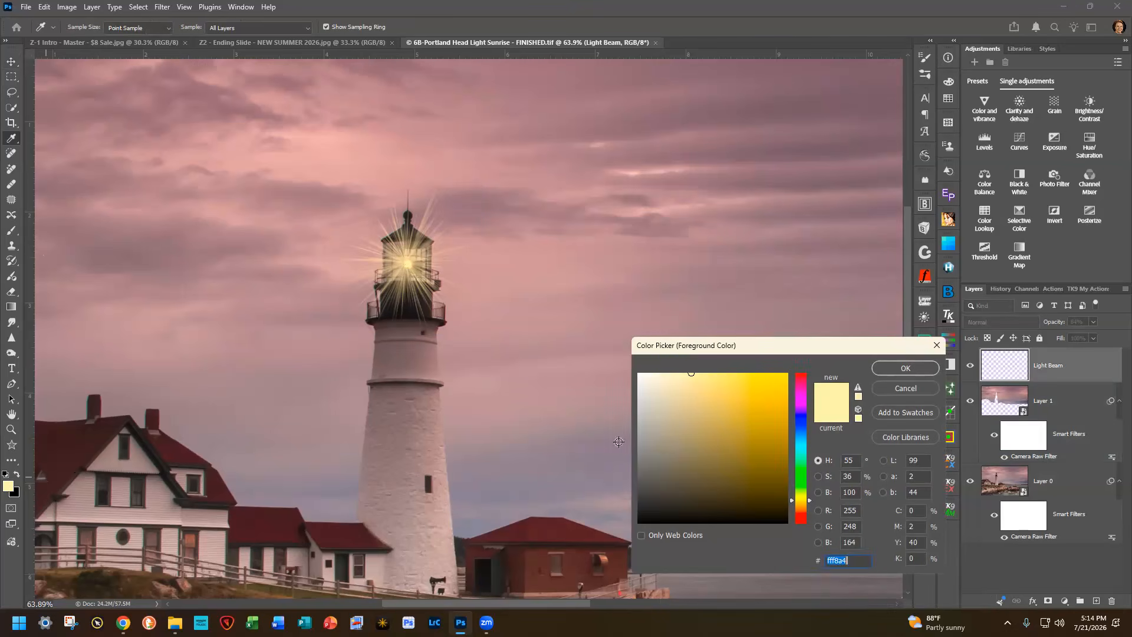
left_click(668, 375)
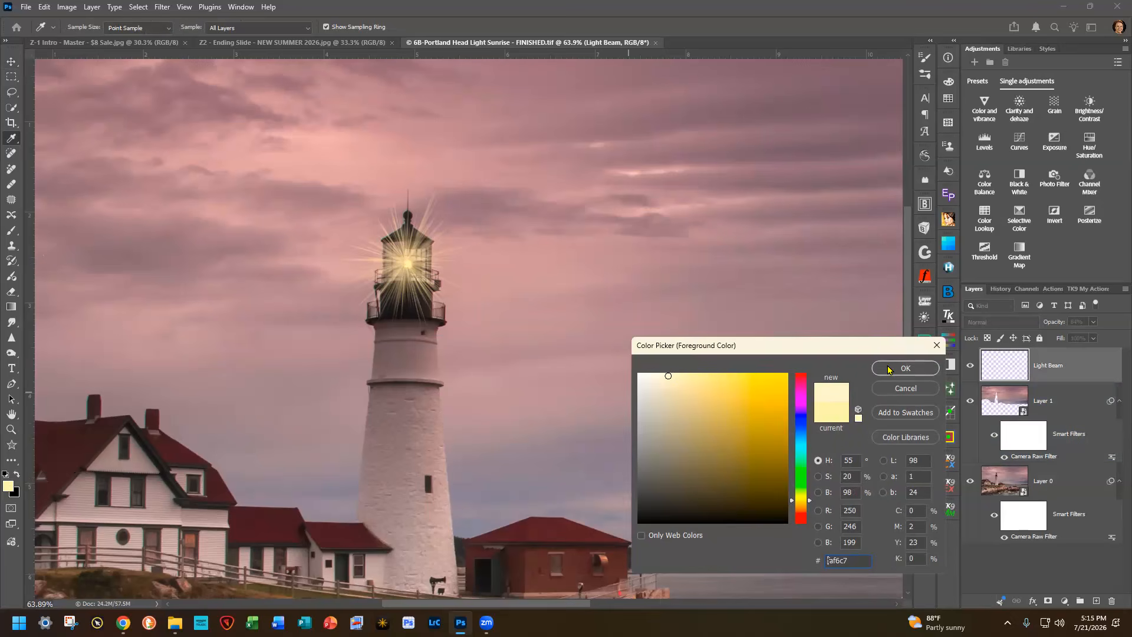
left_click(905, 368)
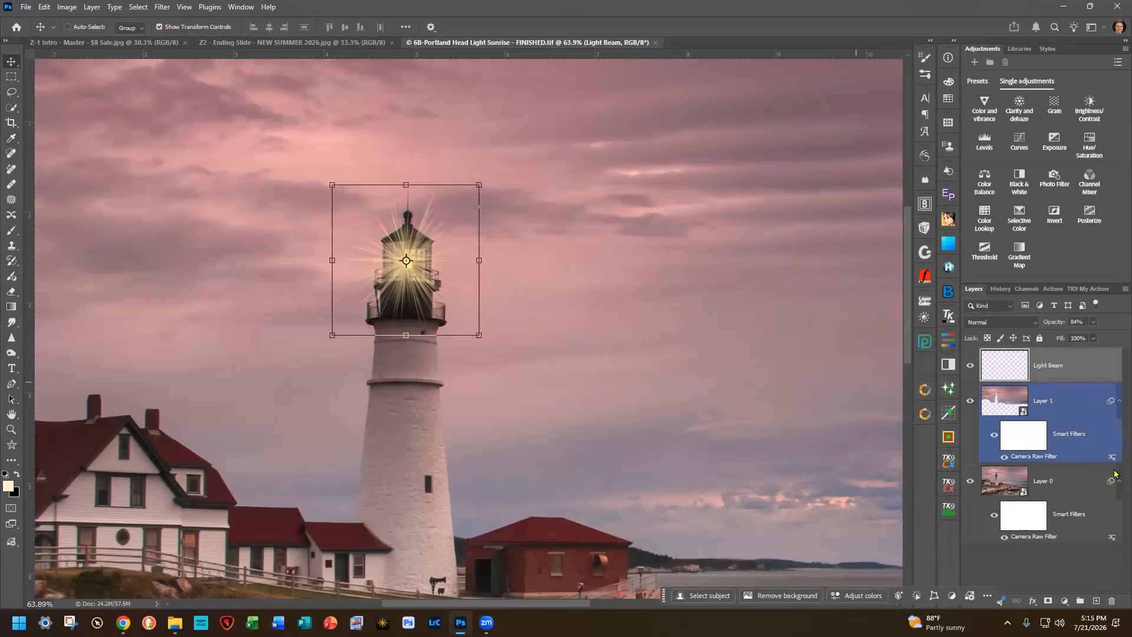
- Undo a trial fill of the whole Light Beam layer and recolor only the light burst's existing pixels with the foreground color
left_click(1065, 479)
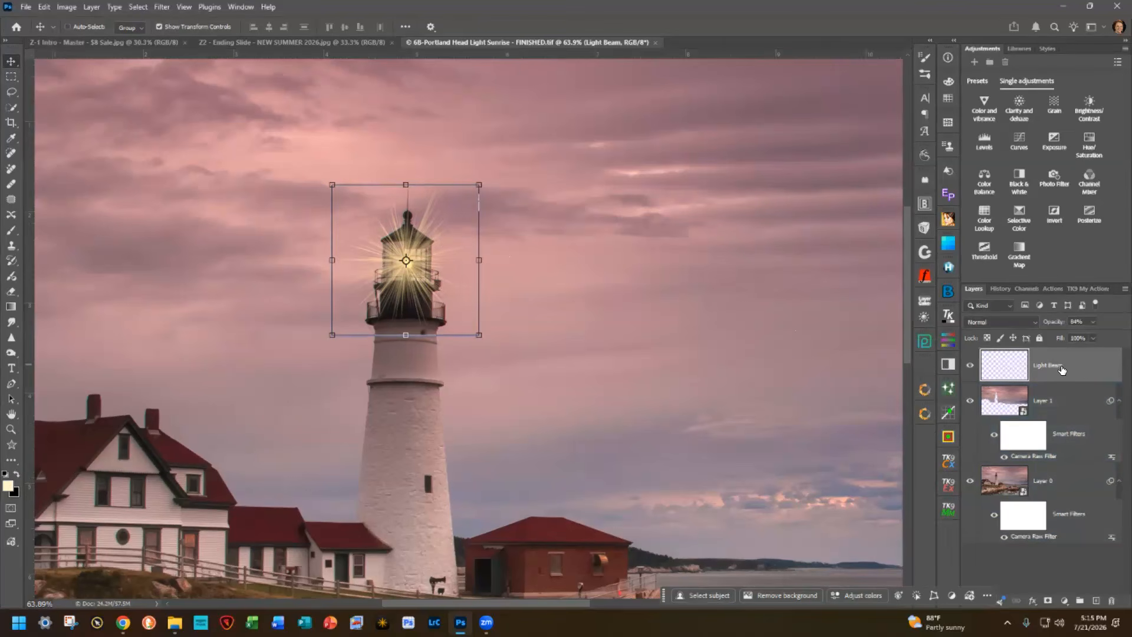
key("alt+BackSpace")
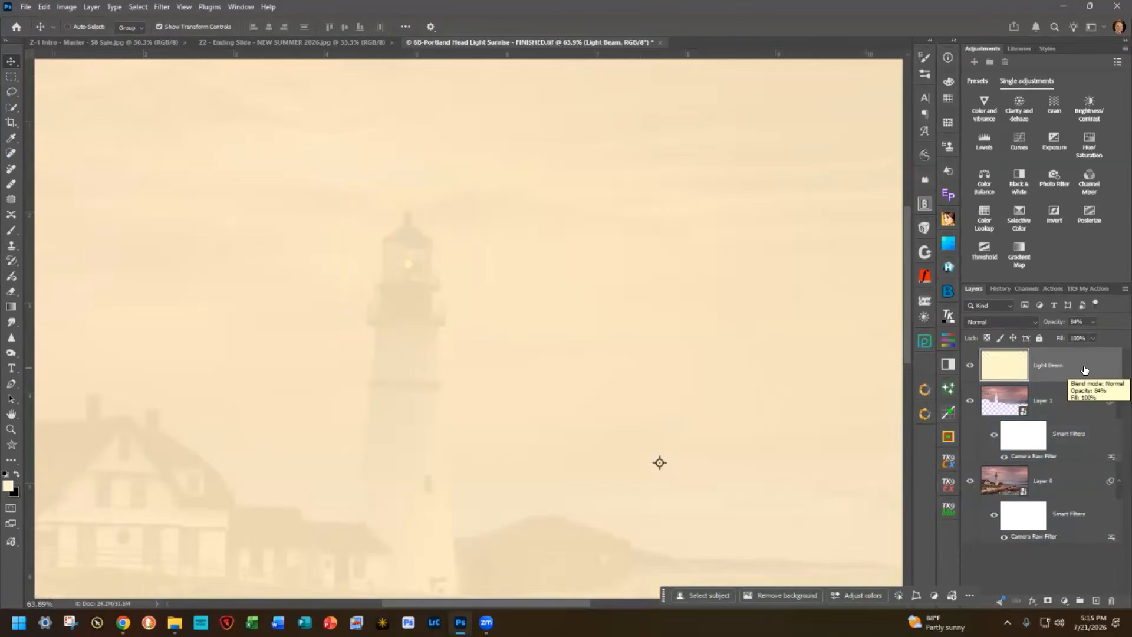
key("ctrl+z")
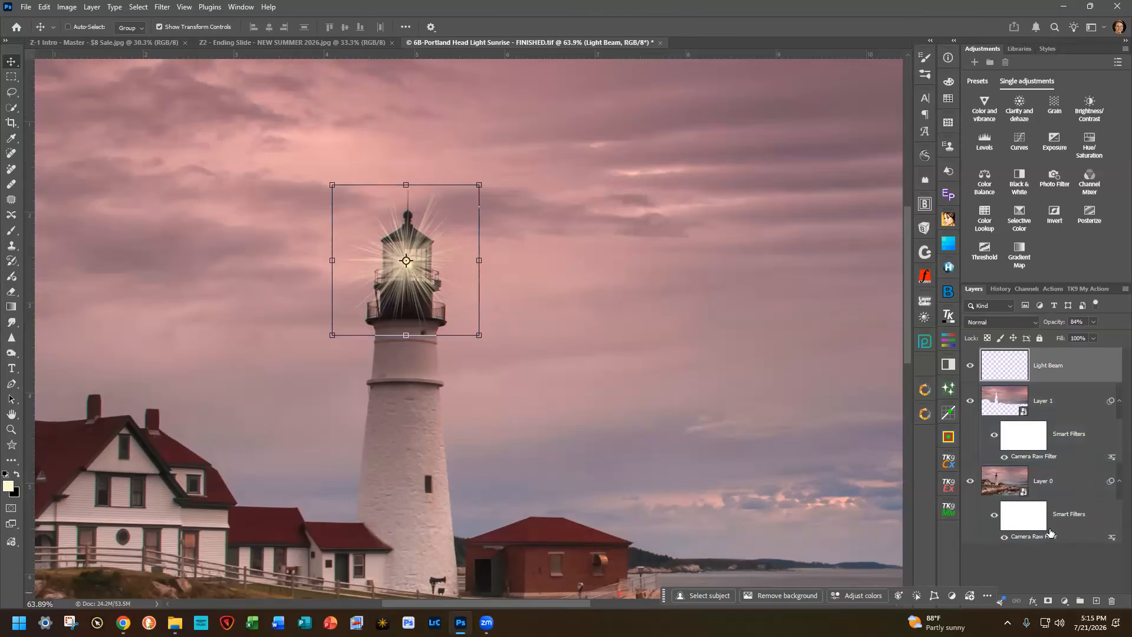
left_click(532, 319, "ctrl")
left_click(503, 329, "ctrl")
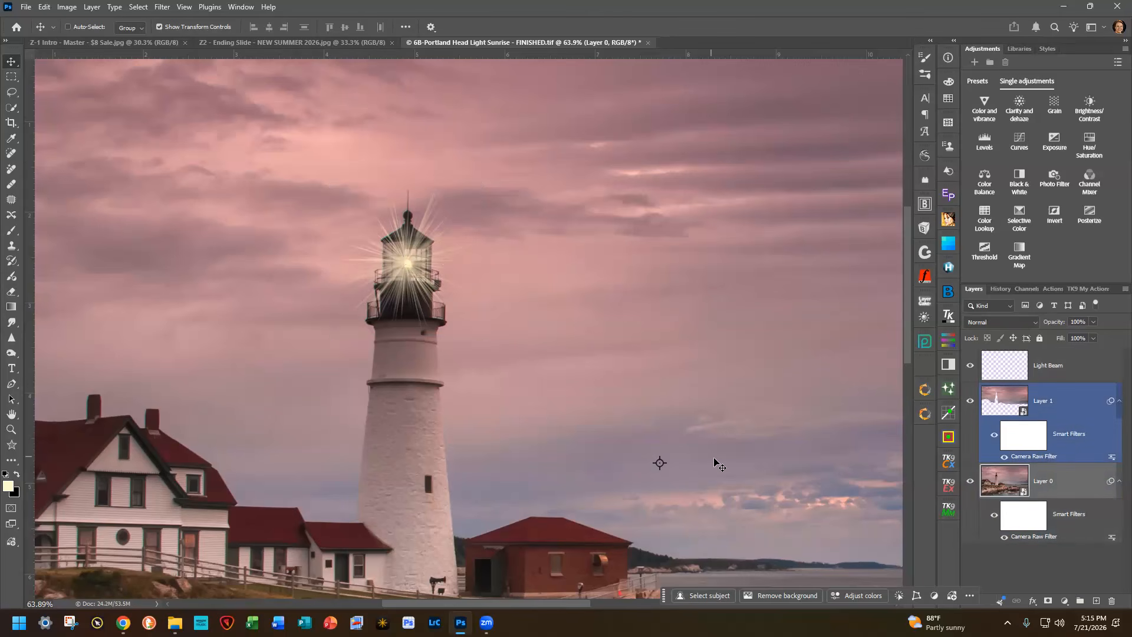
- In the 7C-Antiques & Things document, release the Black & White 1 adjustment from the Grunge 6 Tan layer and clip it again
left_click(1095, 375)
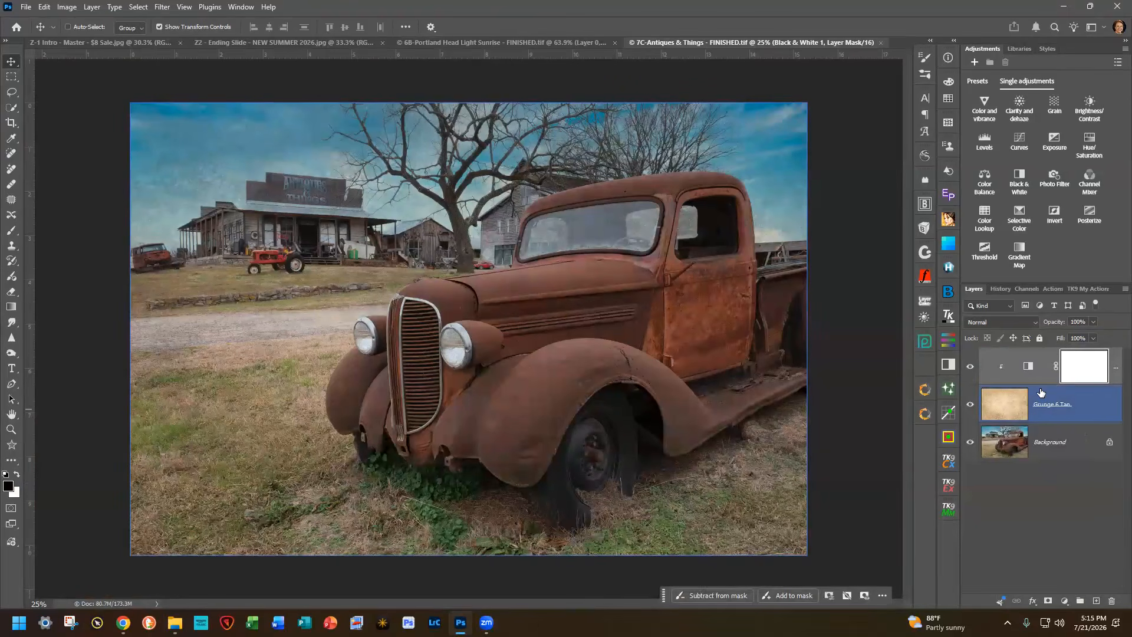
left_click(1043, 384, "alt")
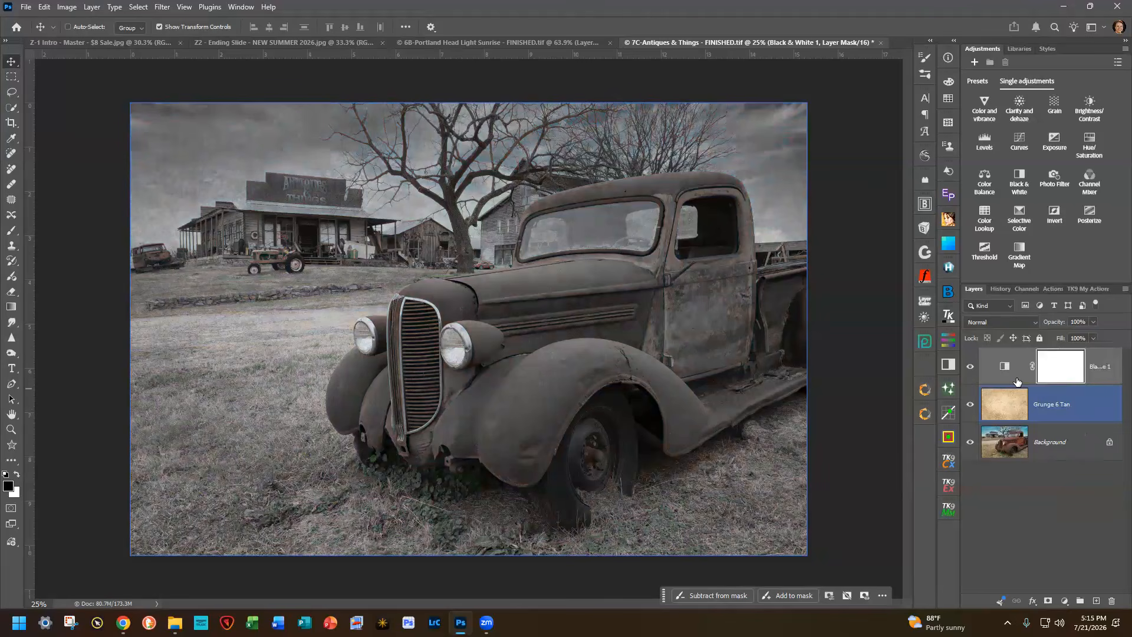
left_click(1005, 399)
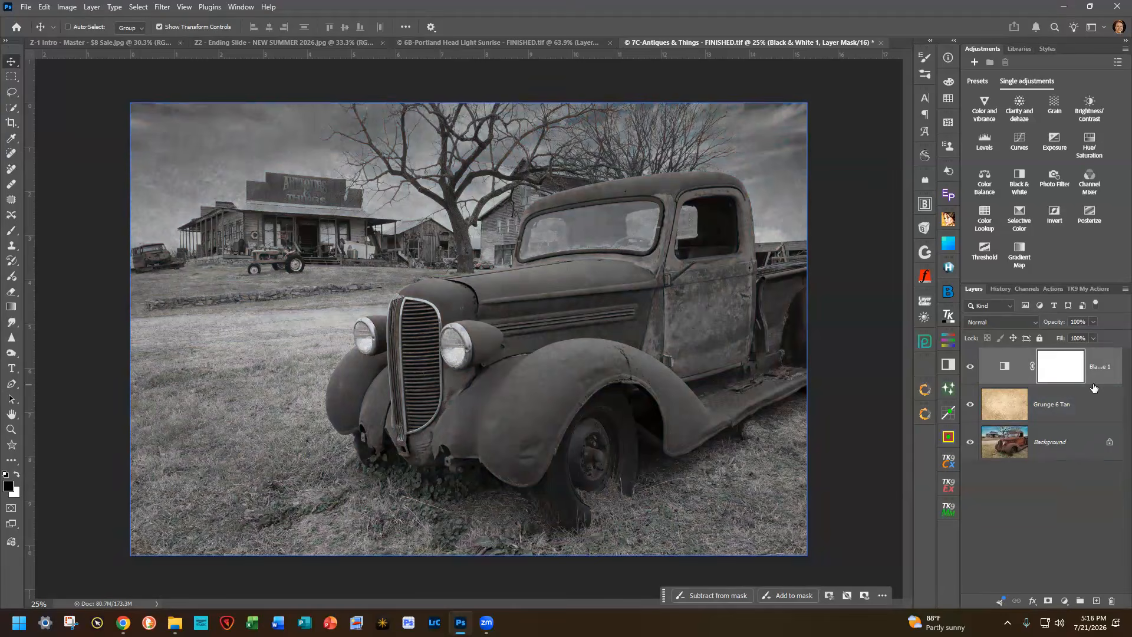
left_click(1094, 386, "alt")
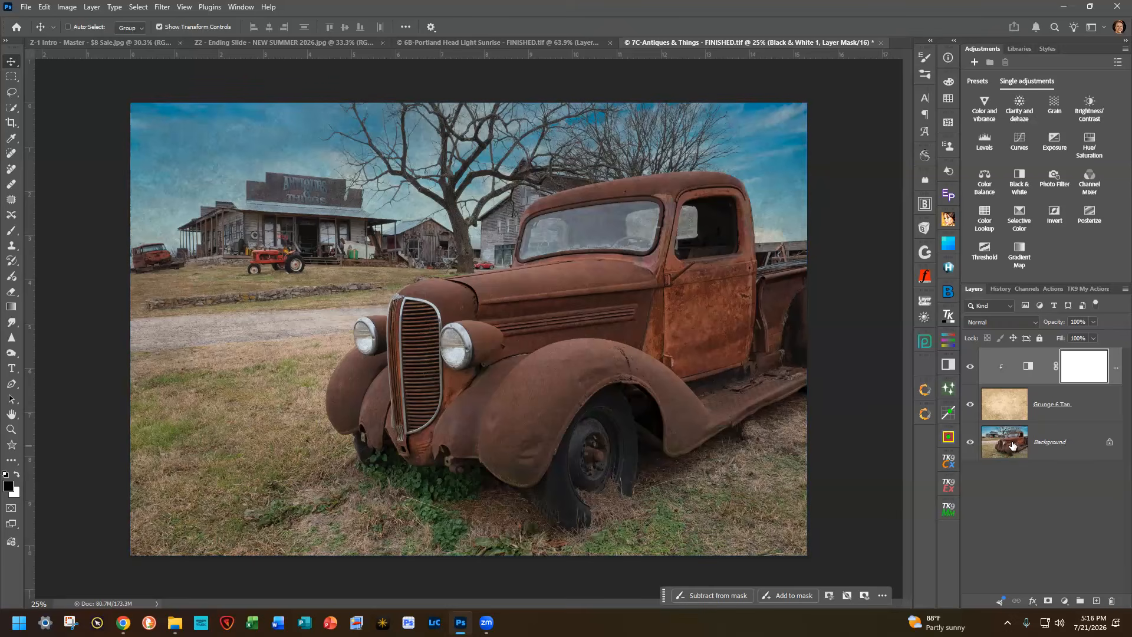
- Hide the Grunge 6 Tan texture and its clipped Black & White adjustment to compare with the original truck photo
left_click(970, 403)
left_click(970, 366)
left_click(970, 404)
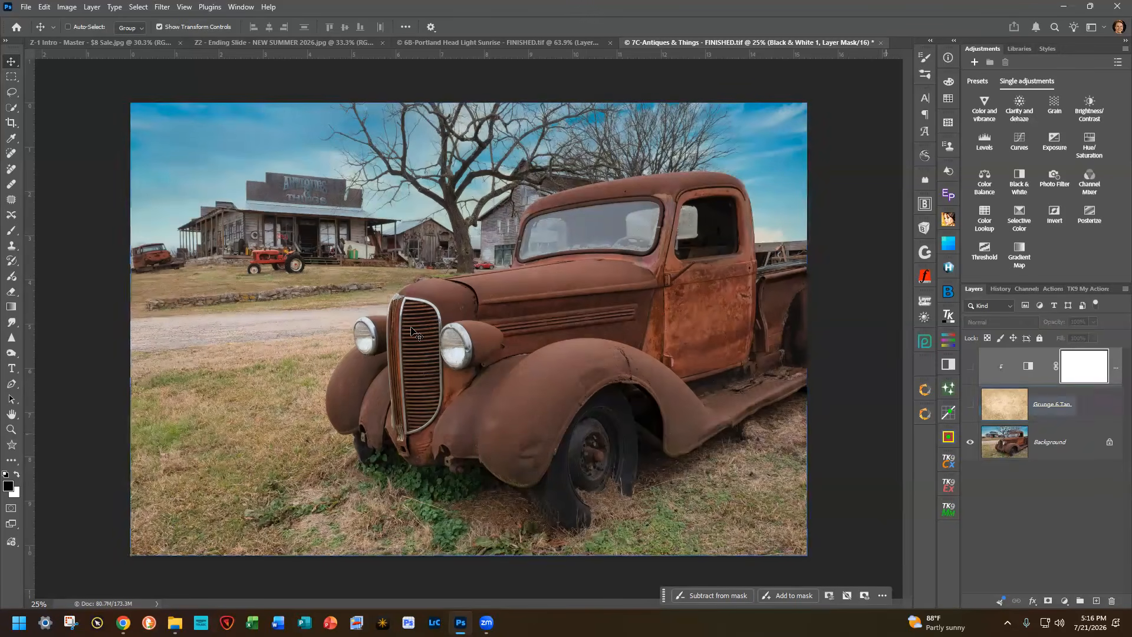